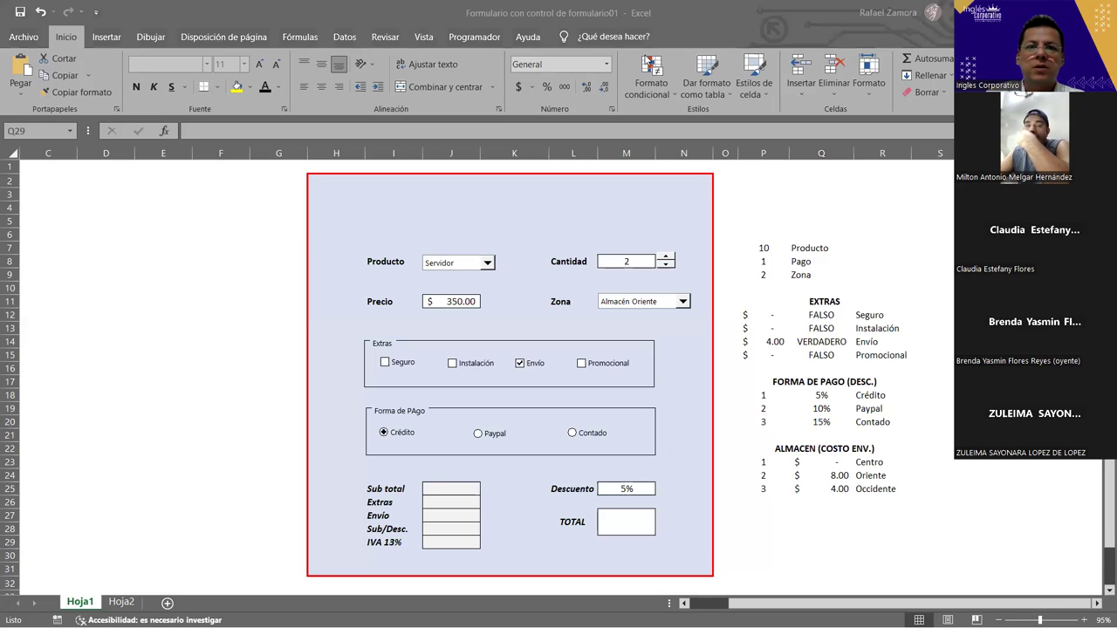
# Step: On the Programador tab, preview the Insertar form controls, then close the list
pyautogui.click(489, 30)
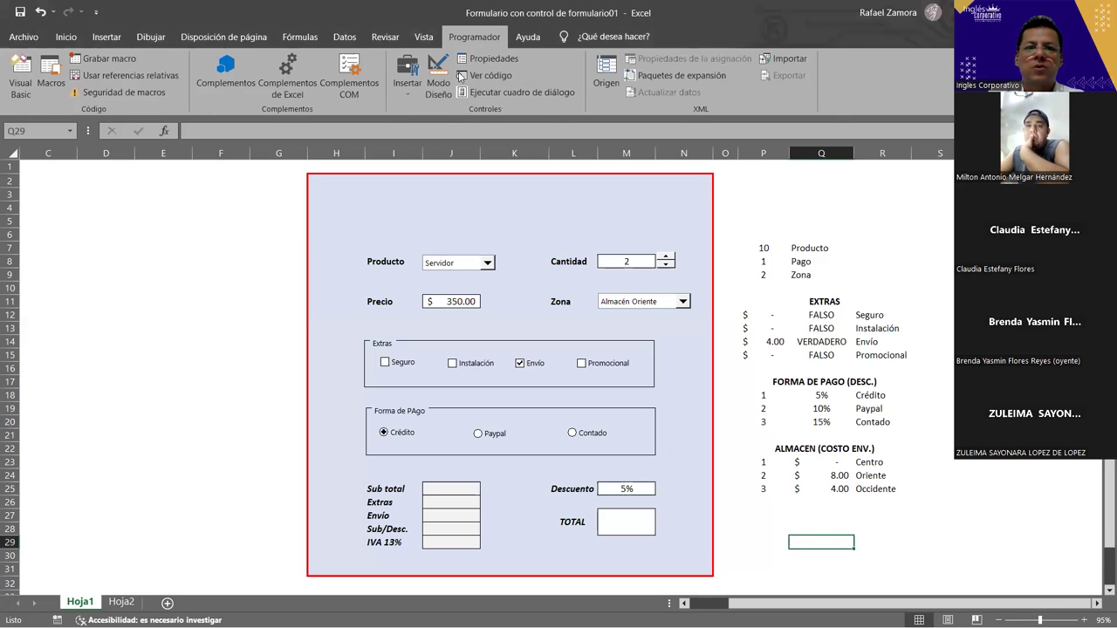
pyautogui.click(411, 96)
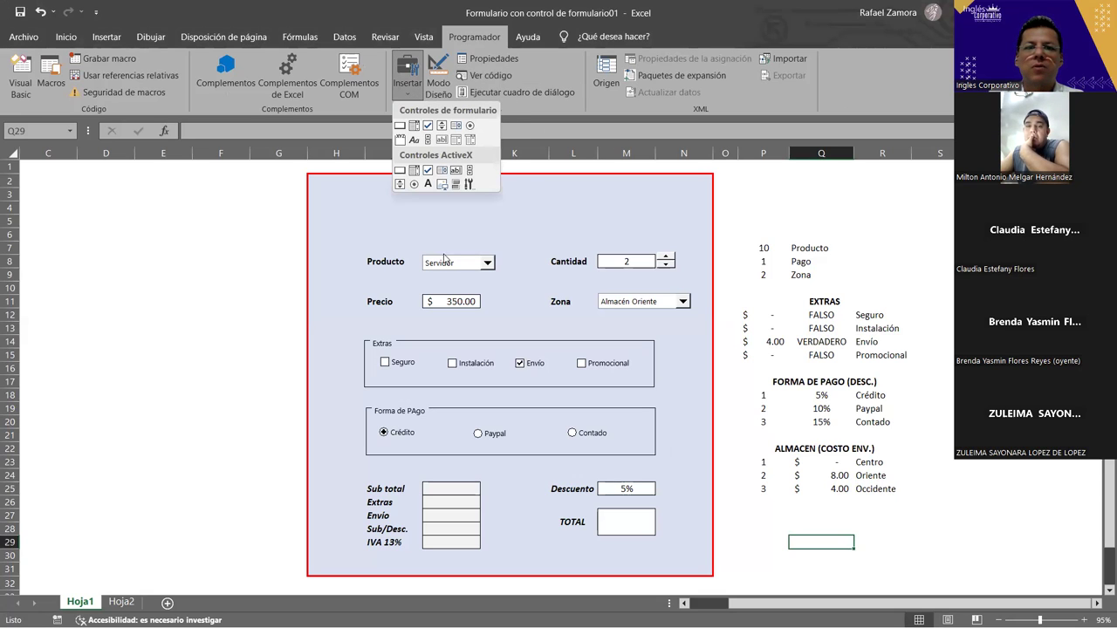
pyautogui.click(767, 191)
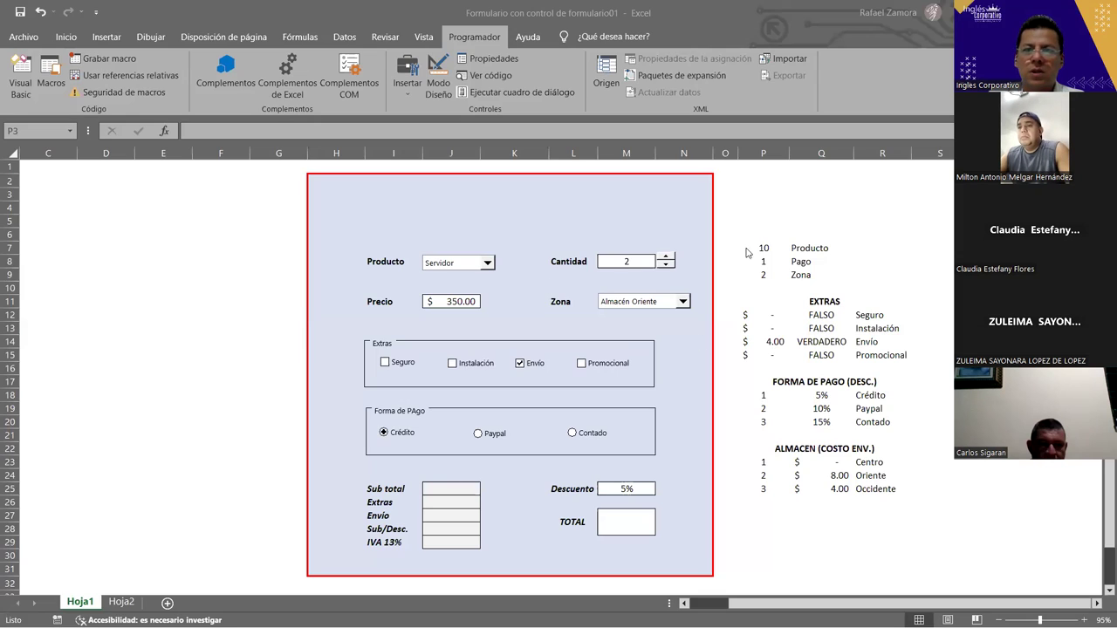
pyautogui.click(753, 192)
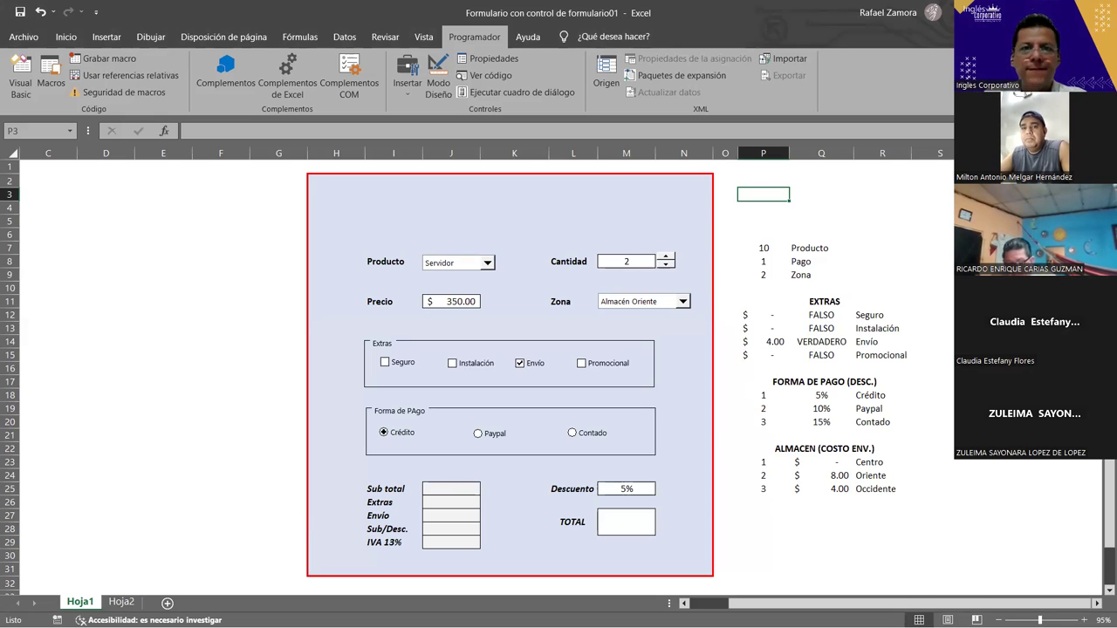
pyautogui.scroll(-6, 631, 411)
pyautogui.scroll(6, 809, 394)
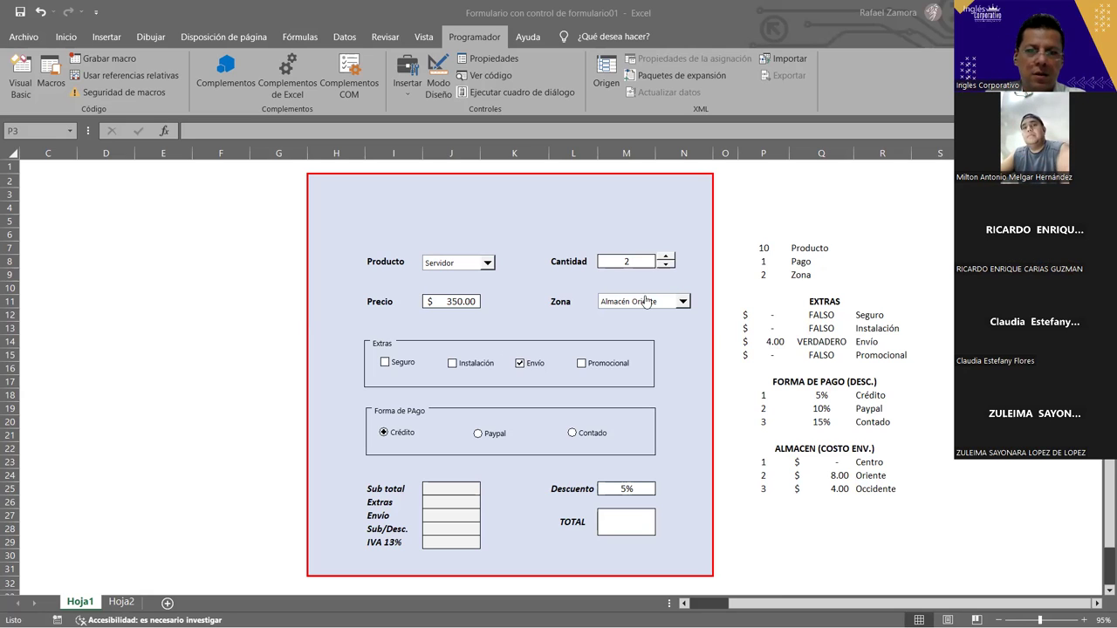
pyautogui.click(376, 548)
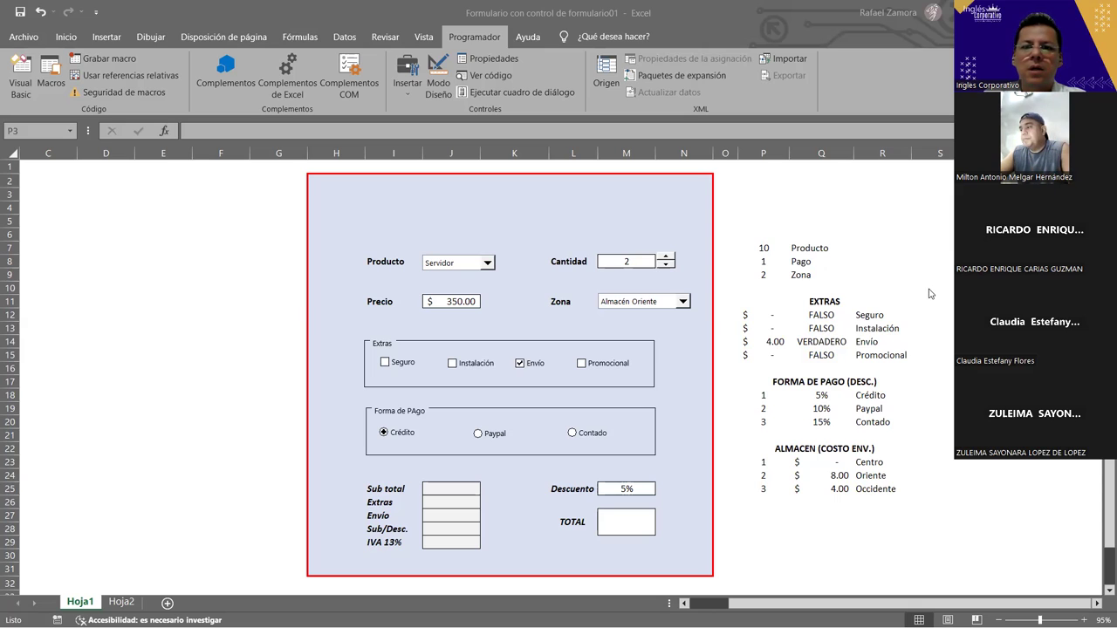
pyautogui.click(603, 382)
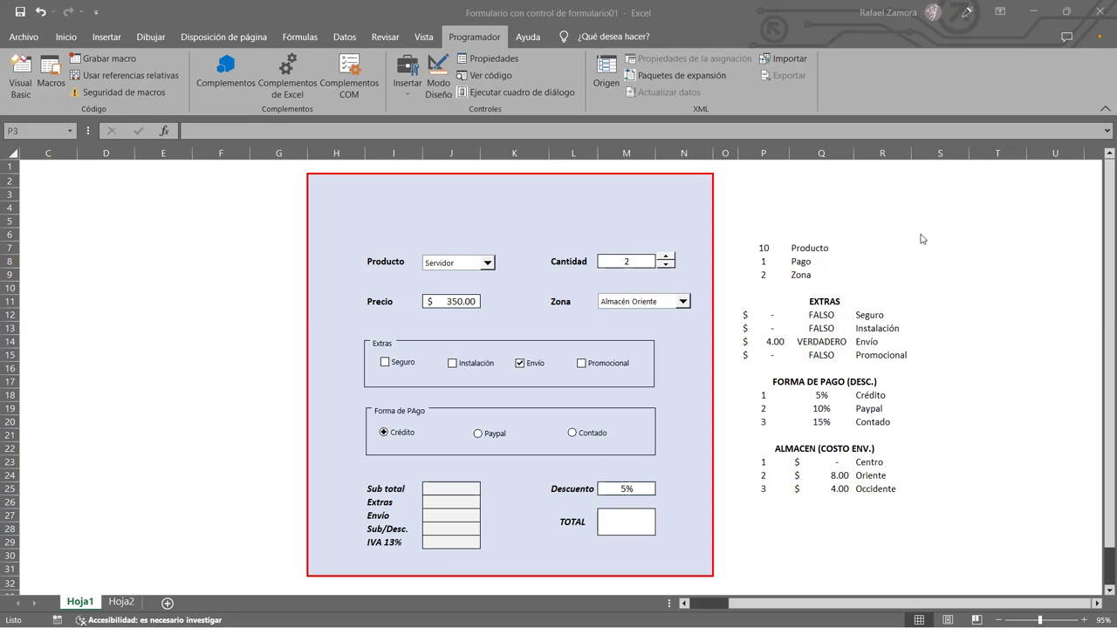
# Step: Refocus the worksheet and show the Insertar palette of Form and ActiveX controls
pyautogui.click(548, 302)
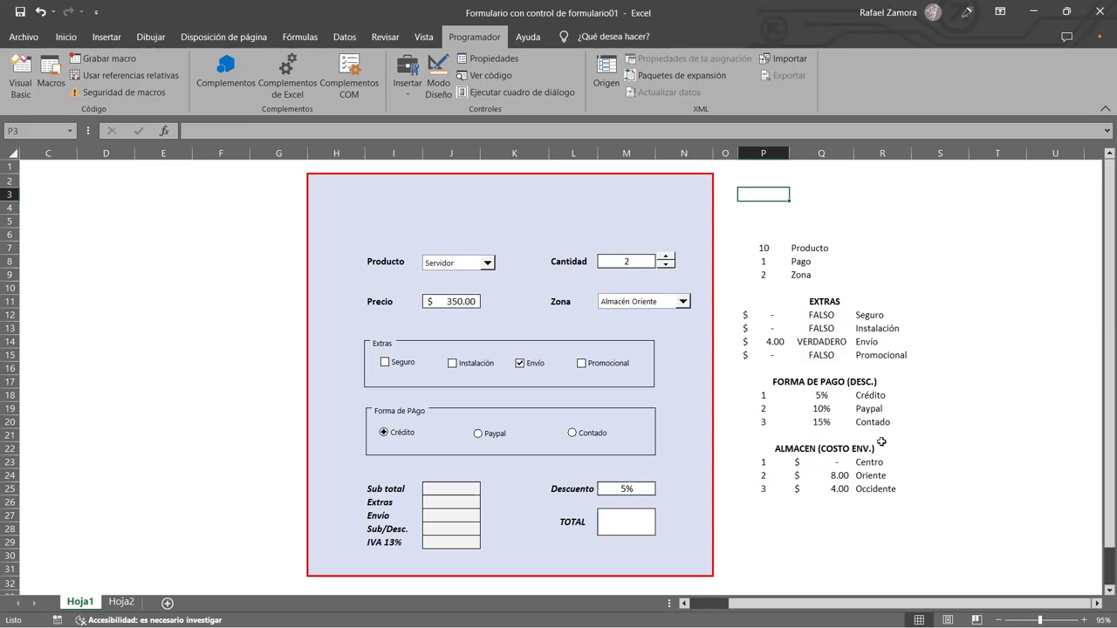
pyautogui.click(407, 87)
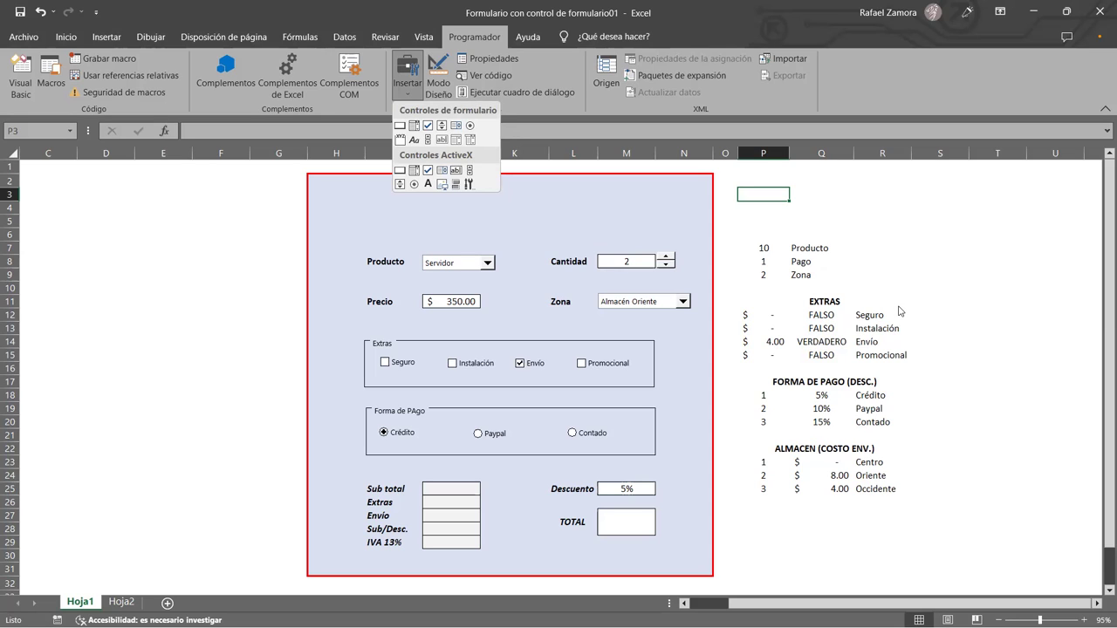
# Step: Dismiss the palette, choose Radio ($75.00) in the Producto combo box, and view Hoja2
pyautogui.press('Escape')
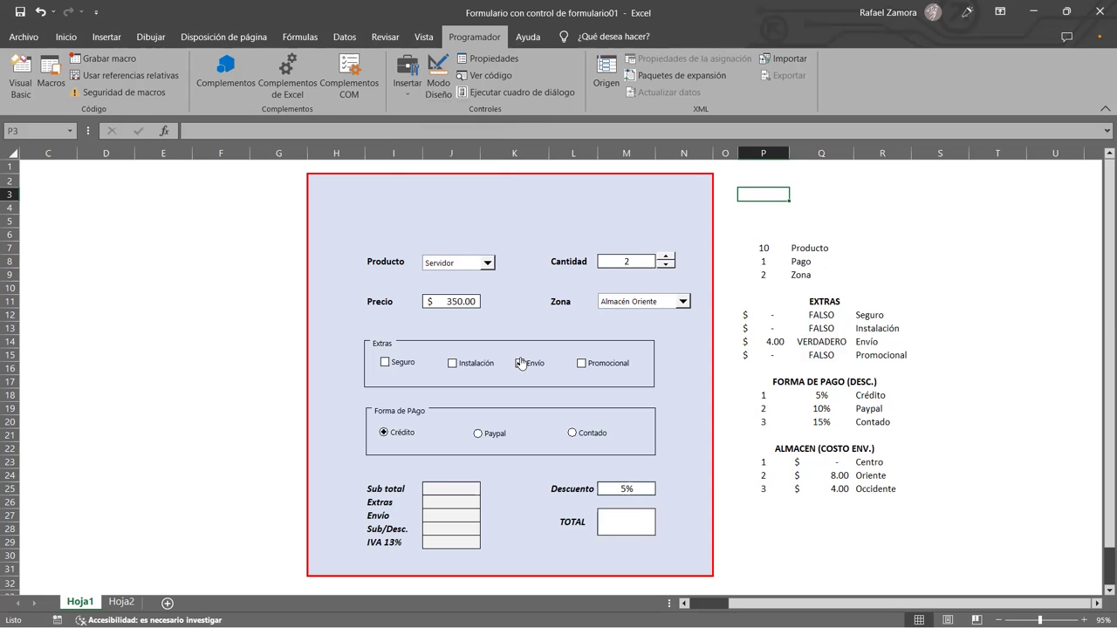
pyautogui.click(489, 264)
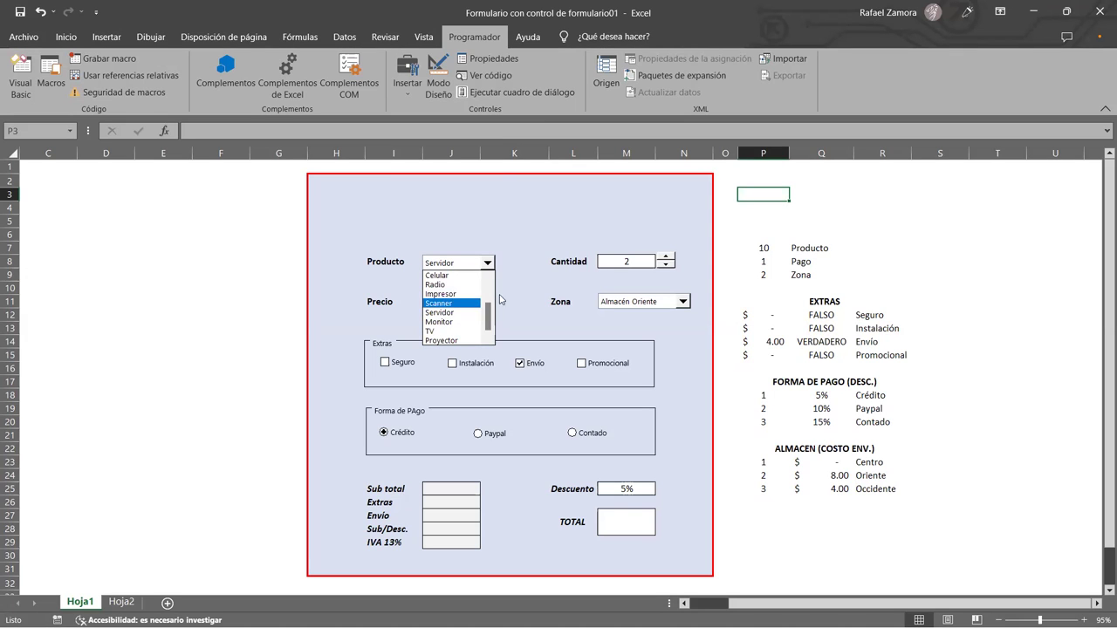
pyautogui.click(453, 288)
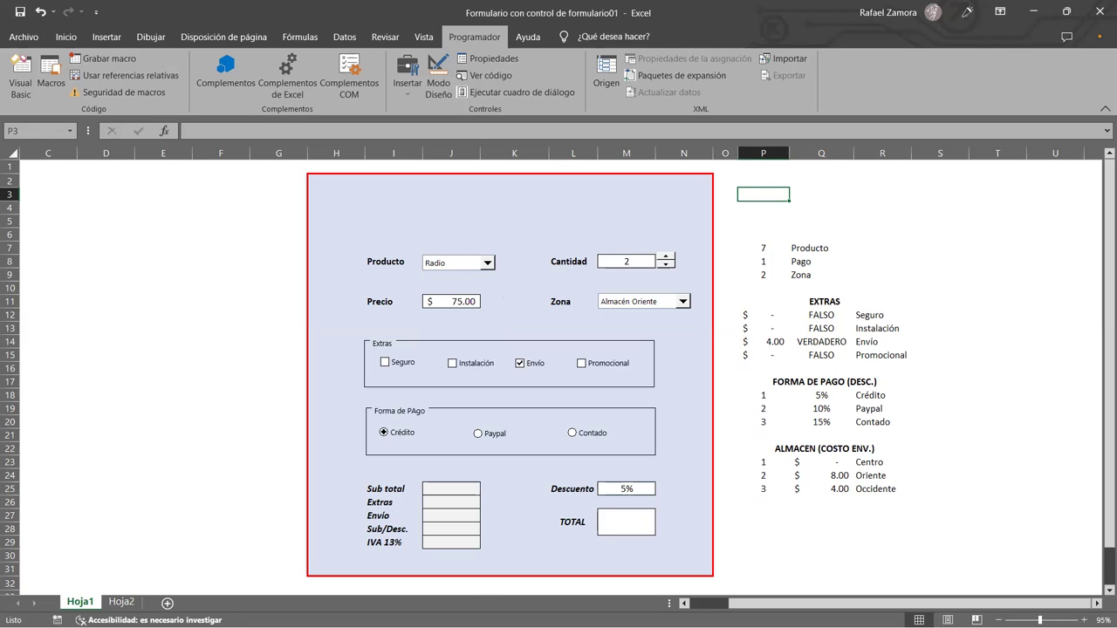
pyautogui.click(123, 602)
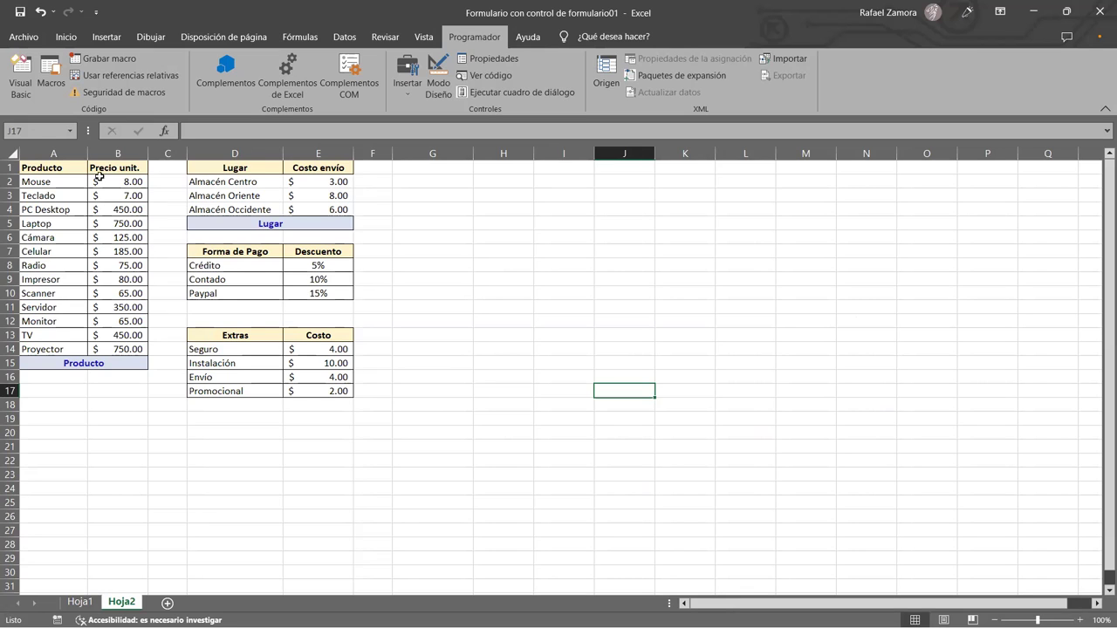
# Step: Review Hoja2's product table A1:B14 and shipping range D2:E4, then return to Hoja1
pyautogui.moveTo(75, 170); pyautogui.dragTo(120, 351)
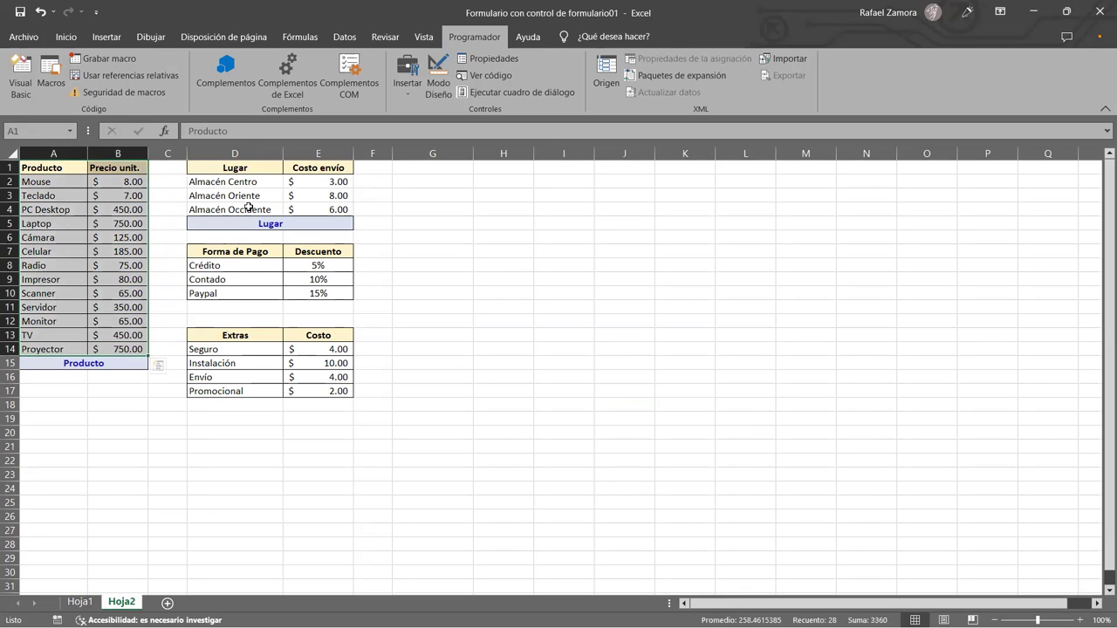
pyautogui.moveTo(248, 185); pyautogui.dragTo(323, 212)
pyautogui.click(316, 252)
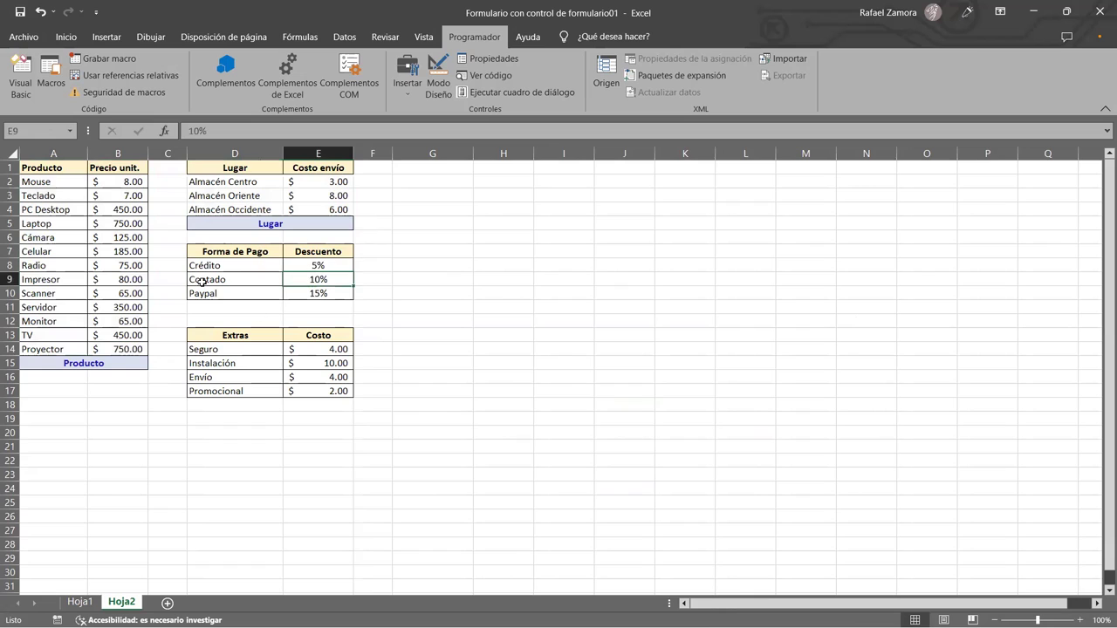
pyautogui.click(79, 602)
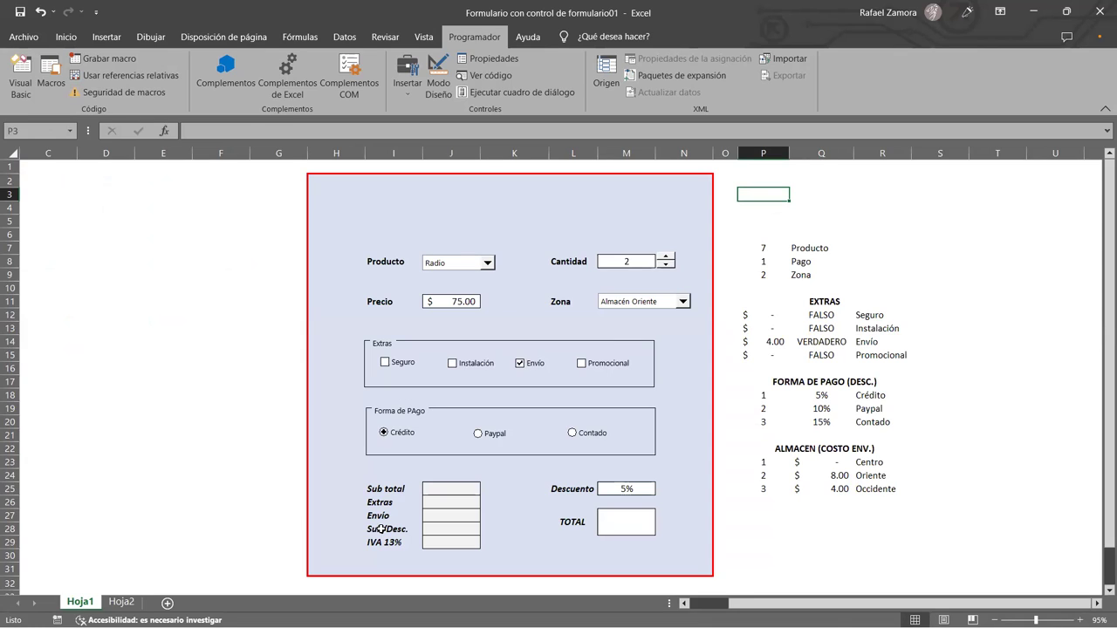
# Step: Enter =INDICE(Producto,Hoja1!P7,2) in J11 to look up the chosen product's price
pyautogui.click(442, 301)
pyautogui.write('=')
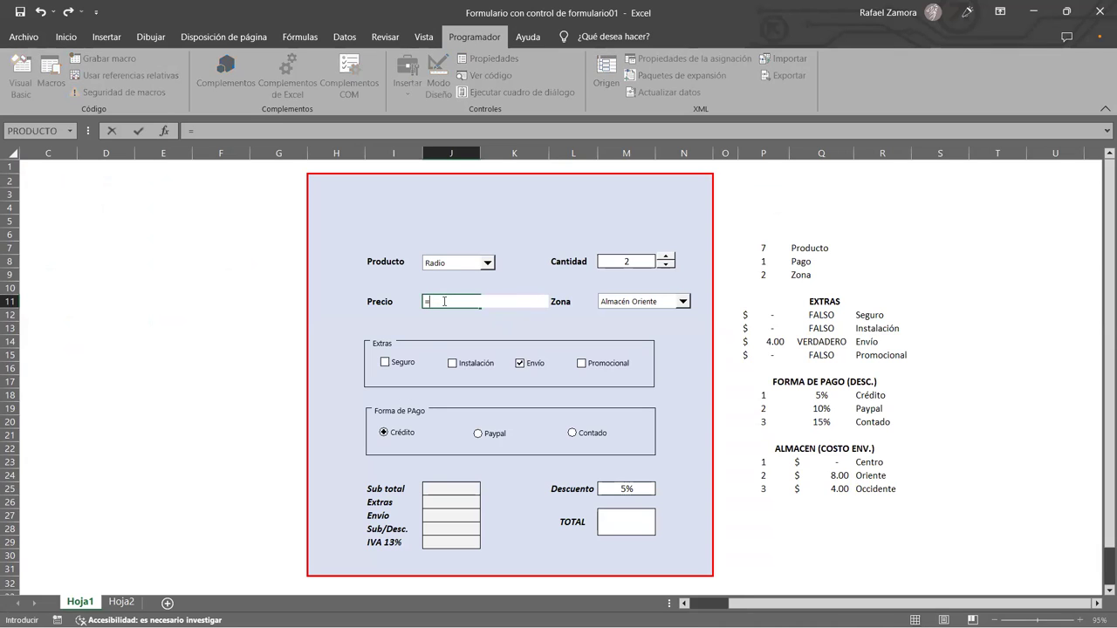
pyautogui.write('indi')
pyautogui.press('Tab')
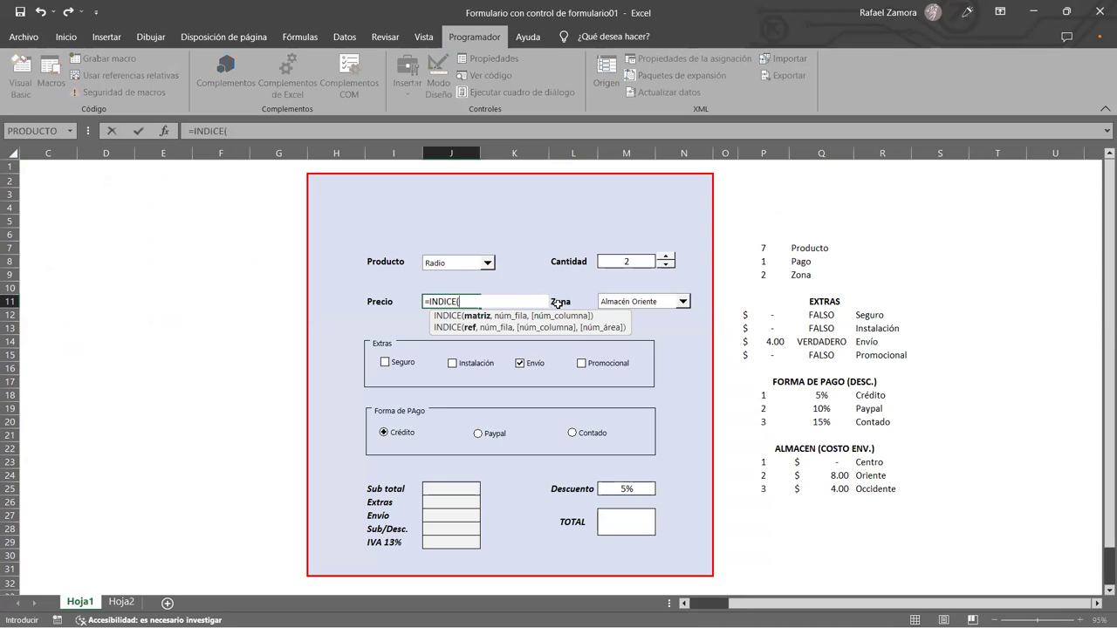
pyautogui.click(121, 601)
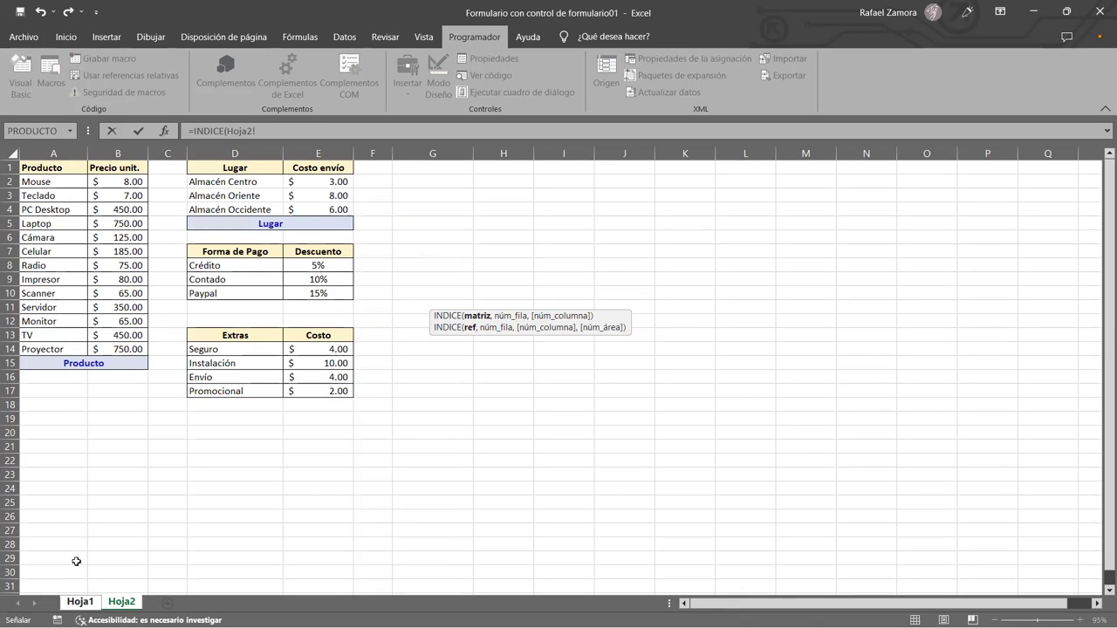
pyautogui.click(82, 602)
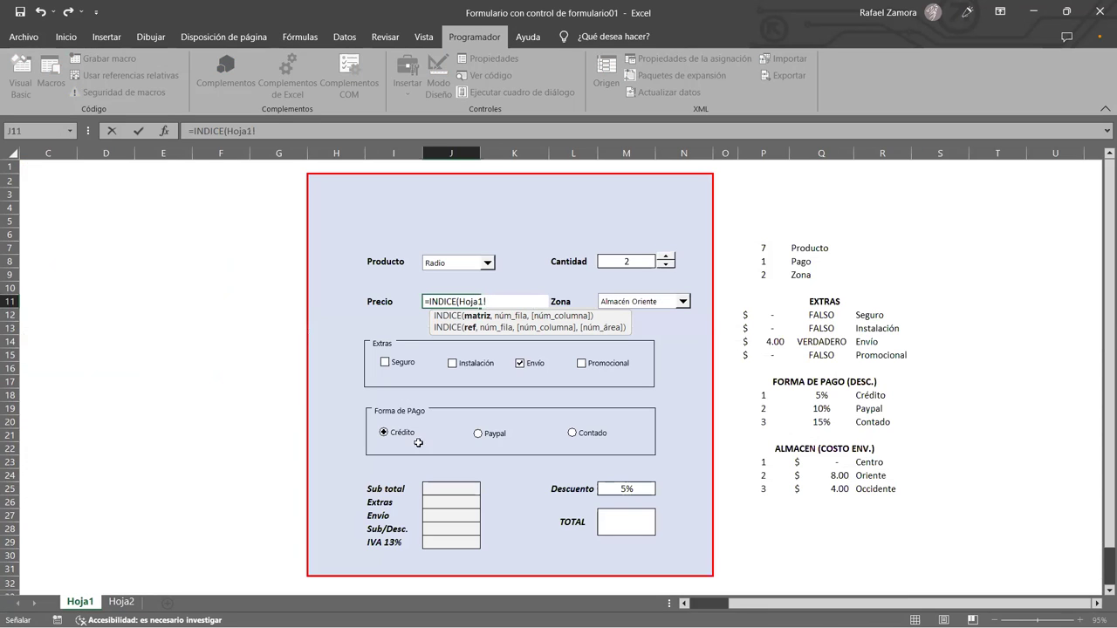
pyautogui.press('BackSpace')
pyautogui.press('BackSpace')
pyautogui.press('BackSpace')
pyautogui.press('BackSpace')
pyautogui.write('Pro')
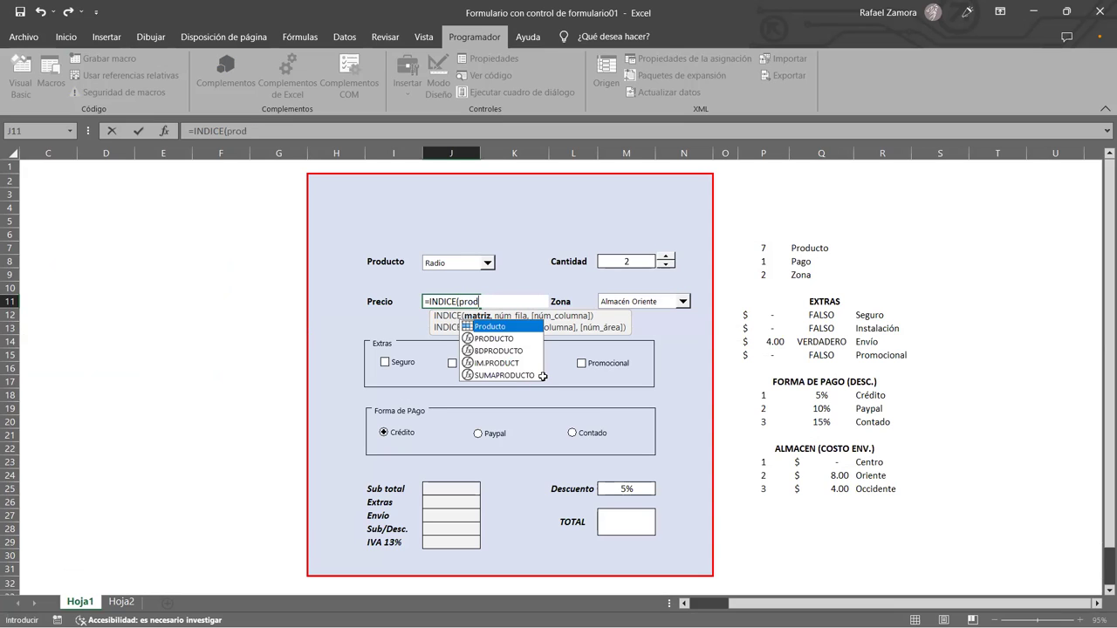
pyautogui.press('Tab')
pyautogui.write(',')
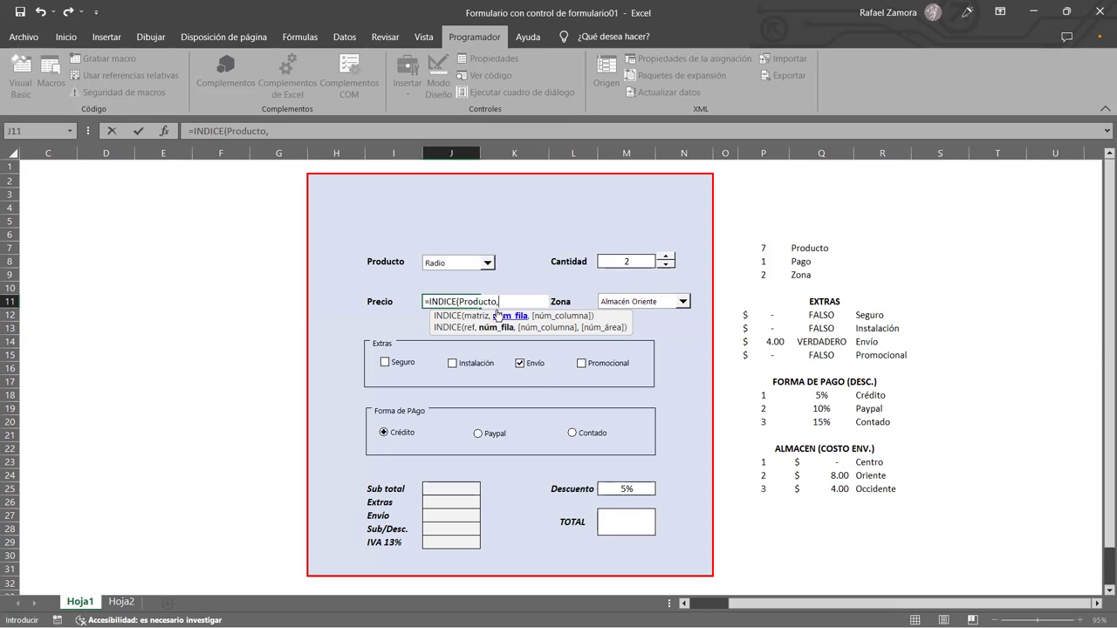
pyautogui.click(759, 251)
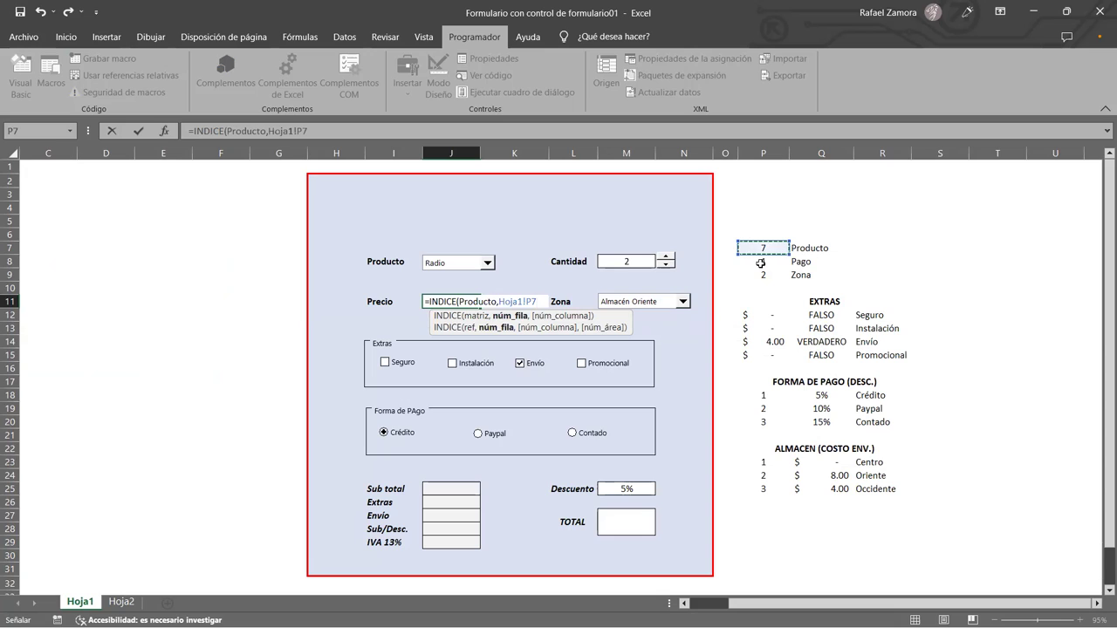
pyautogui.write(',')
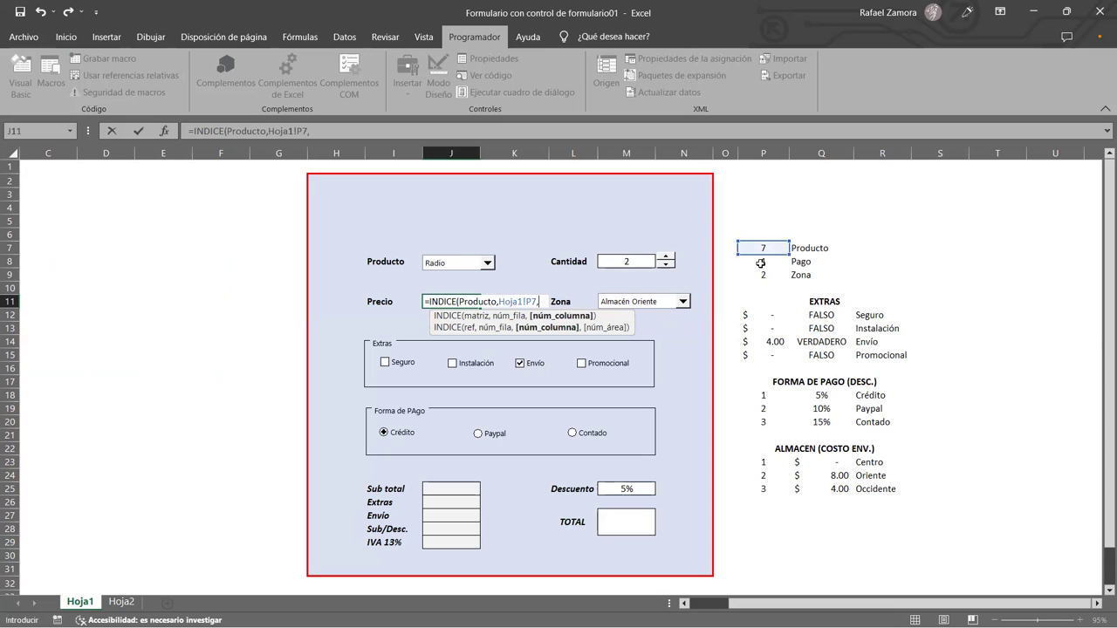
pyautogui.write('2)')
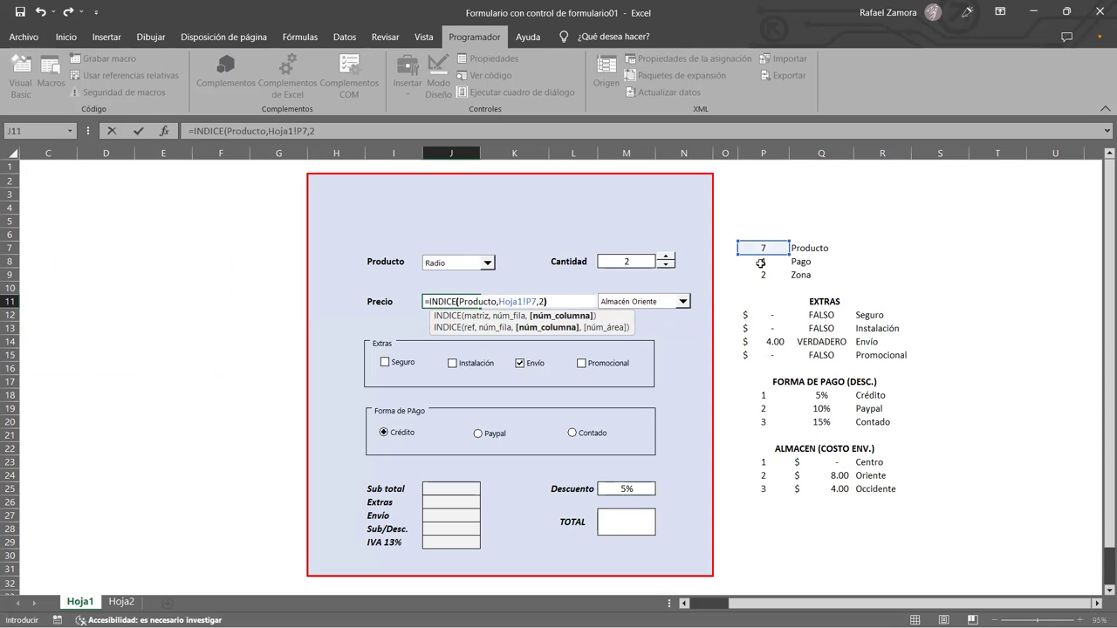
pyautogui.press('Return')
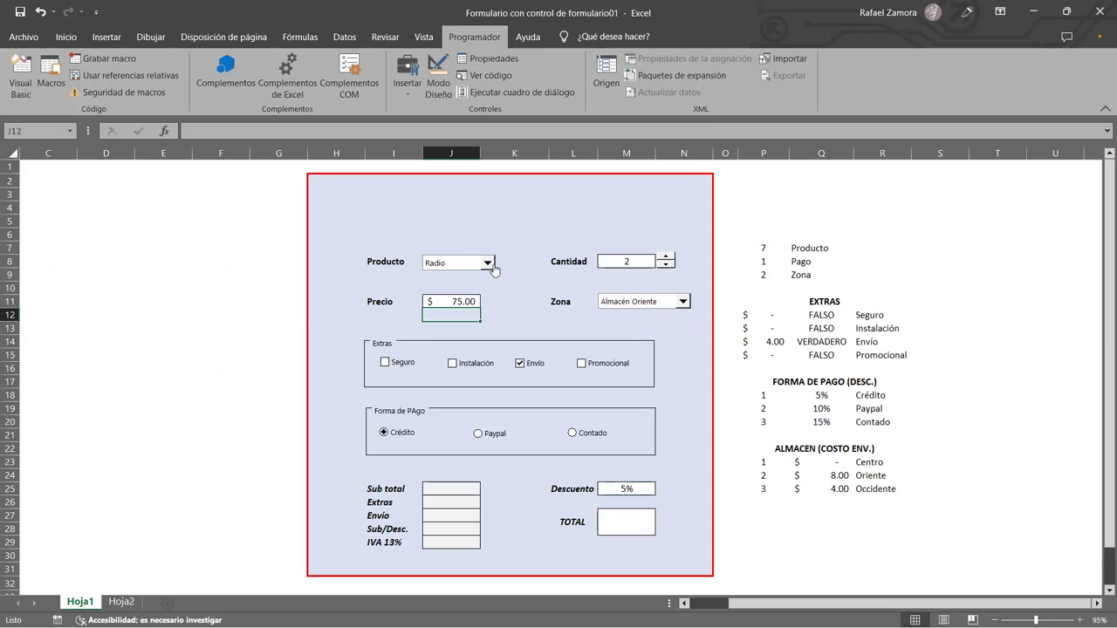
# Step: Switch the product to Scanner, keep Almacén Oriente, and check J11's price formula shows $65.00
pyautogui.click(488, 265)
pyautogui.click(450, 315)
pyautogui.click(684, 303)
pyautogui.click(829, 316)
pyautogui.click(449, 303)
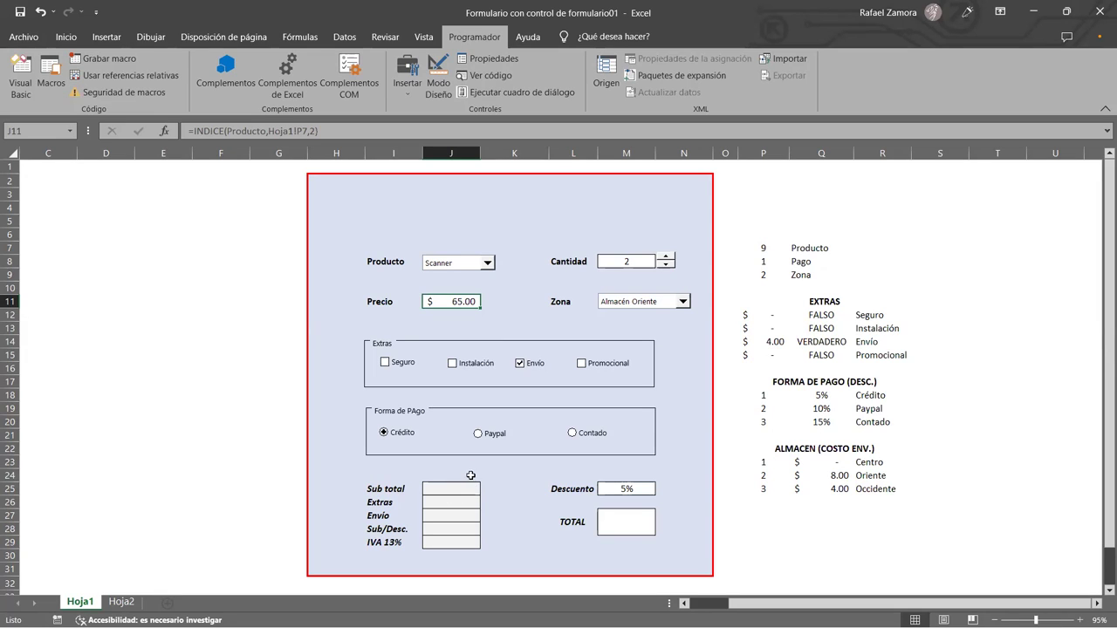
# Step: Inspect the helper tables and the linked Producto, Pago, Zona and extras cells in column P
pyautogui.click(457, 488)
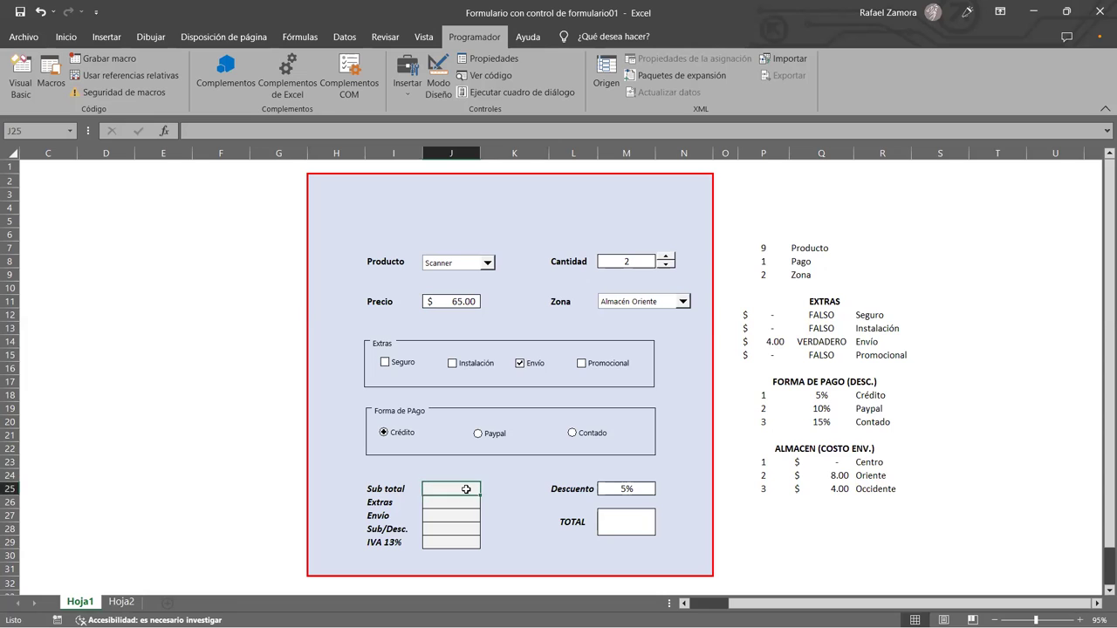
pyautogui.write('=')
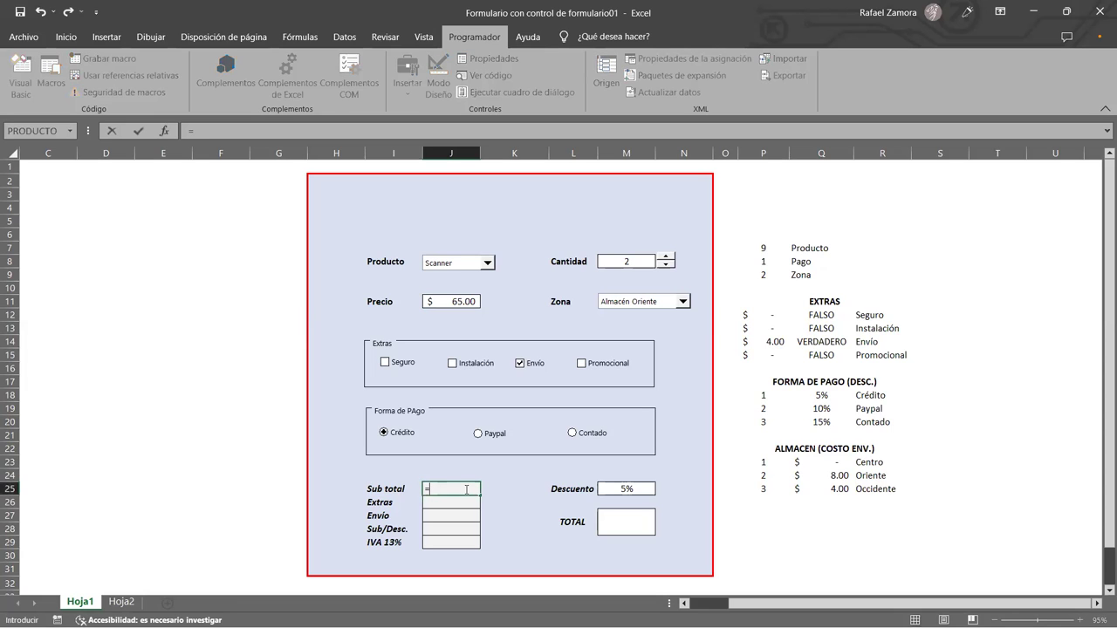
pyautogui.press('Escape')
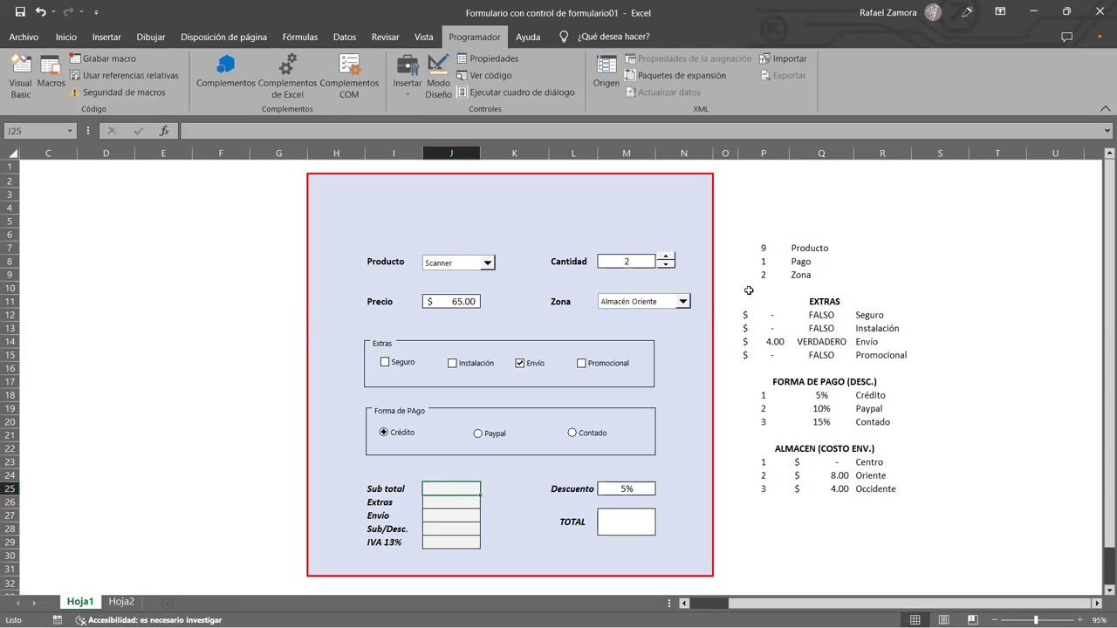
pyautogui.moveTo(764, 248); pyautogui.dragTo(881, 499)
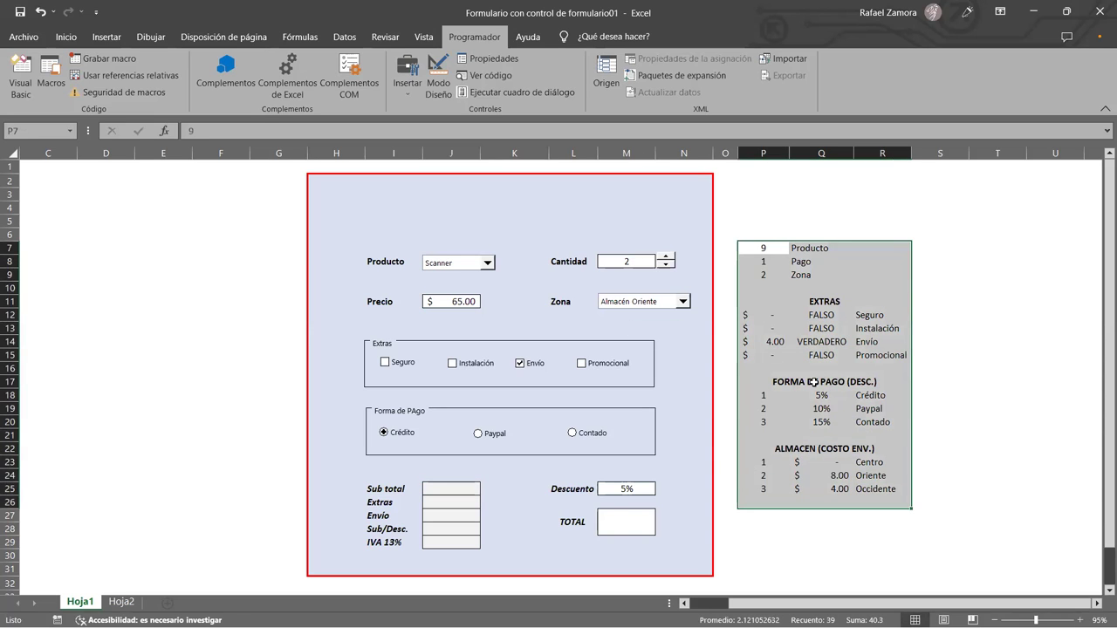
pyautogui.click(986, 389)
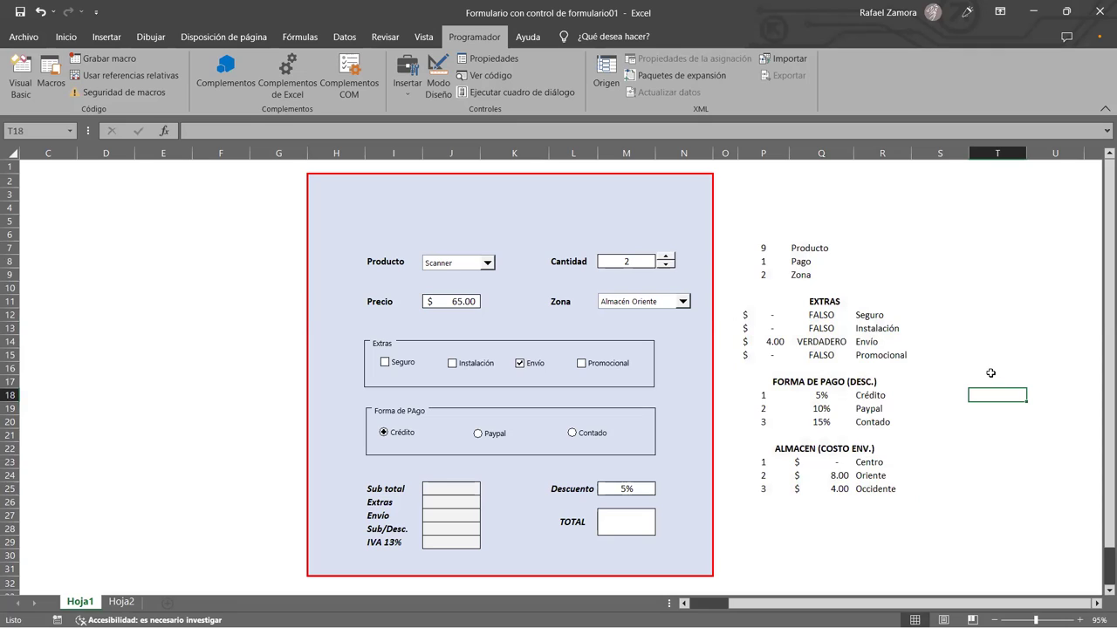
pyautogui.click(762, 250)
pyautogui.click(762, 262)
pyautogui.click(757, 276)
pyautogui.click(760, 315)
pyautogui.click(760, 328)
pyautogui.click(760, 341)
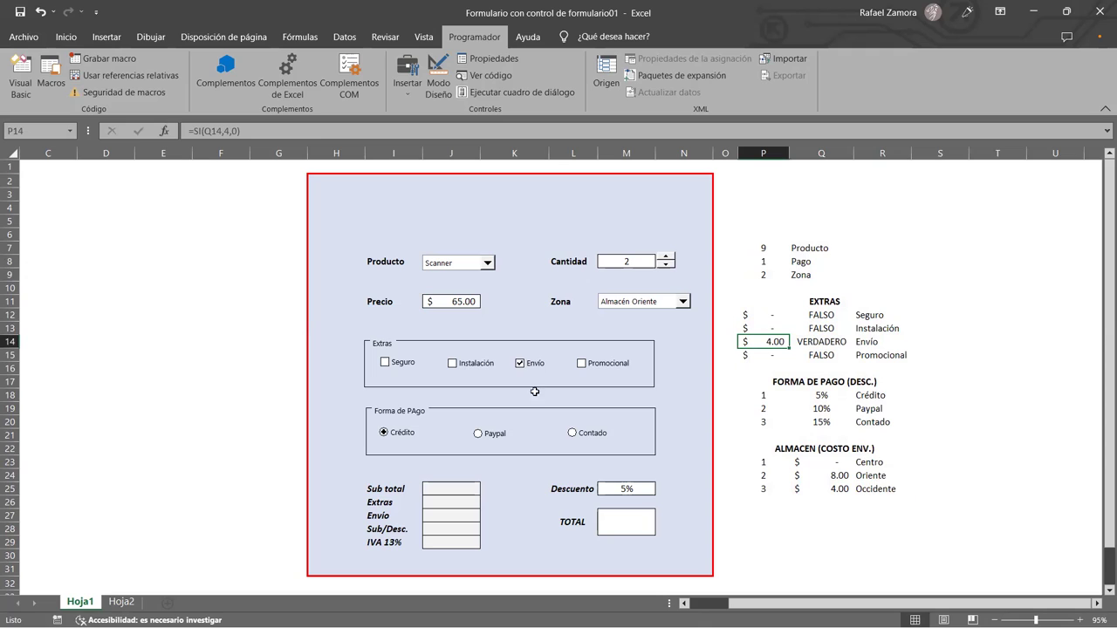
# Step: Enter =PRODUCTO(J11,M8) in the Sub total cell J25
pyautogui.click(446, 494)
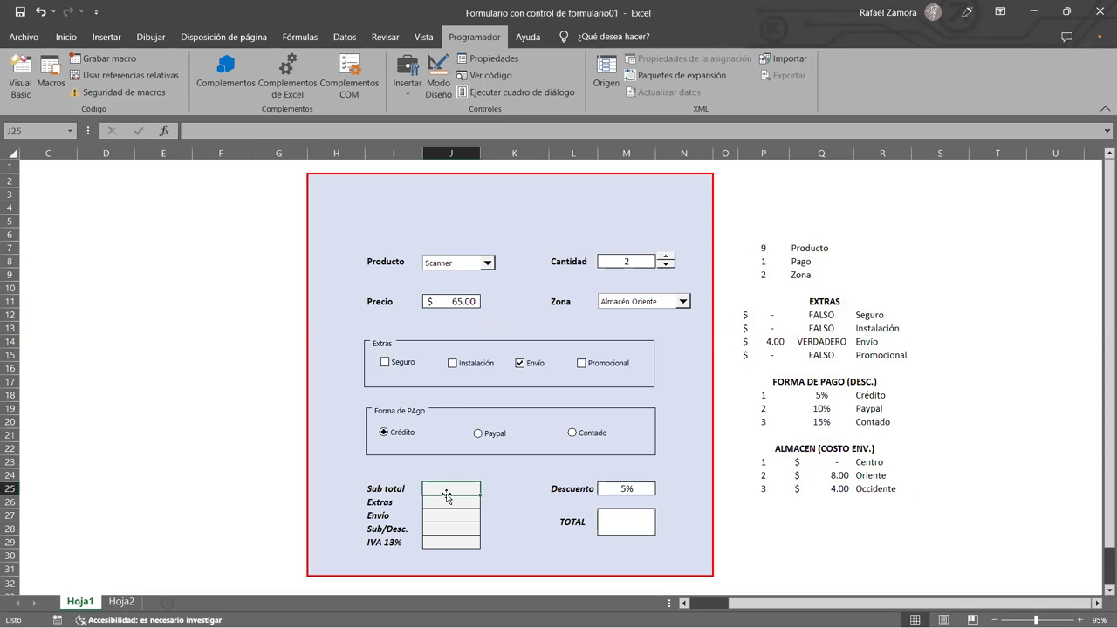
pyautogui.write('=')
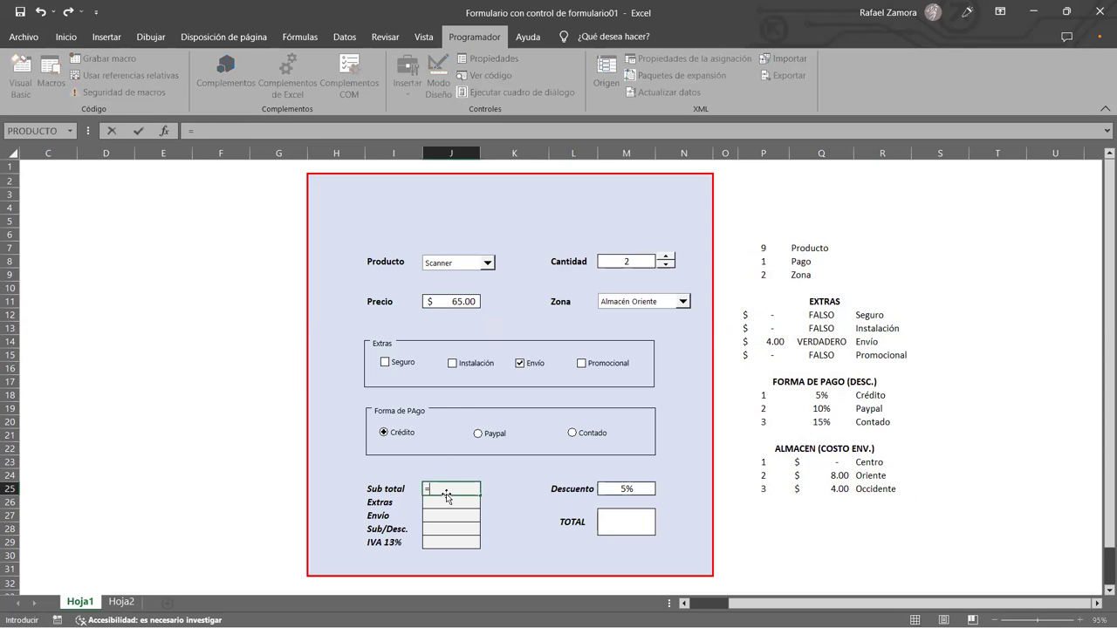
pyautogui.write('produc')
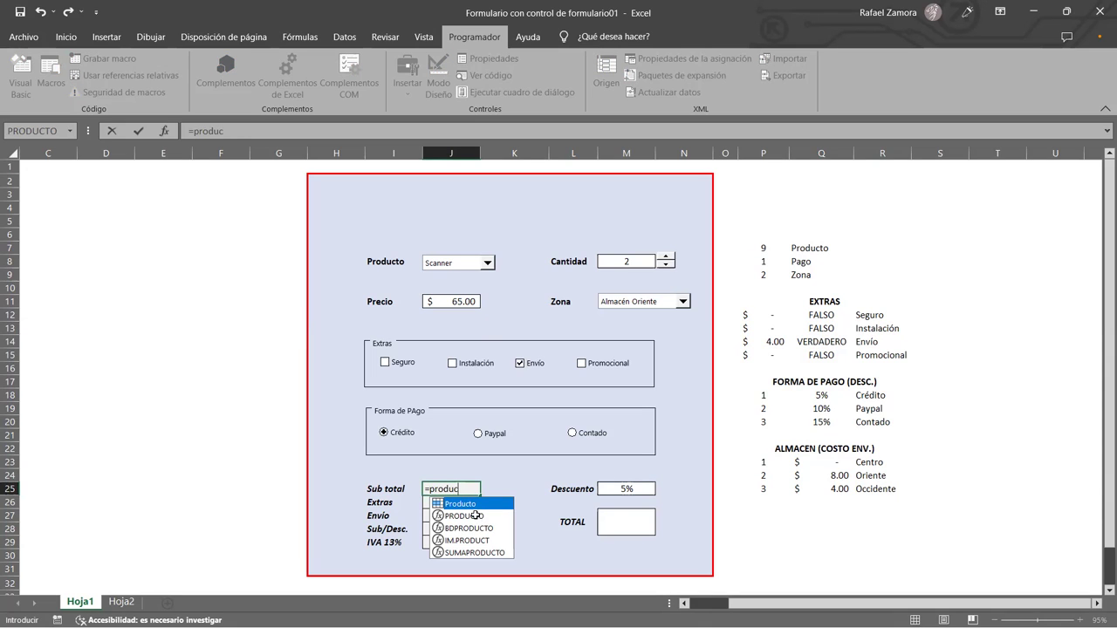
pyautogui.doubleClick(474, 516)
pyautogui.click(461, 304)
pyautogui.write(',')
pyautogui.click(628, 260)
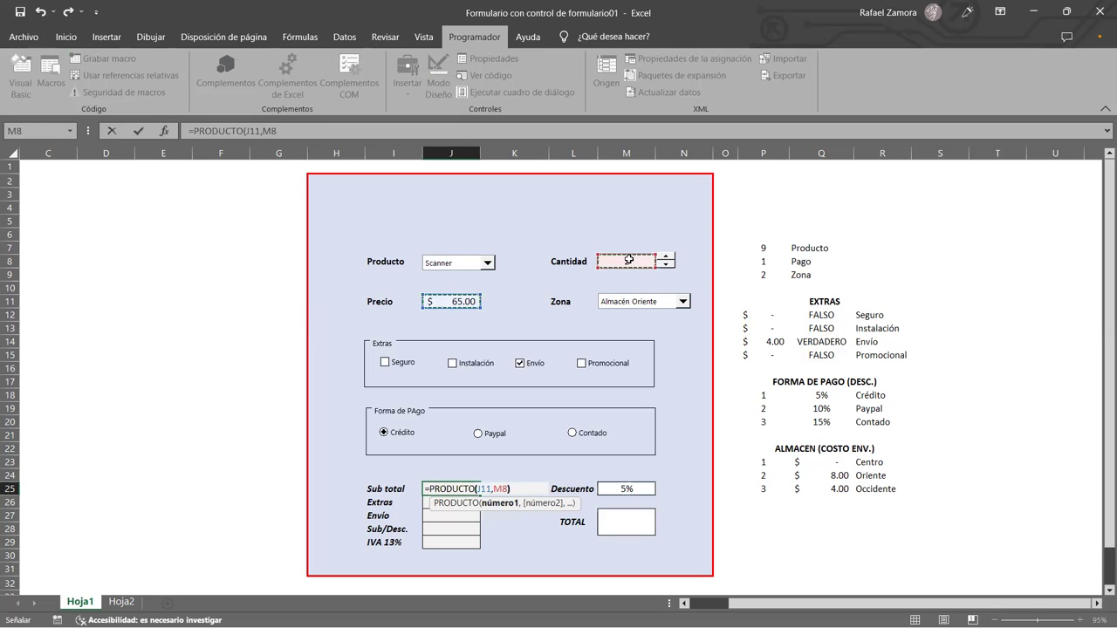
pyautogui.write(')')
pyautogui.press('Return')
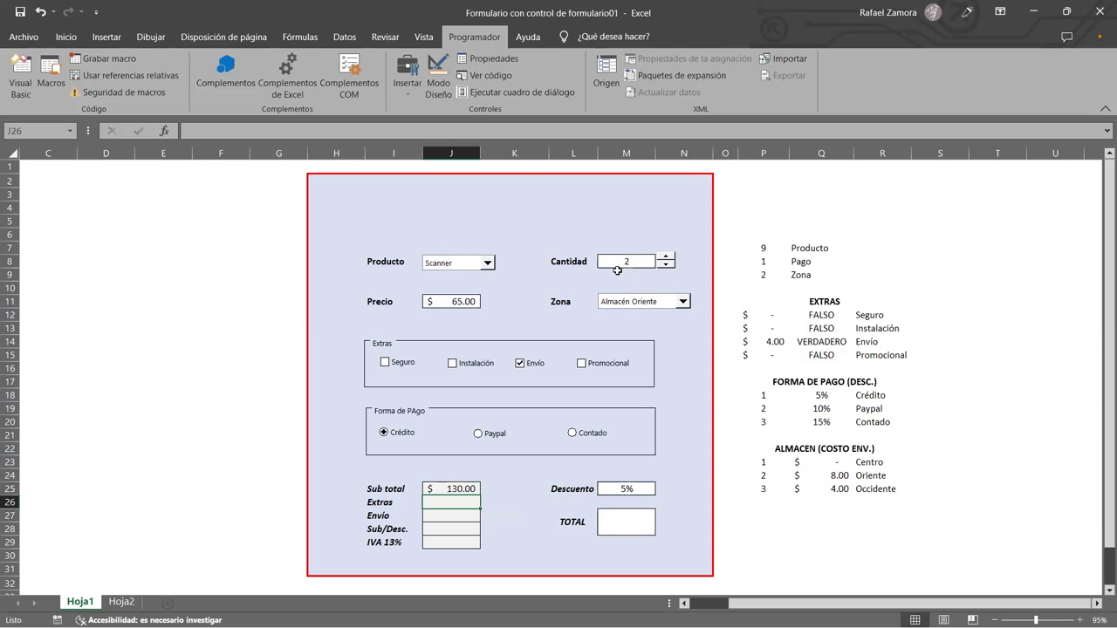
# Step: Test the Cantidad spin button up to 3 and back down to 1
pyautogui.click(668, 265)
pyautogui.click(666, 257)
pyautogui.click(666, 258)
pyautogui.click(666, 265)
pyautogui.click(666, 266)
# Step: Enter =SUMA(P12:P15) in the Extras cell J26
pyautogui.write('=')
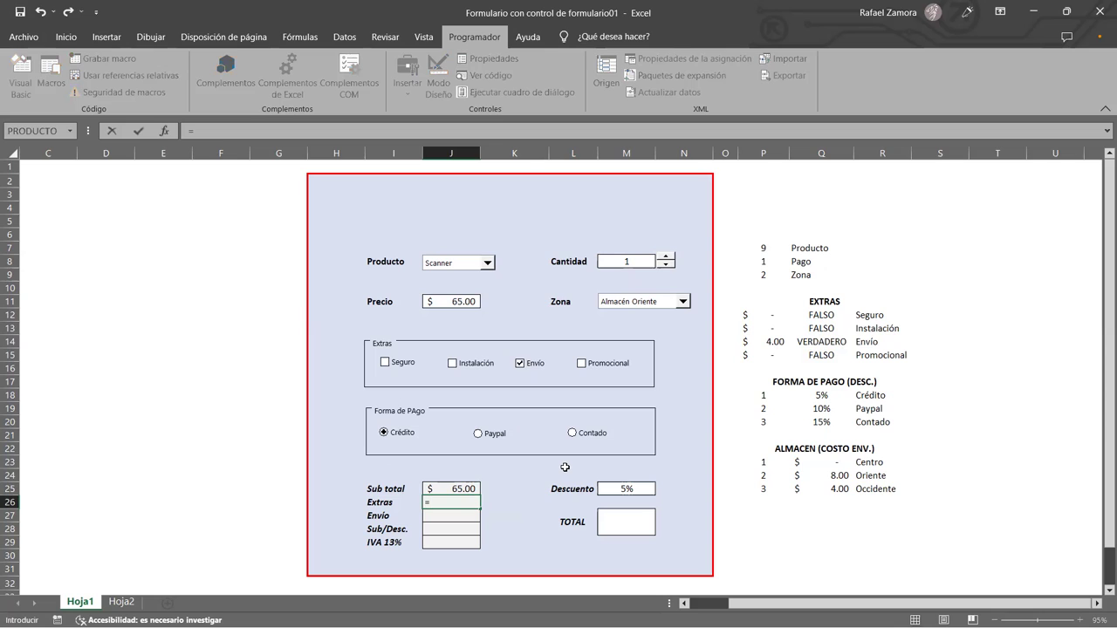
pyautogui.write('SUMA(')
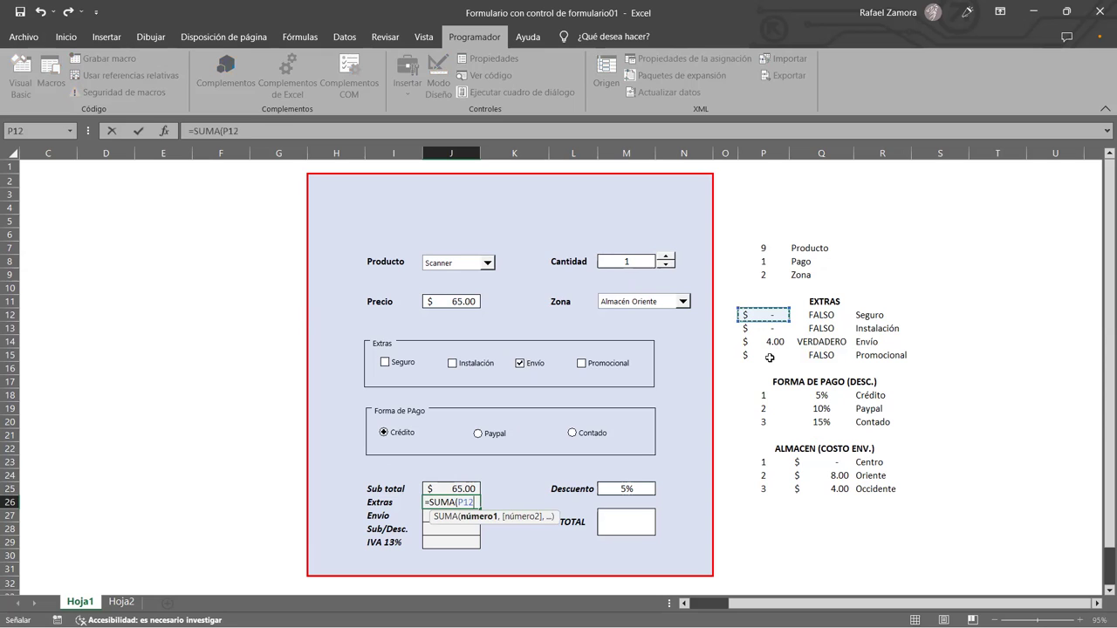
pyautogui.moveTo(770, 316); pyautogui.dragTo(771, 355)
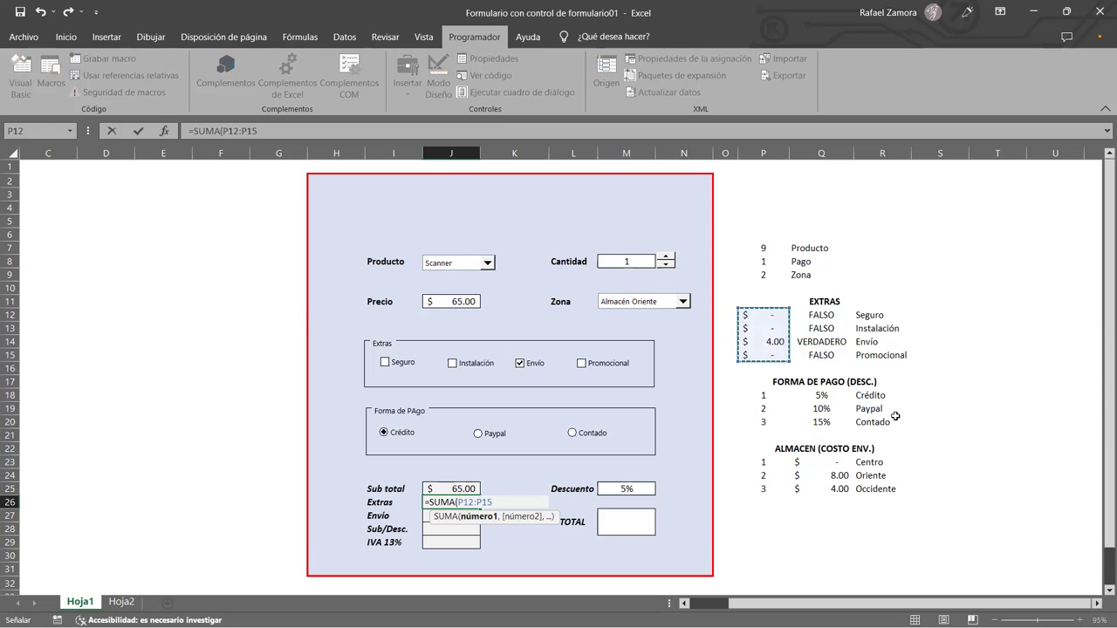
pyautogui.write(')')
pyautogui.press('Return')
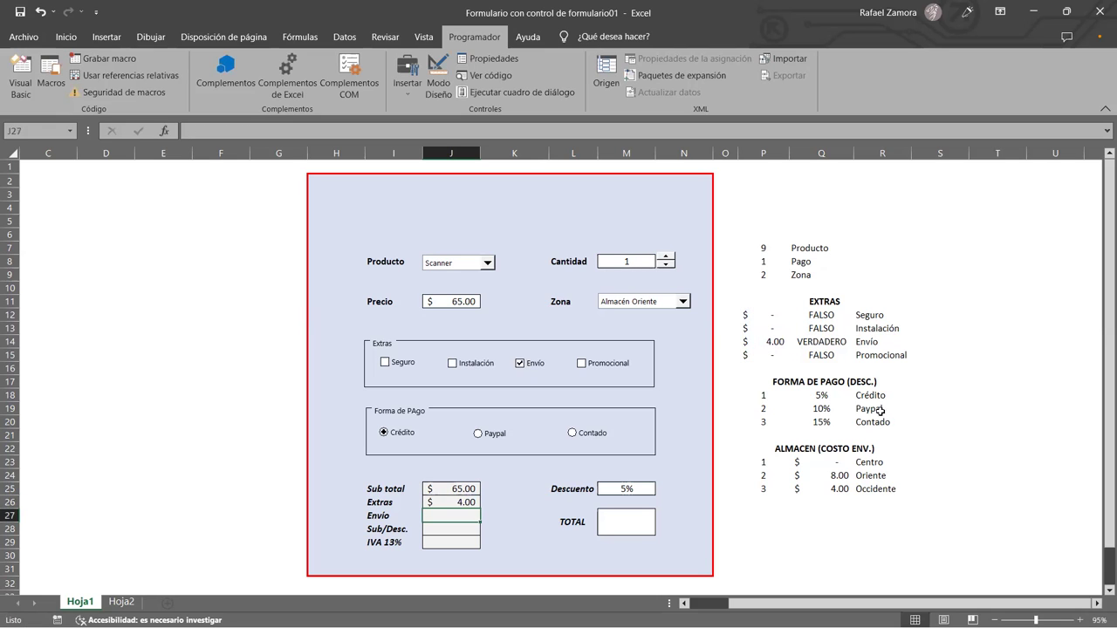
# Step: Toggle the Seguro, Instalación, Envío and Promocional boxes, ending with Instalación and Envío ticked ($14.00)
pyautogui.click(521, 364)
pyautogui.click(385, 363)
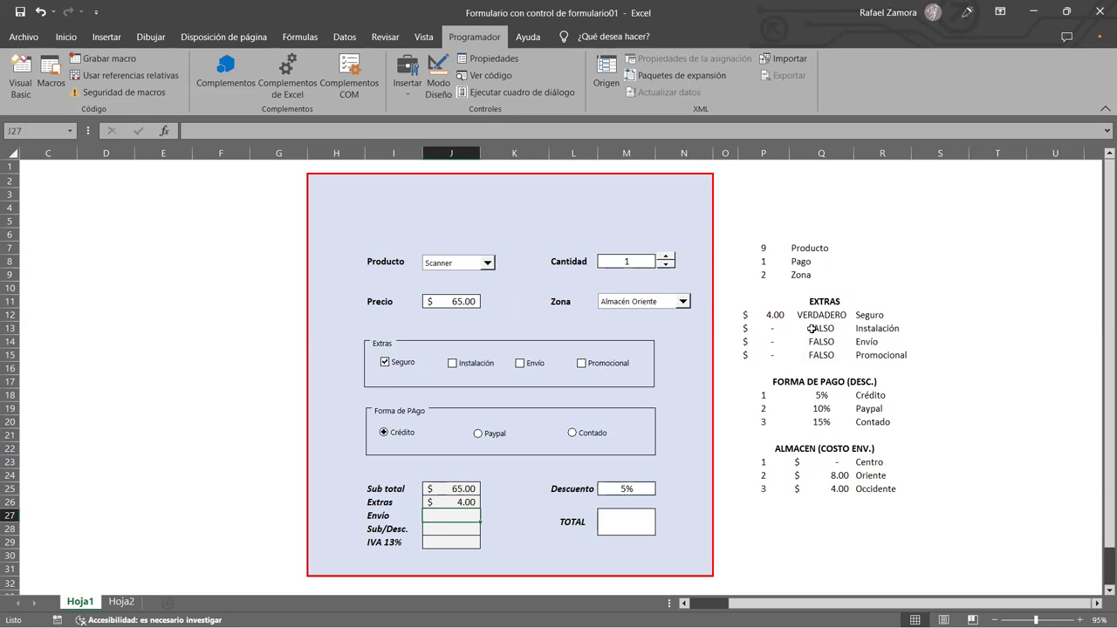
pyautogui.click(385, 362)
pyautogui.click(452, 365)
pyautogui.click(453, 365)
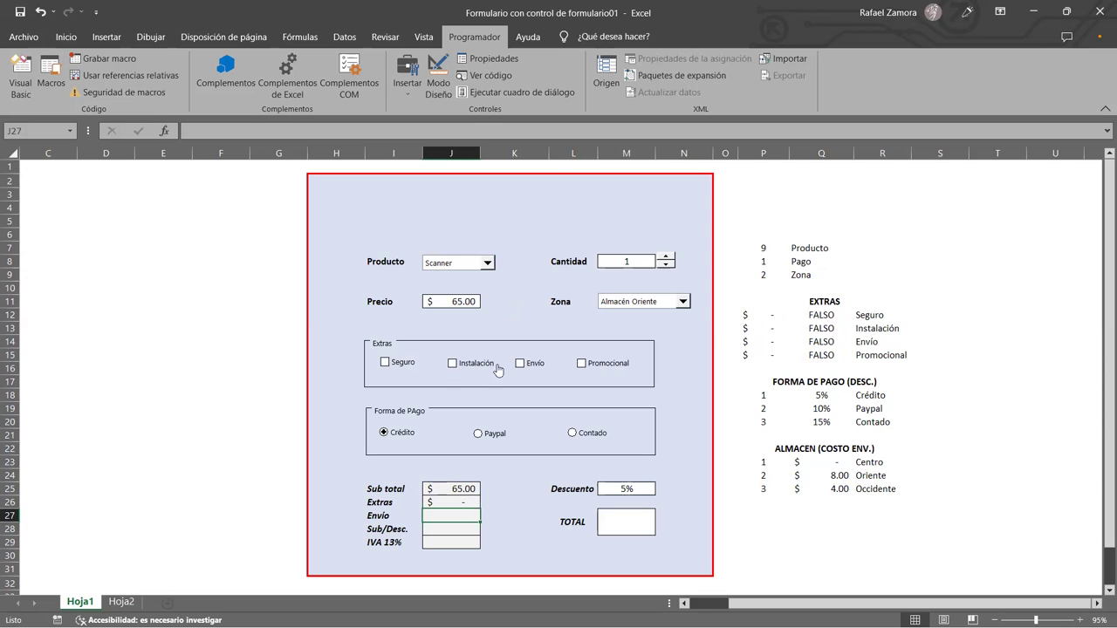
pyautogui.click(521, 364)
pyautogui.click(520, 363)
pyautogui.click(581, 363)
pyautogui.click(582, 363)
pyautogui.click(385, 362)
pyautogui.click(453, 364)
pyautogui.click(518, 367)
pyautogui.click(581, 366)
pyautogui.click(582, 363)
pyautogui.click(520, 363)
pyautogui.click(385, 362)
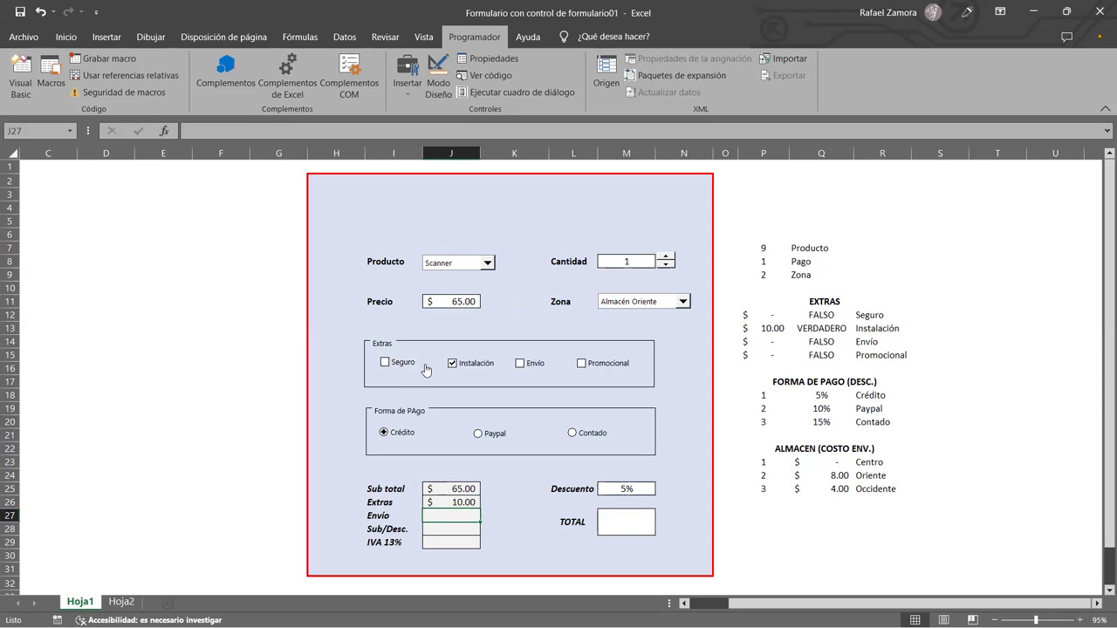
pyautogui.click(521, 366)
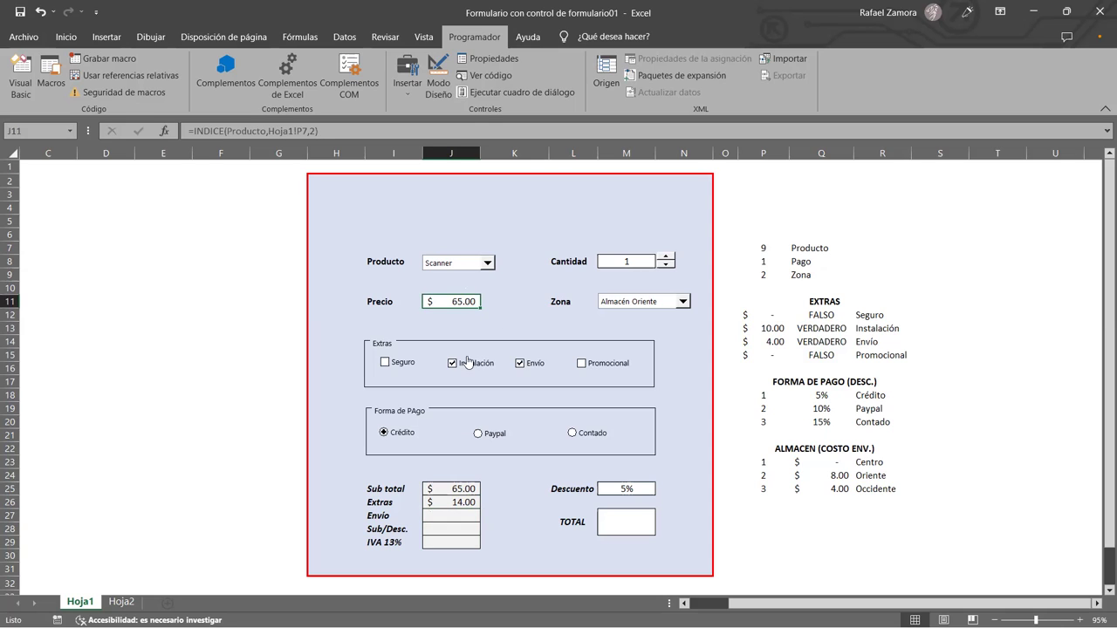
pyautogui.click(469, 502)
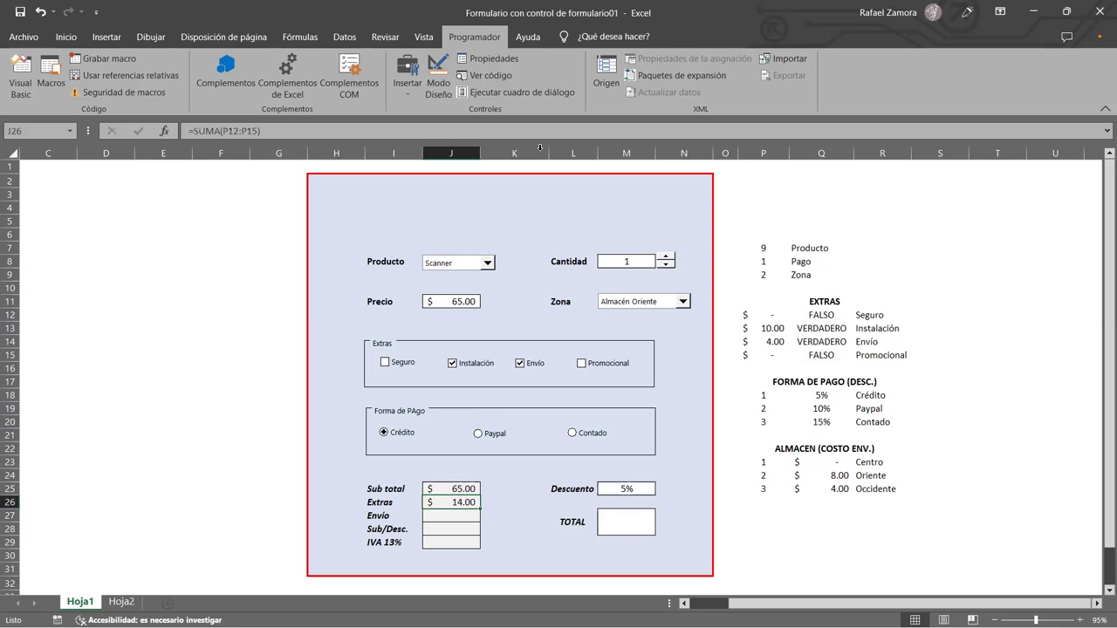
pyautogui.click(462, 516)
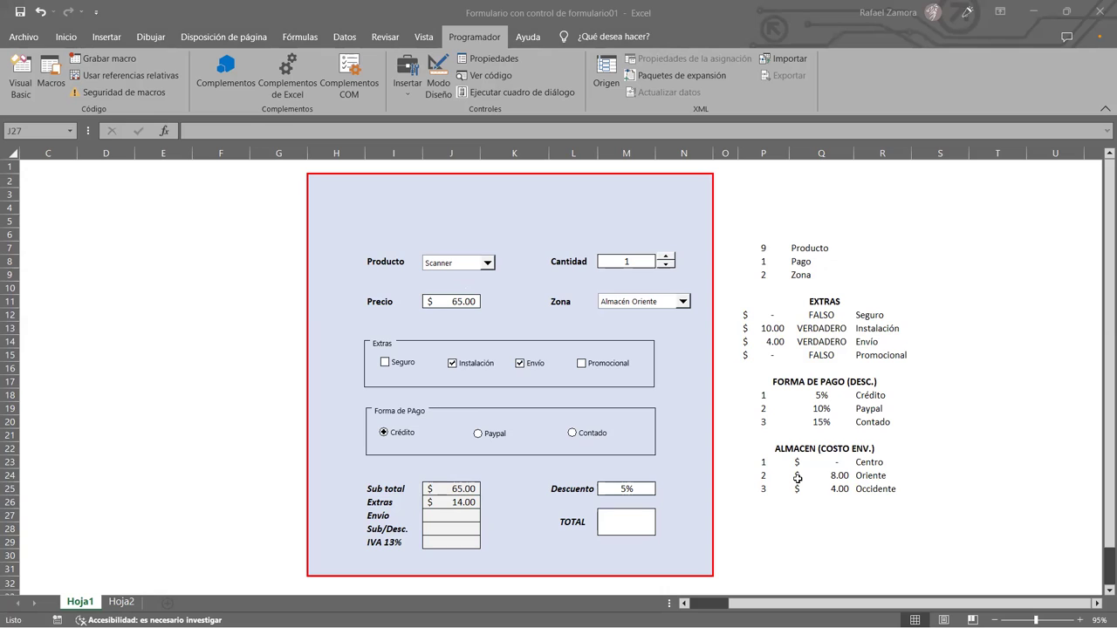
pyautogui.click(447, 517)
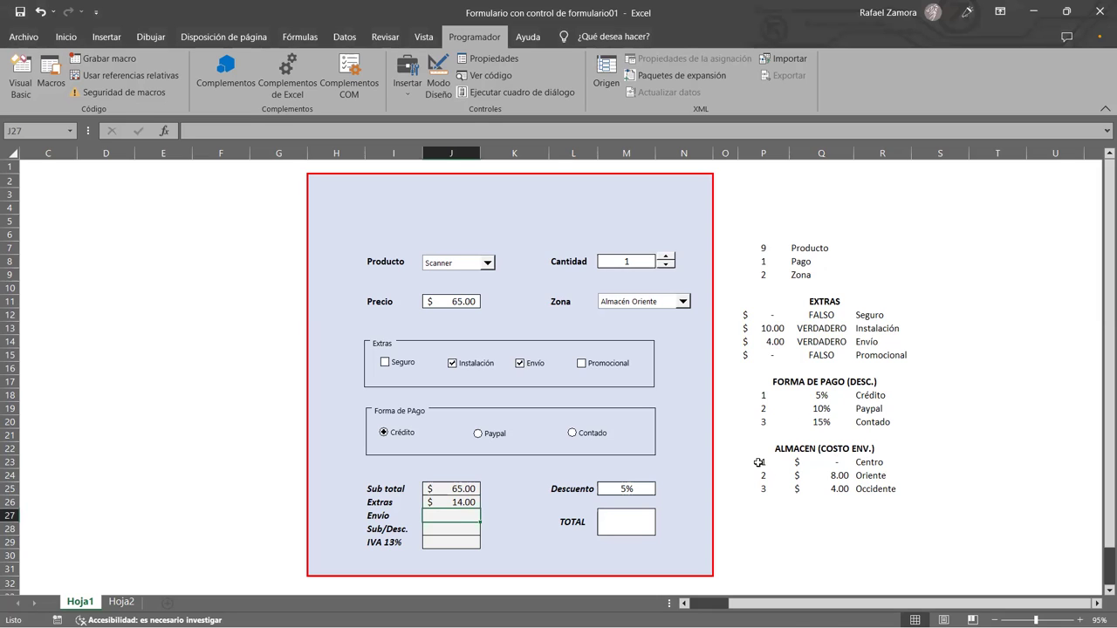
pyautogui.moveTo(756, 460); pyautogui.dragTo(759, 489)
pyautogui.click(971, 529)
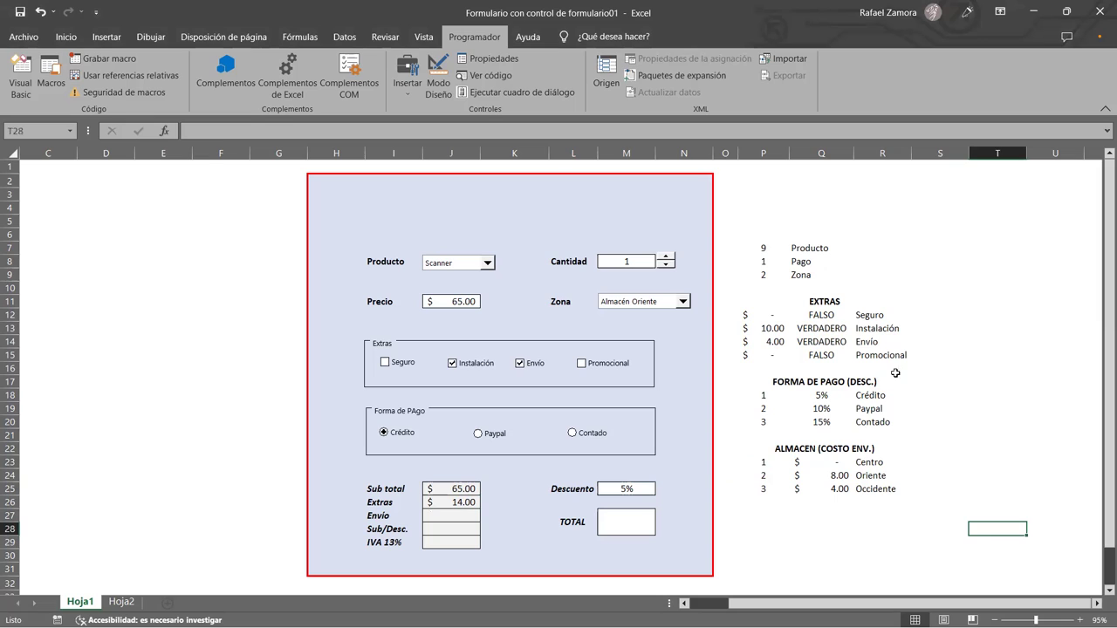
# Step: Cycle the Zona combo through Centro, Oriente and Occidente while checking P9 and the warehouse cost table
pyautogui.click(765, 274)
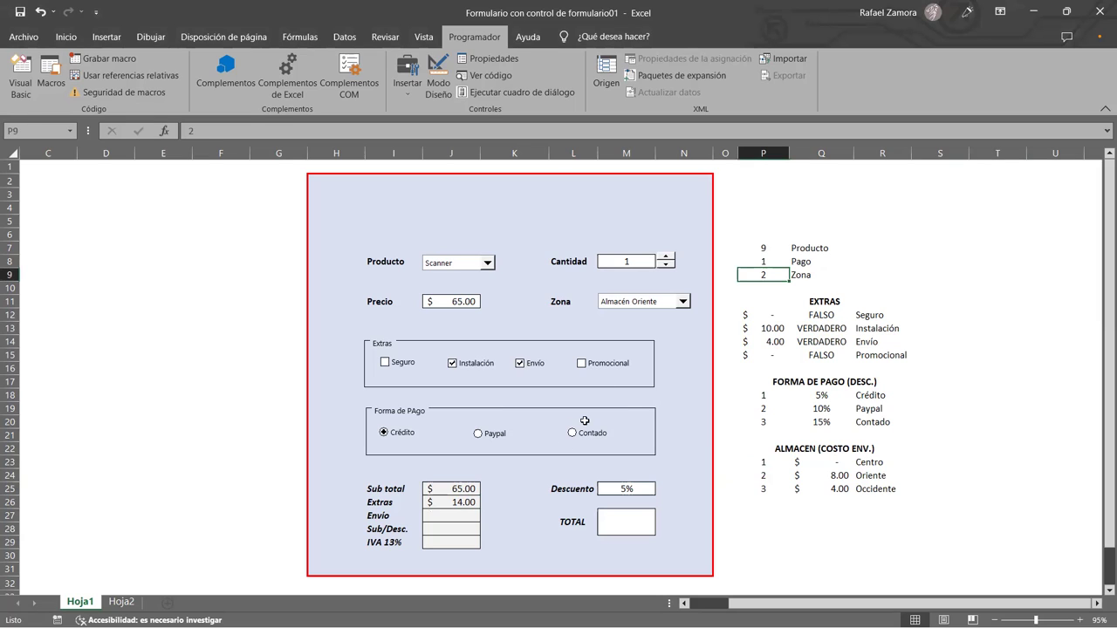
pyautogui.click(682, 301)
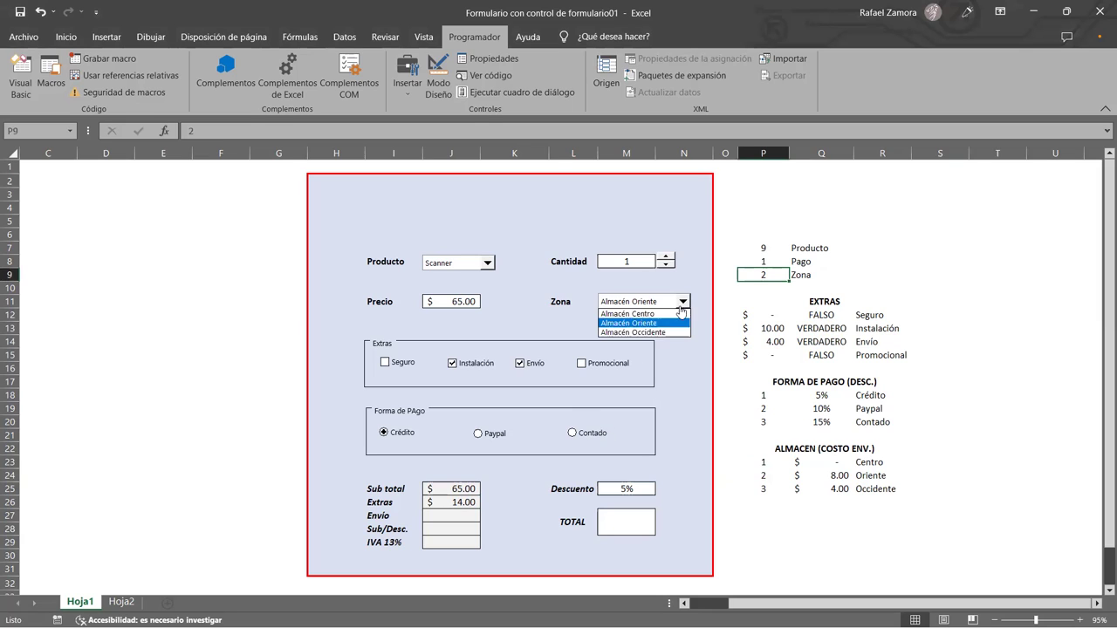
pyautogui.click(658, 314)
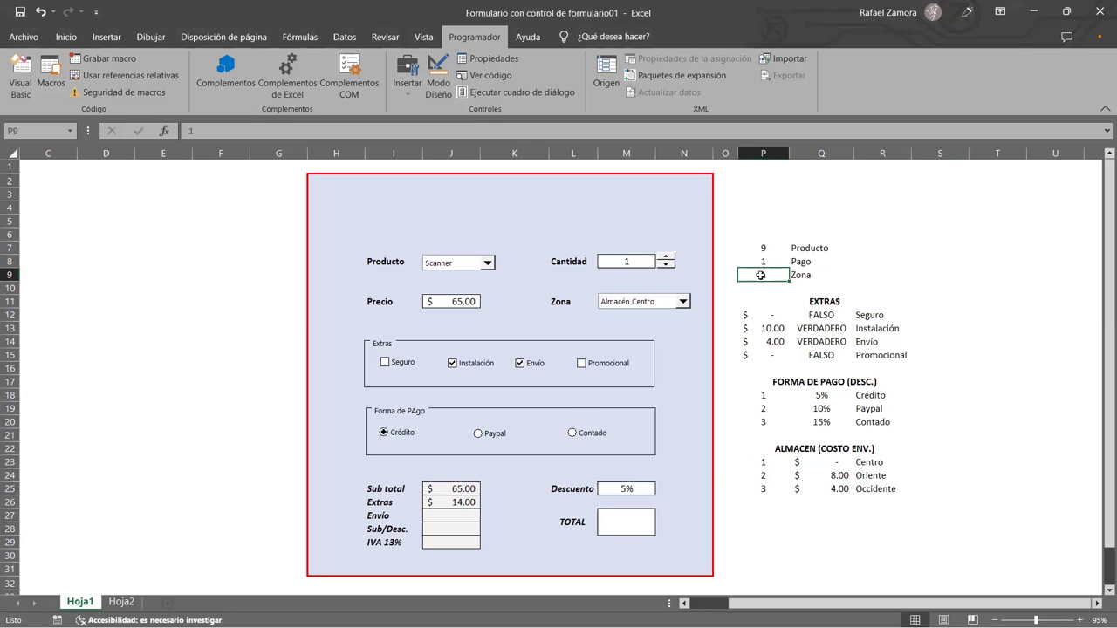
pyautogui.moveTo(759, 274); pyautogui.dragTo(825, 275)
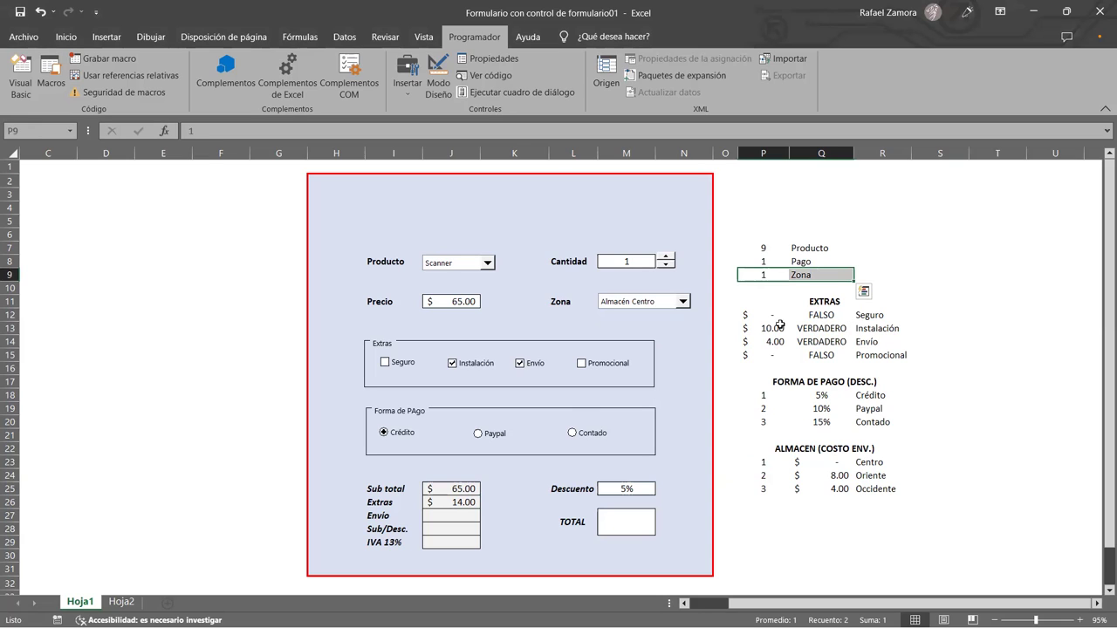
pyautogui.click(683, 303)
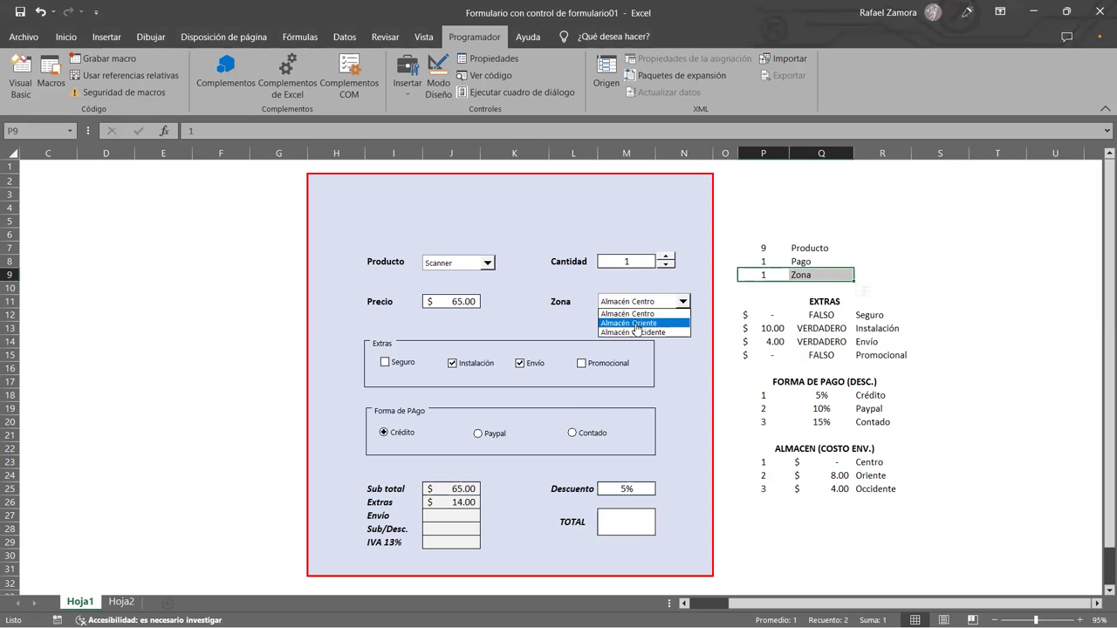
pyautogui.click(636, 324)
pyautogui.click(681, 304)
pyautogui.click(648, 333)
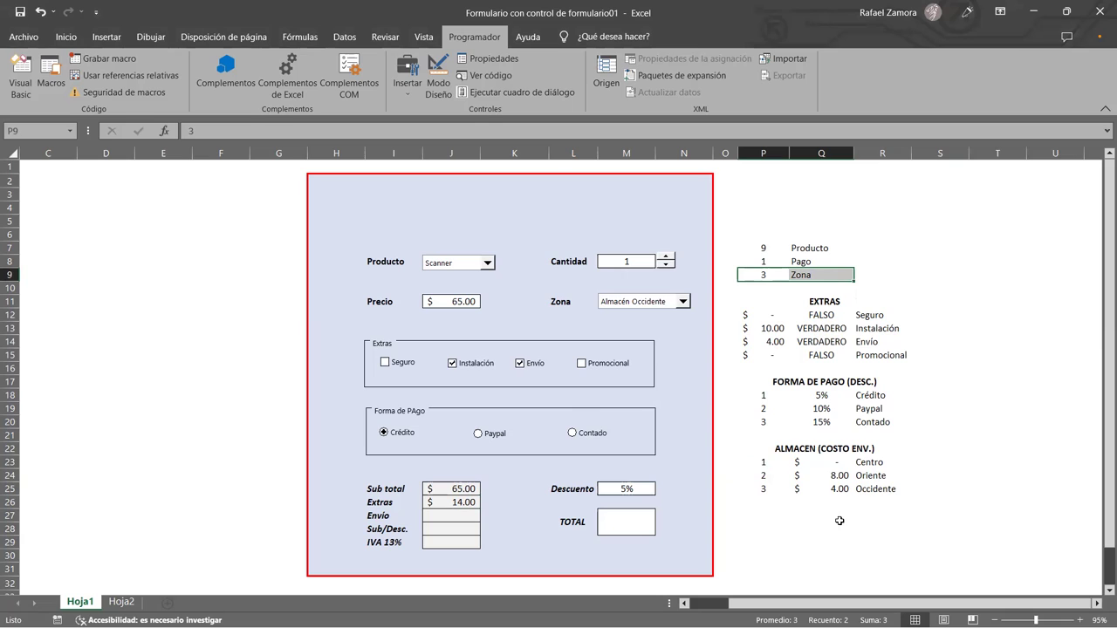
pyautogui.click(763, 463)
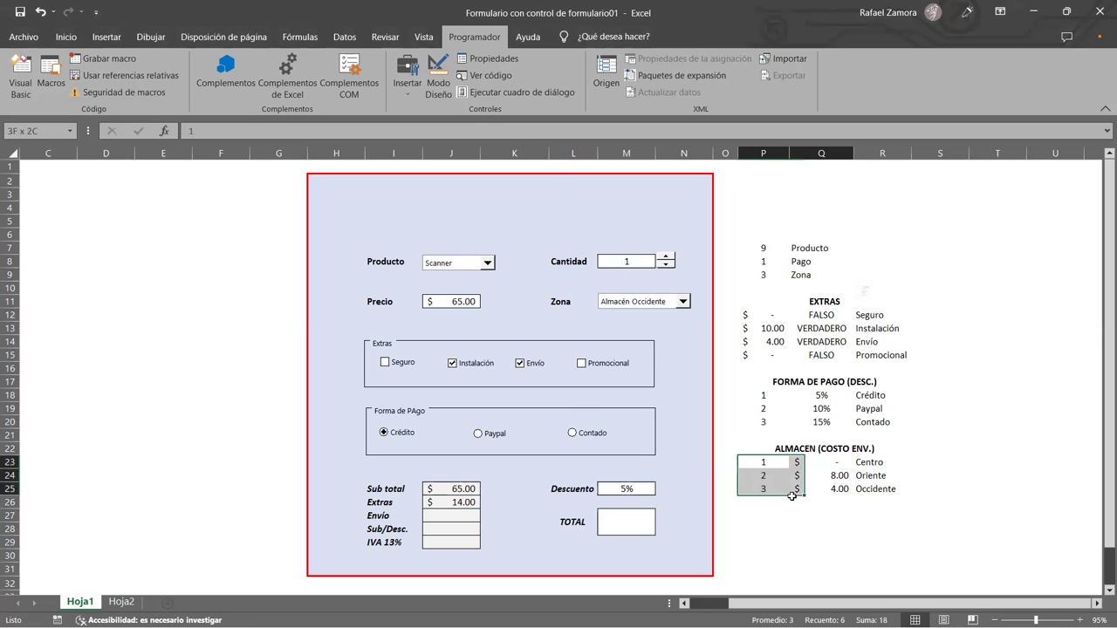
pyautogui.moveTo(763, 463); pyautogui.dragTo(803, 493)
pyautogui.click(768, 464)
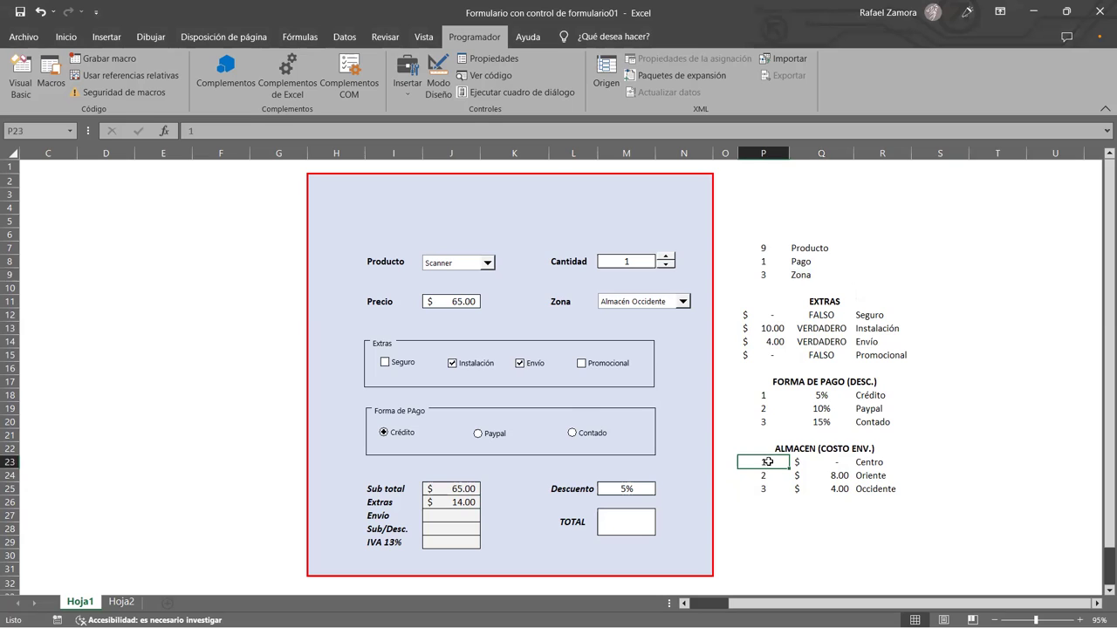
# Step: Compare zone shipping costs, ending on Almacén Occidente (P9 = 3), and select the Envío cell J27
pyautogui.click(672, 303)
pyautogui.click(666, 314)
pyautogui.click(796, 463)
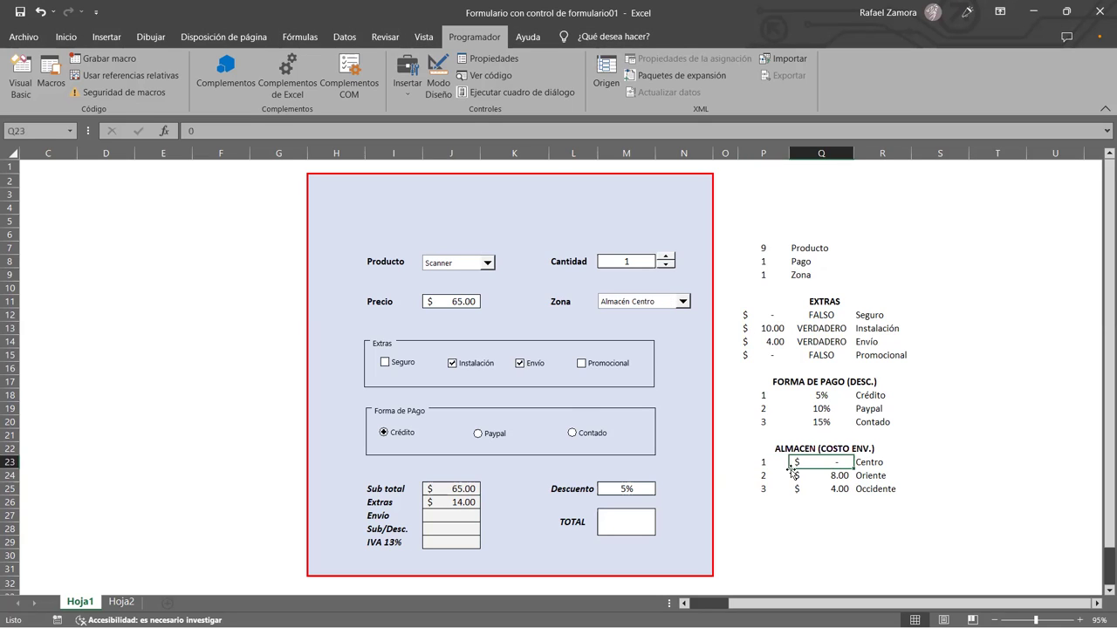
pyautogui.click(680, 303)
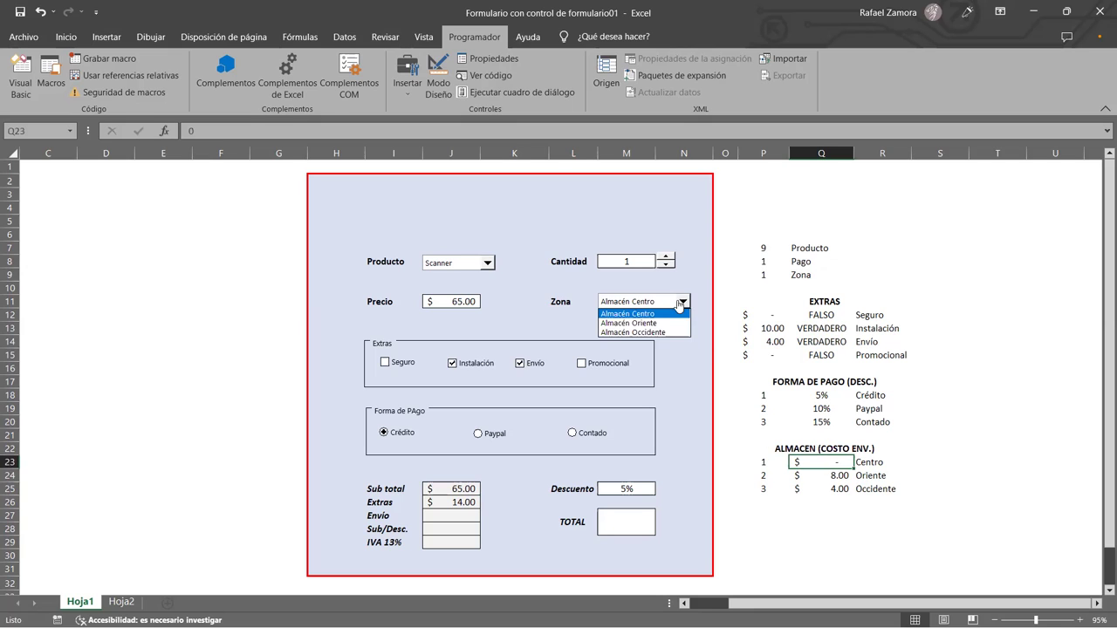
pyautogui.click(665, 323)
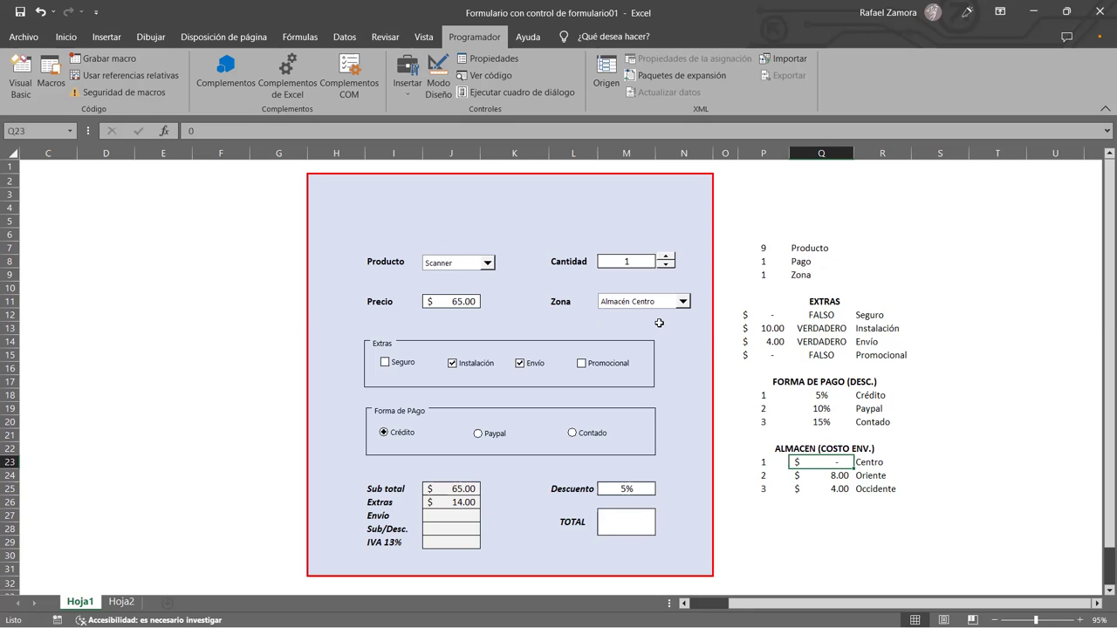
pyautogui.click(792, 475)
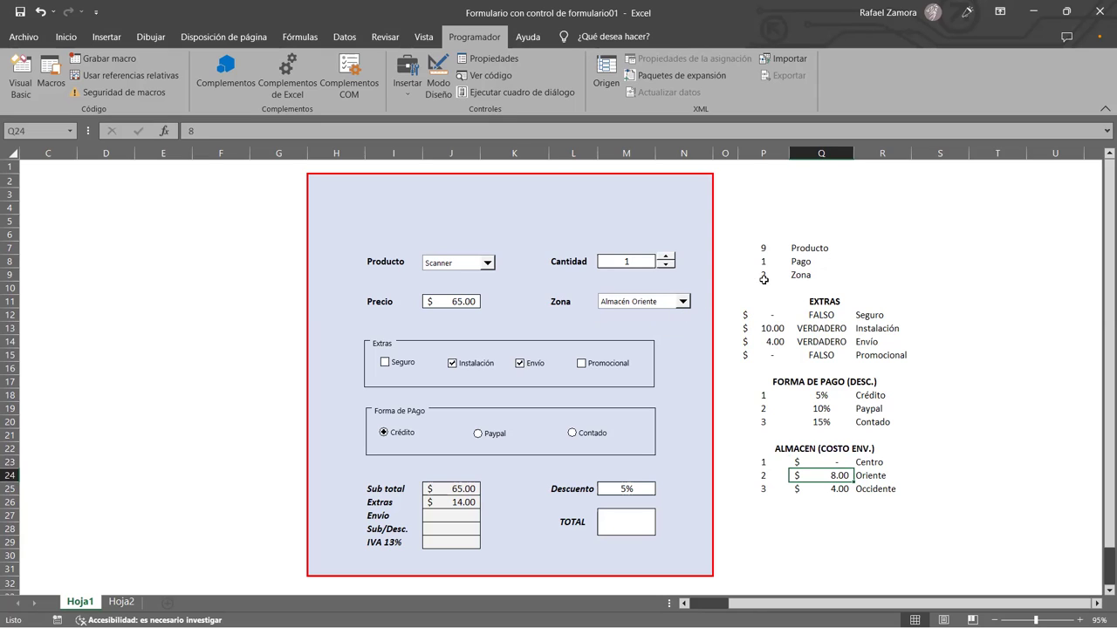
pyautogui.click(682, 301)
pyautogui.click(628, 311)
pyautogui.click(683, 302)
pyautogui.click(646, 324)
pyautogui.click(683, 302)
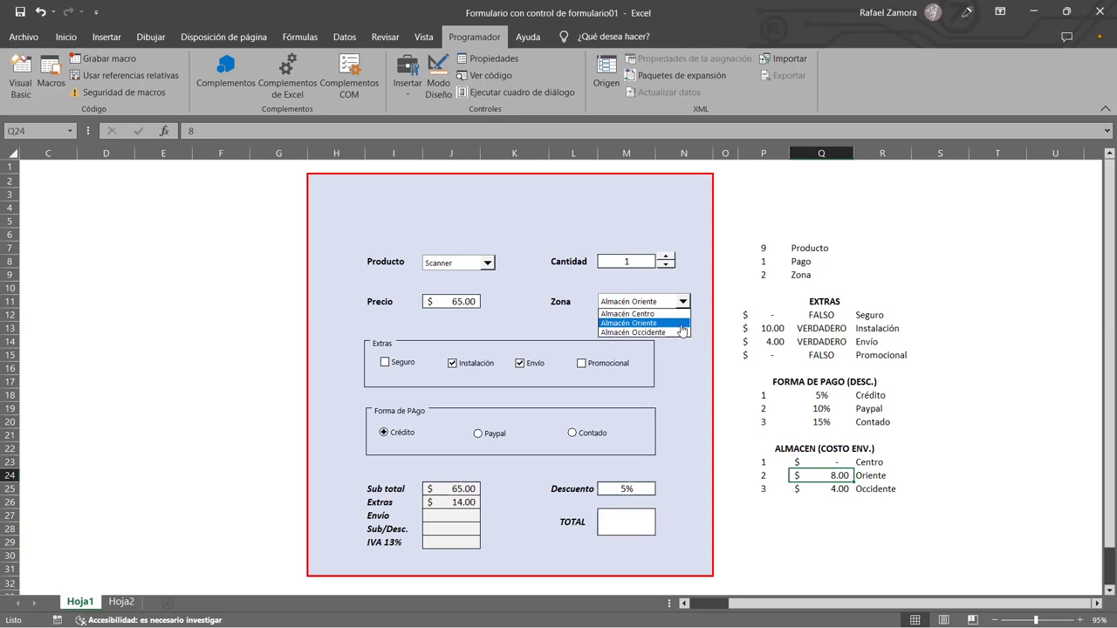
pyautogui.click(676, 332)
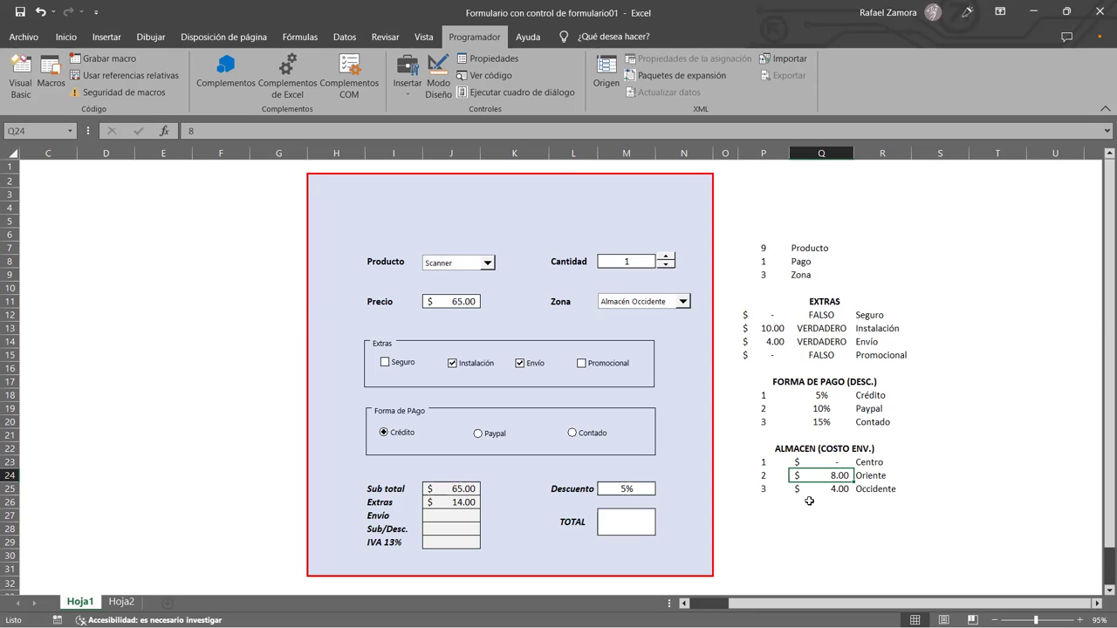
pyautogui.click(446, 515)
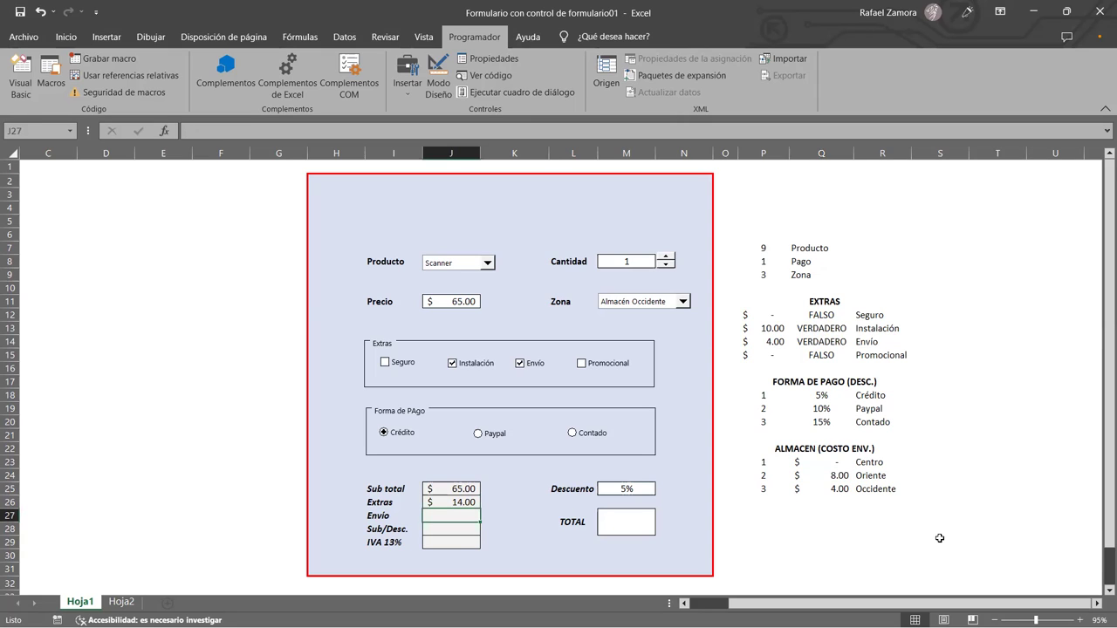
# Step: Make J27 charge shipping by zone: 0 for zone 1, 8 for zone 2, otherwise 4
pyautogui.write('=')
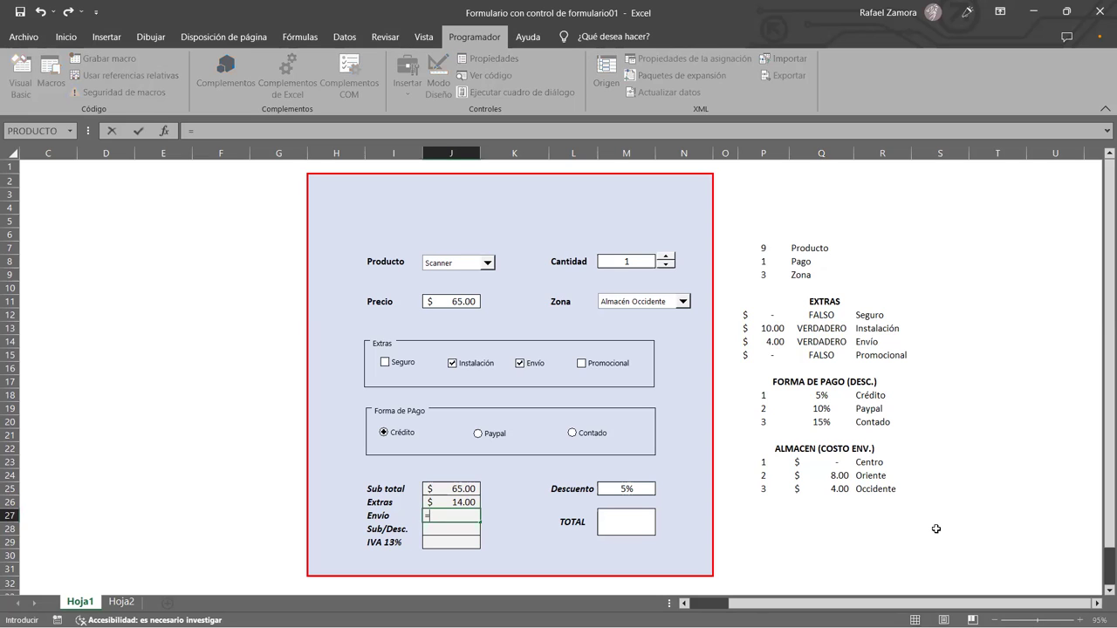
pyautogui.write('SI')
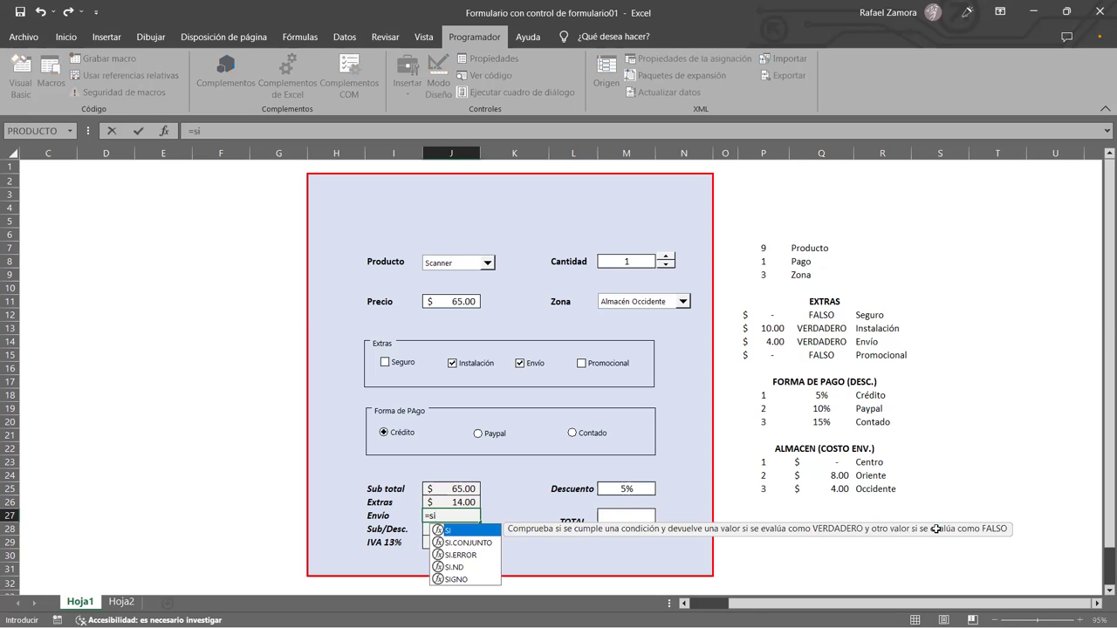
pyautogui.write('(')
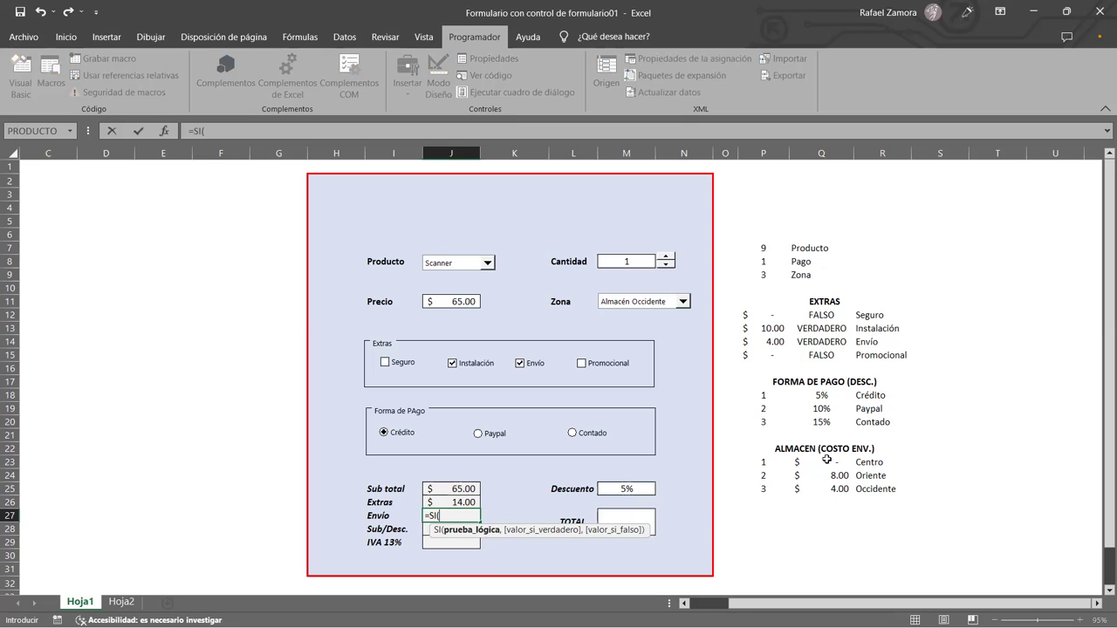
pyautogui.click(761, 276)
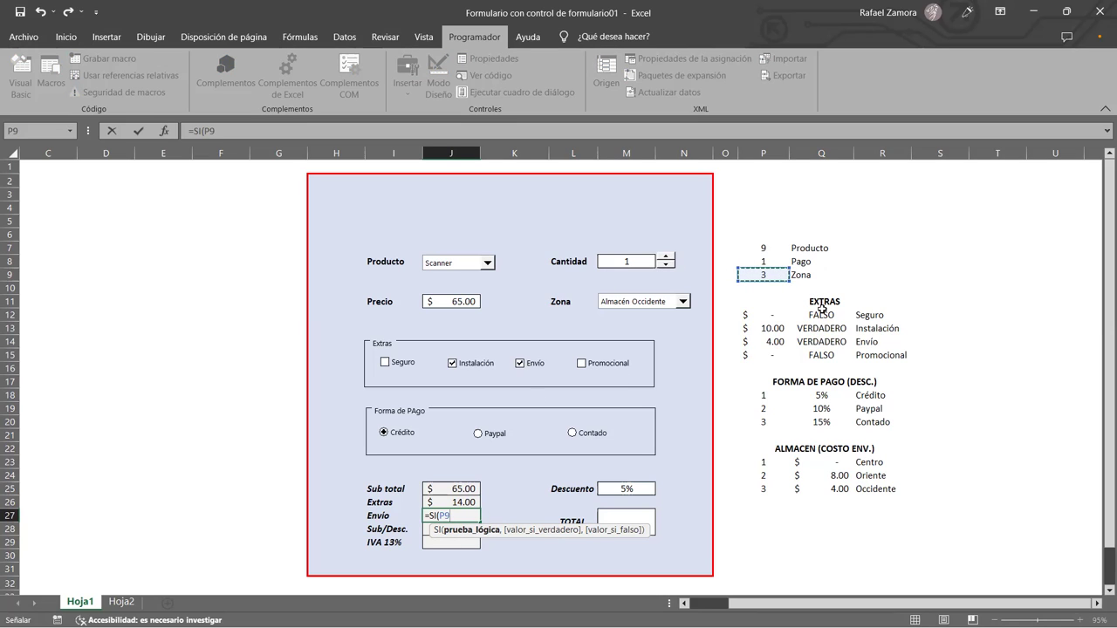
pyautogui.write('=1')
pyautogui.write(',')
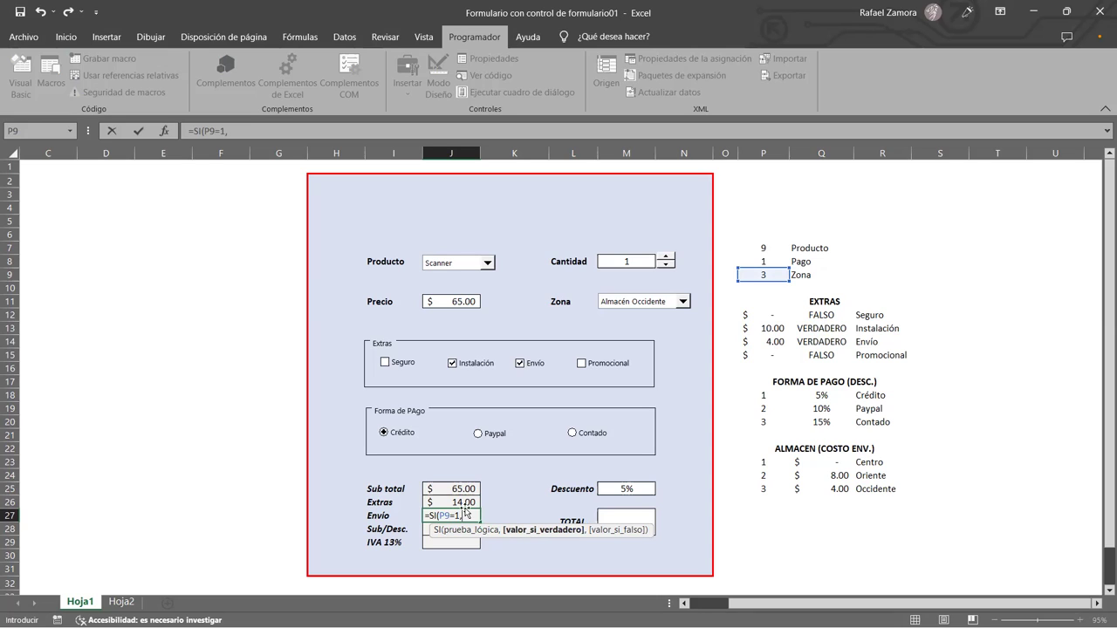
pyautogui.write('0')
pyautogui.write(',')
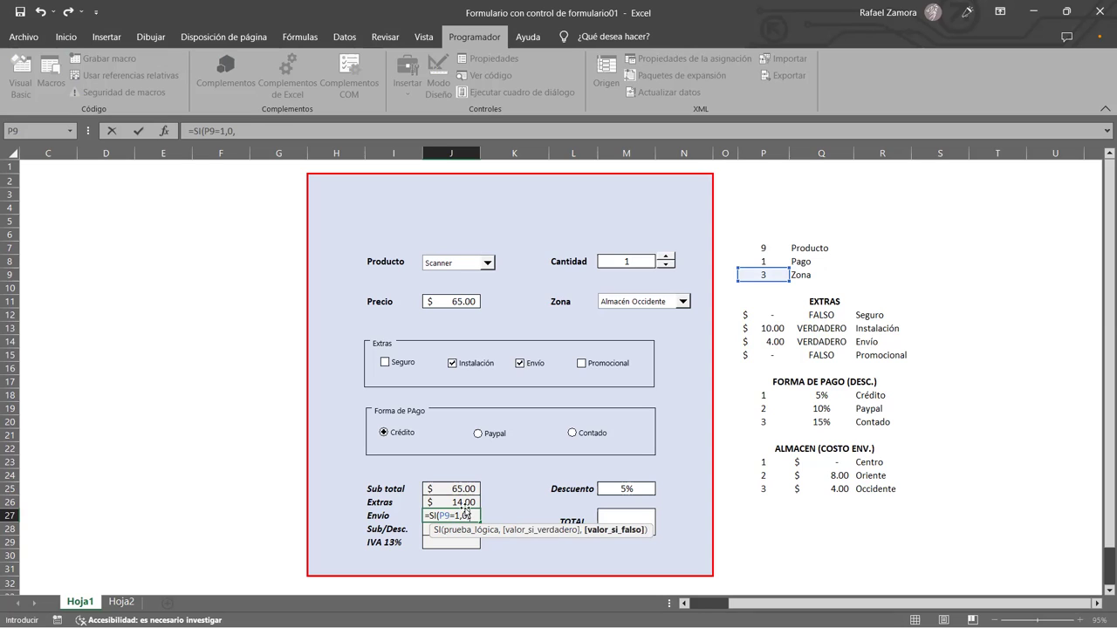
pyautogui.write('SI(')
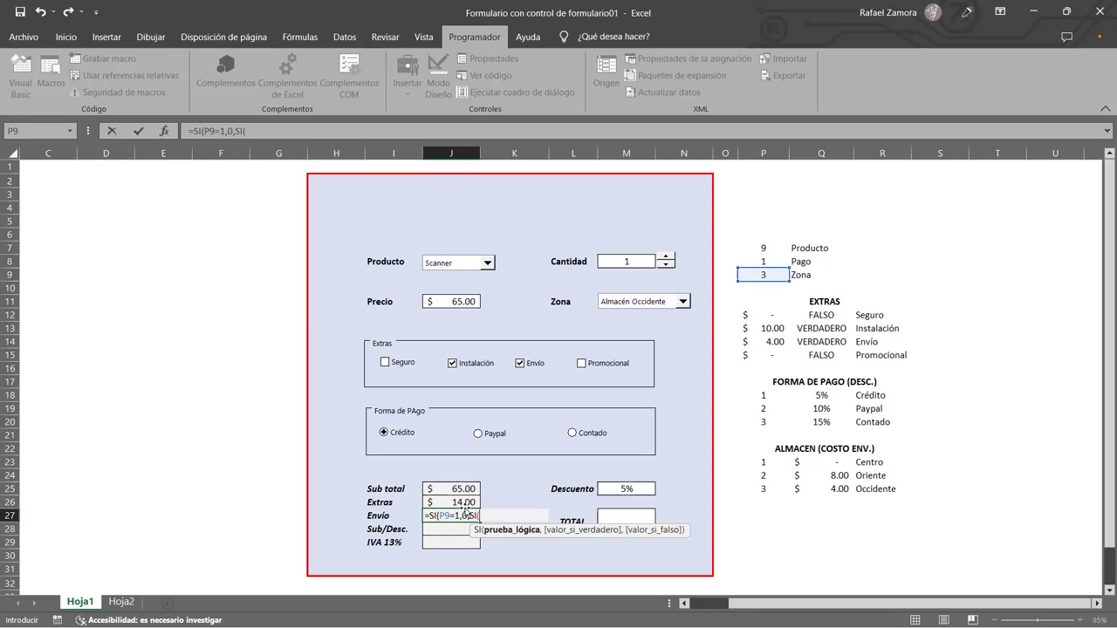
pyautogui.click(775, 274)
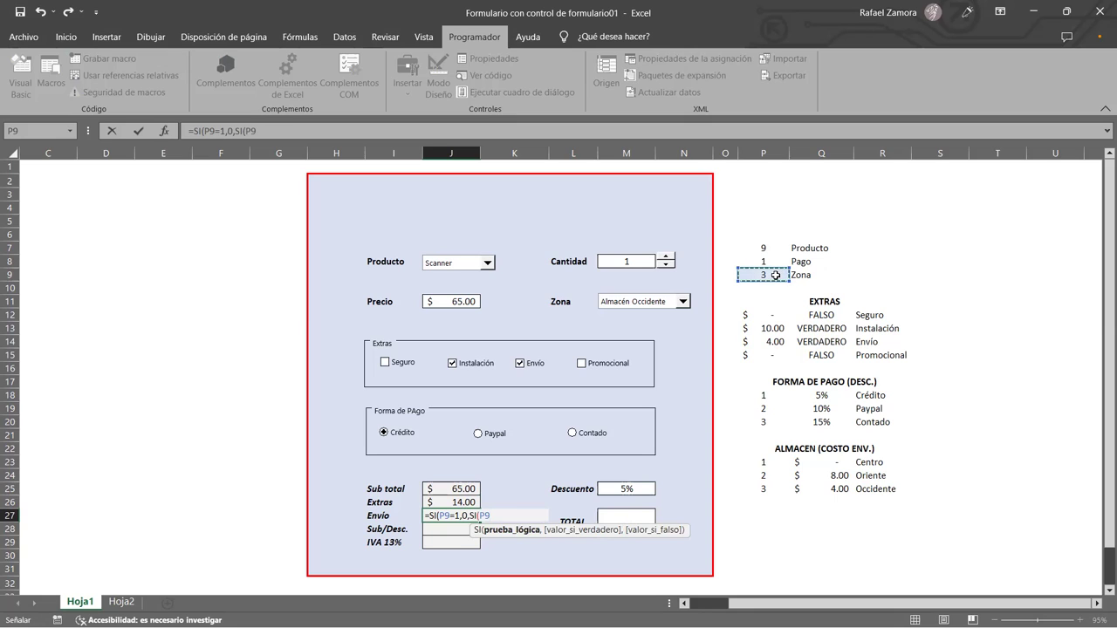
pyautogui.write('=2')
pyautogui.write(',')
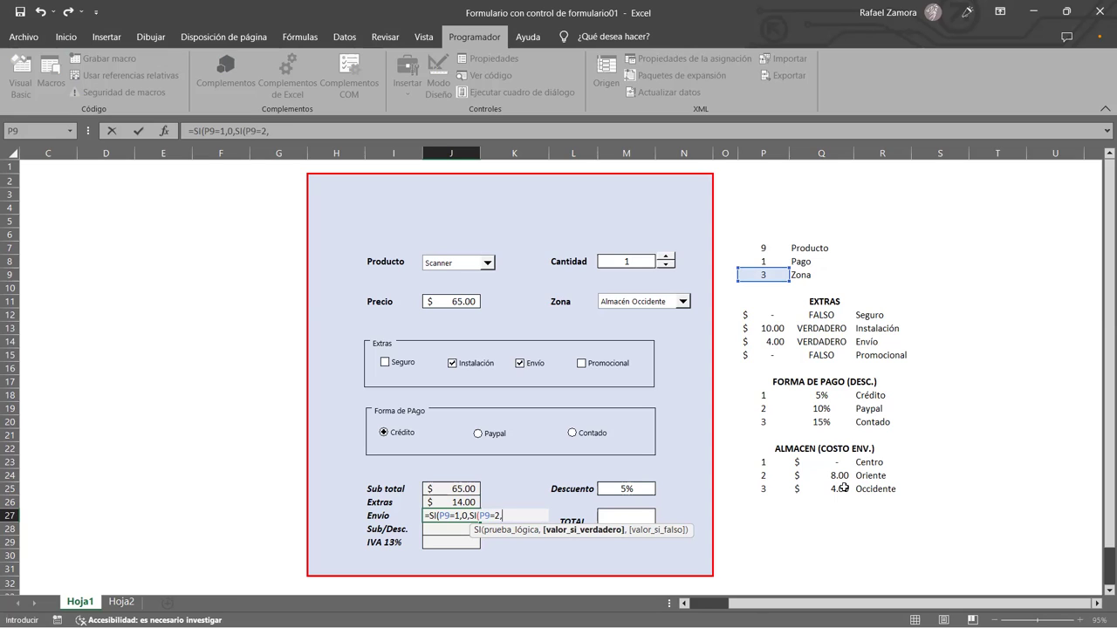
pyautogui.write('8')
pyautogui.write(',')
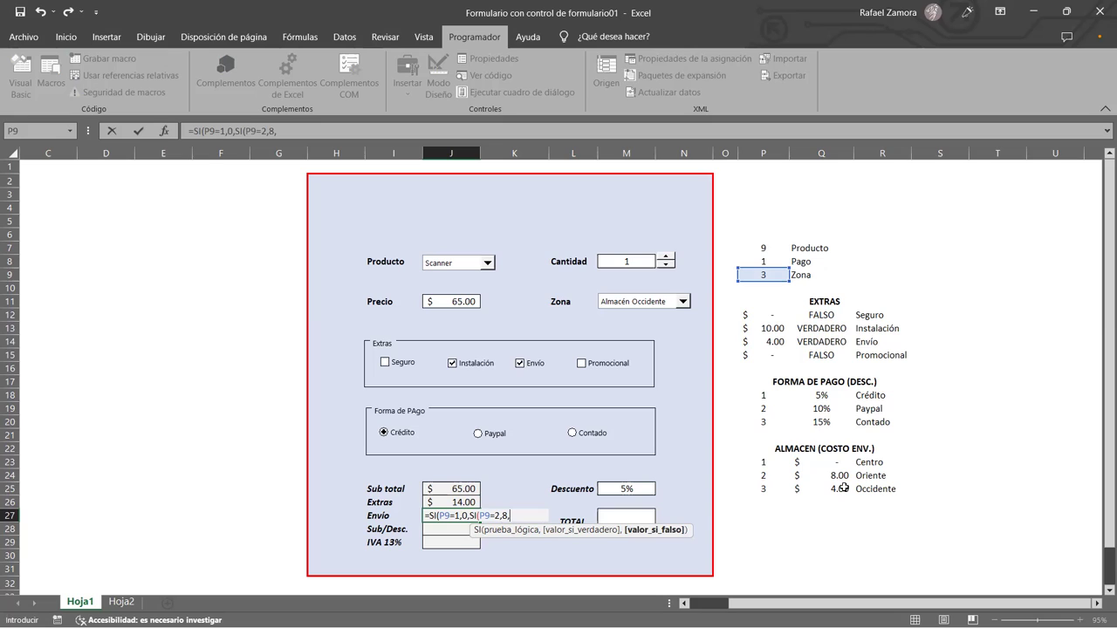
pyautogui.write('4')
pyautogui.write(')')
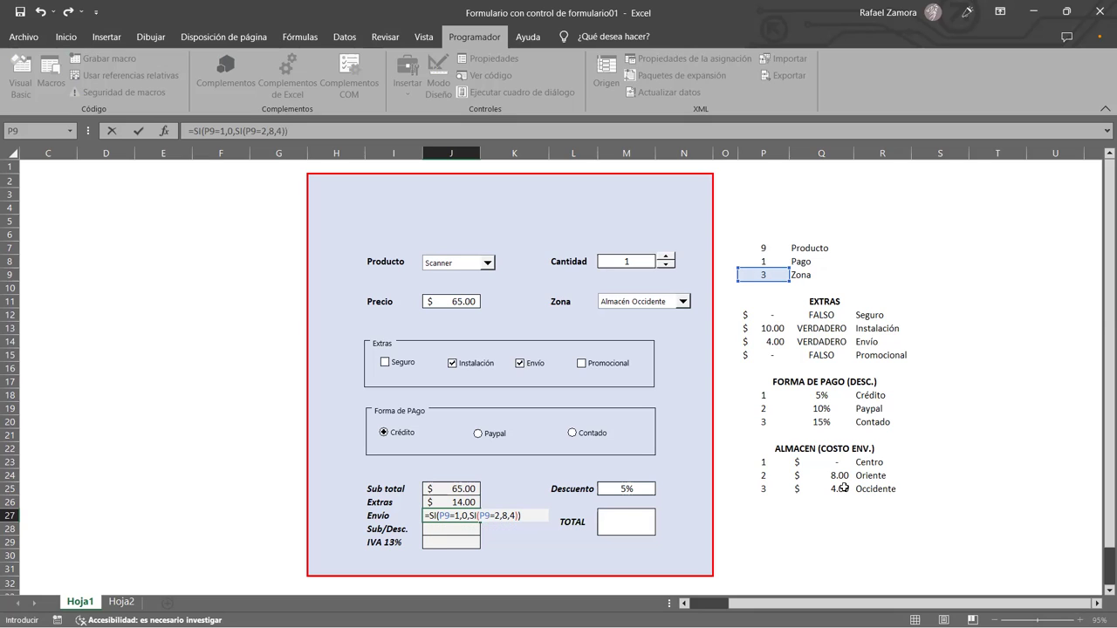
pyautogui.press('Return')
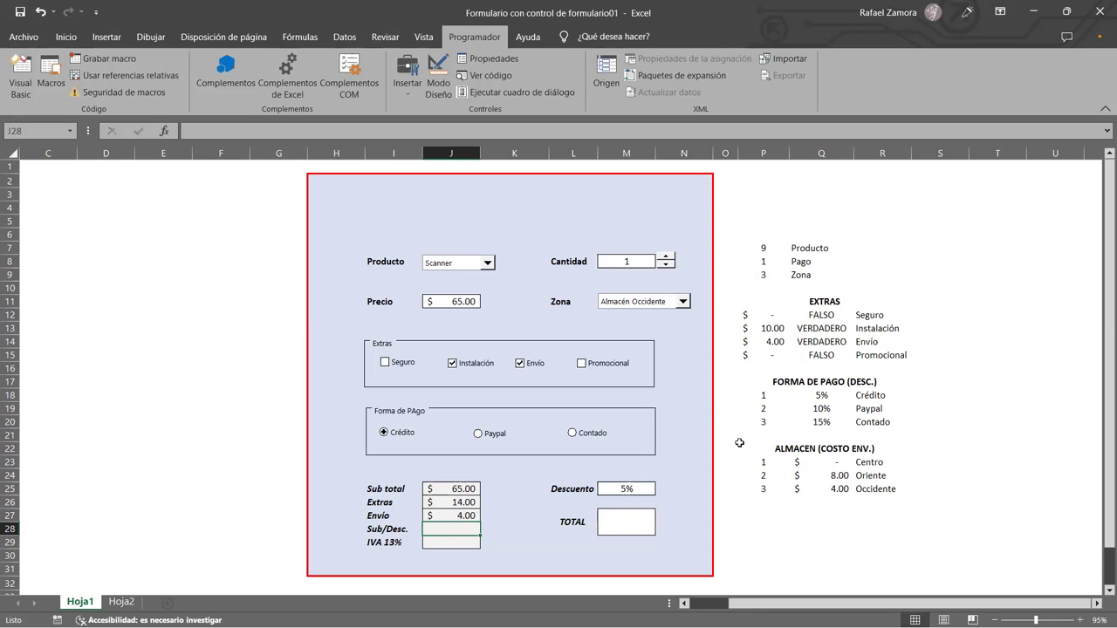
# Step: Switch Zona to Almacén Oriente and back to Almacén Centro so Envío shows $ -, then select F25
pyautogui.click(682, 301)
pyautogui.click(666, 324)
pyautogui.click(682, 301)
pyautogui.click(629, 314)
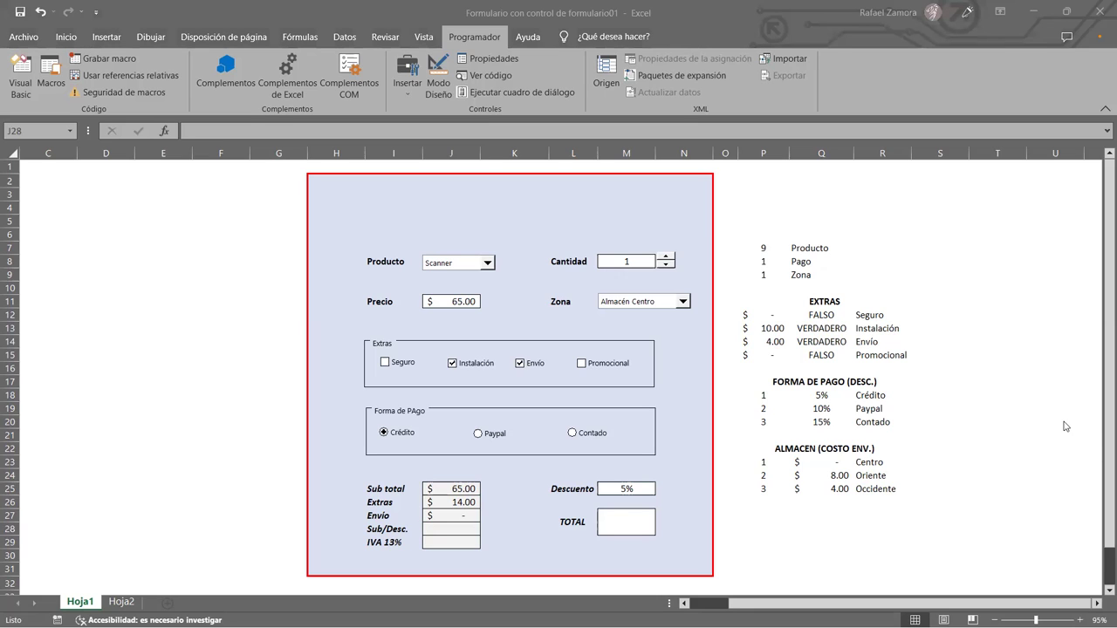
pyautogui.click(262, 494)
pyautogui.click(240, 494)
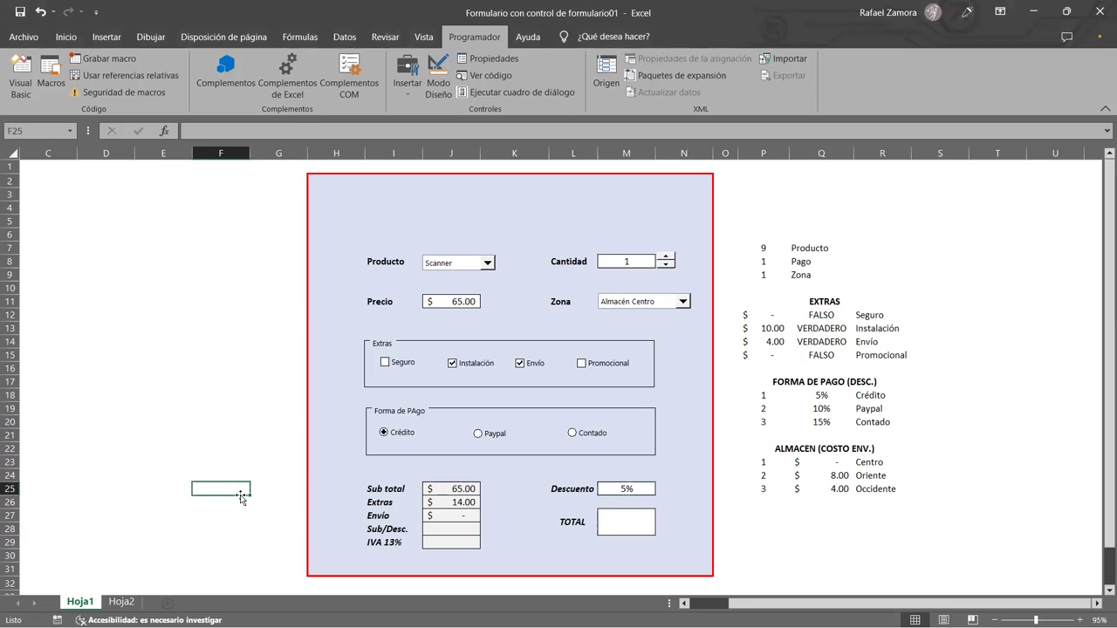
# Step: Show the Precio formula J11 as text with =FORMULATEXTO, moving it to E11
pyautogui.click(237, 301)
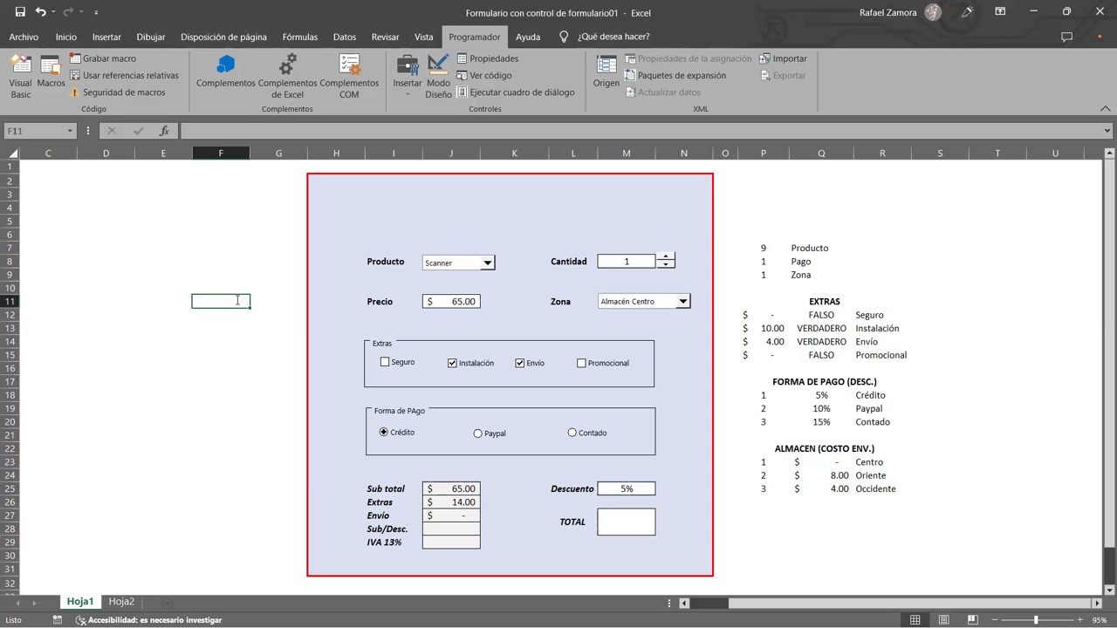
pyautogui.write('=')
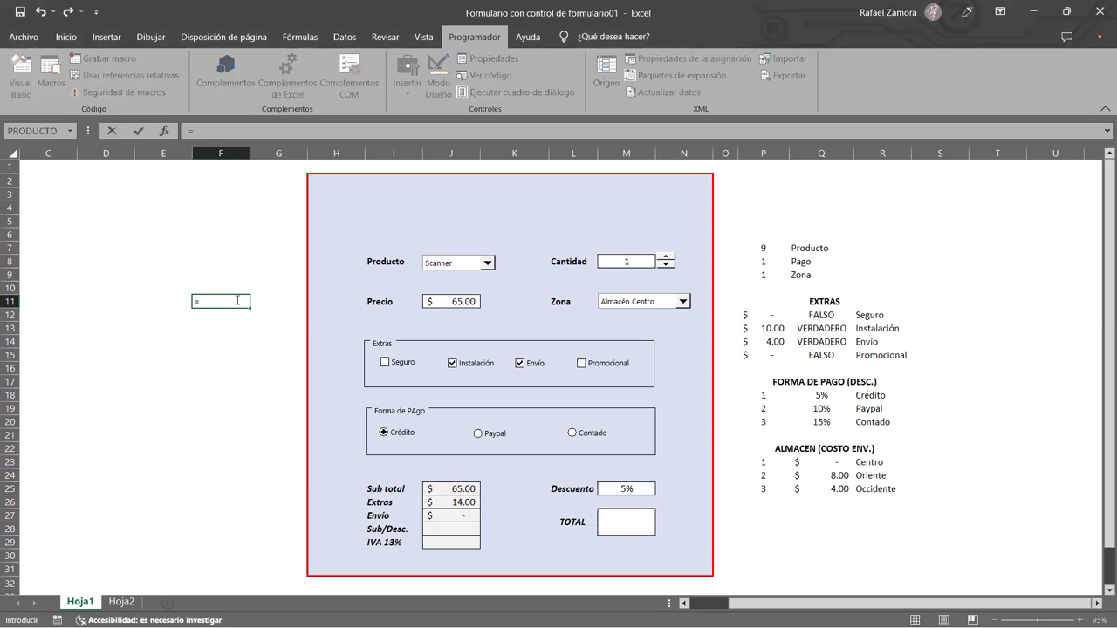
pyautogui.write('formulatexto(')
pyautogui.click(444, 301)
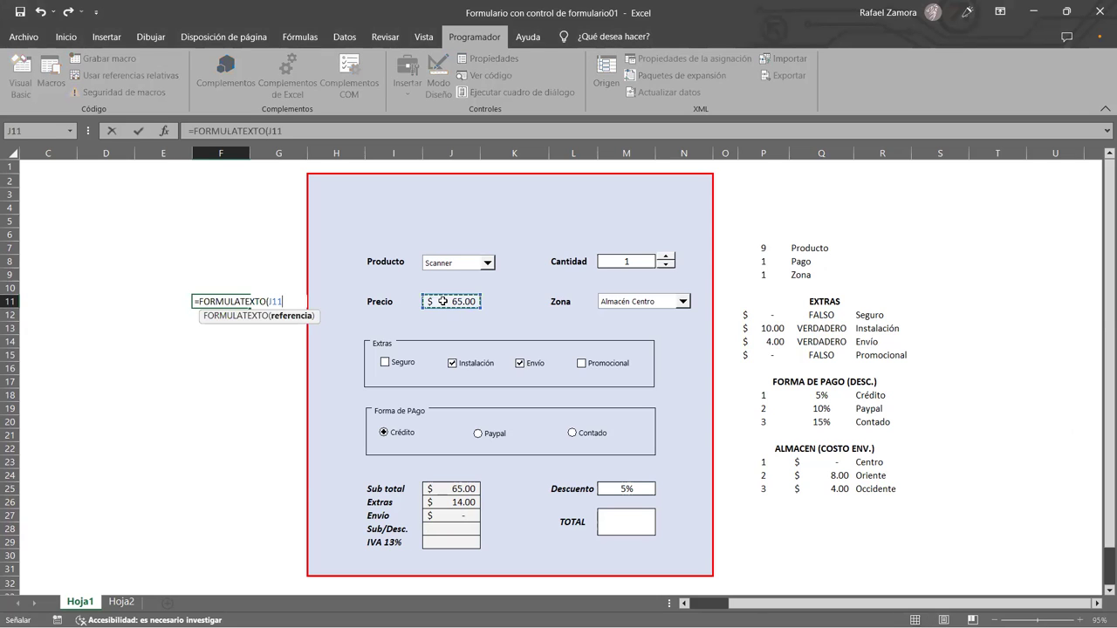
pyautogui.press('Return')
pyautogui.click(218, 301)
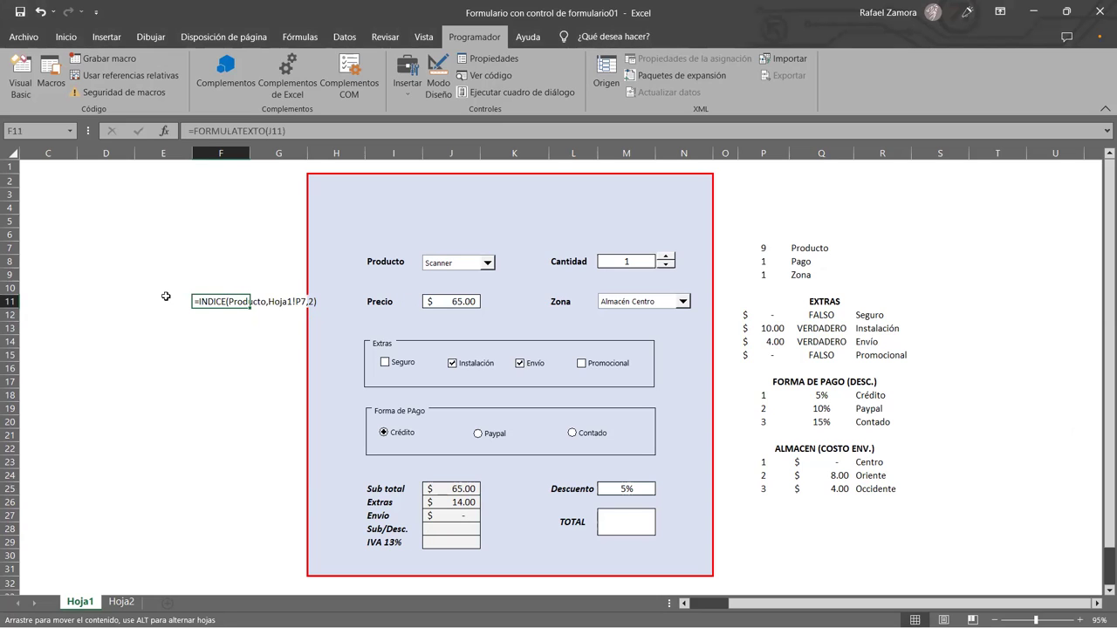
pyautogui.moveTo(165, 297); pyautogui.dragTo(166, 297)
# Step: Copy the formula-text cell to E25 and fill it down to E30
pyautogui.hotkey('ctrl', 'c')
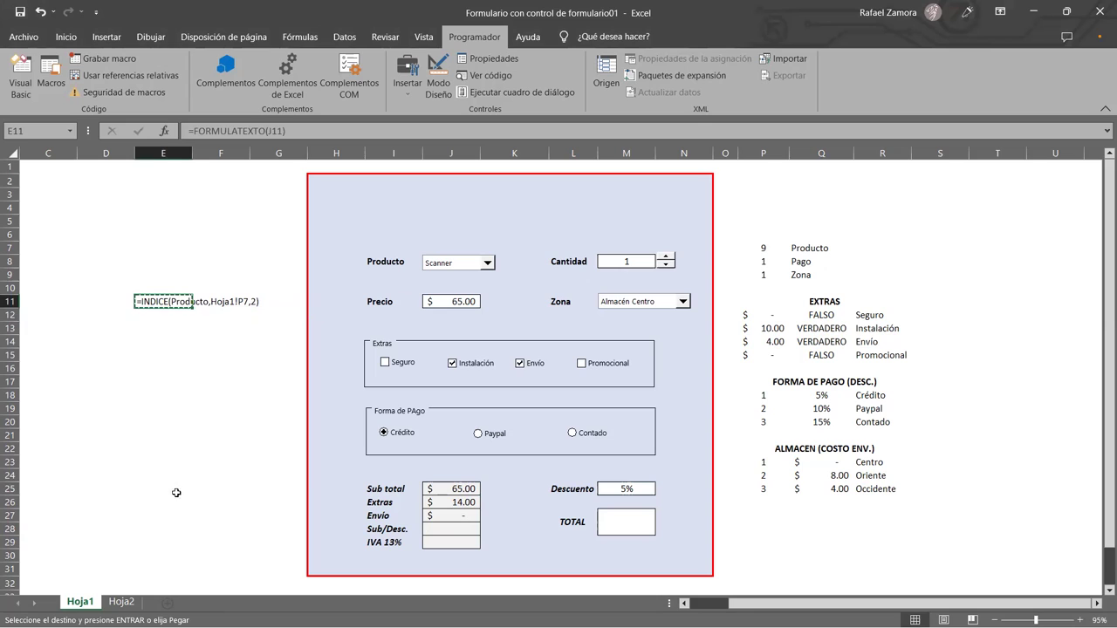
pyautogui.click(163, 349)
pyautogui.click(158, 501)
pyautogui.hotkey('ctrl', 'v')
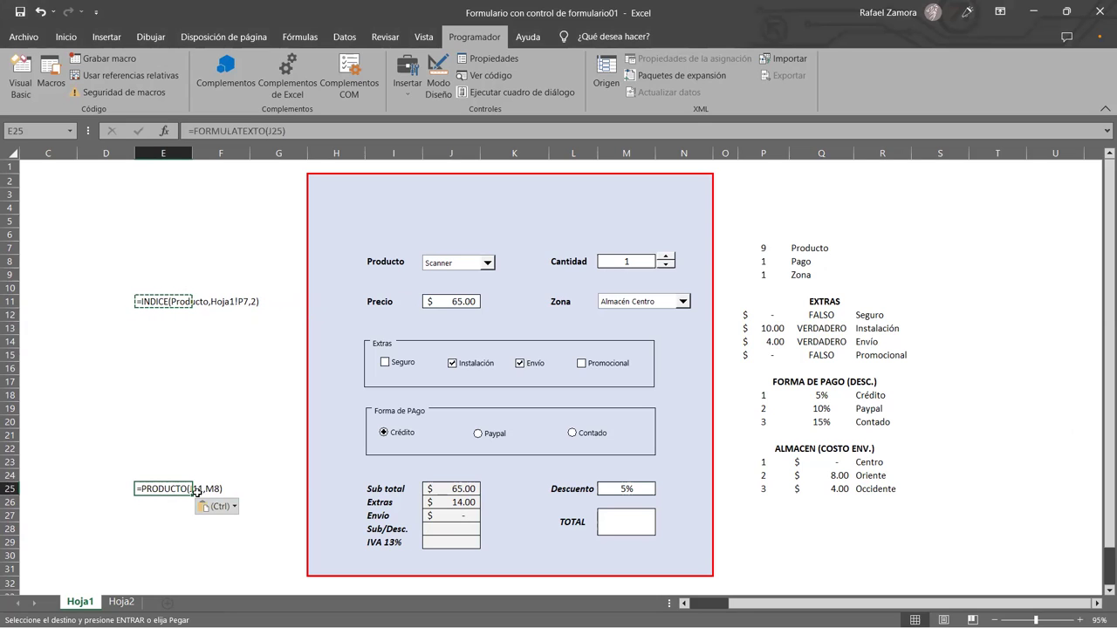
pyautogui.moveTo(193, 495); pyautogui.dragTo(215, 552)
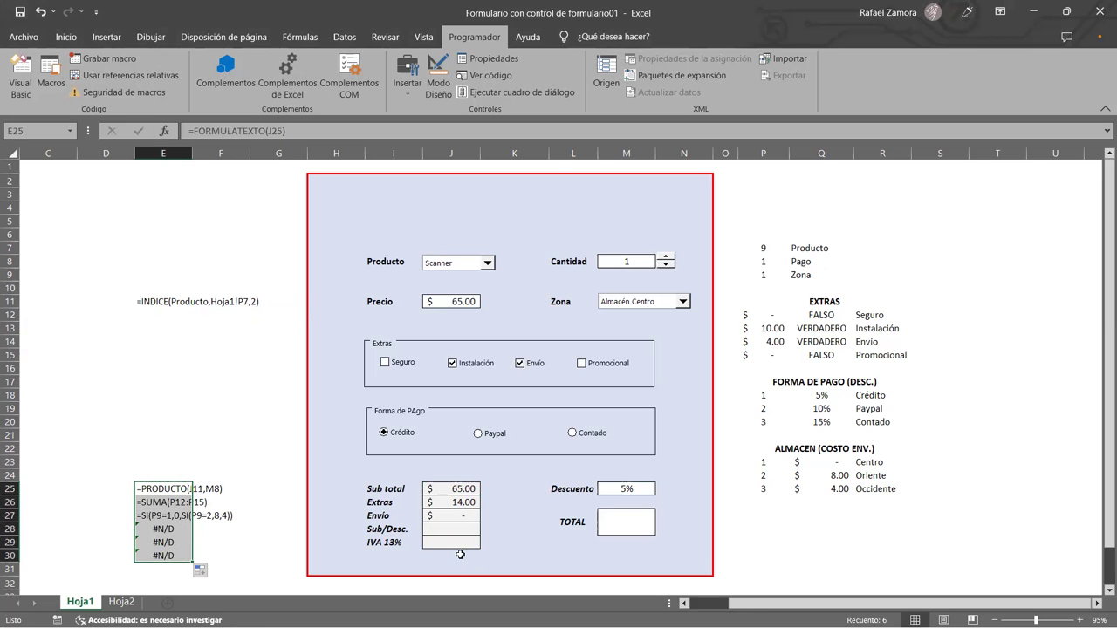
# Step: Delete the stray #N/D formula-text entry in E30
pyautogui.click(171, 543)
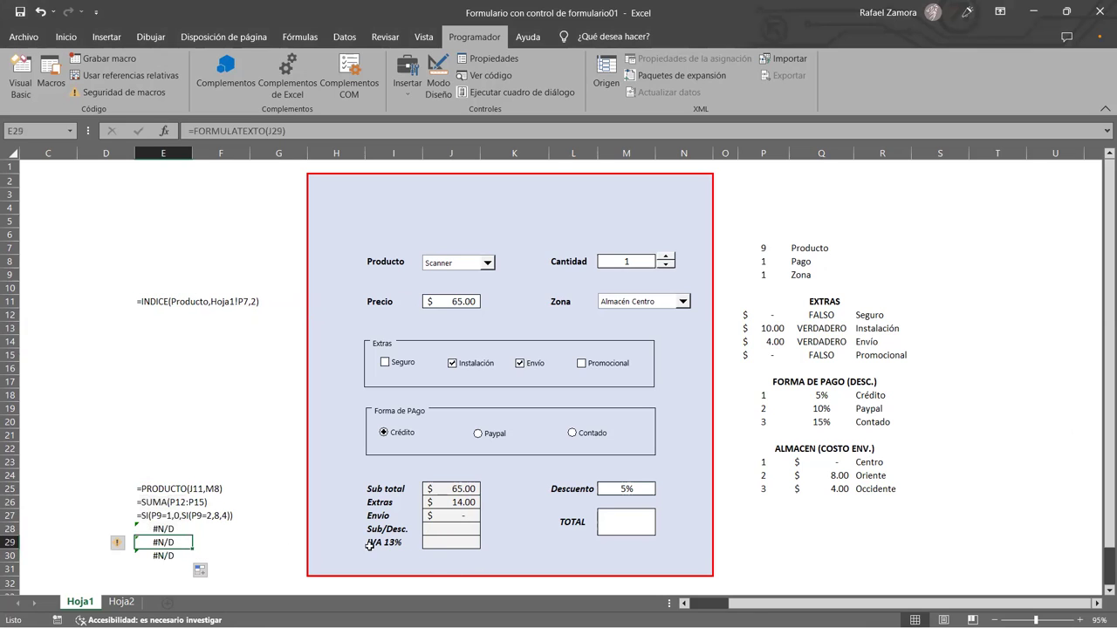
pyautogui.click(9, 542)
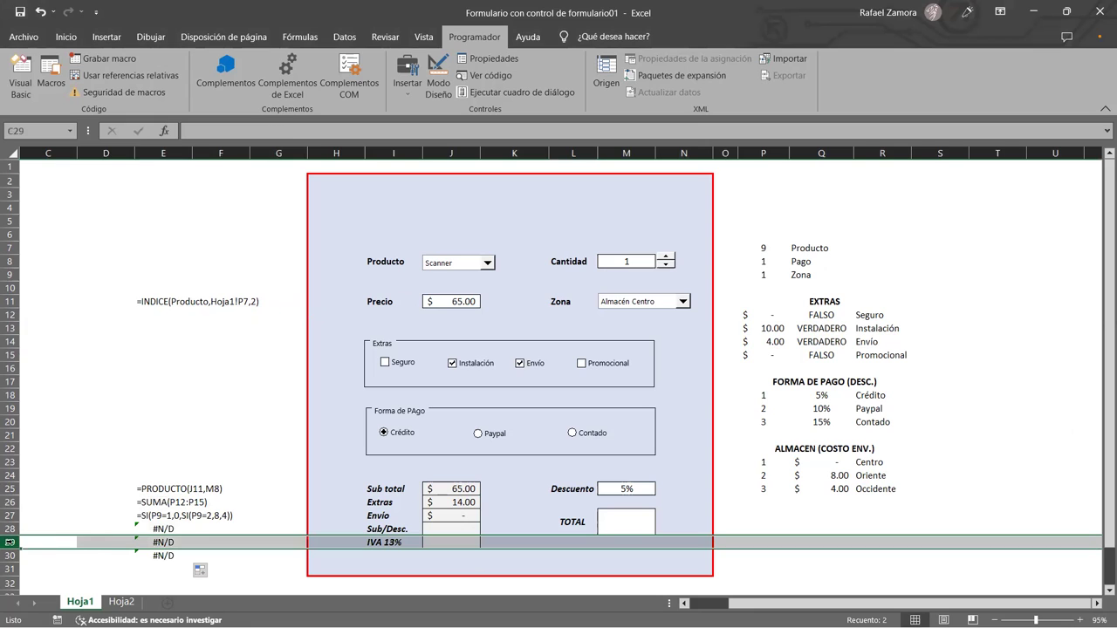
pyautogui.click(157, 557)
pyautogui.press('Delete')
pyautogui.click(198, 422)
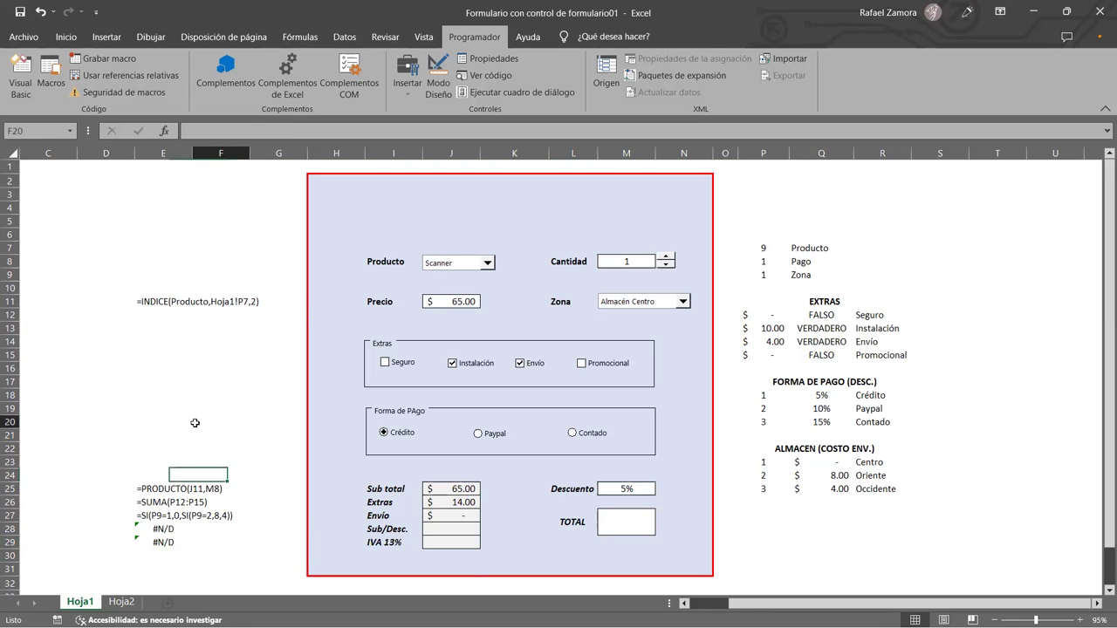
pyautogui.click(159, 298)
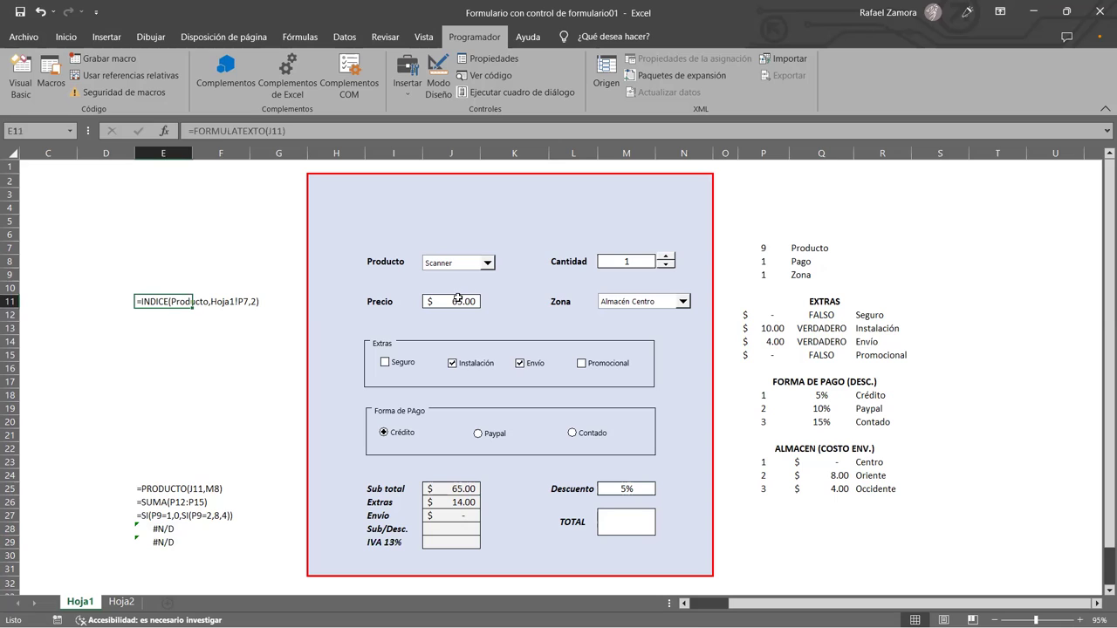
pyautogui.click(181, 337)
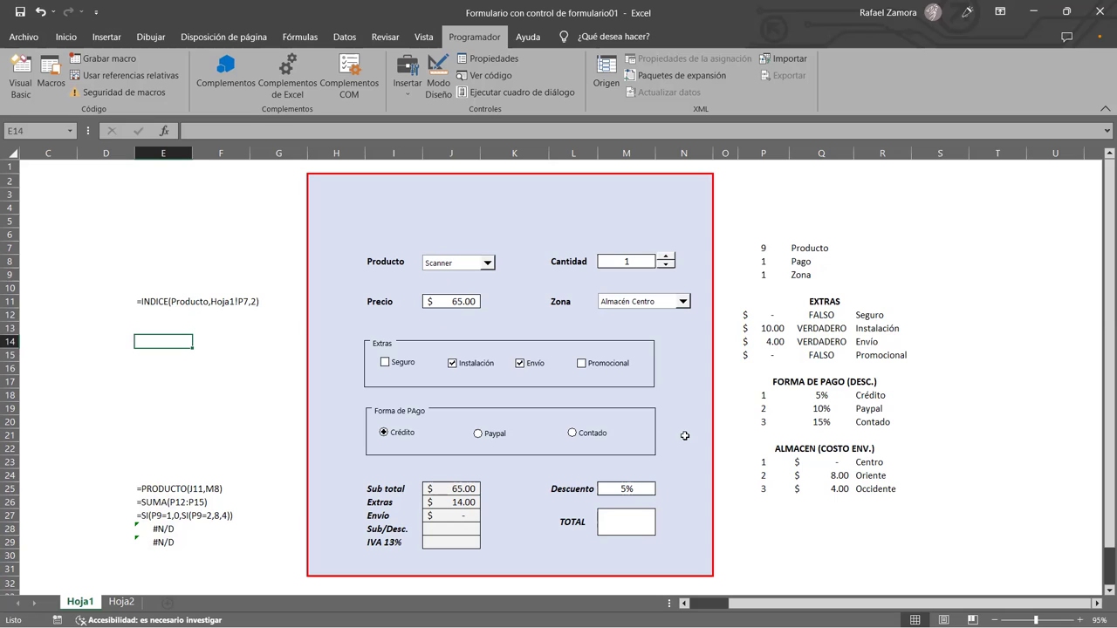
pyautogui.click(447, 516)
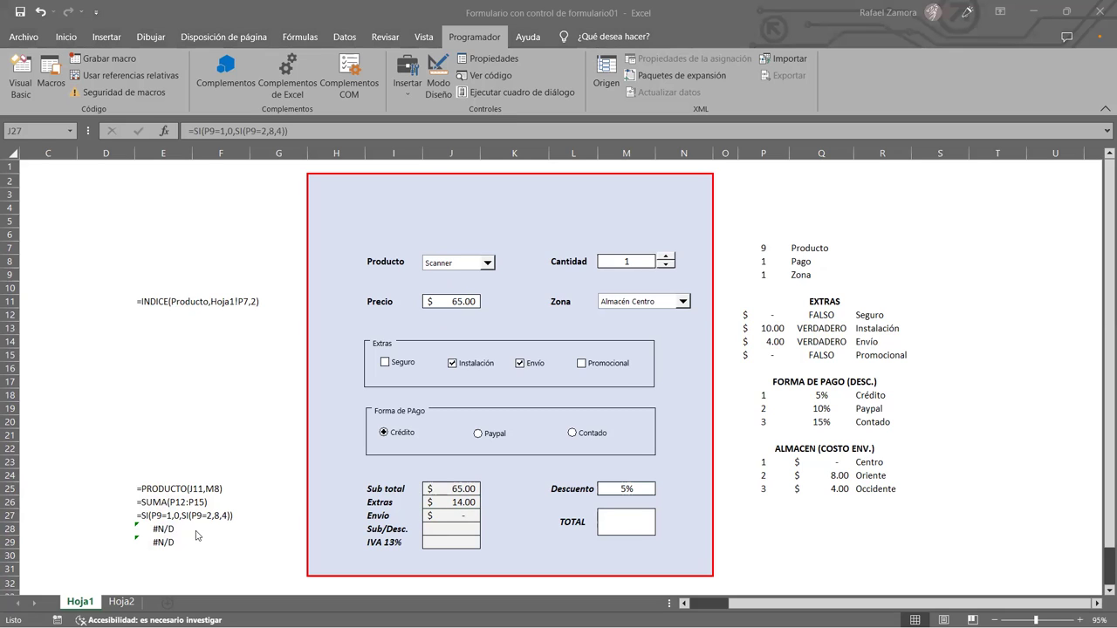
pyautogui.click(459, 515)
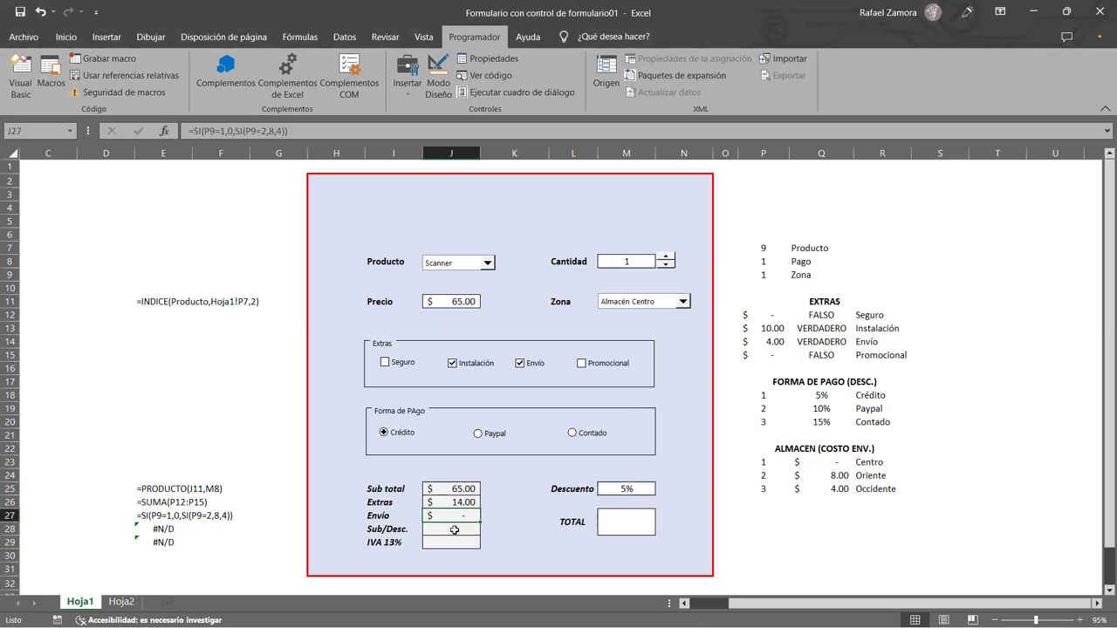
pyautogui.click(454, 529)
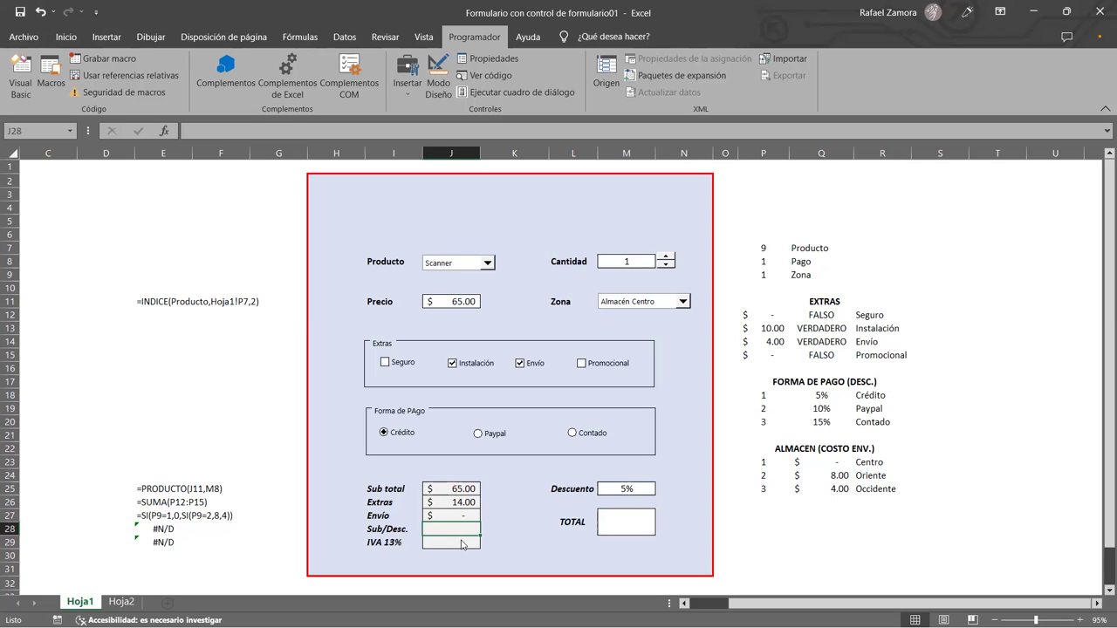
pyautogui.hotkey('alt', 'F11')
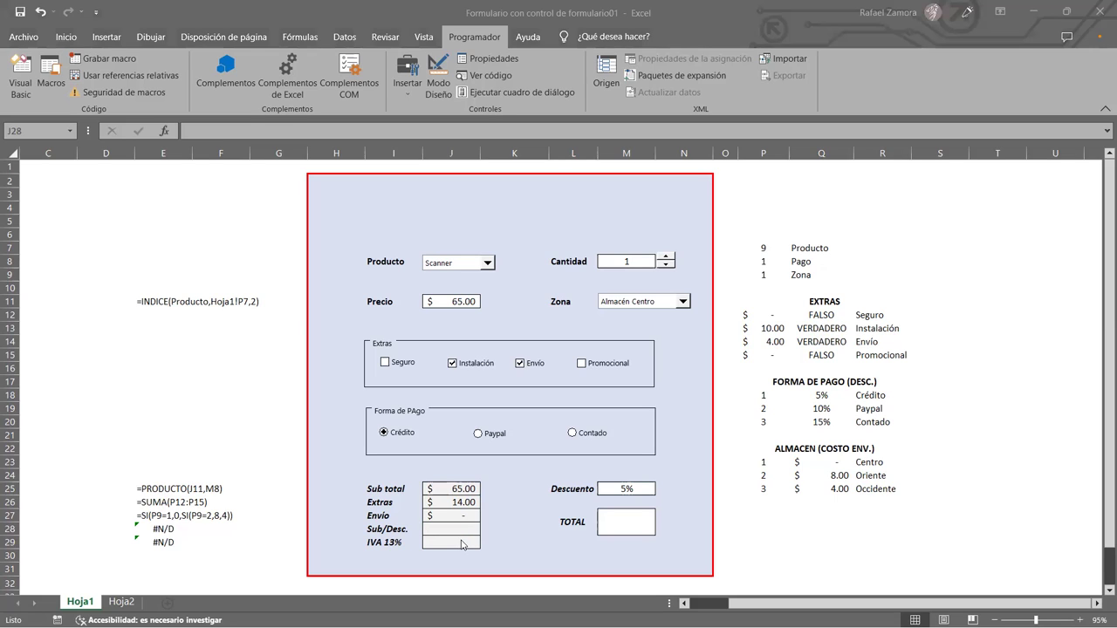
# Step: Try a SUMA formula over J25:J27 in J28, then strip the SUMA wrapper
pyautogui.write('=SUMA(')
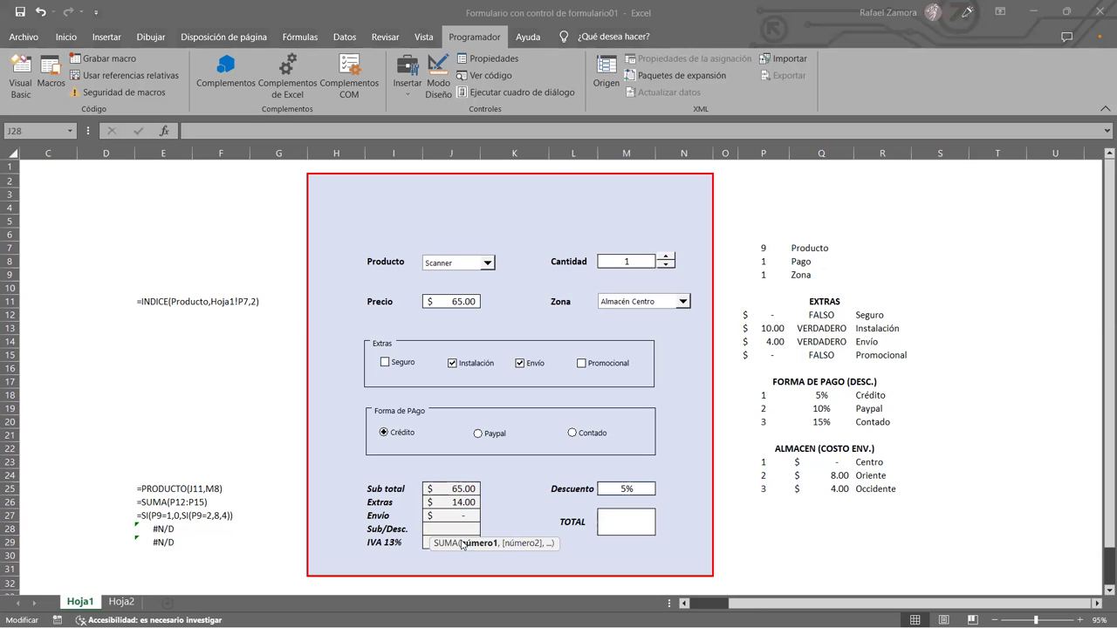
pyautogui.press('BackSpace')
pyautogui.press('BackSpace')
pyautogui.press('BackSpace')
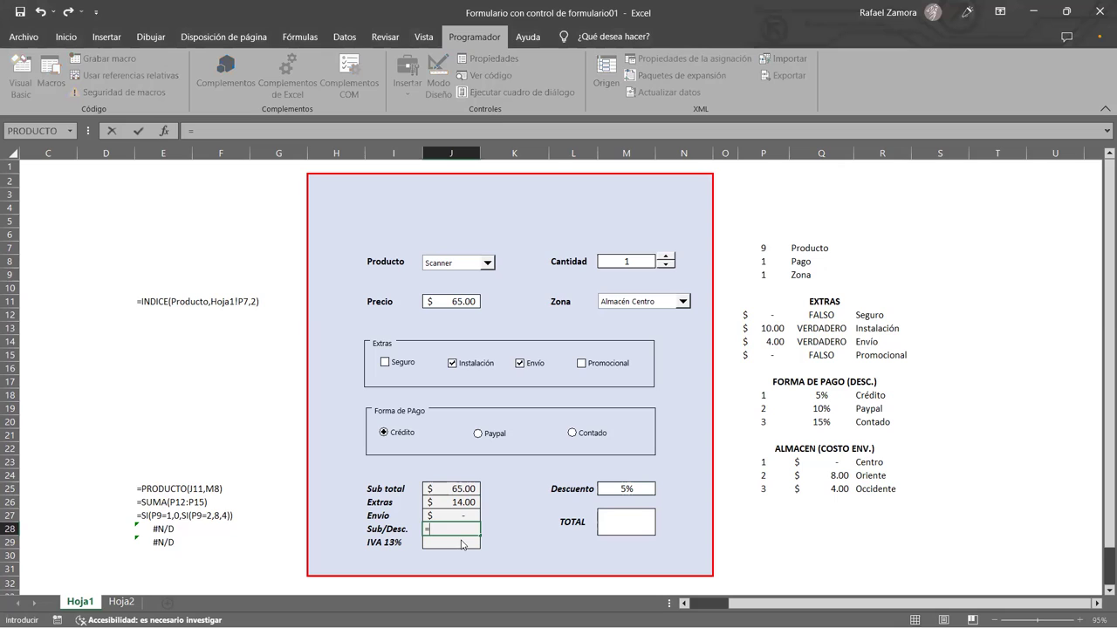
pyautogui.write('SUMA(')
pyautogui.click(465, 497)
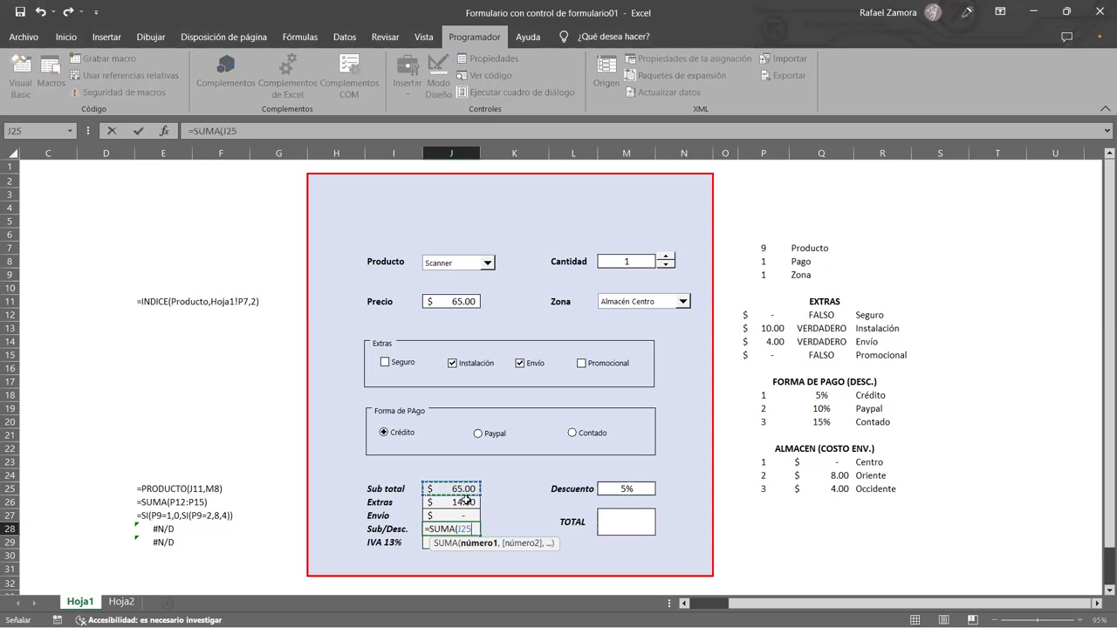
pyautogui.moveTo(463, 514); pyautogui.dragTo(464, 514)
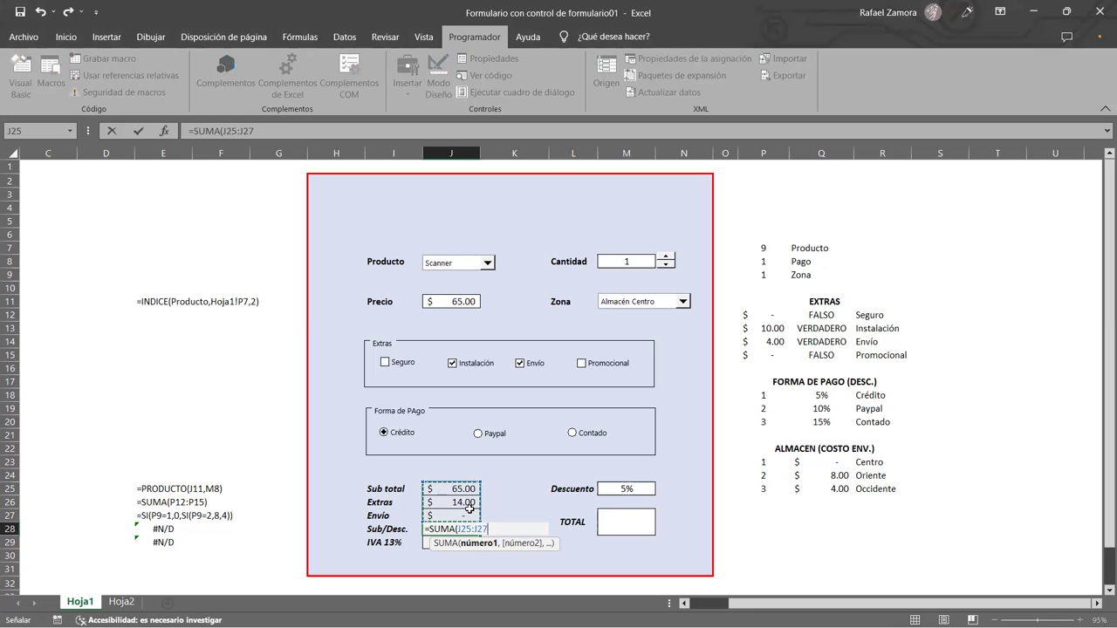
pyautogui.click(451, 488)
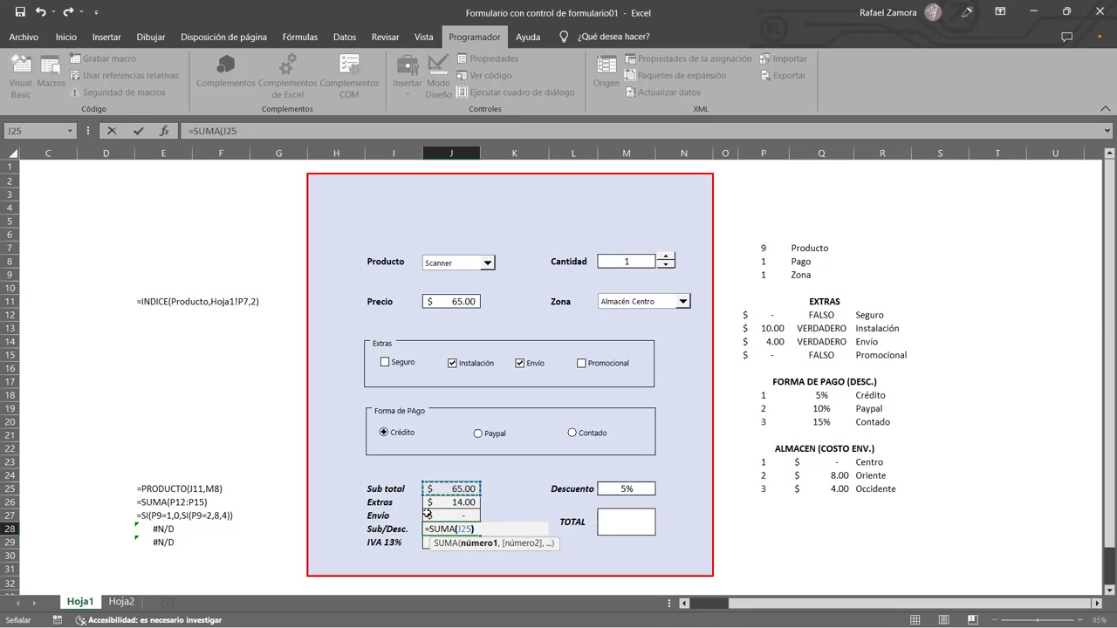
pyautogui.write(')')
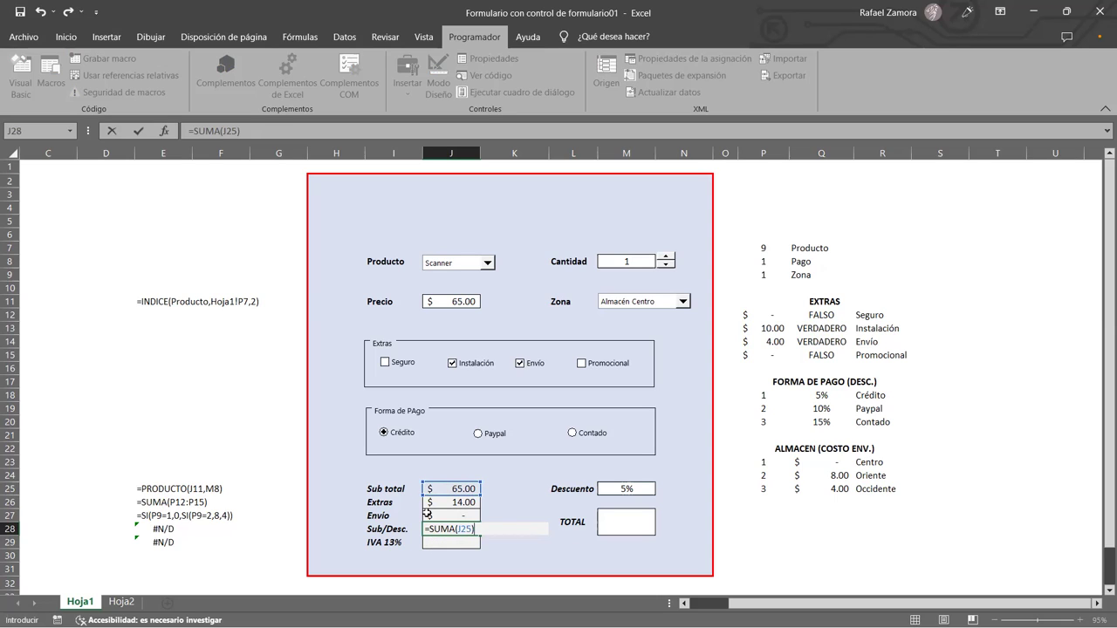
pyautogui.press('BackSpace')
pyautogui.press('BackSpace')
pyautogui.press('BackSpace')
# Step: Enter =J25-J25*M25 in J28 to apply the discount to the Sub total
pyautogui.click(469, 489)
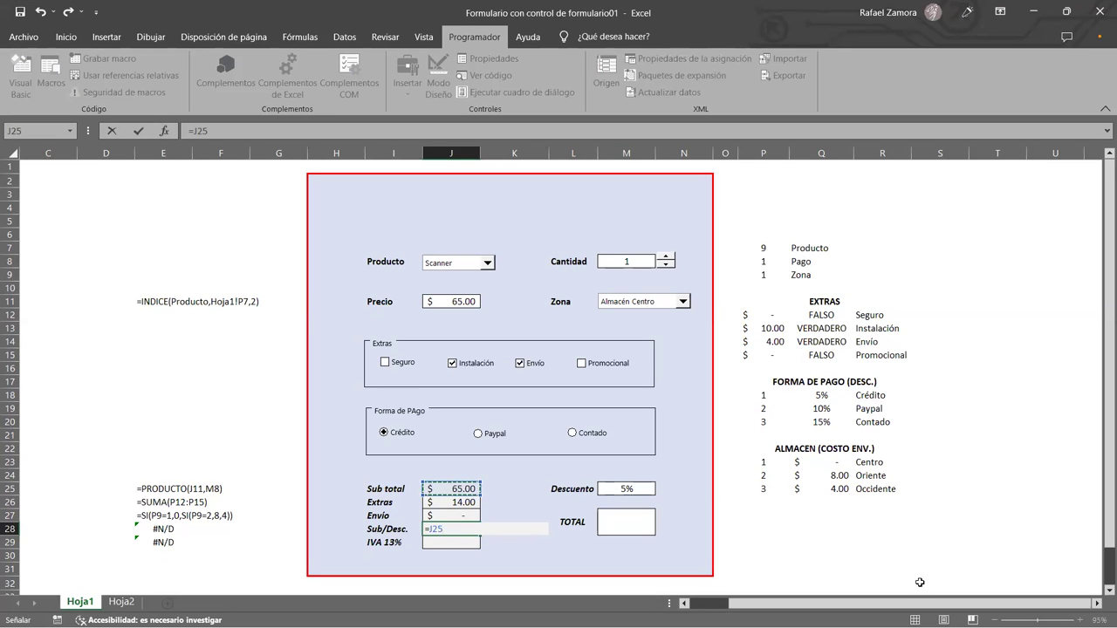
pyautogui.write('-')
pyautogui.click(457, 490)
pyautogui.write('*')
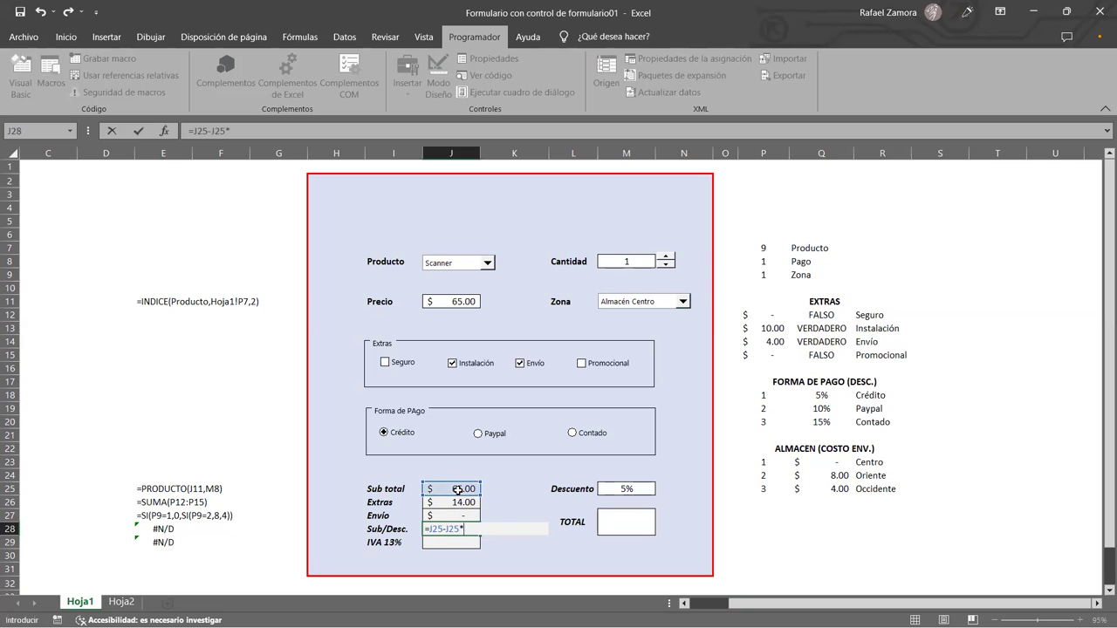
pyautogui.press('Up')
pyautogui.press('Up')
pyautogui.press('Up')
pyautogui.press('Right')
pyautogui.press('Right')
pyautogui.press('Right')
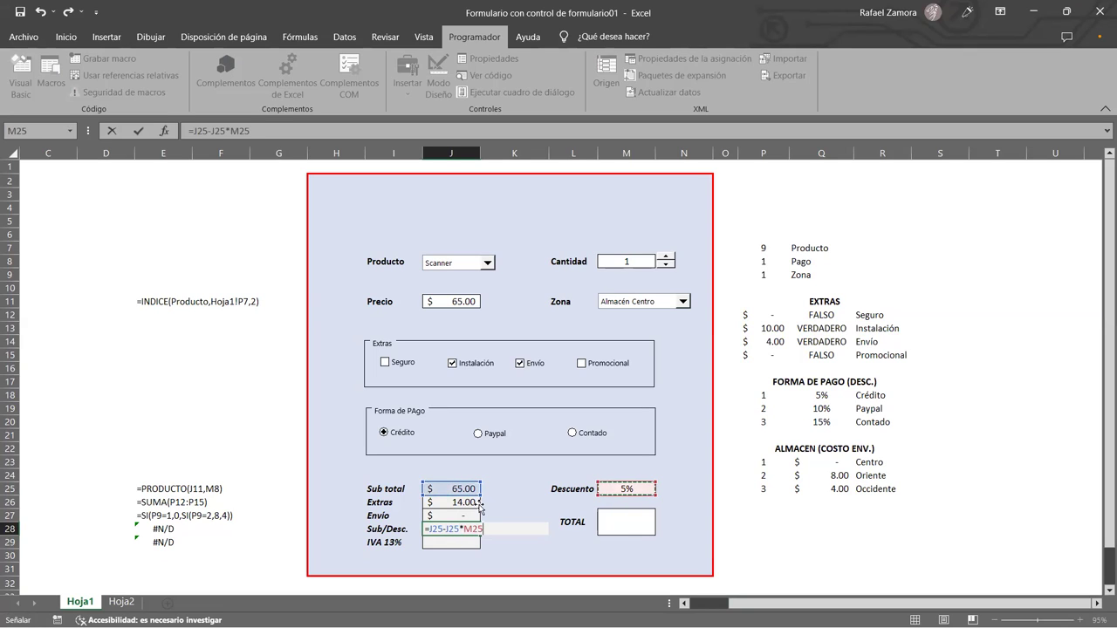
pyautogui.press('Return')
# Step: Append +J26+J27 to the Sub/Desc. formula so it shows $75.75
pyautogui.scroll(-1, 469, 484)
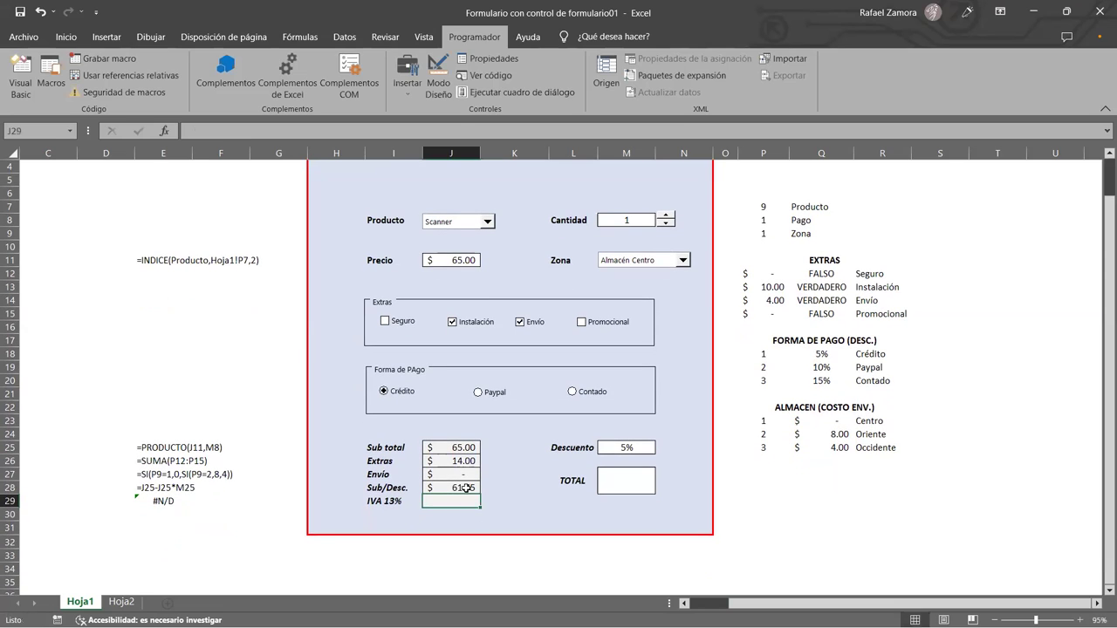
pyautogui.doubleClick(469, 485)
pyautogui.press('End')
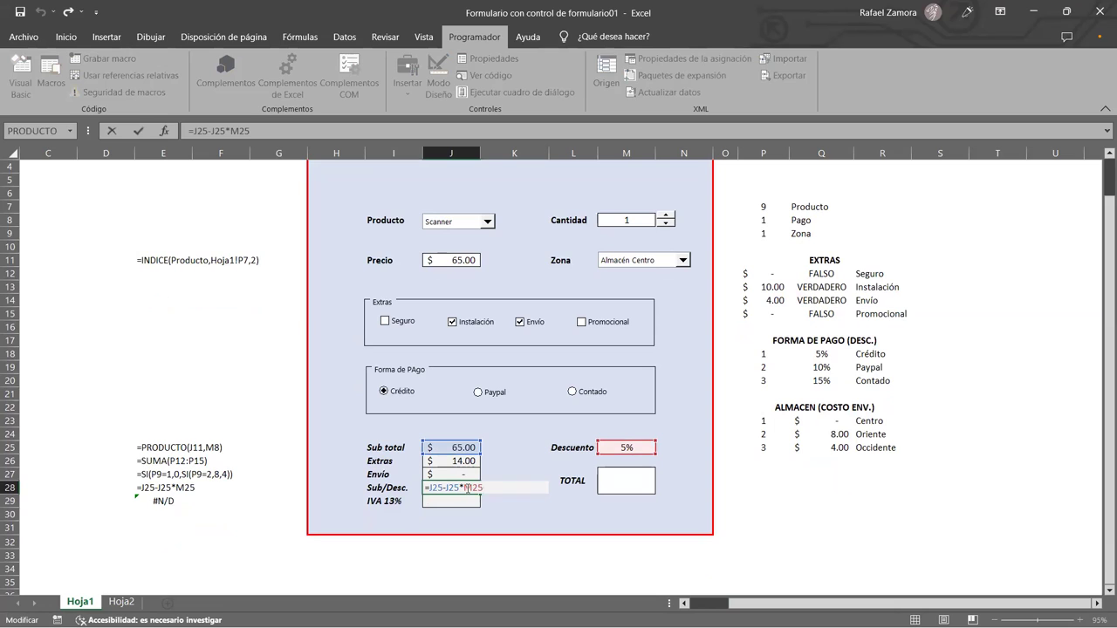
pyautogui.write('+')
pyautogui.click(469, 462)
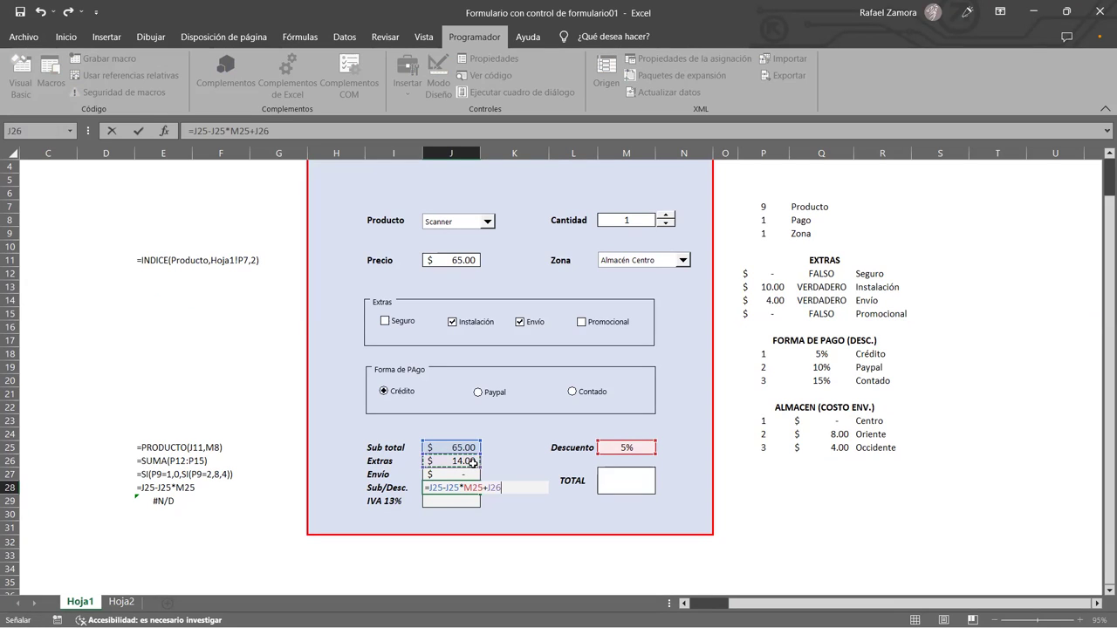
pyautogui.write('+')
pyautogui.click(464, 475)
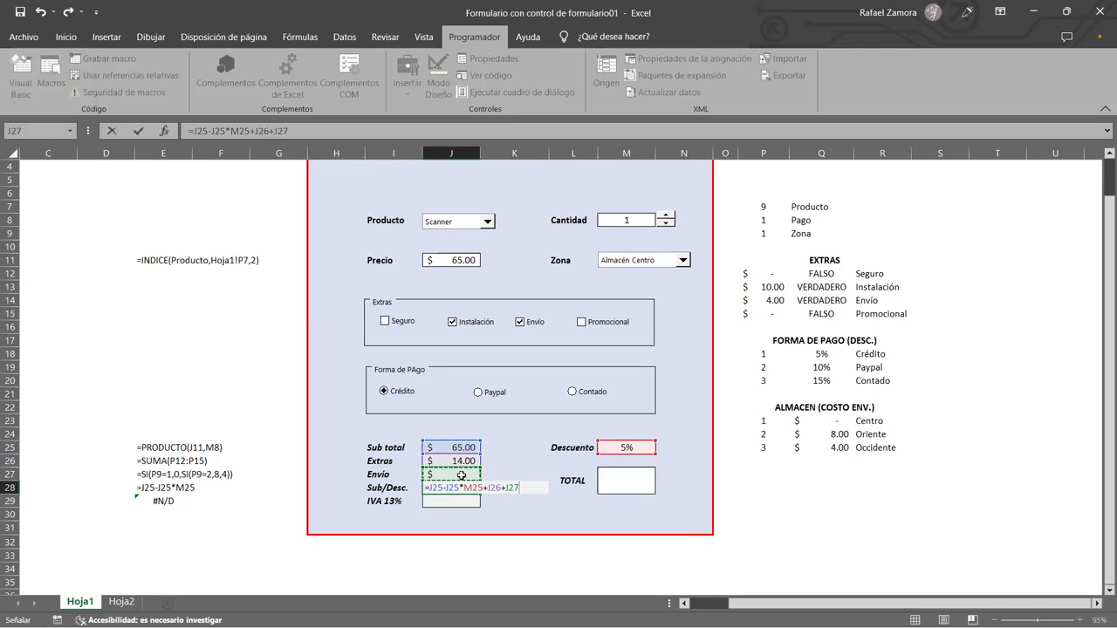
pyautogui.press('F2')
pyautogui.press('Return')
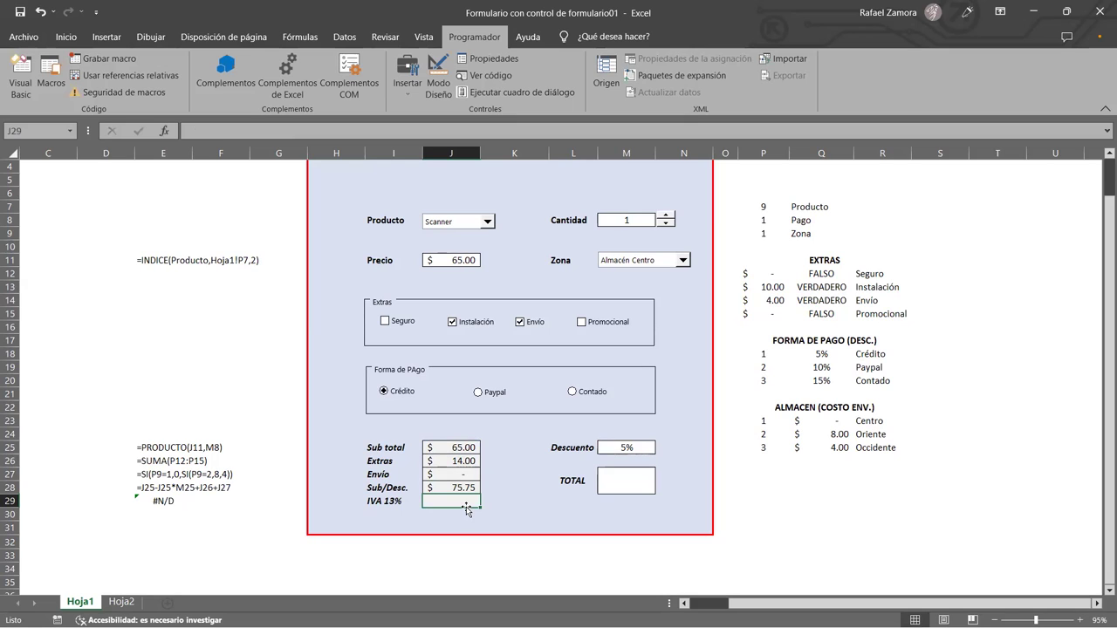
# Step: Enter =J28*13% in the IVA 13% cell, giving $9.85
pyautogui.write('=')
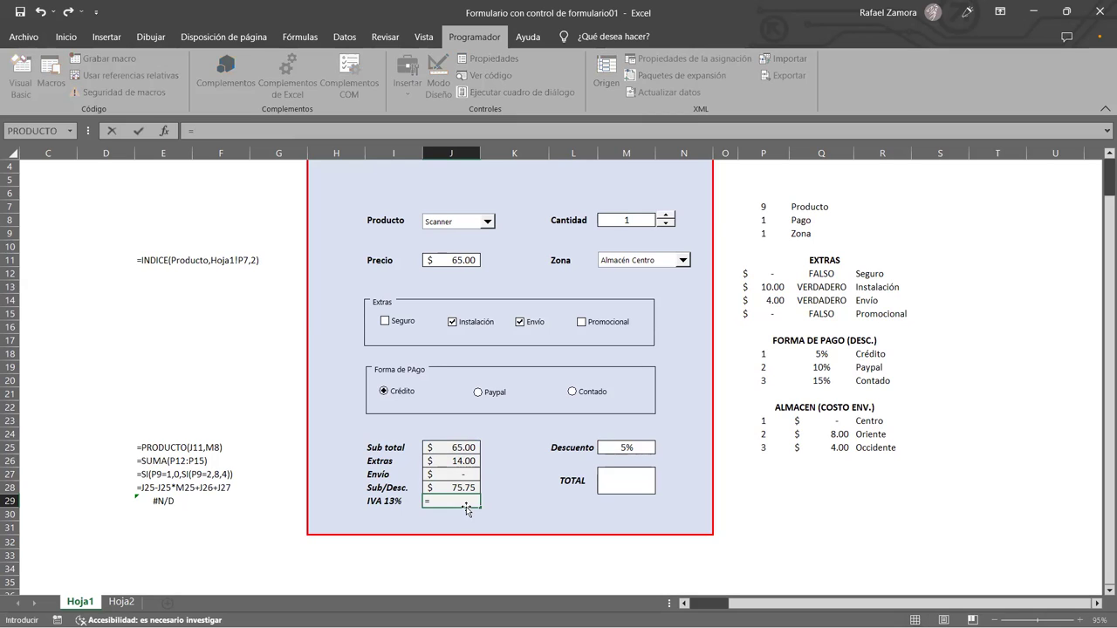
pyautogui.click(467, 486)
pyautogui.write('*1')
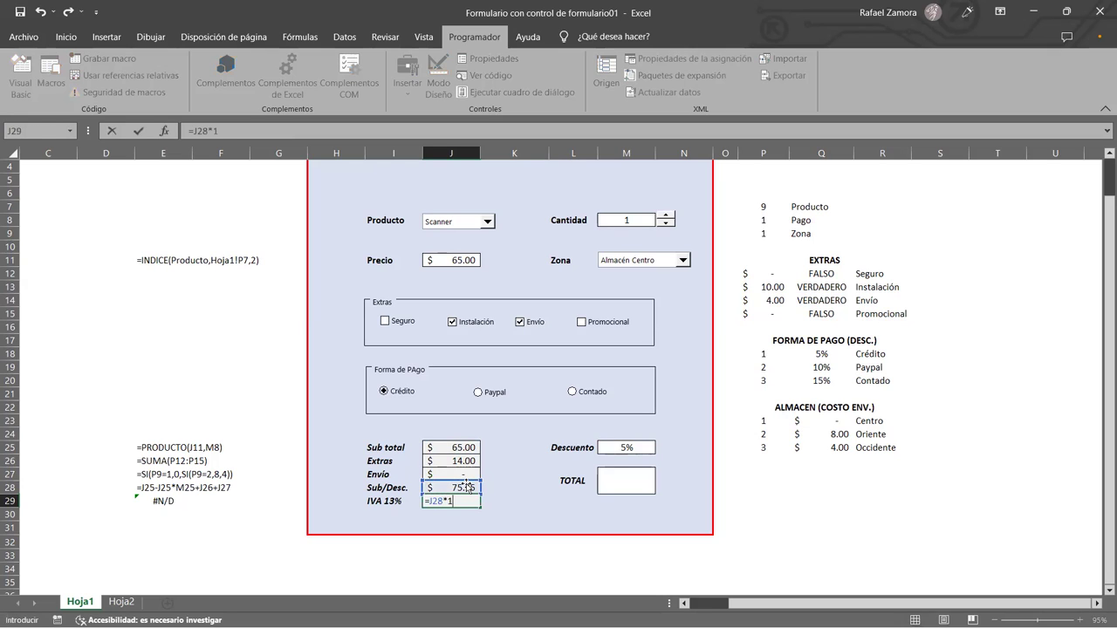
pyautogui.write('3%')
pyautogui.press('Return')
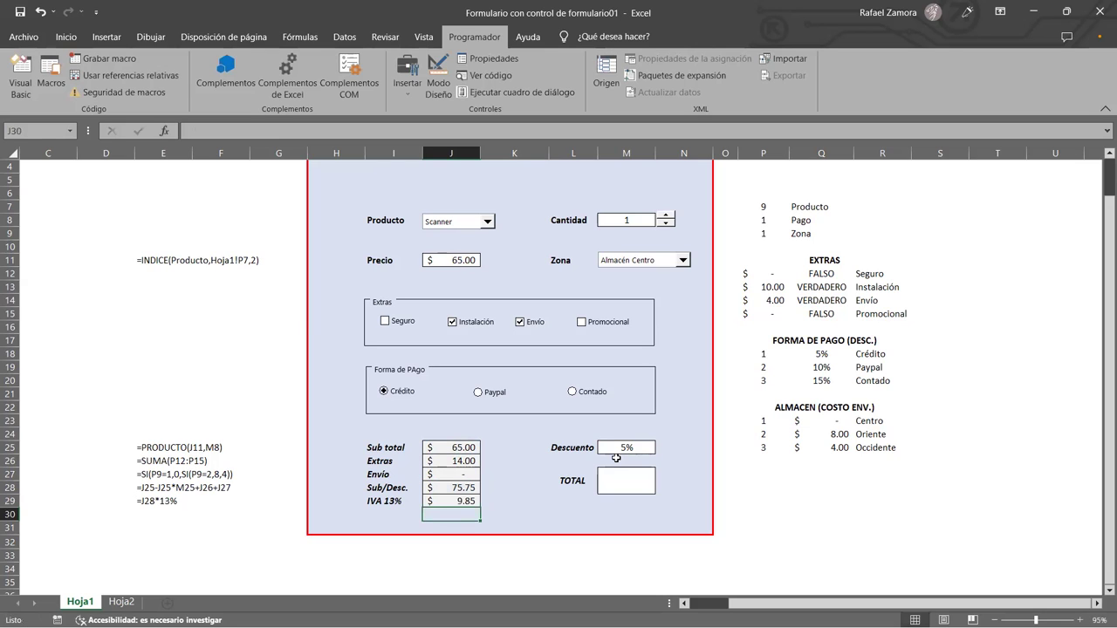
# Step: Make TOTAL =SUMA(J28:J29), showing $85.60
pyautogui.click(617, 459)
pyautogui.write('=')
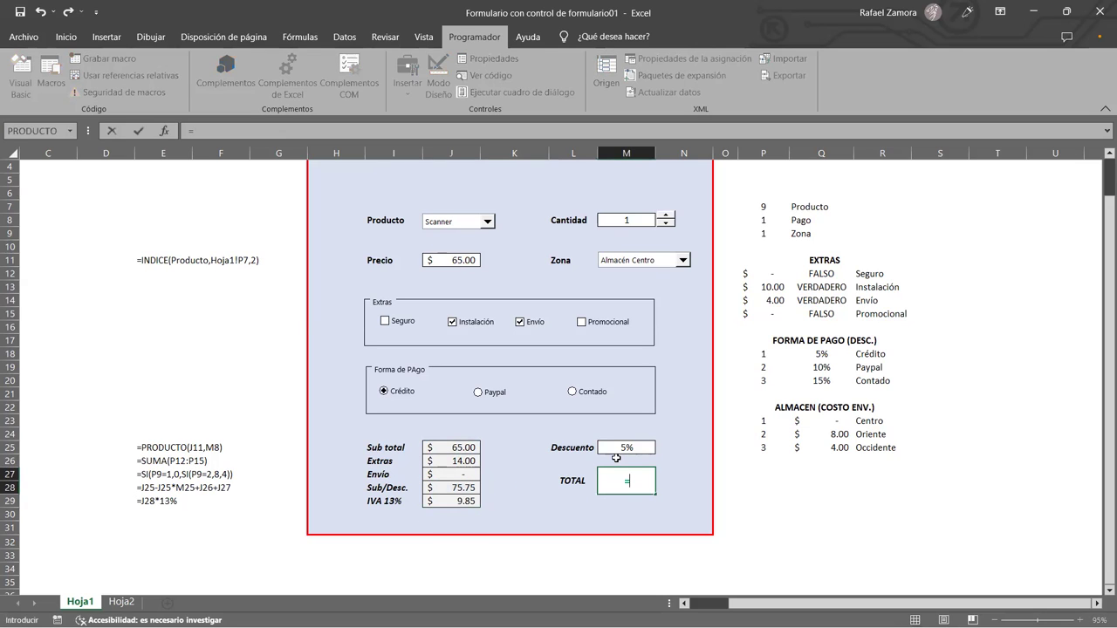
pyautogui.write('SUMA(')
pyautogui.click(453, 488)
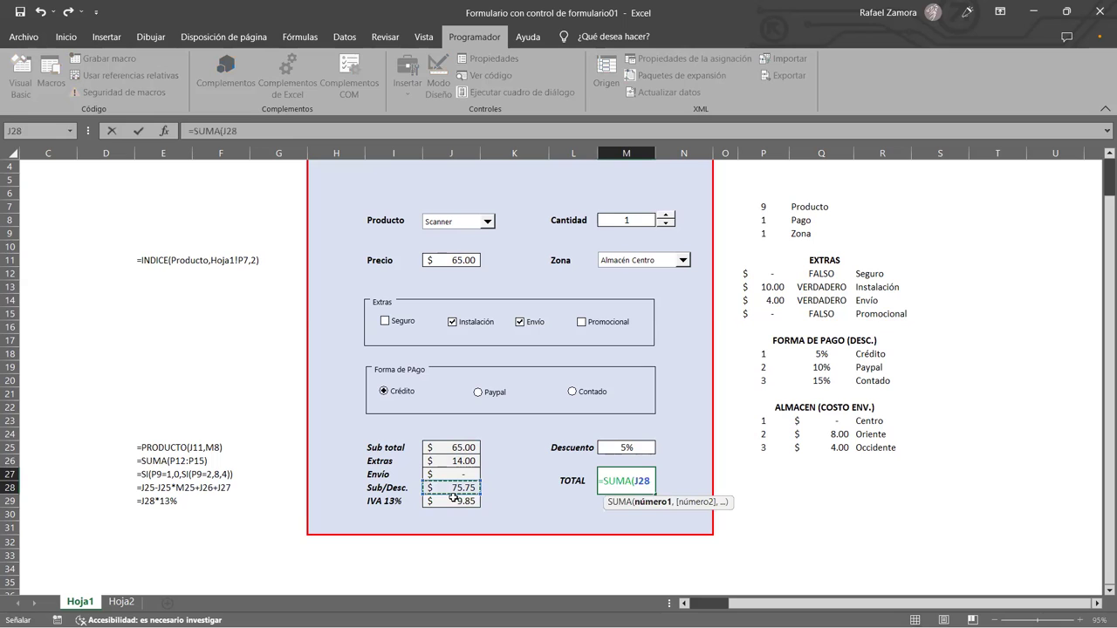
pyautogui.moveTo(452, 487); pyautogui.dragTo(453, 498)
pyautogui.press('Return')
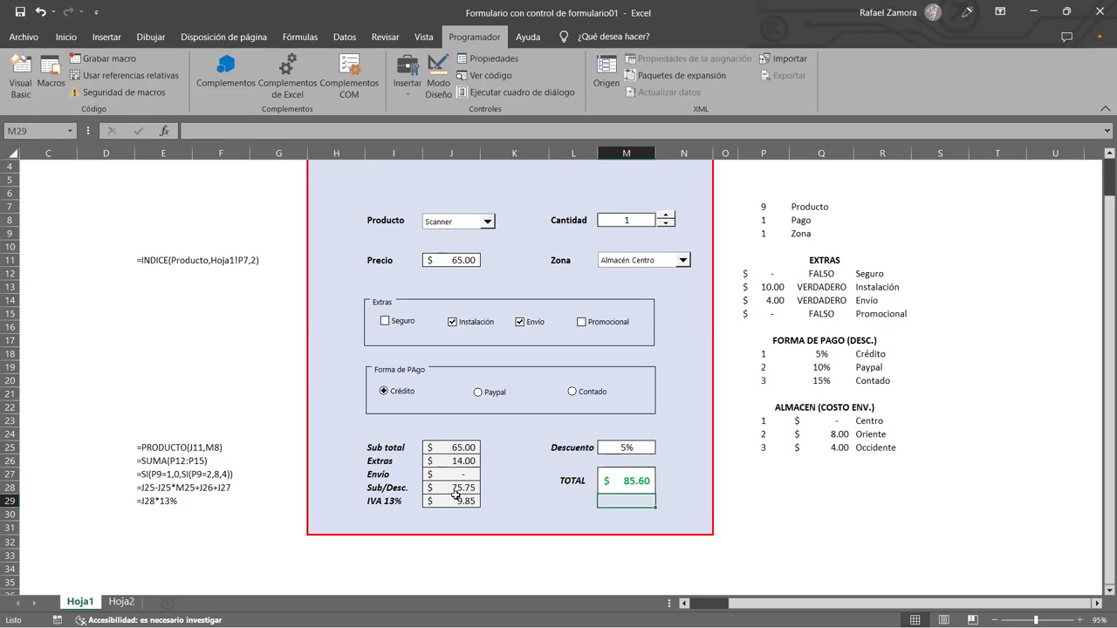
pyautogui.scroll(1, 462, 493)
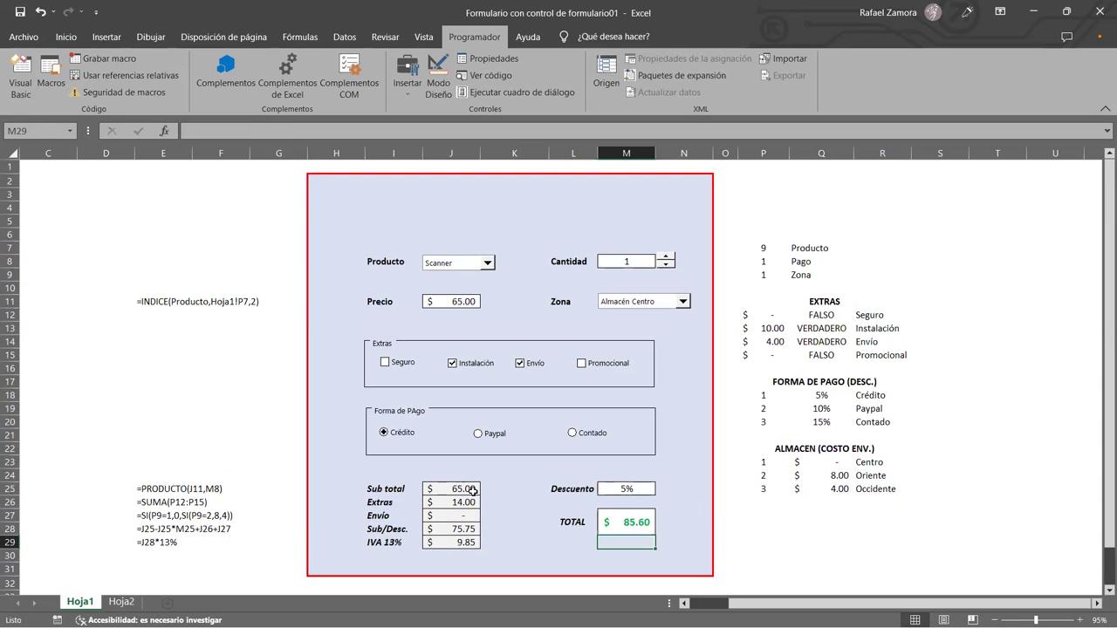
pyautogui.click(249, 191)
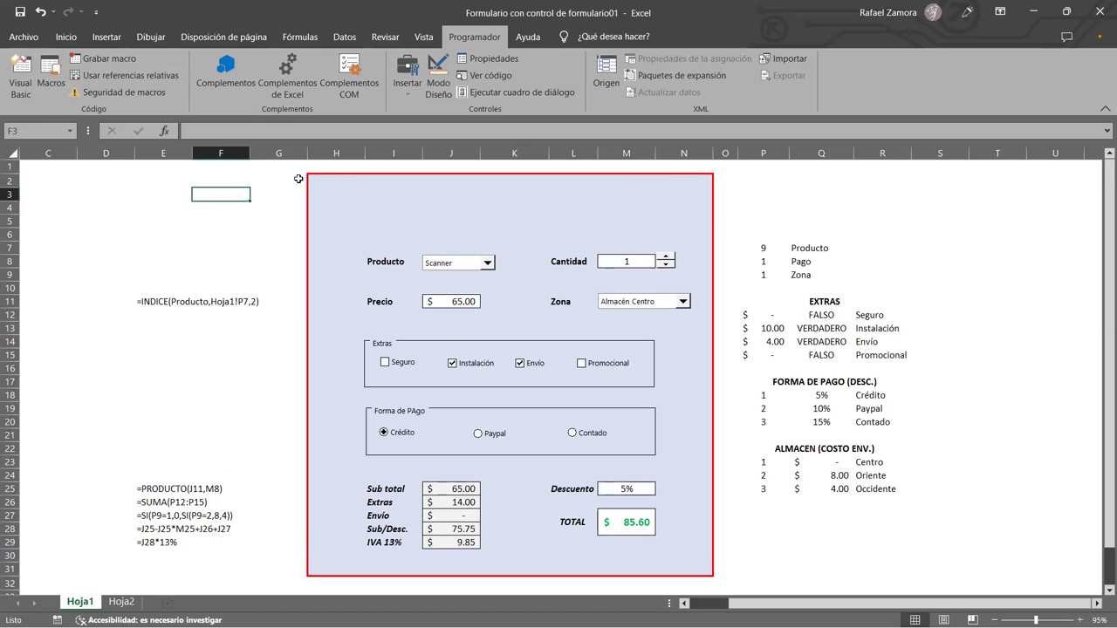
# Step: Insert an orange WordArt reading Almacén "El Buen Amigo"
pyautogui.click(100, 40)
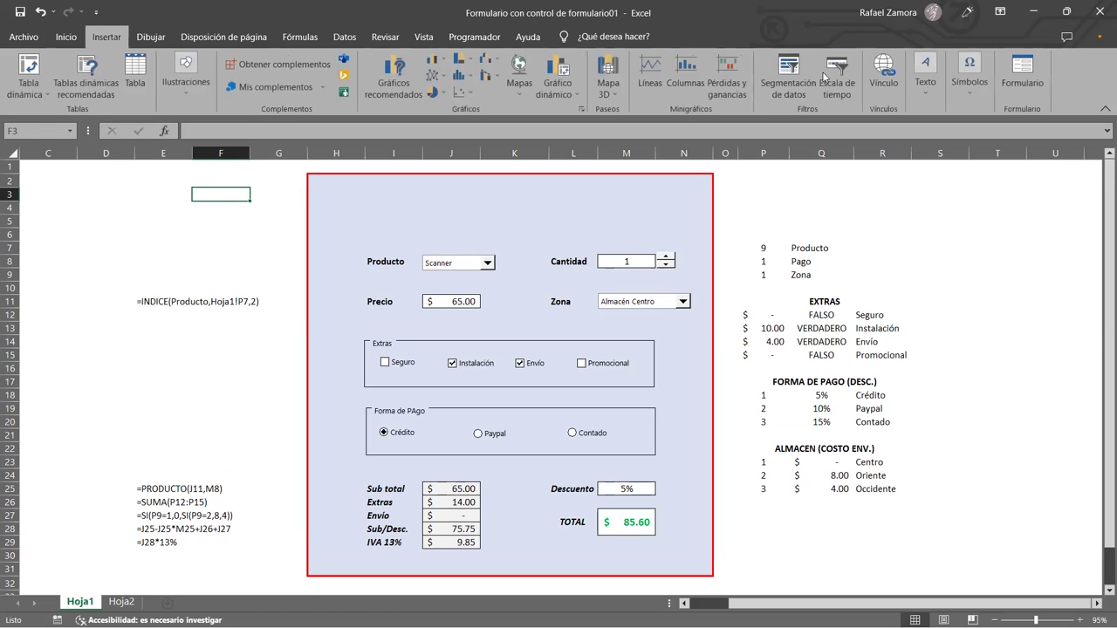
pyautogui.click(926, 87)
pyautogui.click(1000, 144)
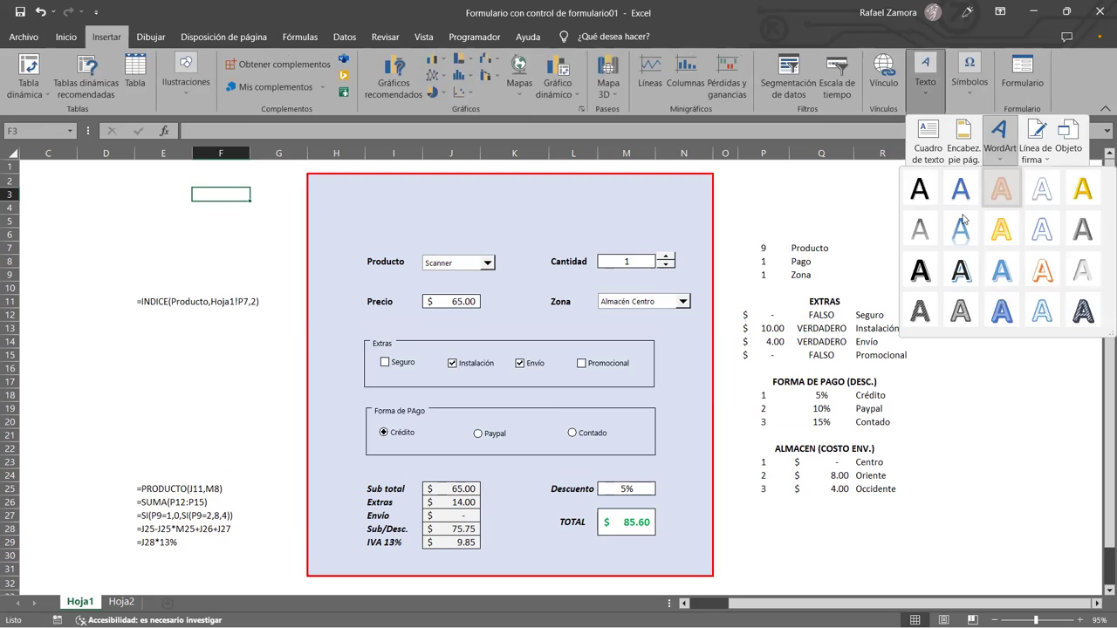
pyautogui.click(1002, 188)
pyautogui.write('Almacén')
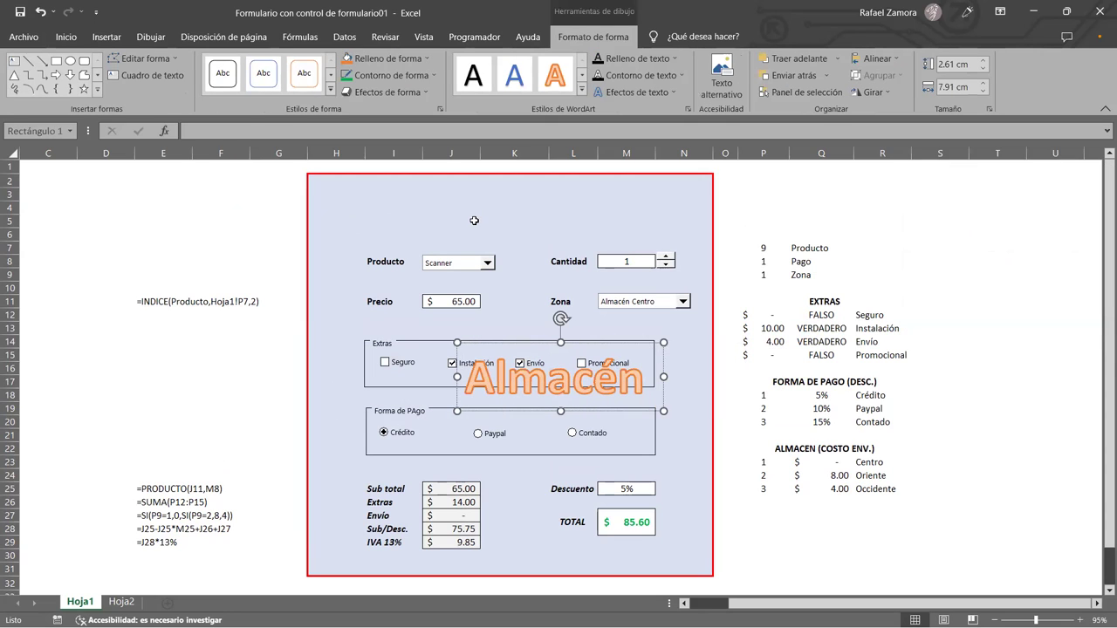
pyautogui.write(' "El Buen Amigo')
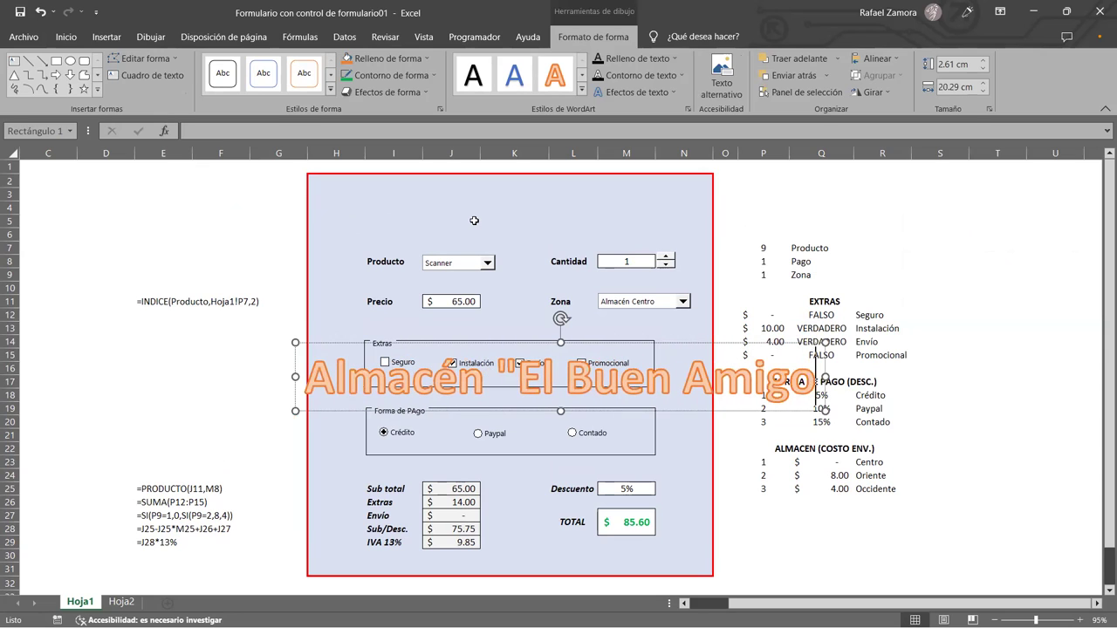
pyautogui.write('"')
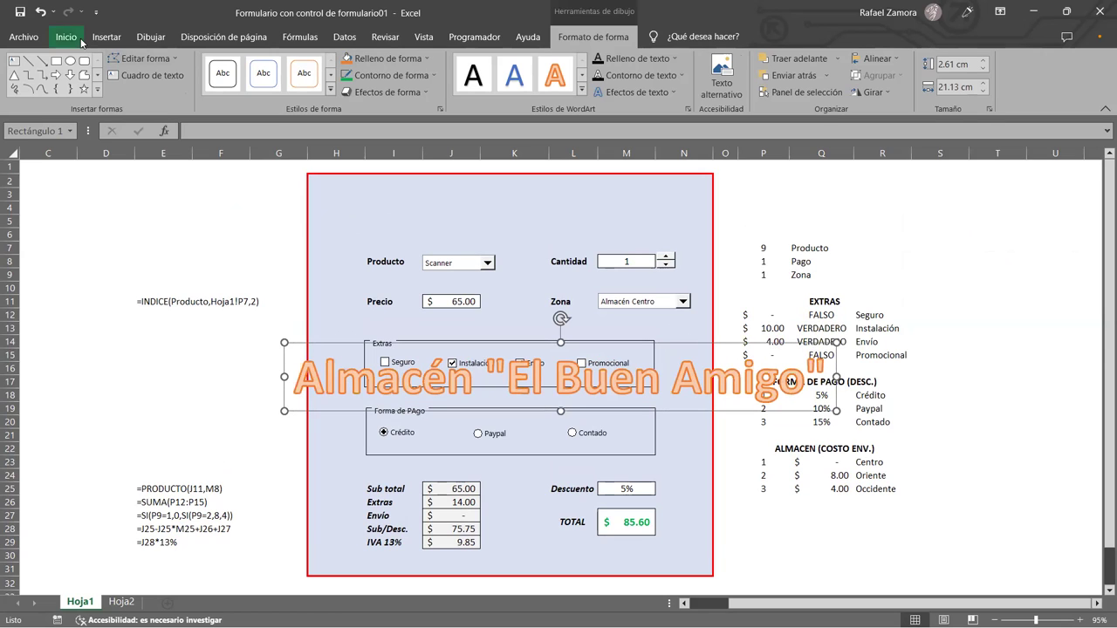
# Step: Format the WordArt title in Berlin Sans FB at size 32
pyautogui.click(70, 38)
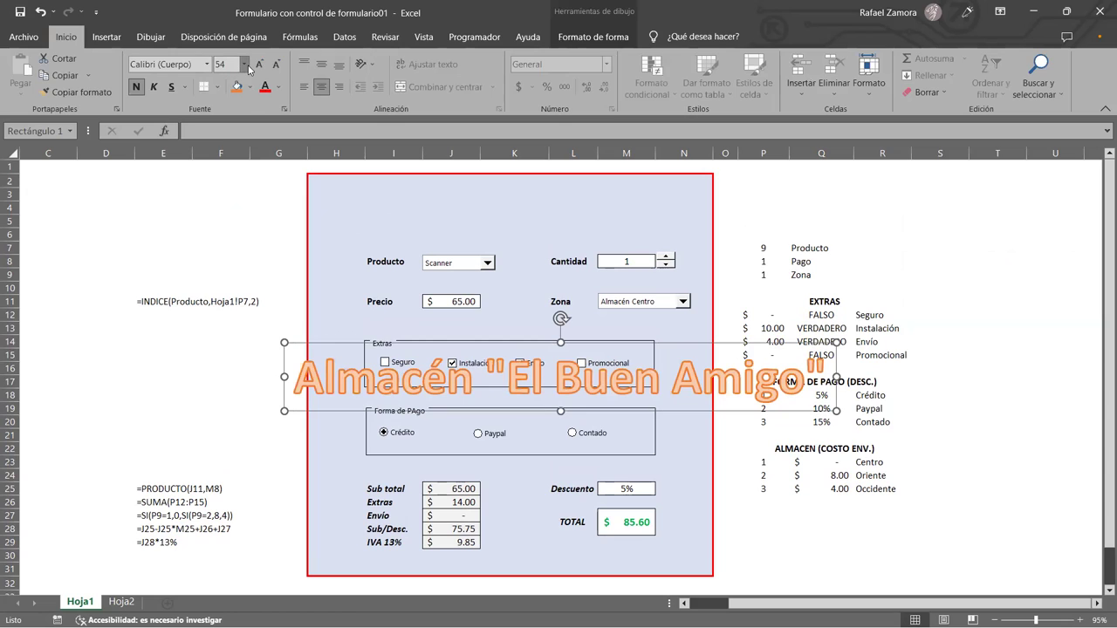
pyautogui.click(245, 65)
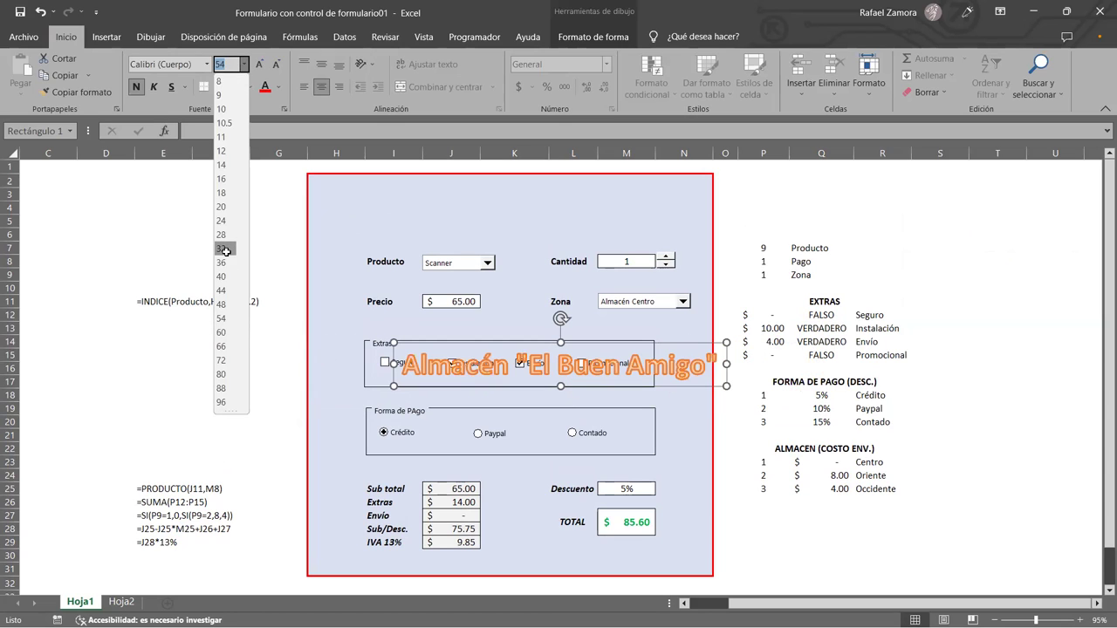
pyautogui.click(225, 250)
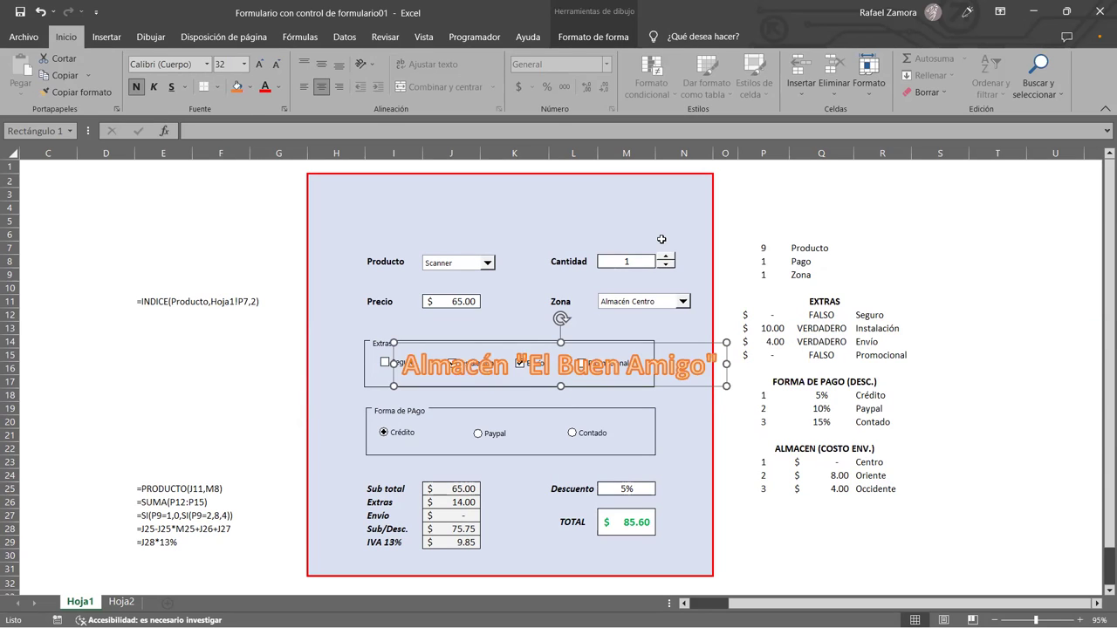
pyautogui.click(209, 66)
pyautogui.scroll(-1, 210, 314)
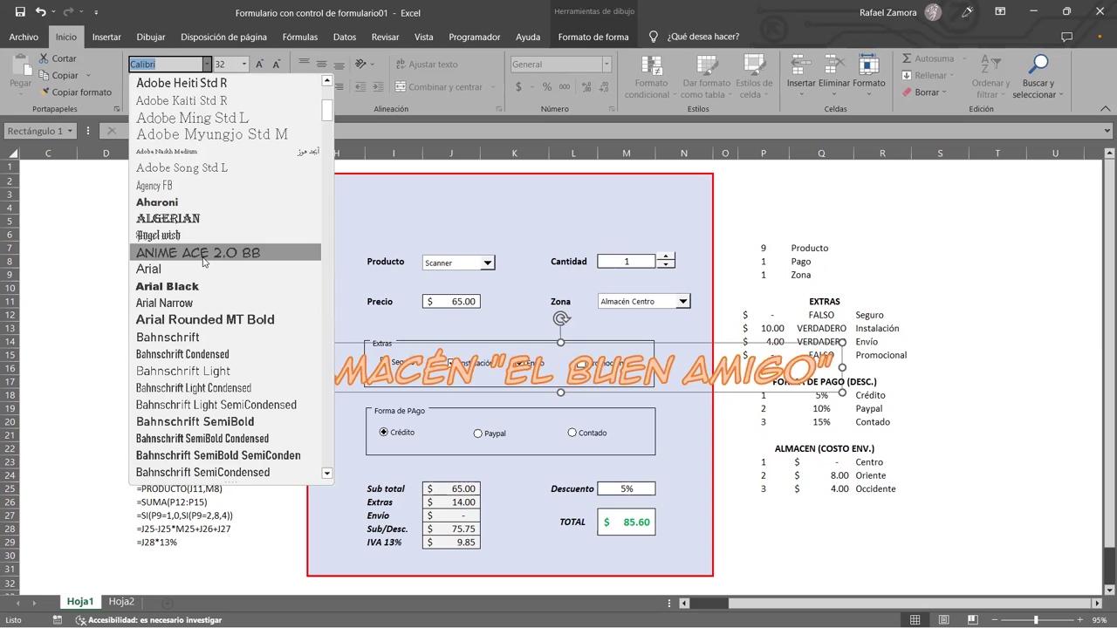
pyautogui.scroll(-5, 200, 379)
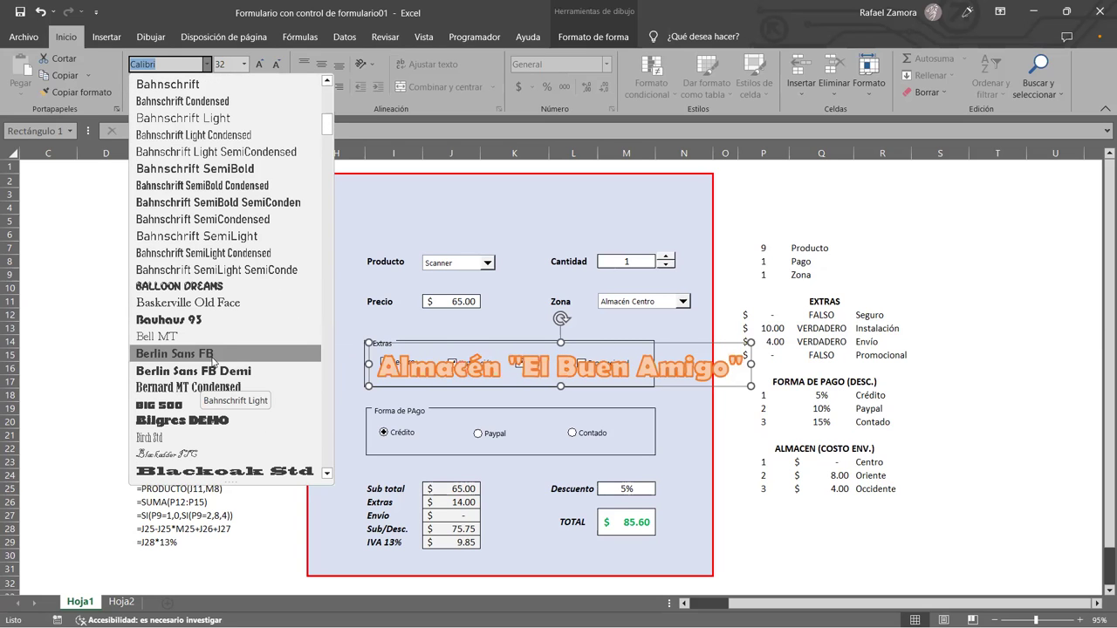
pyautogui.click(212, 358)
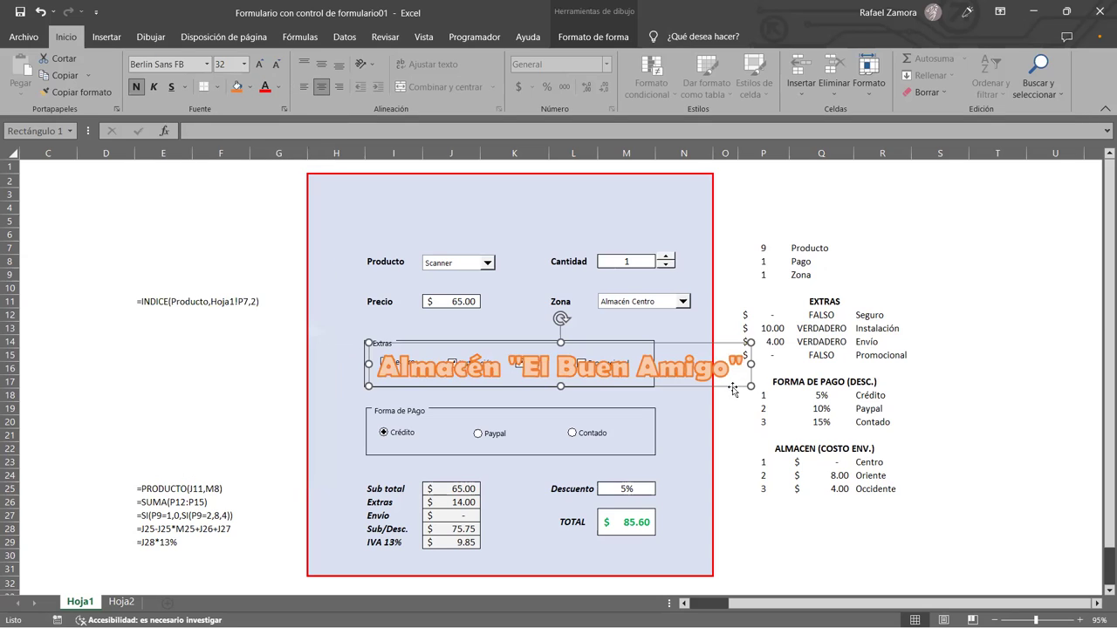
# Step: Move the title to the top of the form, shrink it to 24 and centre it
pyautogui.moveTo(733, 390); pyautogui.dragTo(702, 235)
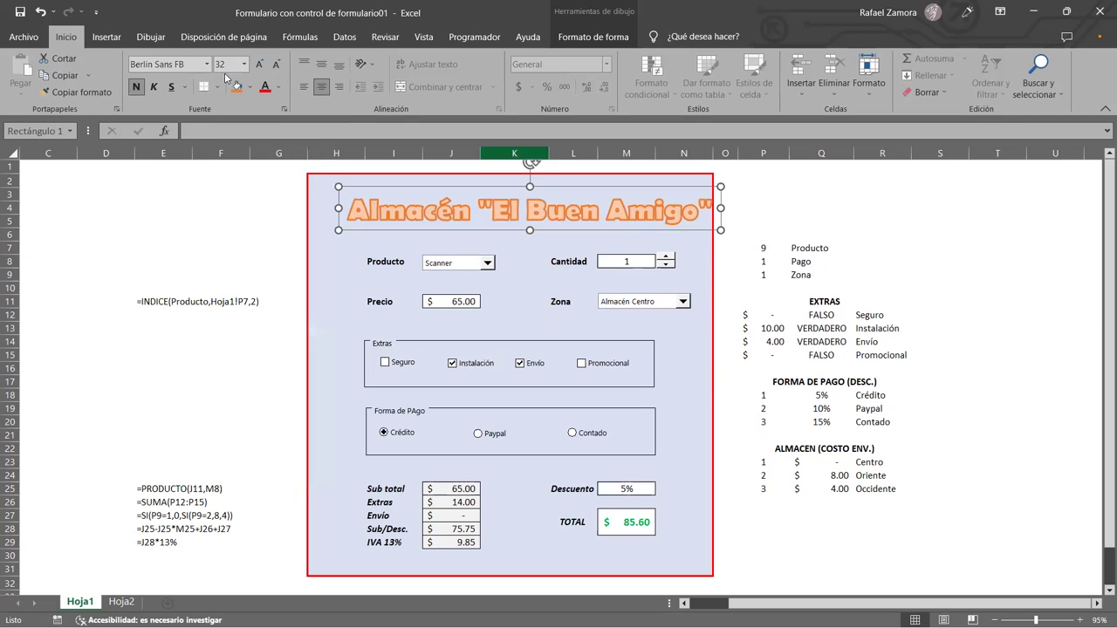
pyautogui.click(276, 64)
pyautogui.click(275, 64)
pyautogui.click(276, 64)
pyautogui.moveTo(581, 223); pyautogui.dragTo(595, 228)
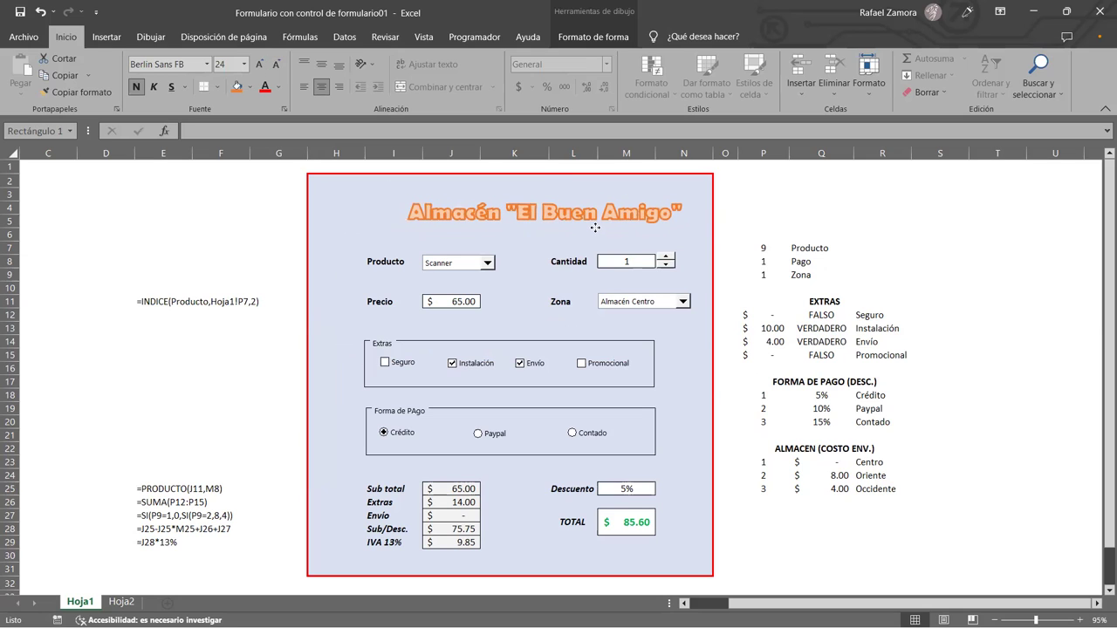
pyautogui.click(271, 210)
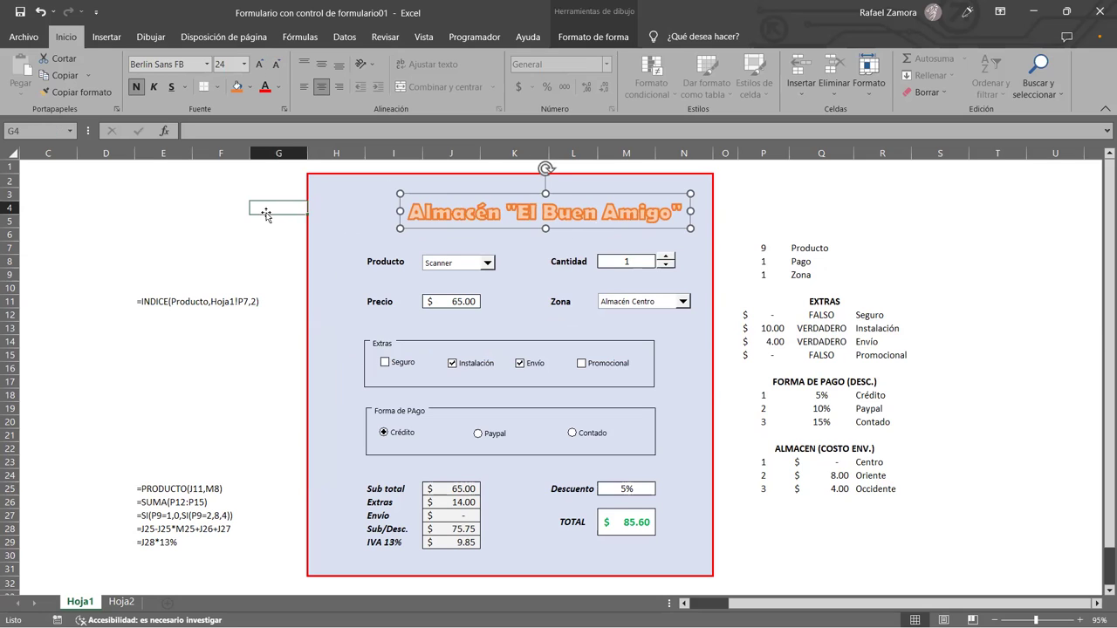
# Step: Insert the pizza picture from this device into the sheet
pyautogui.click(107, 37)
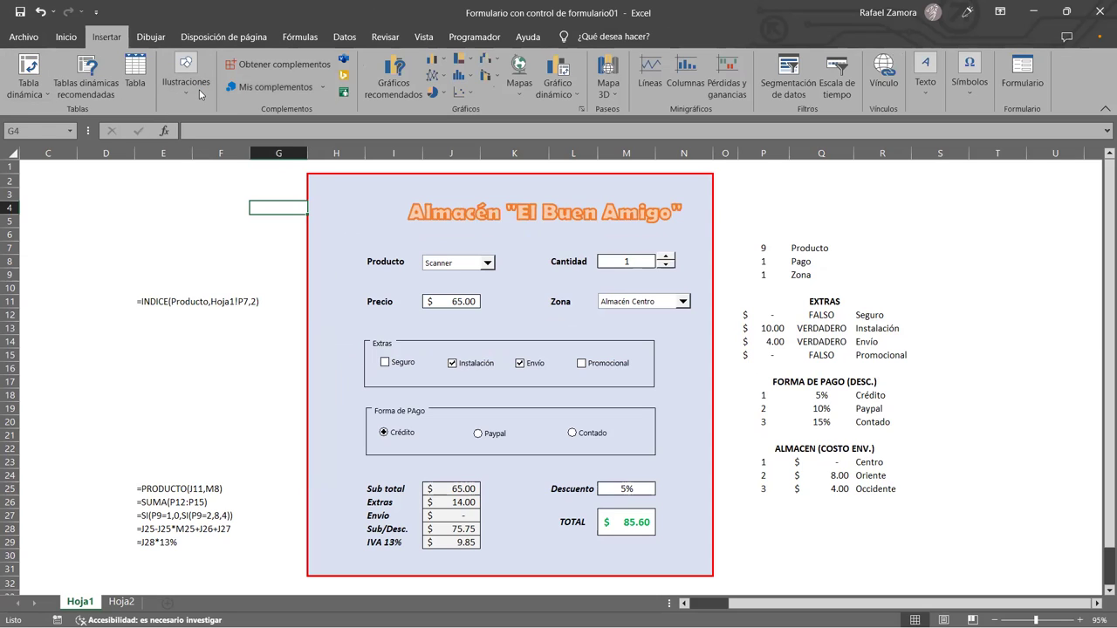
pyautogui.click(199, 89)
pyautogui.click(187, 158)
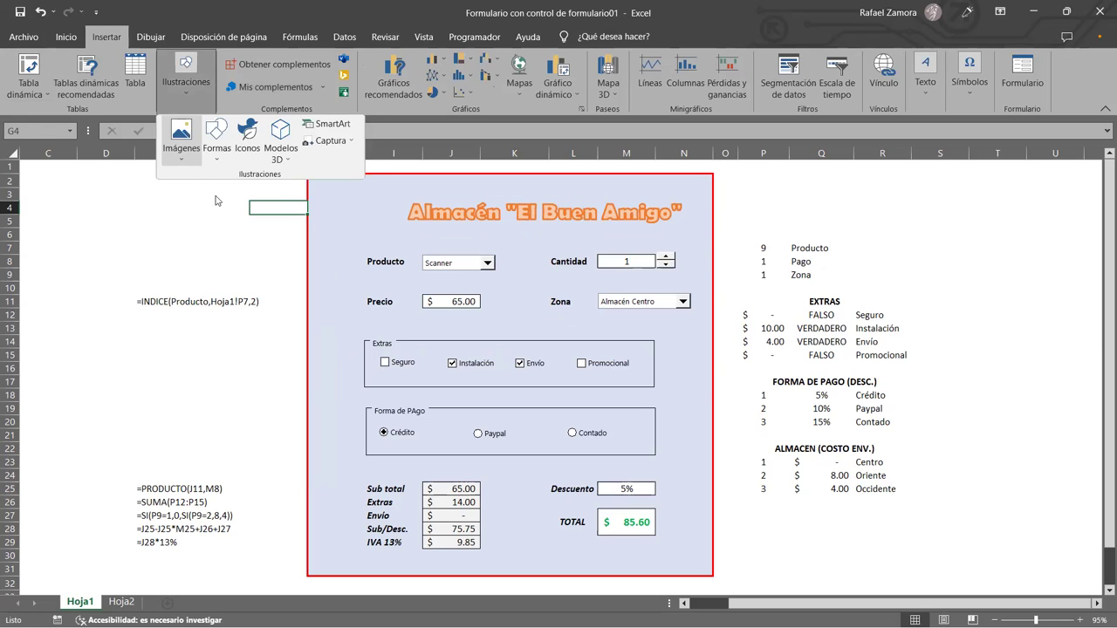
pyautogui.click(217, 198)
pyautogui.scroll(-1, 407, 282)
pyautogui.scroll(-1, 406, 282)
pyautogui.scroll(1, 425, 215)
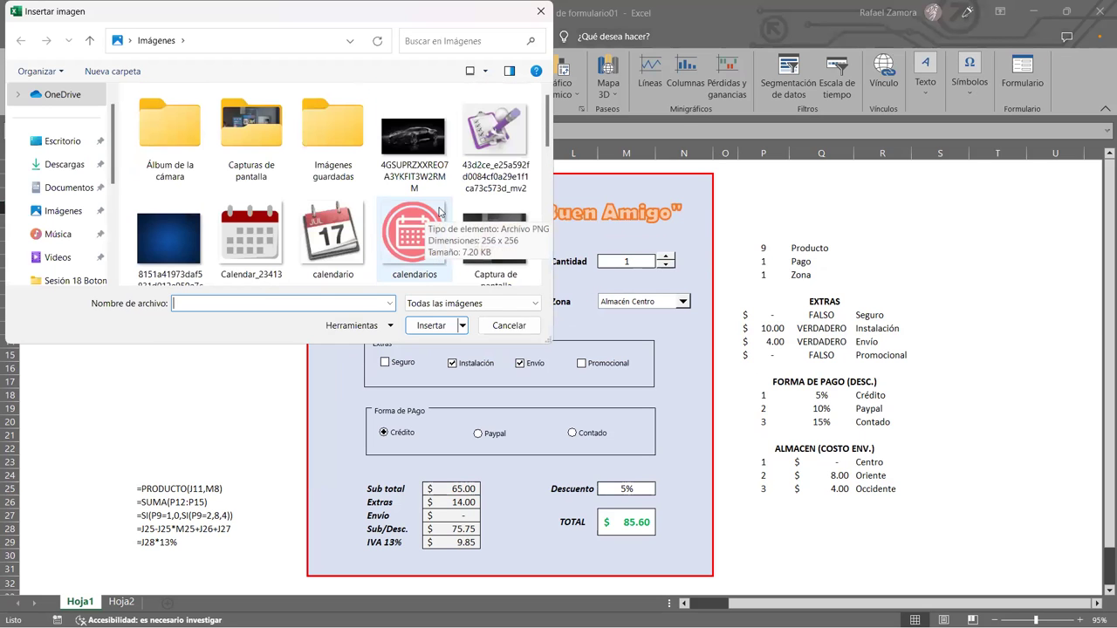
pyautogui.scroll(-1, 462, 215)
pyautogui.scroll(-1, 503, 212)
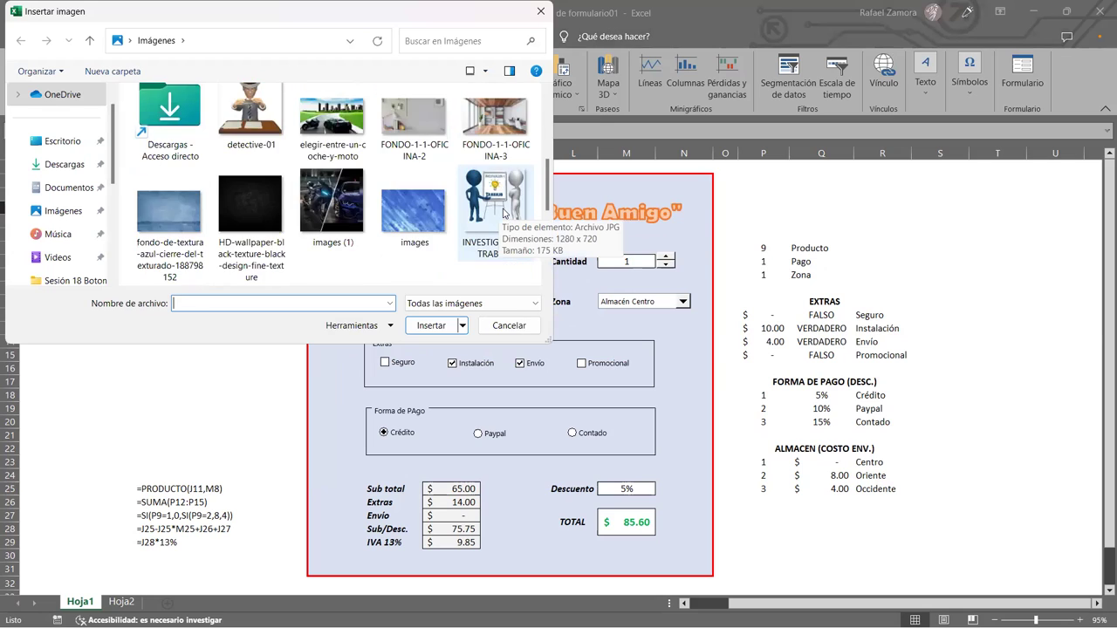
pyautogui.scroll(-1, 505, 212)
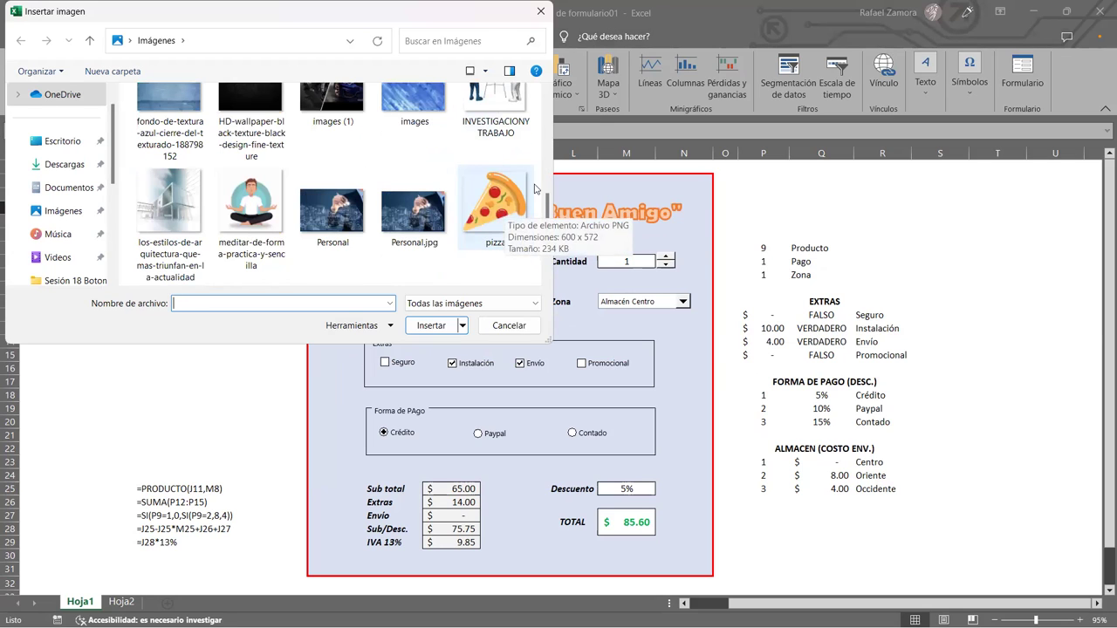
pyautogui.click(513, 201)
pyautogui.click(427, 325)
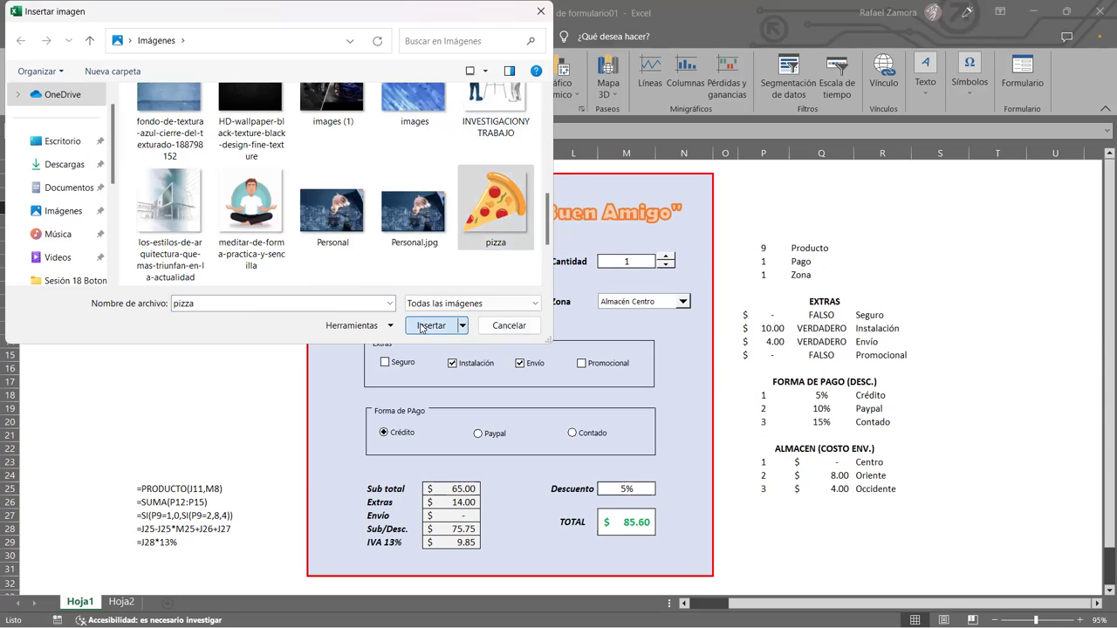
# Step: Shrink the pizza picture to logo size and place it beside the title
pyautogui.moveTo(803, 201); pyautogui.dragTo(553, 438)
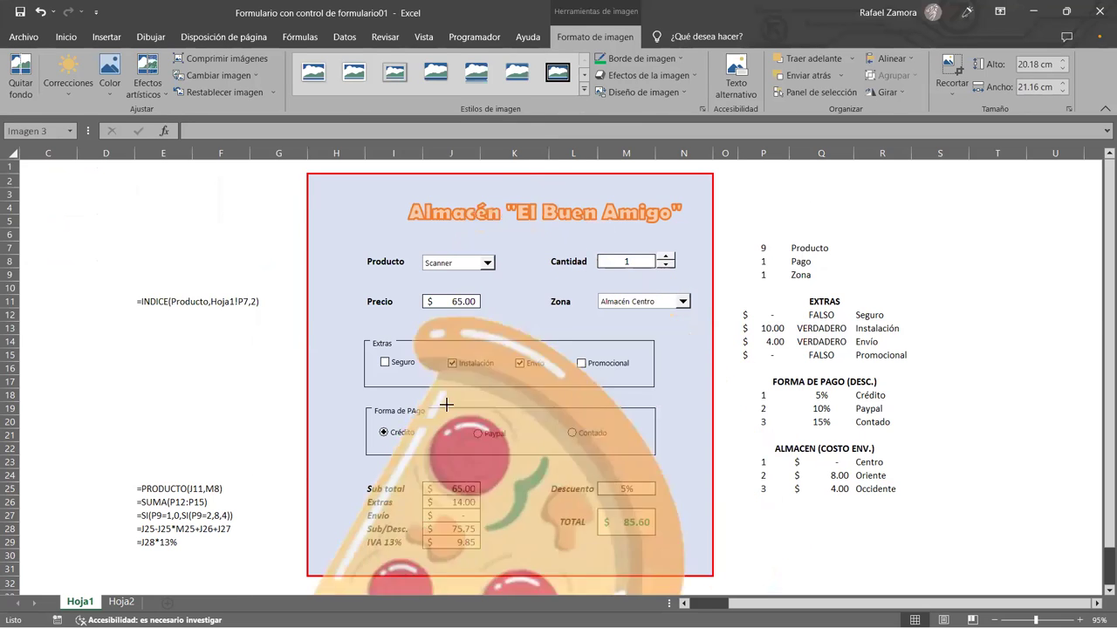
pyautogui.moveTo(324, 452); pyautogui.dragTo(514, 201)
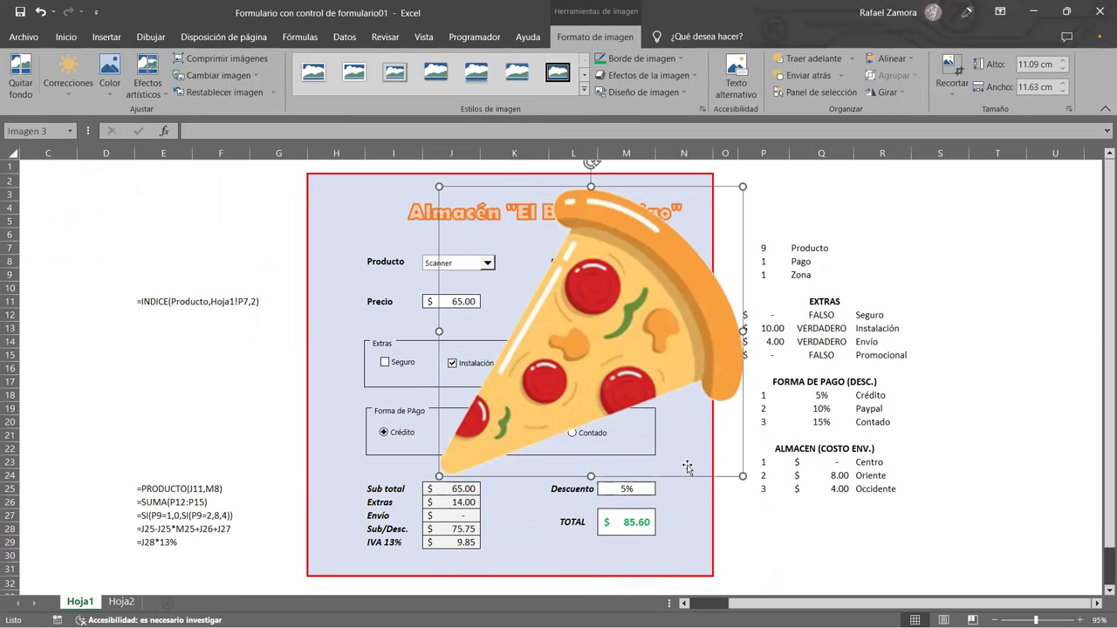
pyautogui.moveTo(743, 475); pyautogui.dragTo(528, 270)
pyautogui.moveTo(512, 223); pyautogui.dragTo(401, 224)
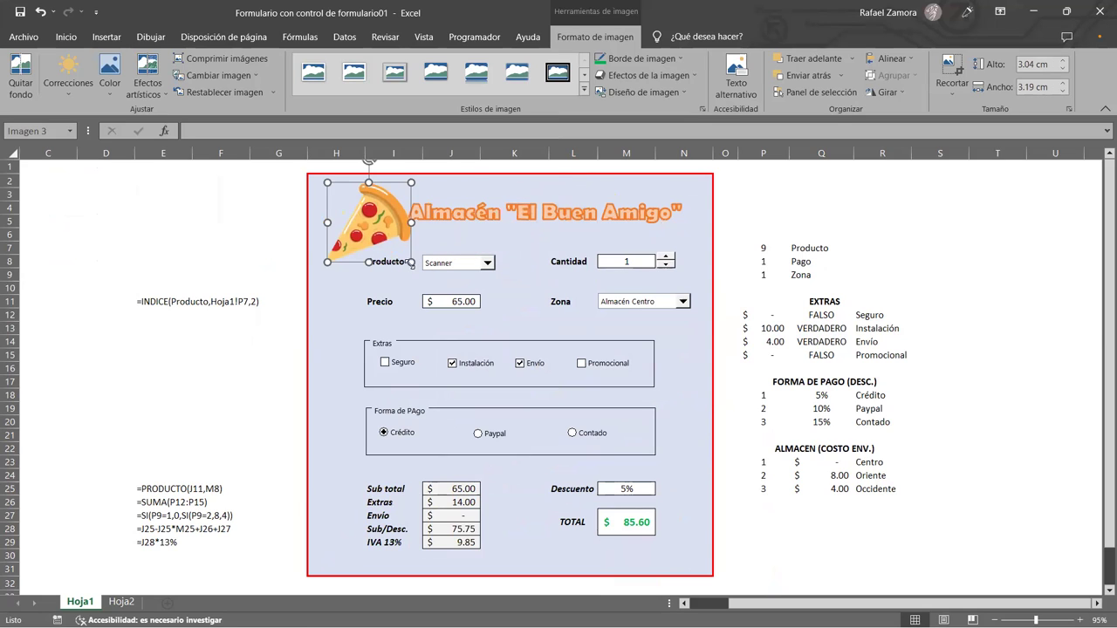
pyautogui.moveTo(412, 264); pyautogui.dragTo(387, 239)
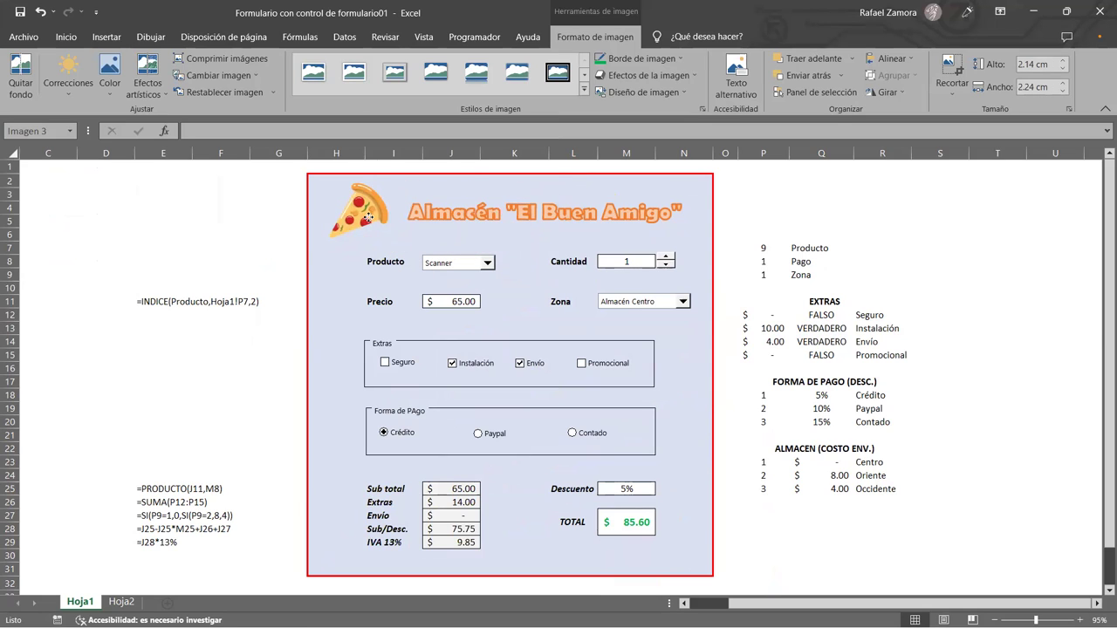
# Step: Colour the text in P4:S31 white so the helper tables are hidden
pyautogui.click(891, 220)
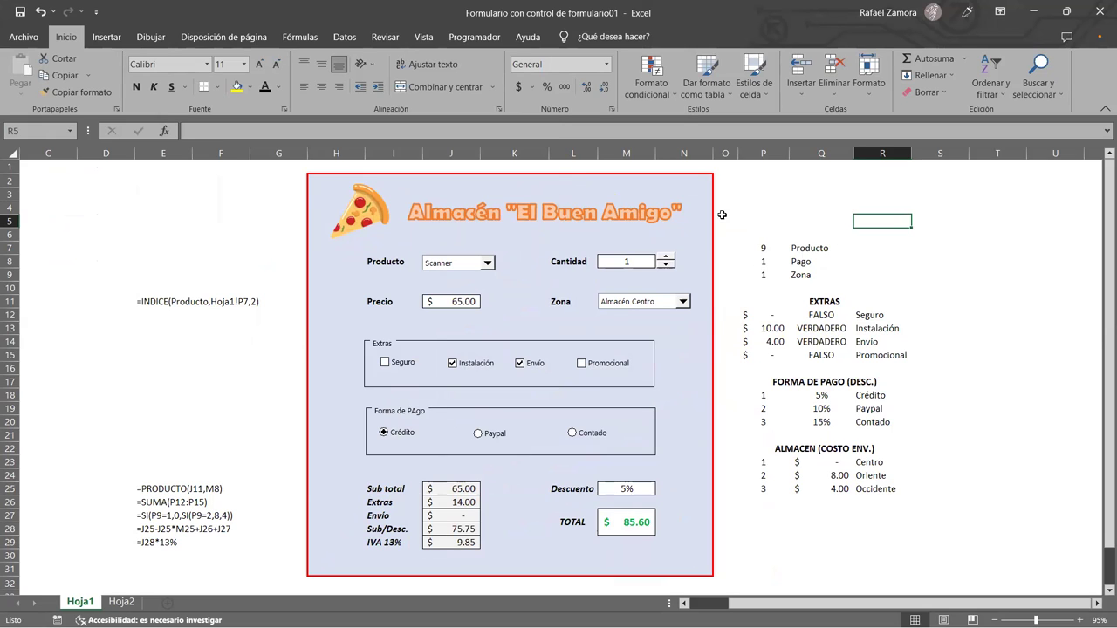
pyautogui.moveTo(742, 210); pyautogui.dragTo(960, 575)
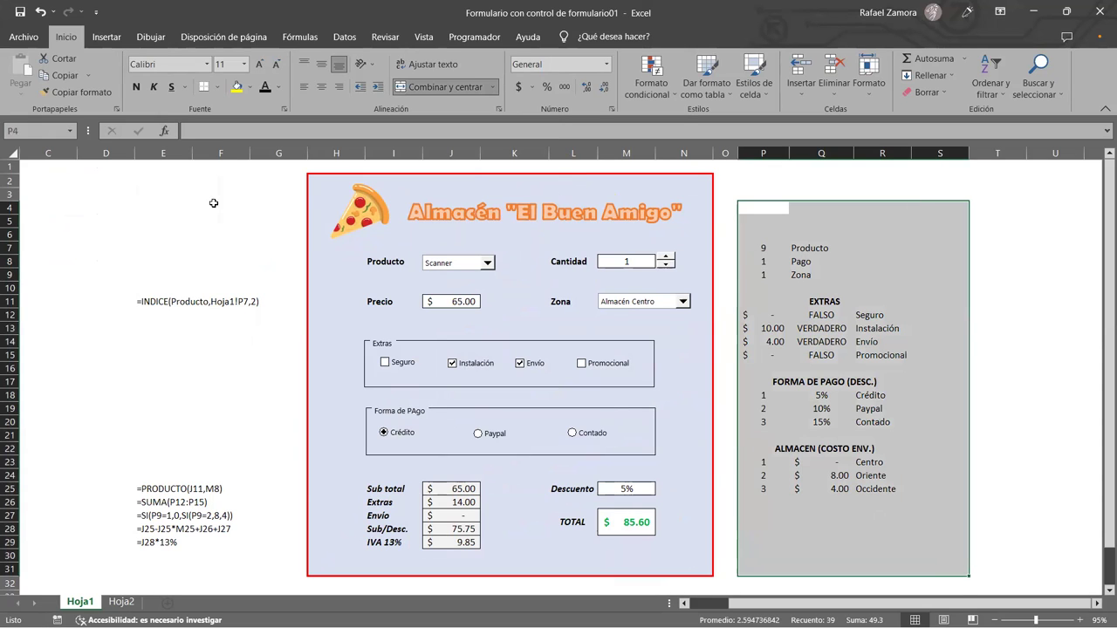
pyautogui.click(266, 141)
pyautogui.click(999, 318)
pyautogui.click(751, 276)
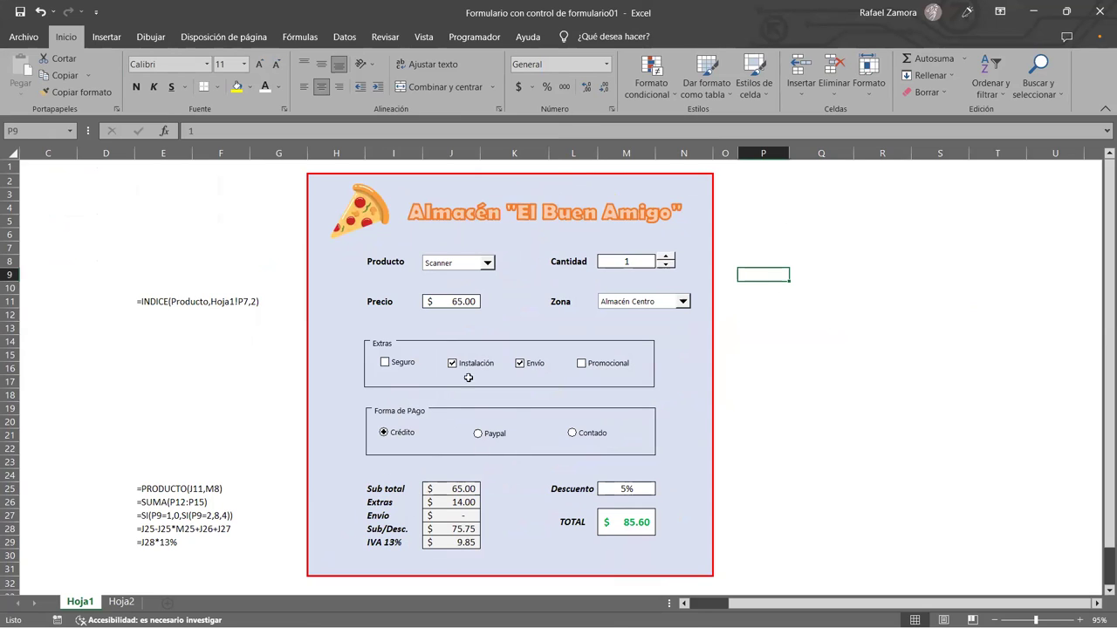
# Step: Tick the Seguro, Envío and Promocional extras and untick Instalación
pyautogui.click(384, 363)
pyautogui.click(529, 373)
pyautogui.click(454, 365)
pyautogui.click(582, 363)
pyautogui.click(521, 363)
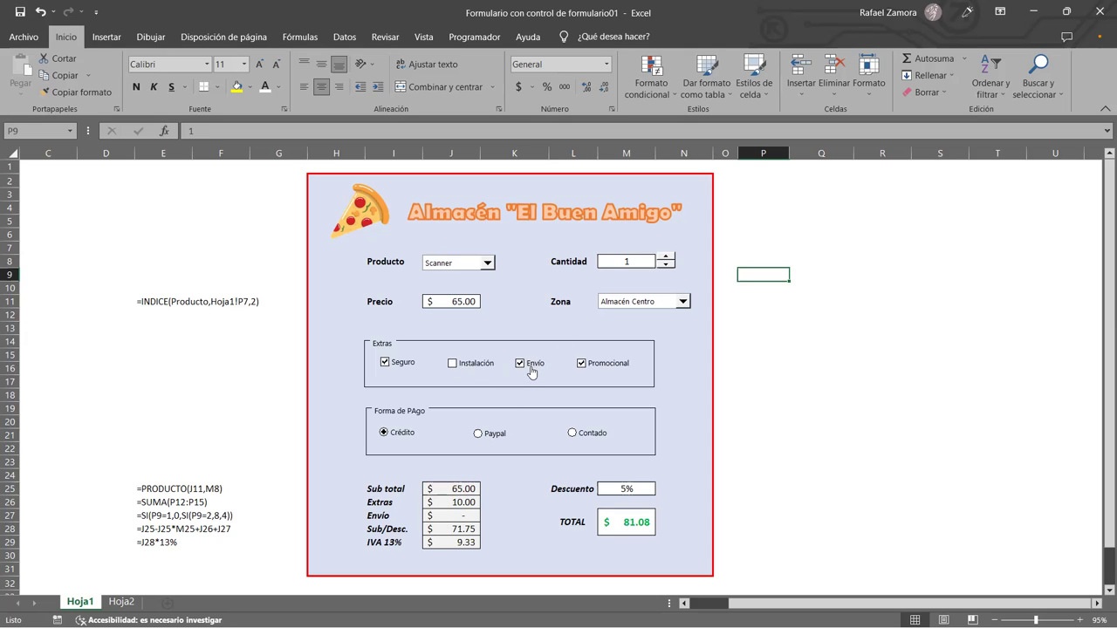
# Step: Cycle the payment options ending on Contado, then set Zona to Almacén Oriente
pyautogui.click(484, 436)
pyautogui.click(586, 443)
pyautogui.click(488, 436)
pyautogui.click(397, 435)
pyautogui.click(495, 442)
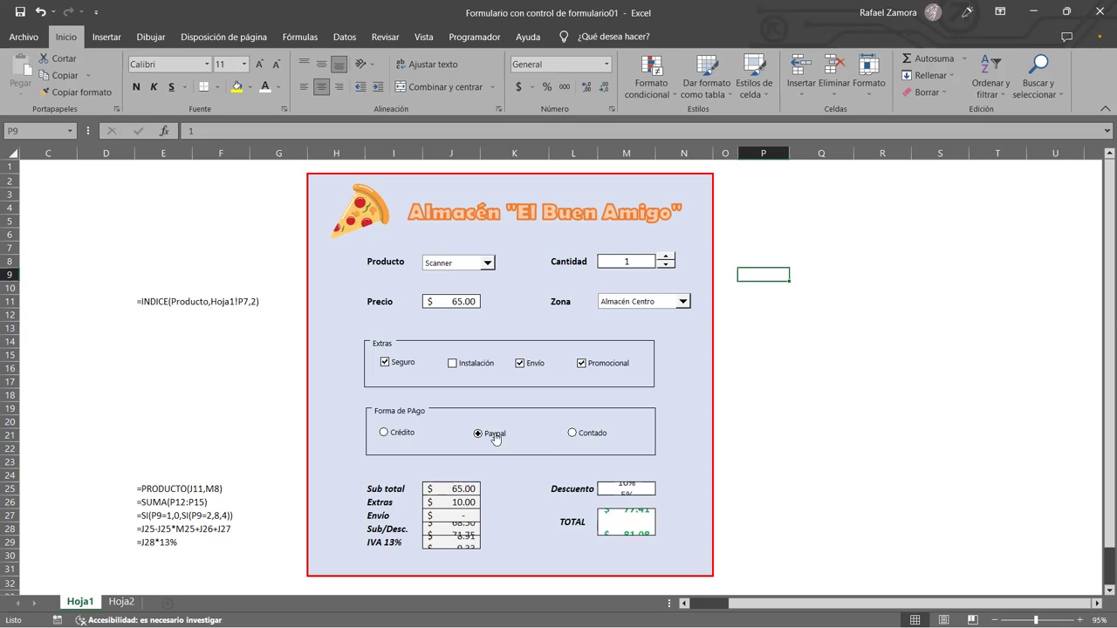
pyautogui.click(571, 436)
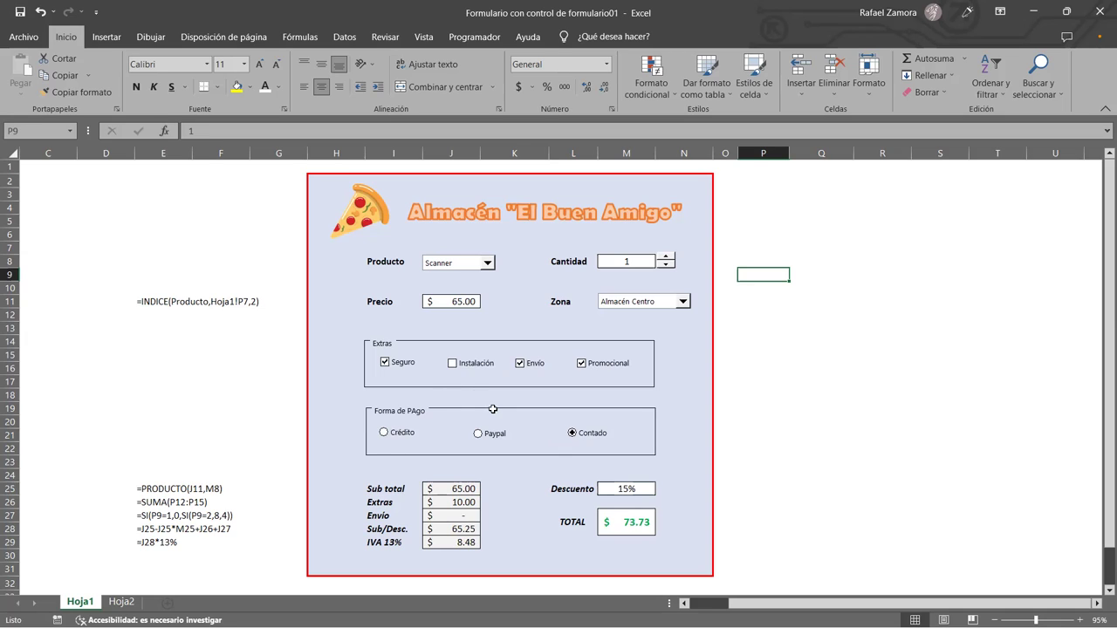
pyautogui.click(683, 301)
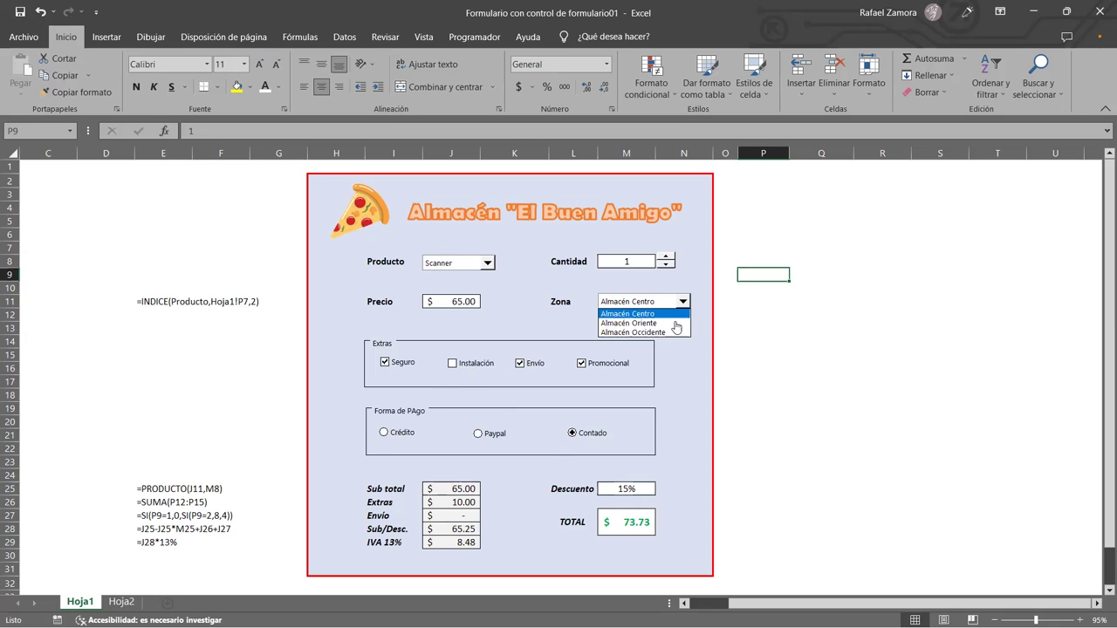
pyautogui.click(676, 323)
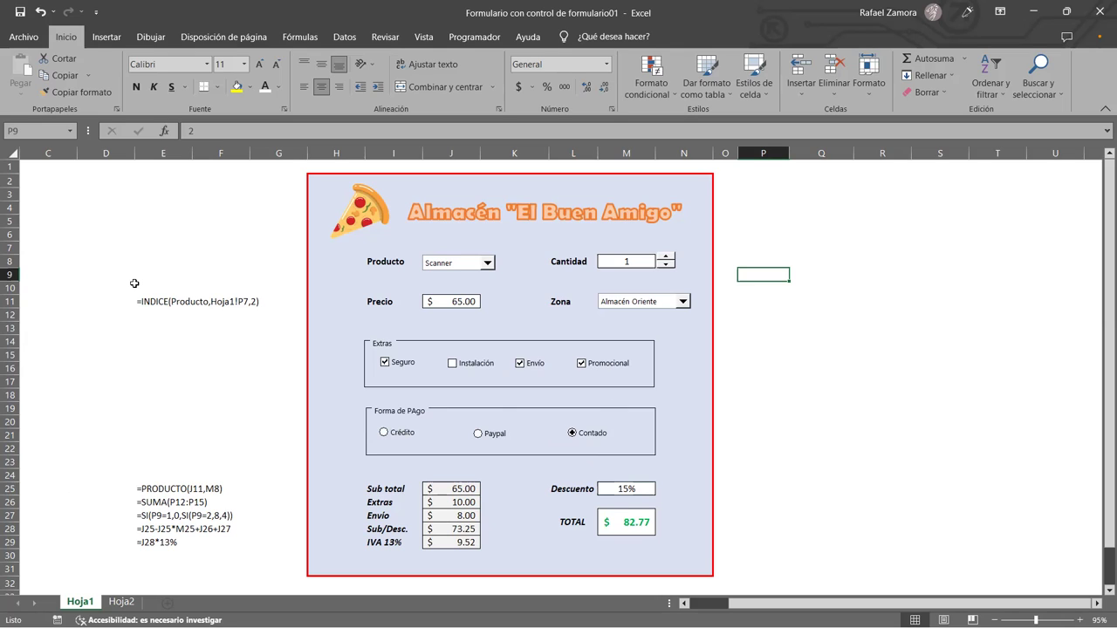
pyautogui.moveTo(105, 274); pyautogui.dragTo(218, 555)
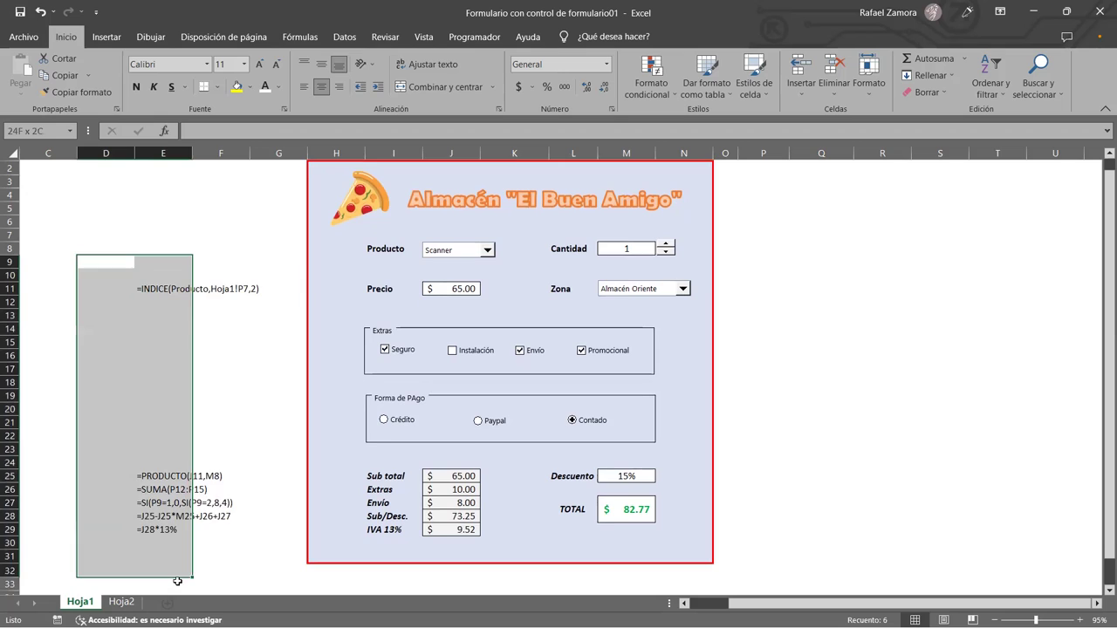
pyautogui.click(843, 449)
pyautogui.scroll(1, 851, 445)
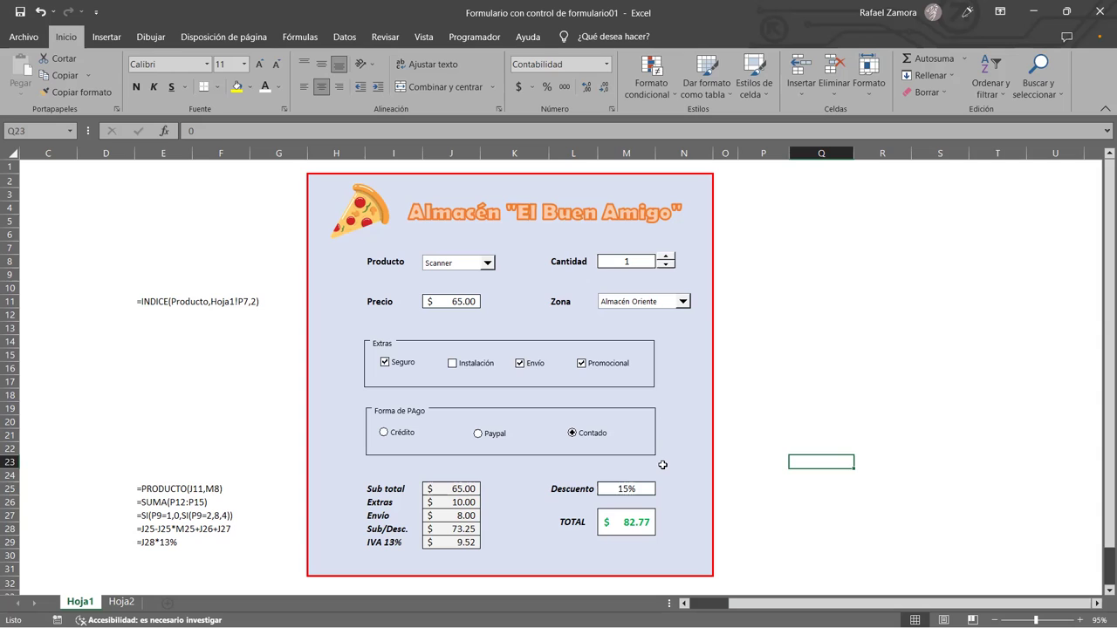
# Step: Set the font colour of helper cells O3:R31 to Automático so they show black
pyautogui.click(627, 488)
pyautogui.doubleClick(630, 488)
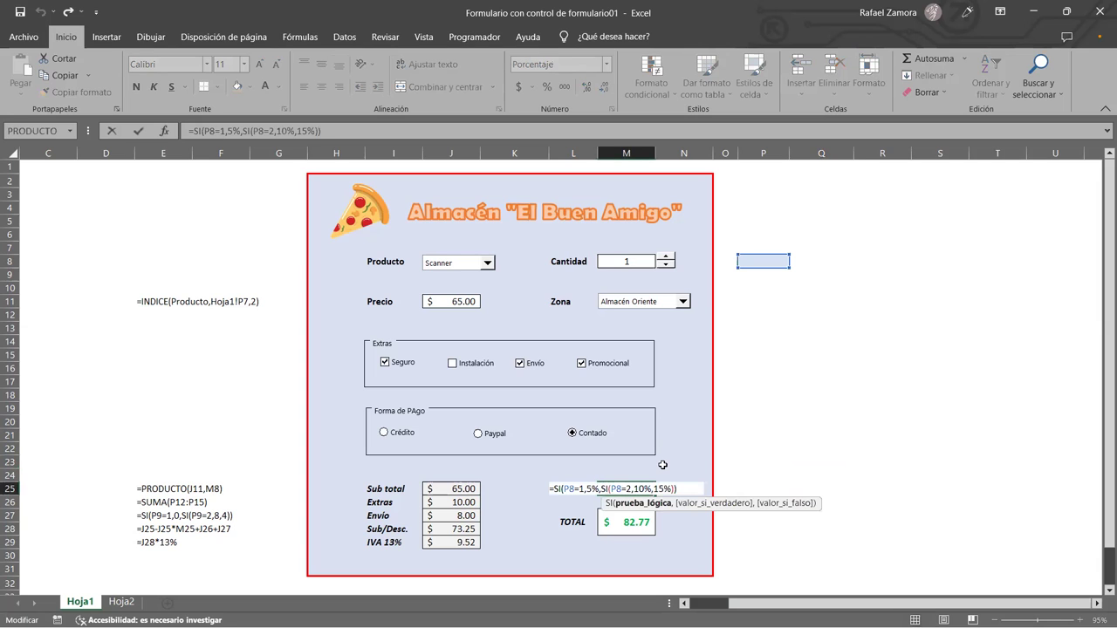
pyautogui.moveTo(725, 194); pyautogui.dragTo(909, 545)
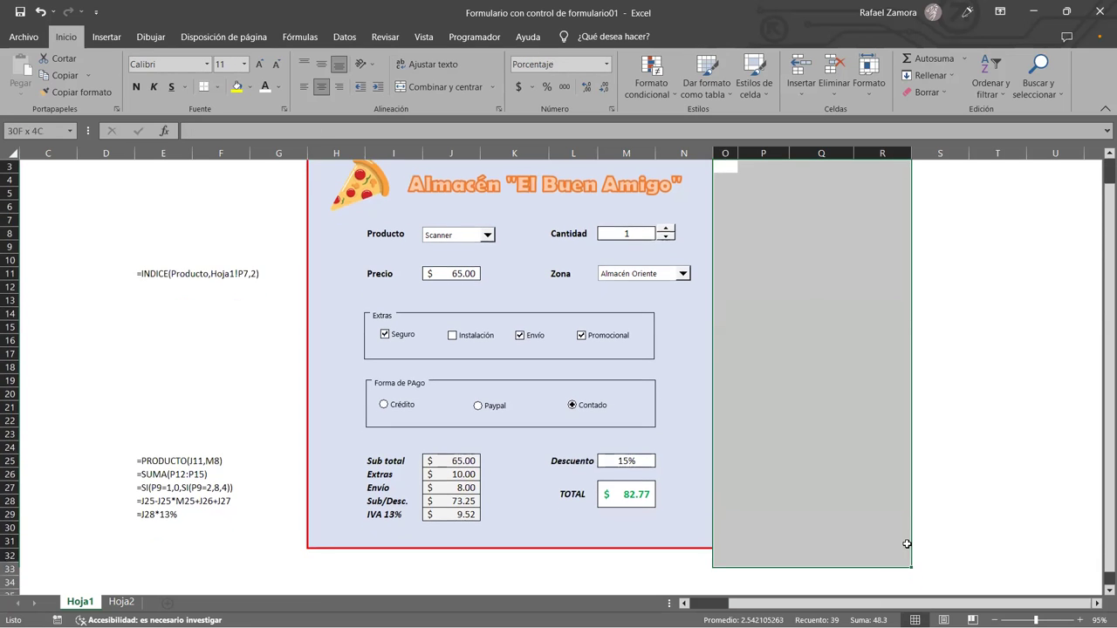
pyautogui.click(279, 87)
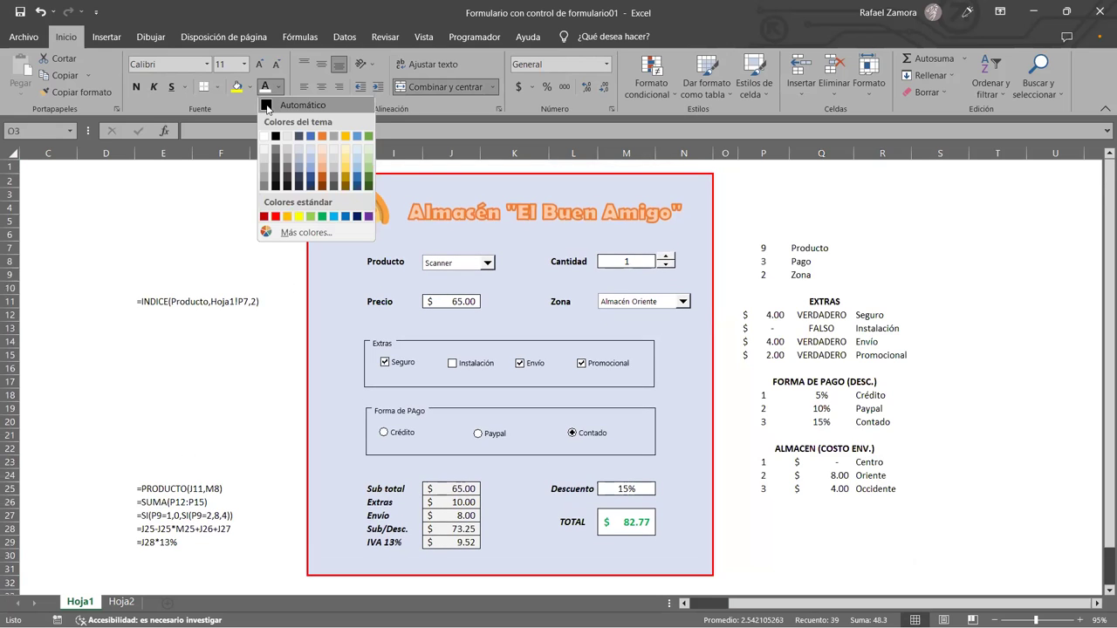
pyautogui.click(955, 446)
# Step: Reopen M25 to view its discount formula =SI(P8=1,5%,SI(P8=2,10%,15%))
pyautogui.hotkey('ctrl', 'z')
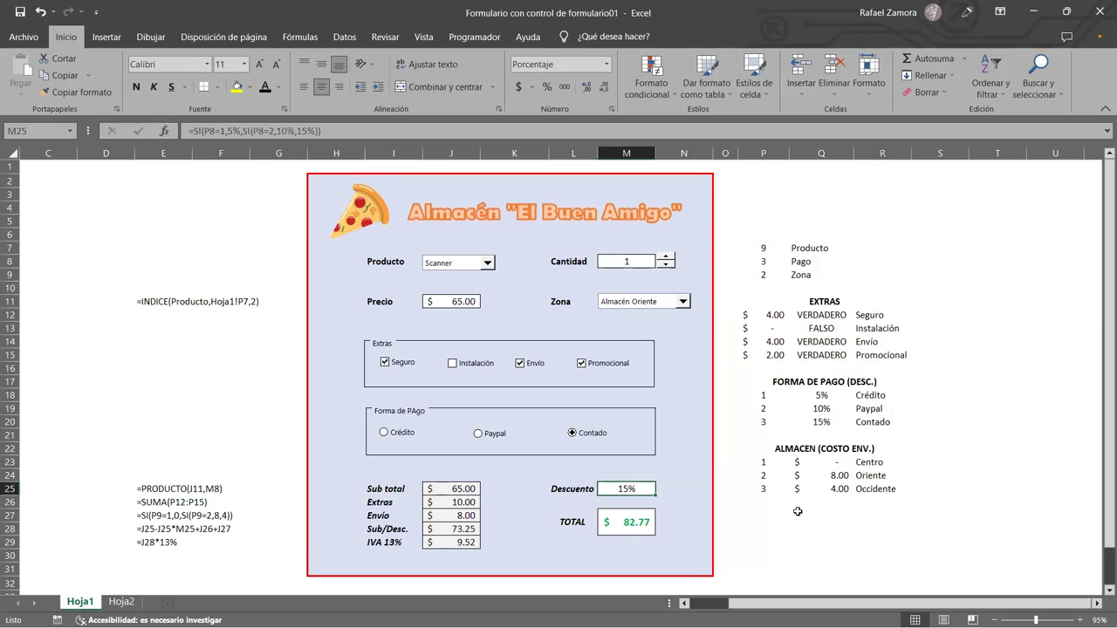
pyautogui.press('F2')
pyautogui.press('End')
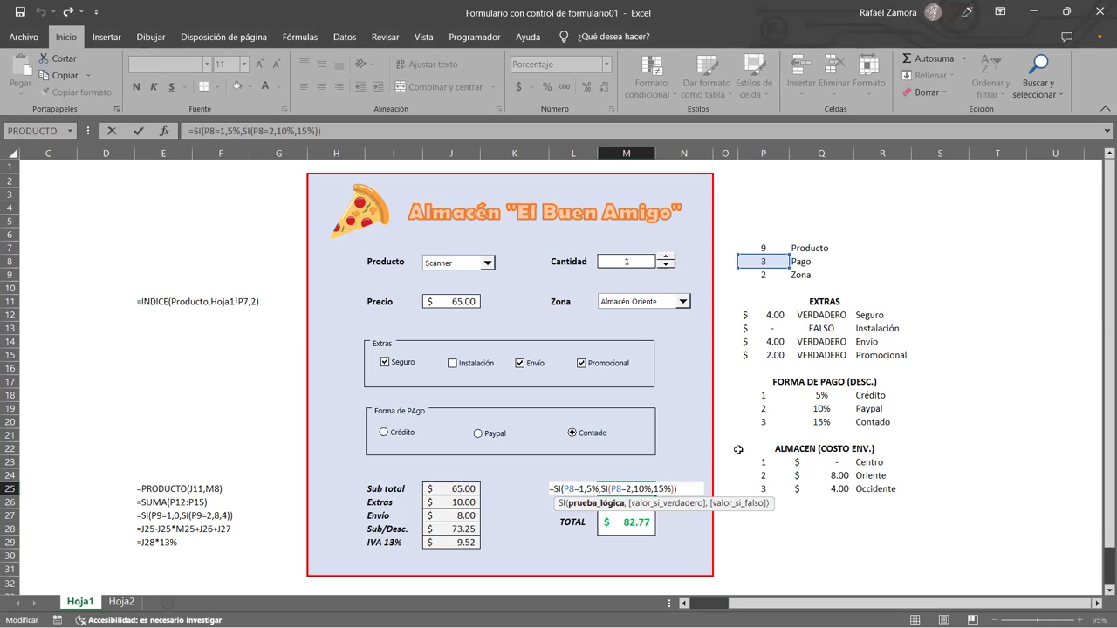
pyautogui.press('Right')
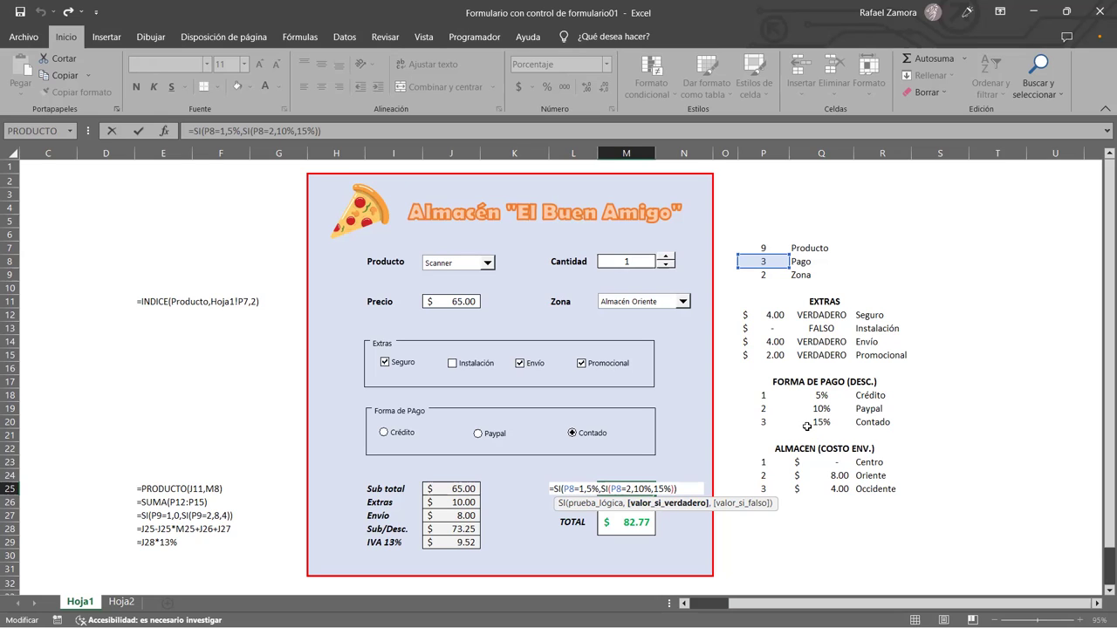
pyautogui.press('Right')
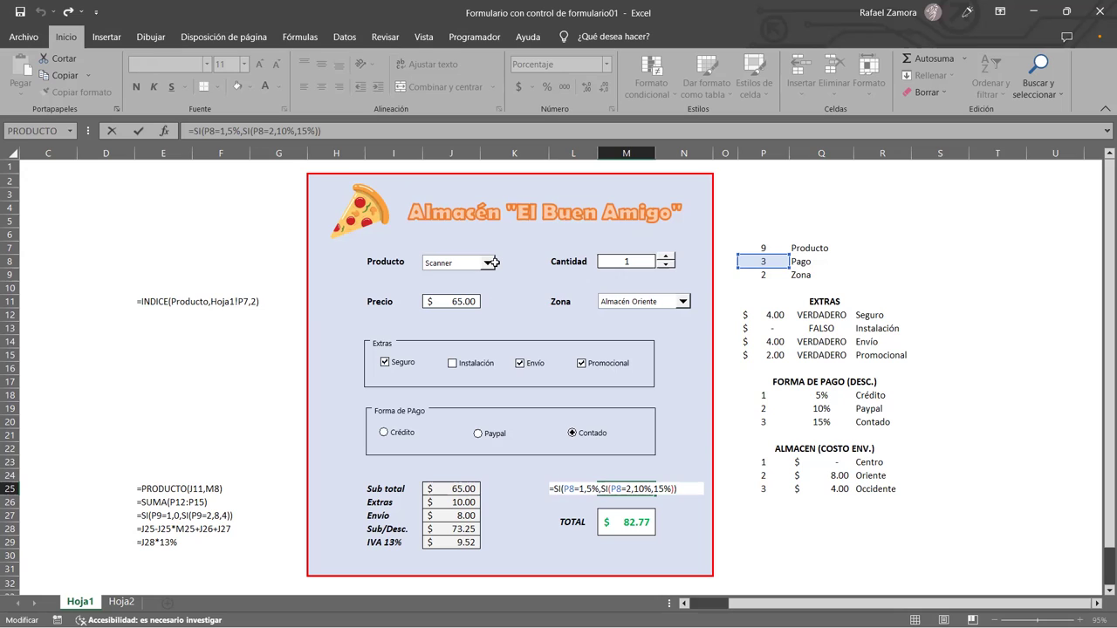
# Step: Choose PC Desktop as the product and raise the quantity to 3
pyautogui.click(493, 262)
pyautogui.click(487, 263)
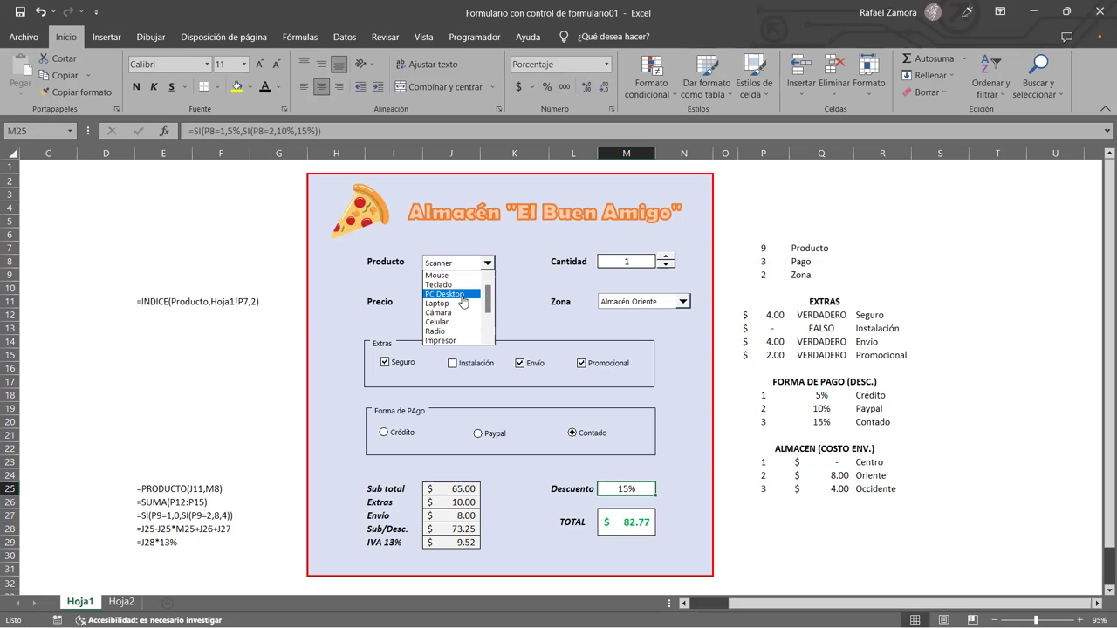
pyautogui.click(463, 297)
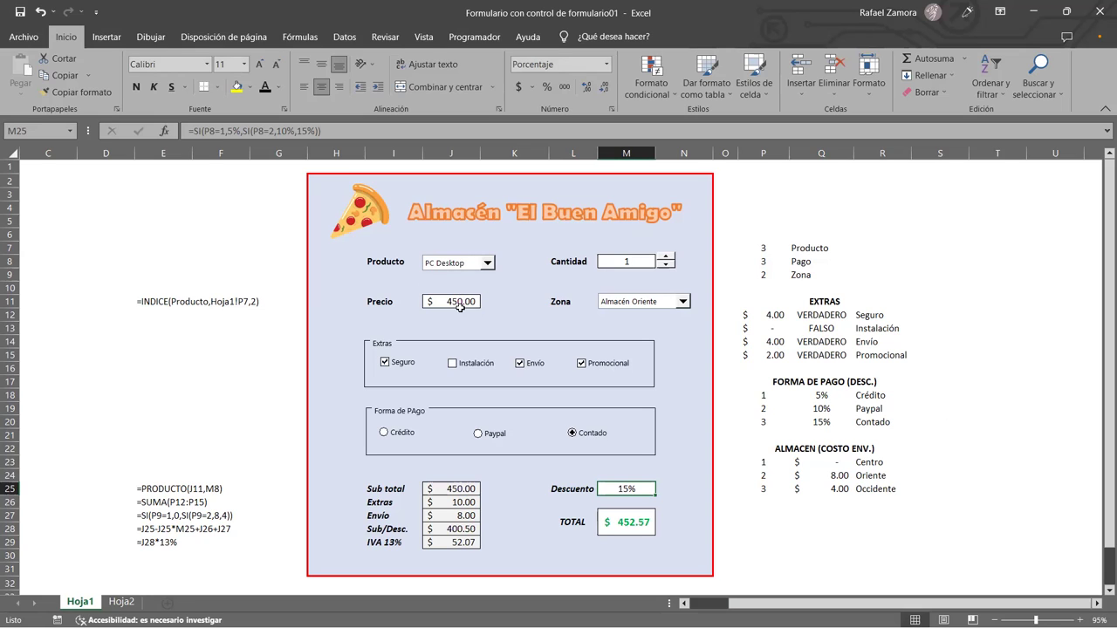
pyautogui.click(666, 256)
pyautogui.click(668, 270)
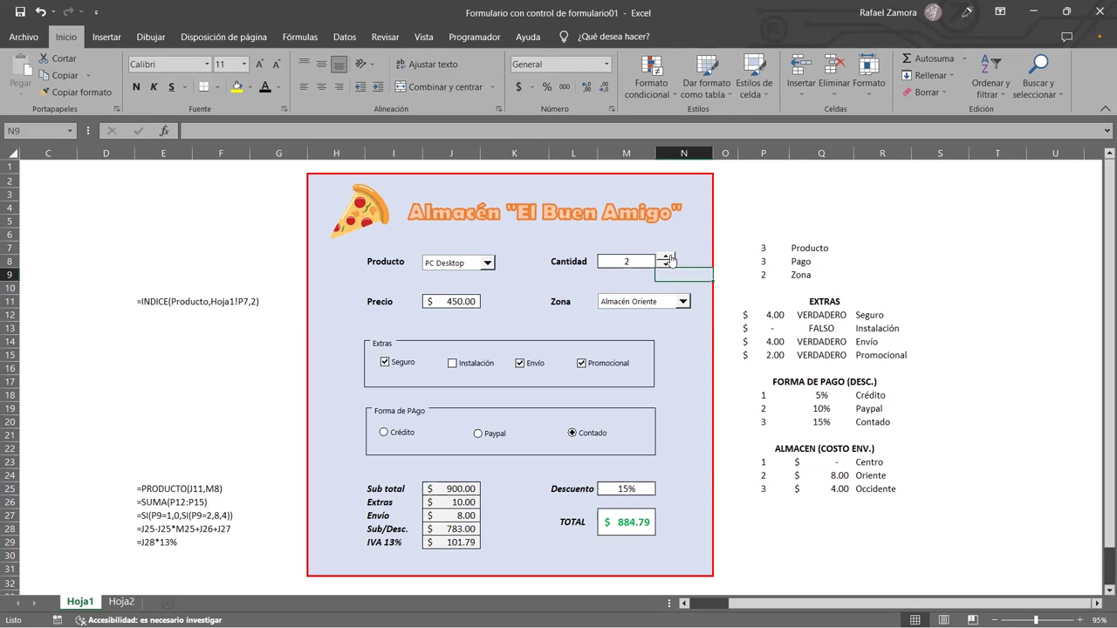
pyautogui.click(666, 259)
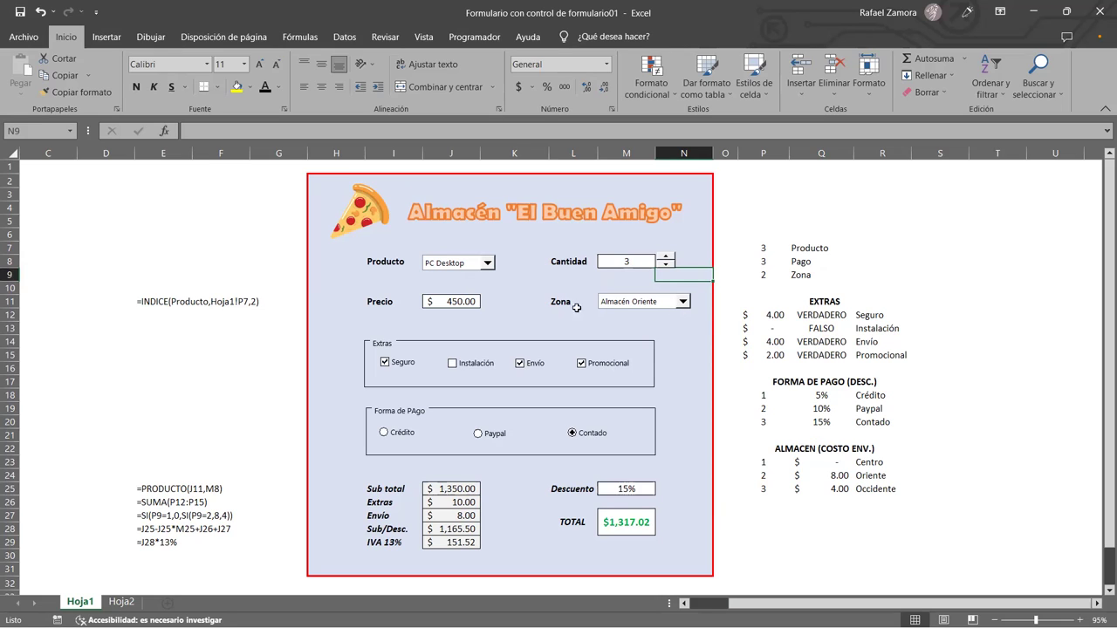
# Step: Set the Zona to Almacén Occidente
pyautogui.click(683, 302)
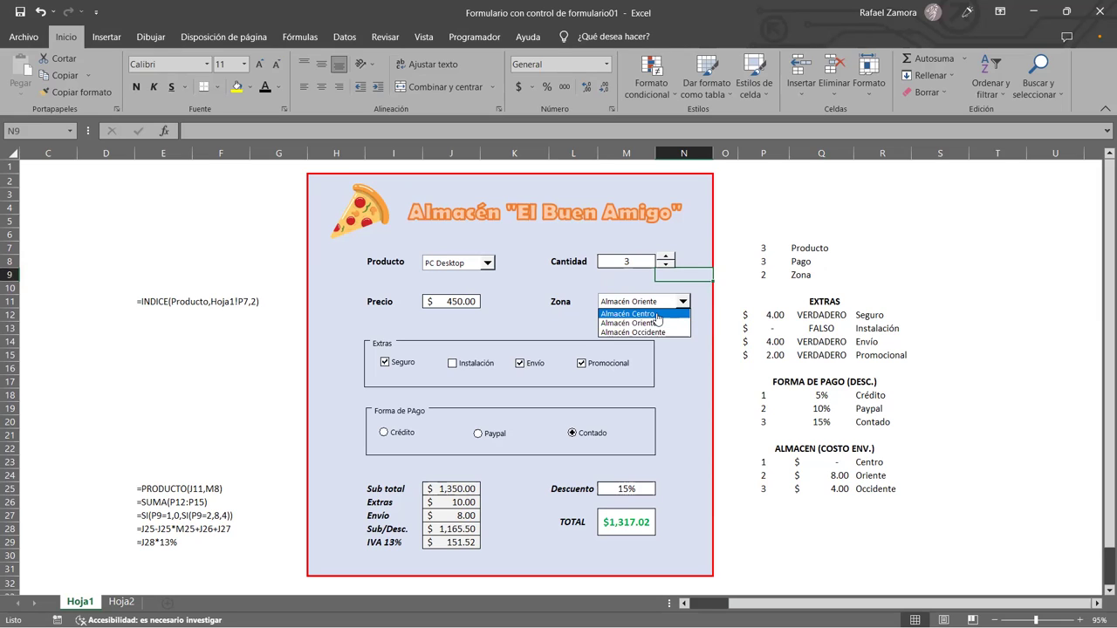
pyautogui.click(658, 315)
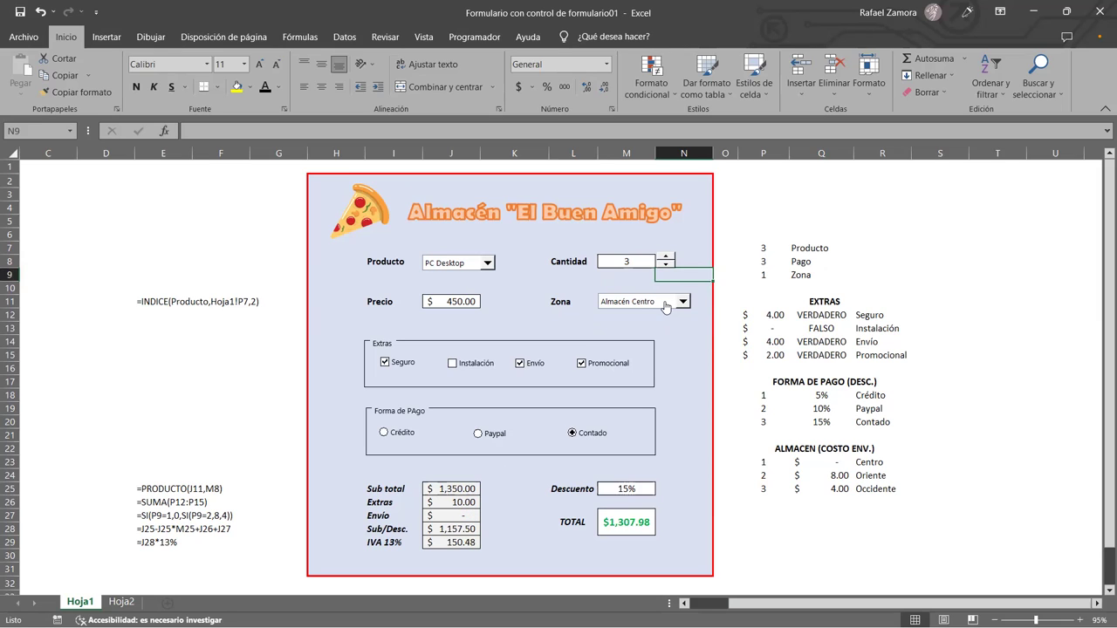
pyautogui.click(683, 306)
pyautogui.click(661, 325)
pyautogui.click(689, 305)
pyautogui.click(664, 335)
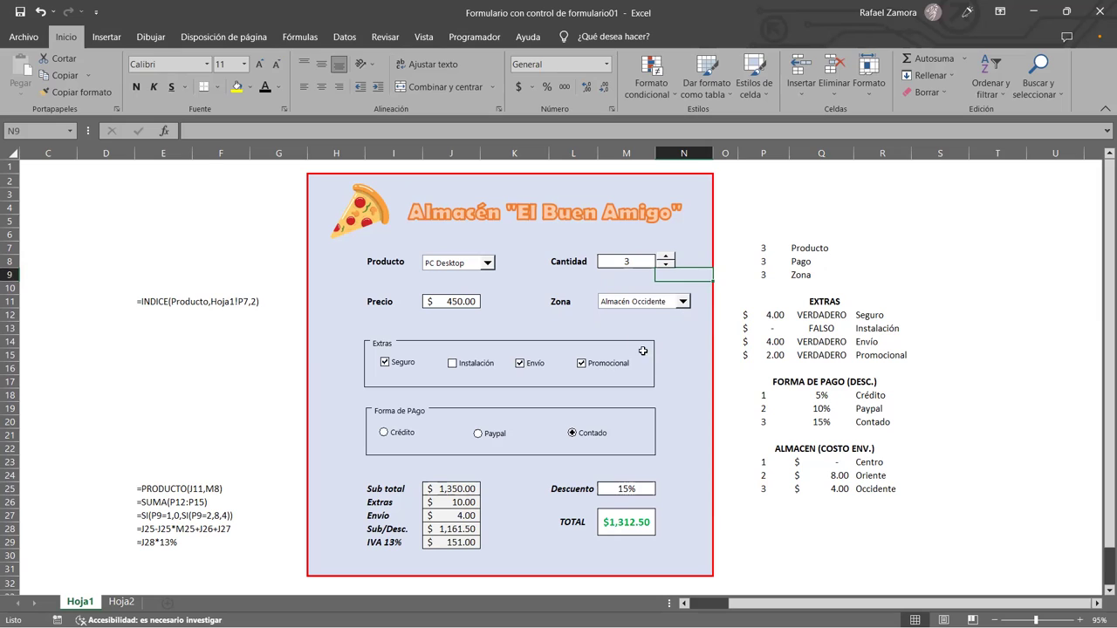
# Step: Leave only Instalación and Envío extras ticked and pay by Paypal for 10% discount
pyautogui.click(459, 365)
pyautogui.click(523, 364)
pyautogui.click(580, 365)
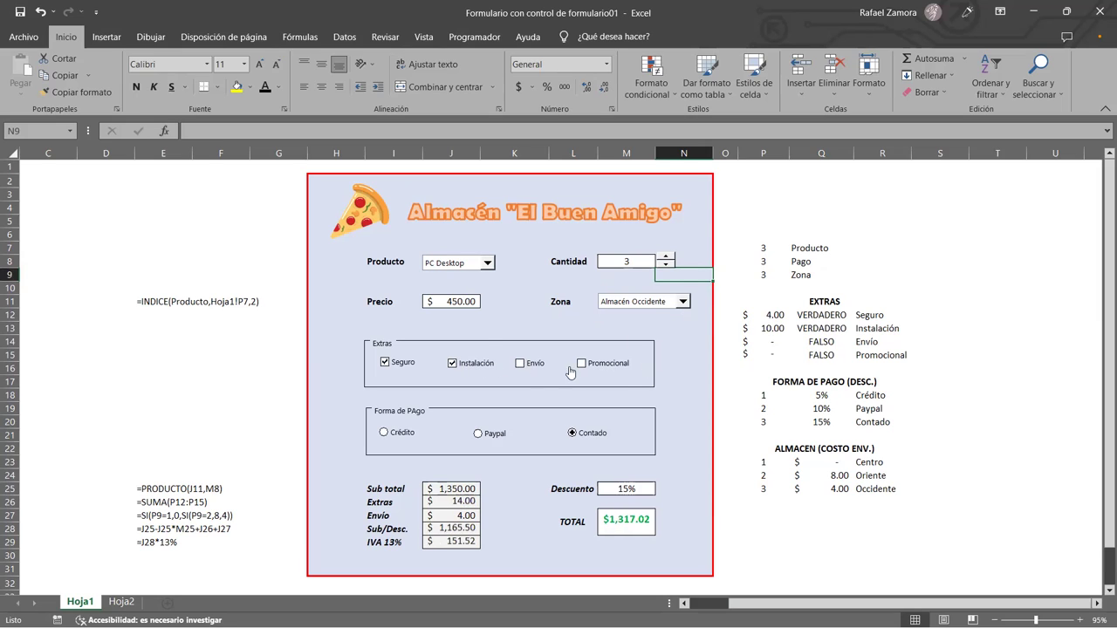
pyautogui.click(385, 362)
pyautogui.click(453, 364)
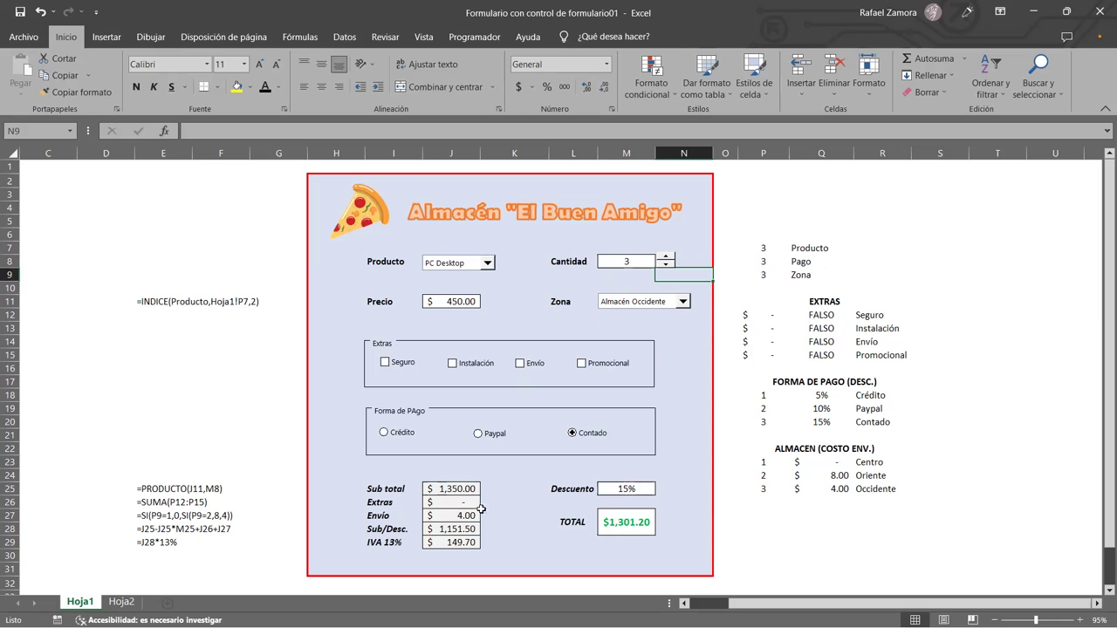
pyautogui.click(453, 364)
pyautogui.click(533, 367)
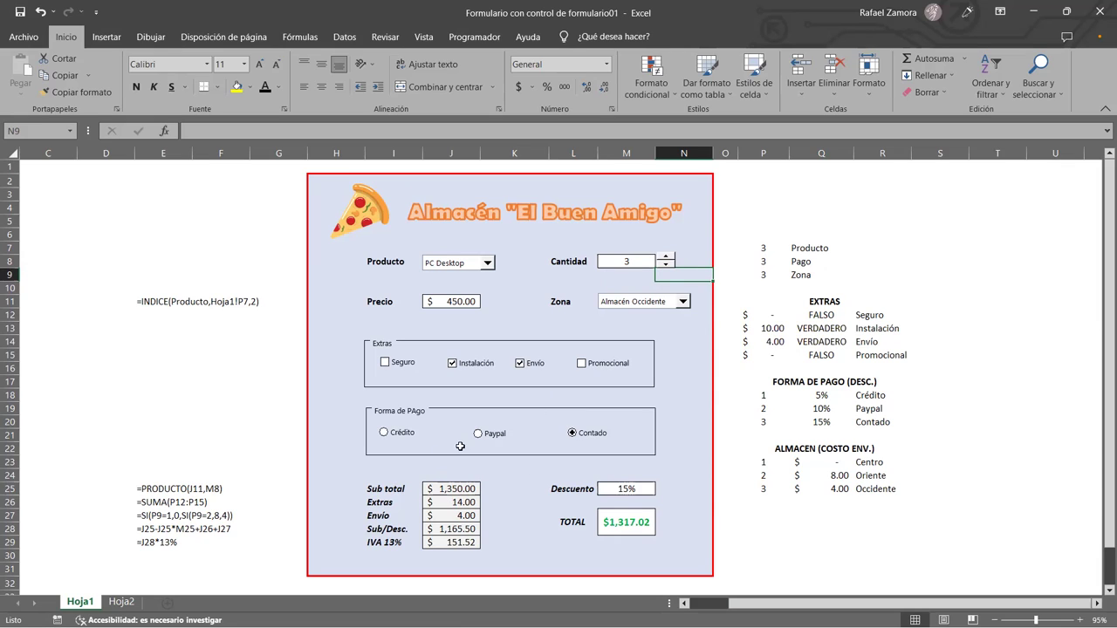
pyautogui.click(385, 433)
pyautogui.click(486, 434)
# Step: Switch payment back to Contado for a 15% discount and check the Sub/Desc. formula, unchanged
pyautogui.click(595, 434)
pyautogui.doubleClick(453, 529)
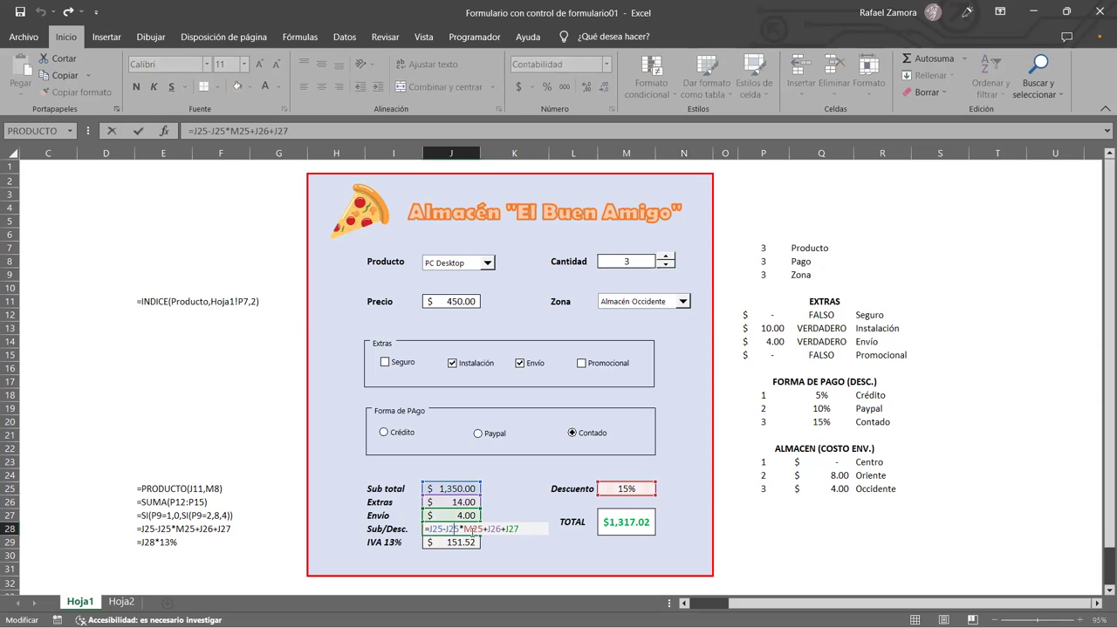
pyautogui.press('Escape')
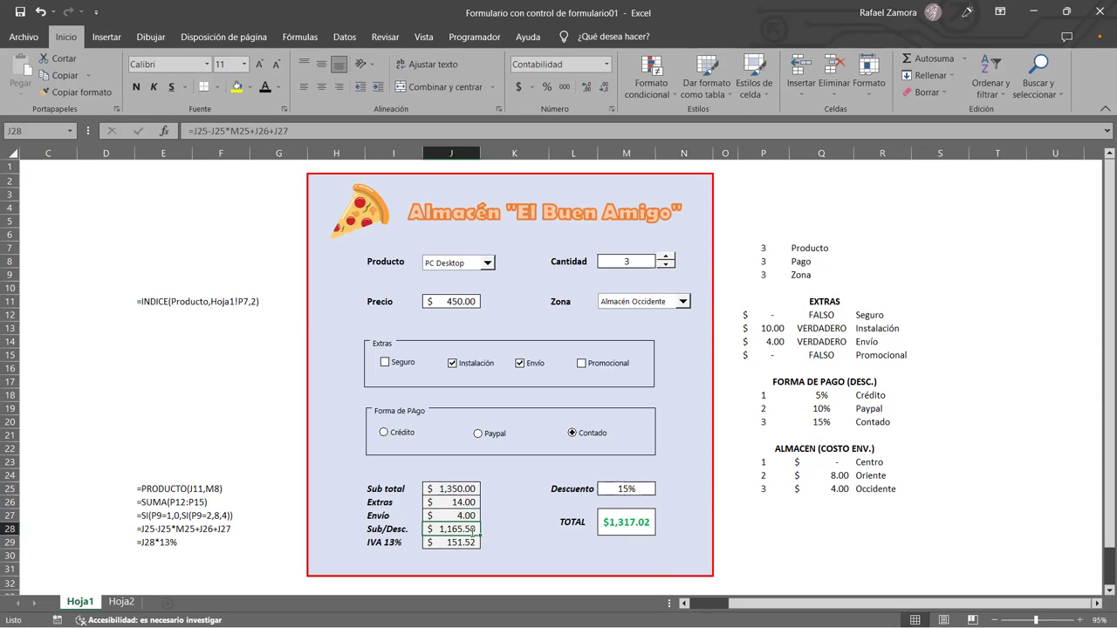
# Step: Inspect the IVA 13% and TOTAL =SUMA(J28:J29) formulas without changing them
pyautogui.click(467, 547)
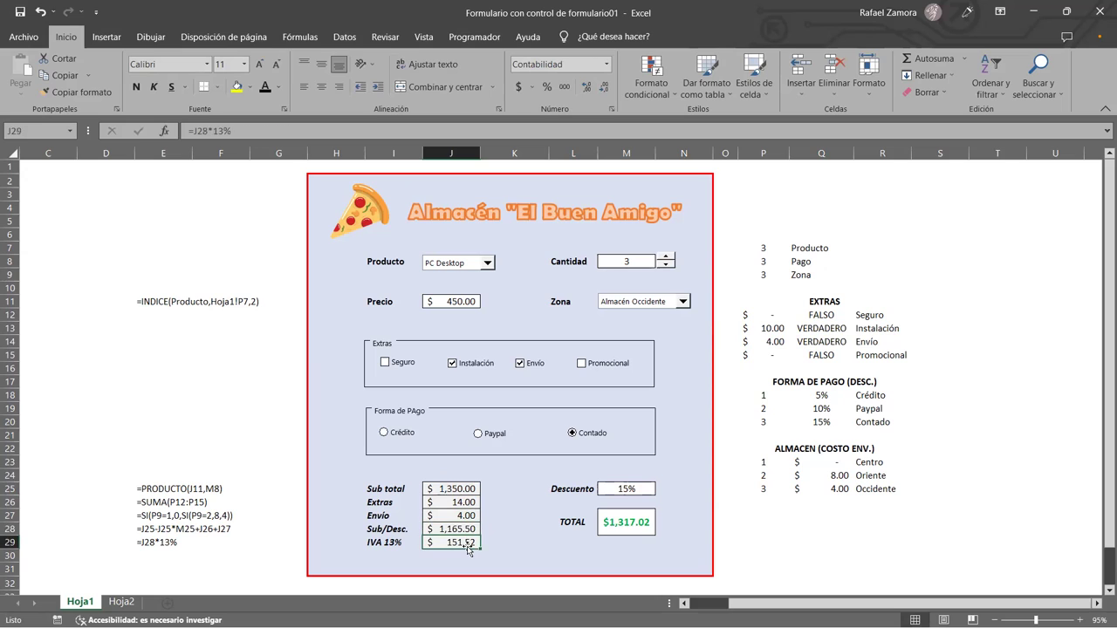
pyautogui.doubleClick(468, 545)
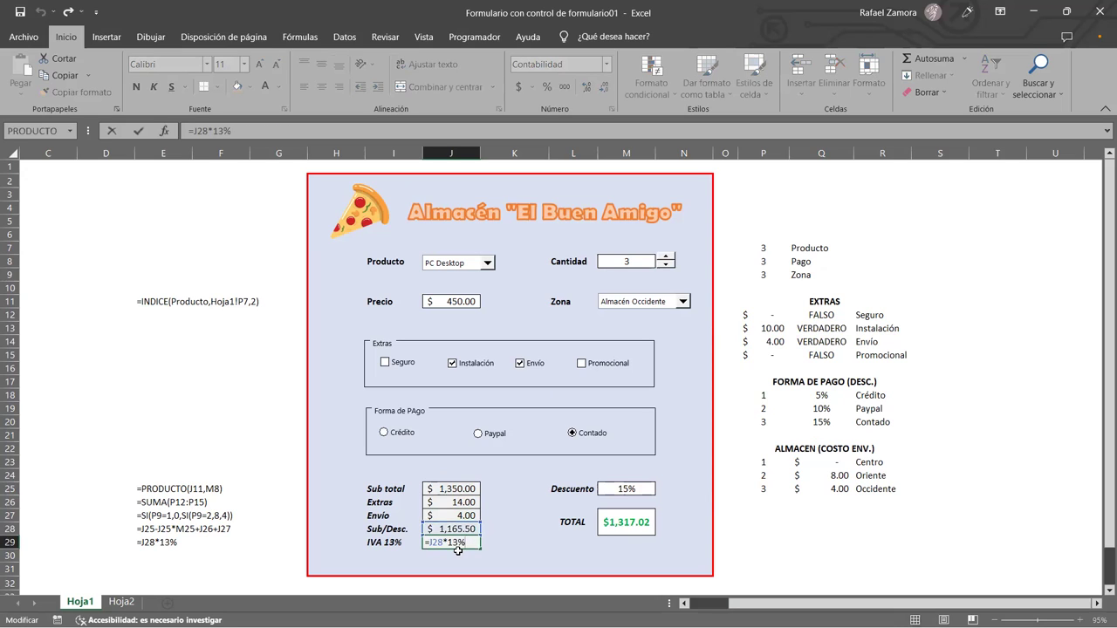
pyautogui.press('Escape')
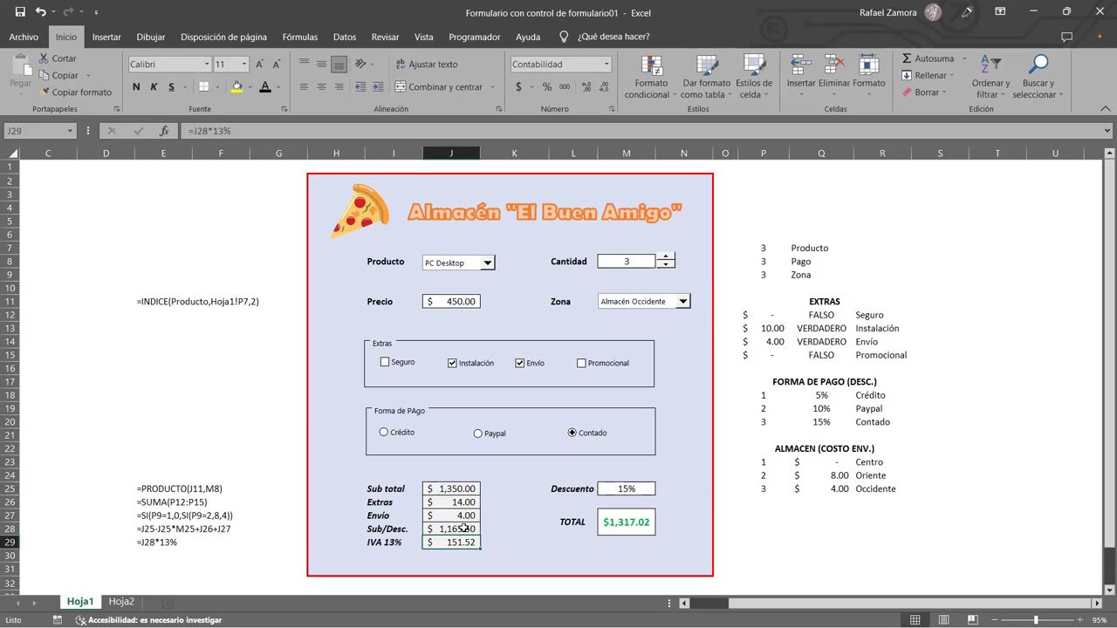
pyautogui.press('Up')
pyautogui.press('Right')
pyautogui.press('Right')
pyautogui.press('Right')
pyautogui.press('F2')
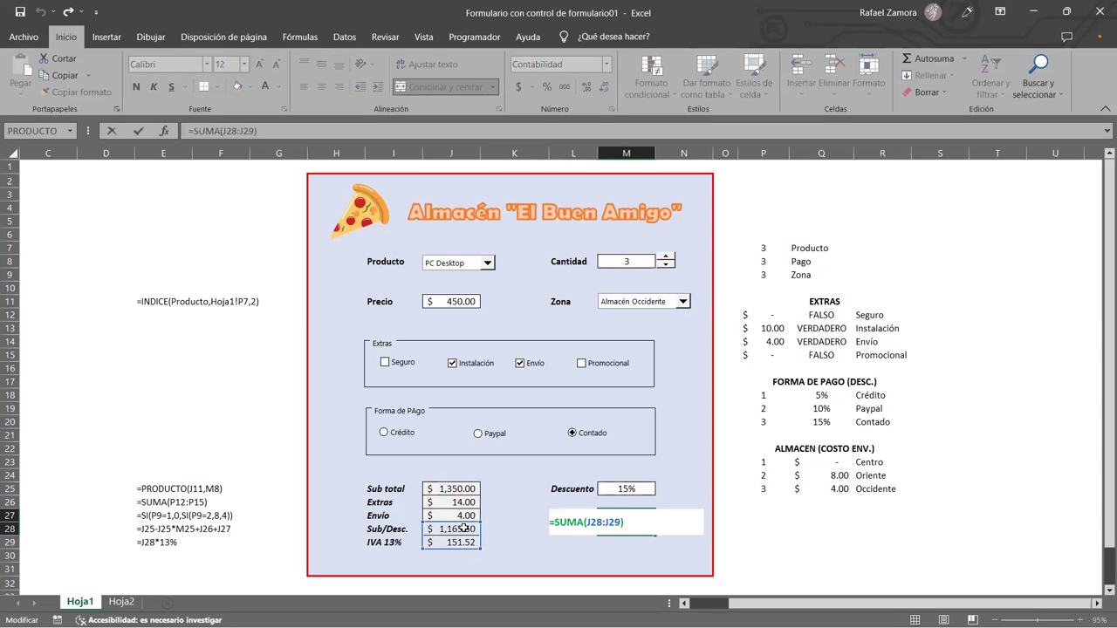
pyautogui.press('Escape')
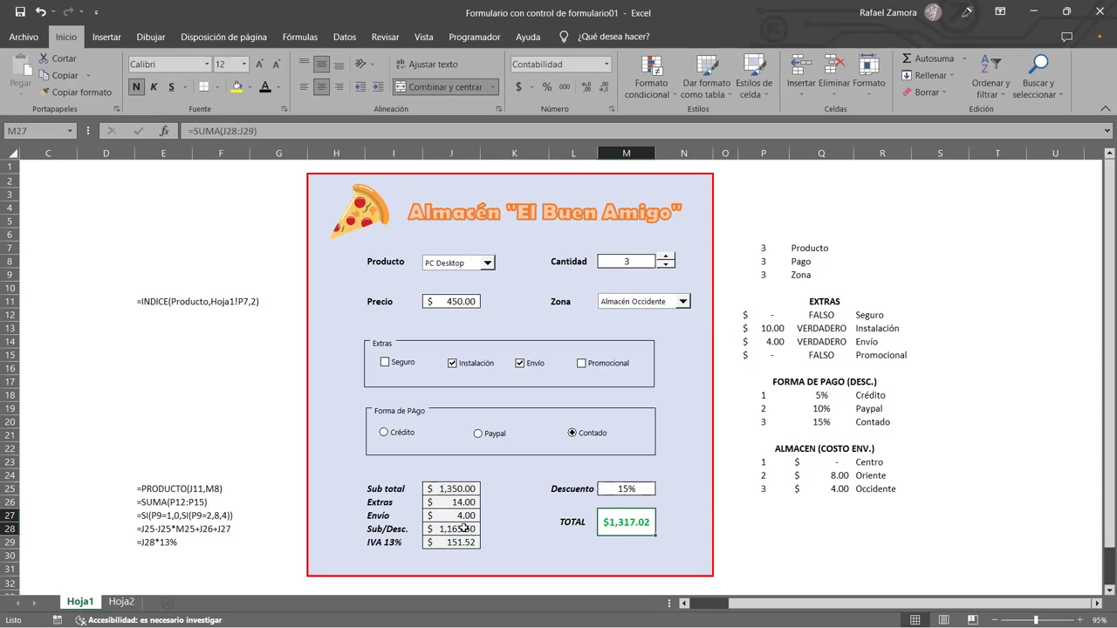
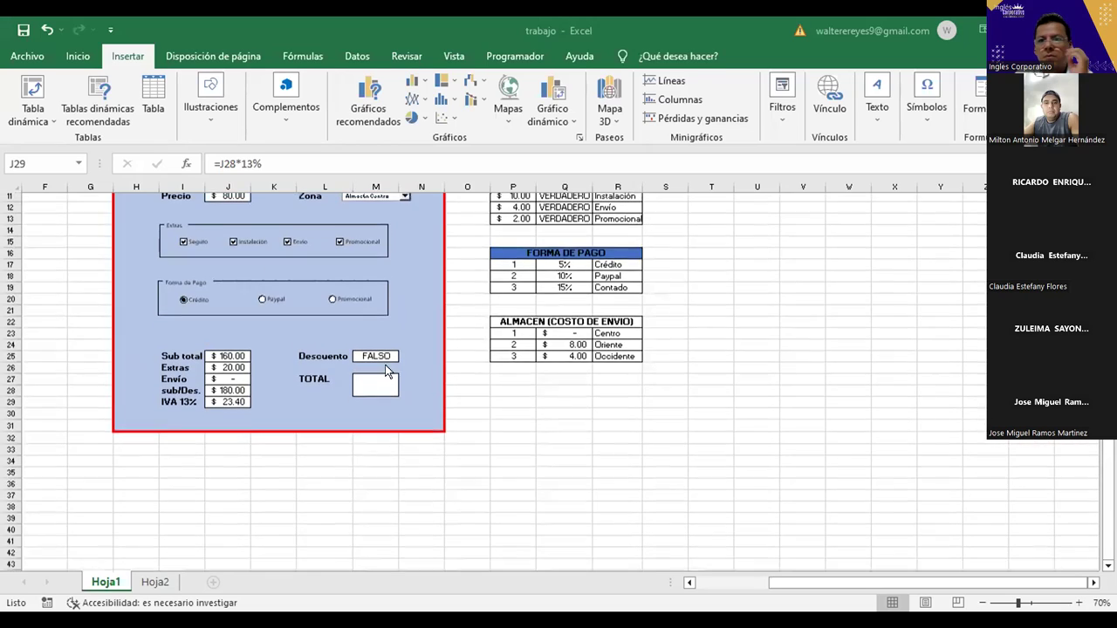
# Step: Review the nested SI discount formula in Descuento cell M25, which still shows FALSO
pyautogui.scroll(1, 410, 380)
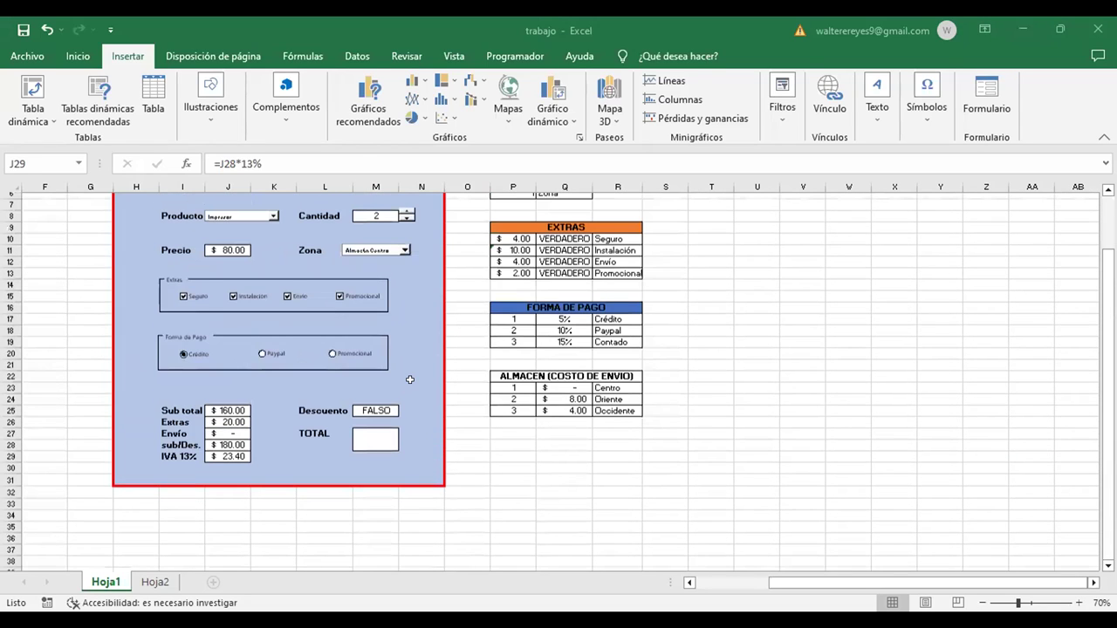
pyautogui.click(375, 411)
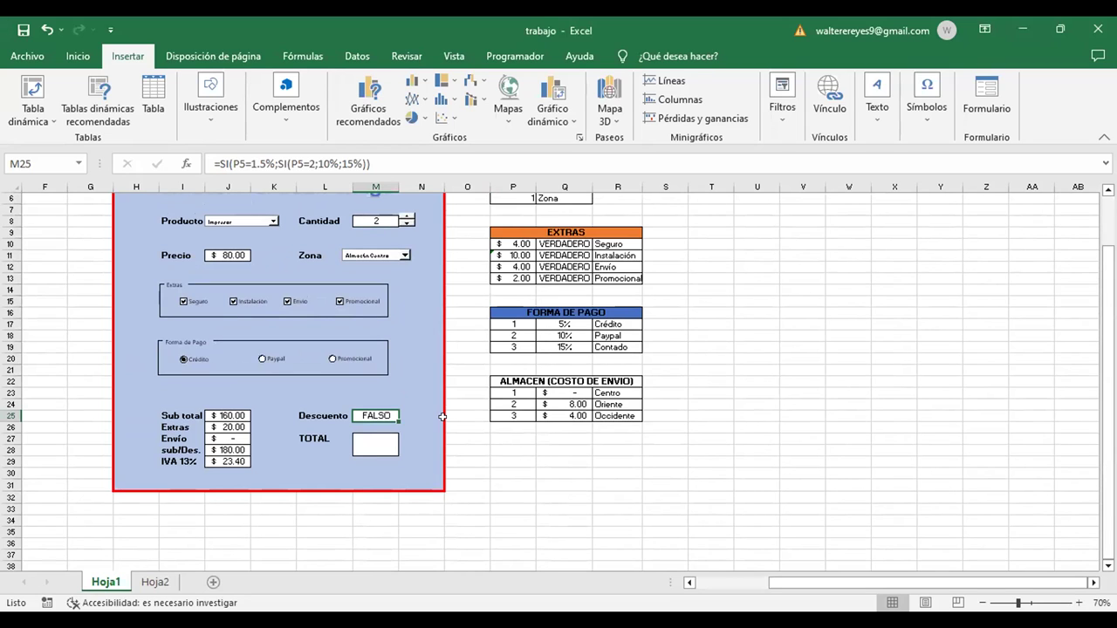
pyautogui.press('F2')
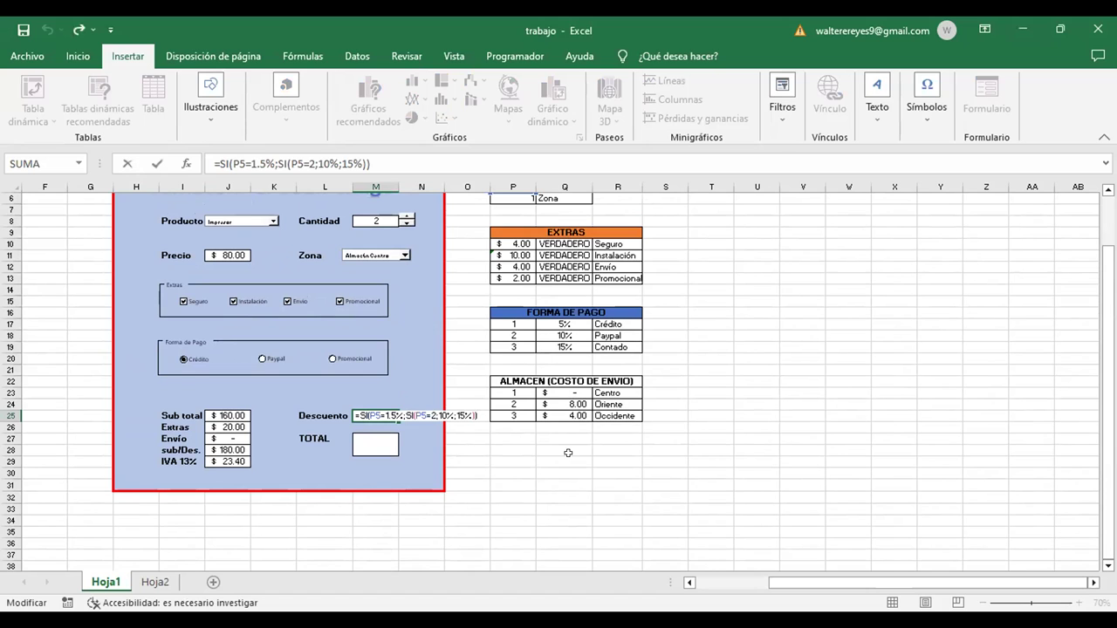
pyautogui.scroll(2, 565, 451)
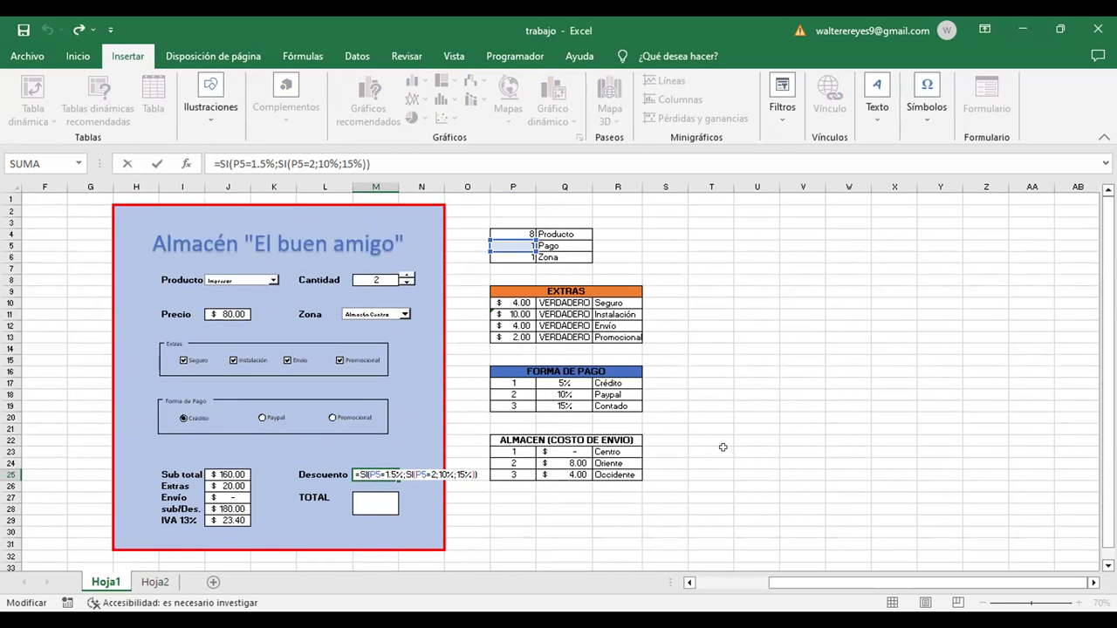
pyautogui.hotkey('ctrl', 'Return')
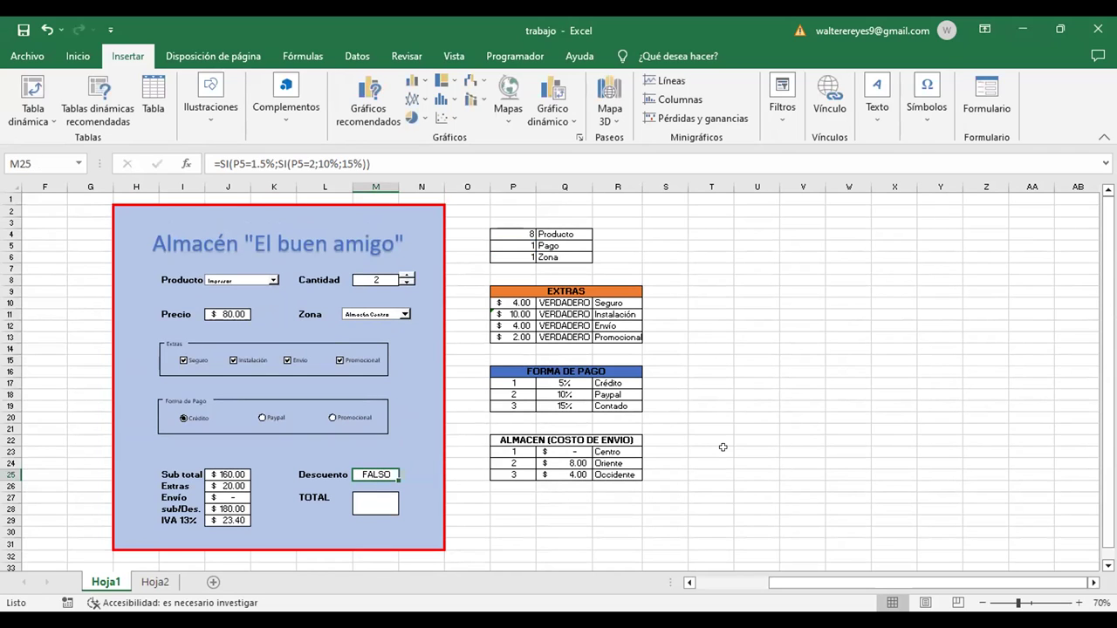
# Step: Select linked cell P5 and switch Forma de Pago between Paypal and Promocional to watch it change
pyautogui.click(526, 247)
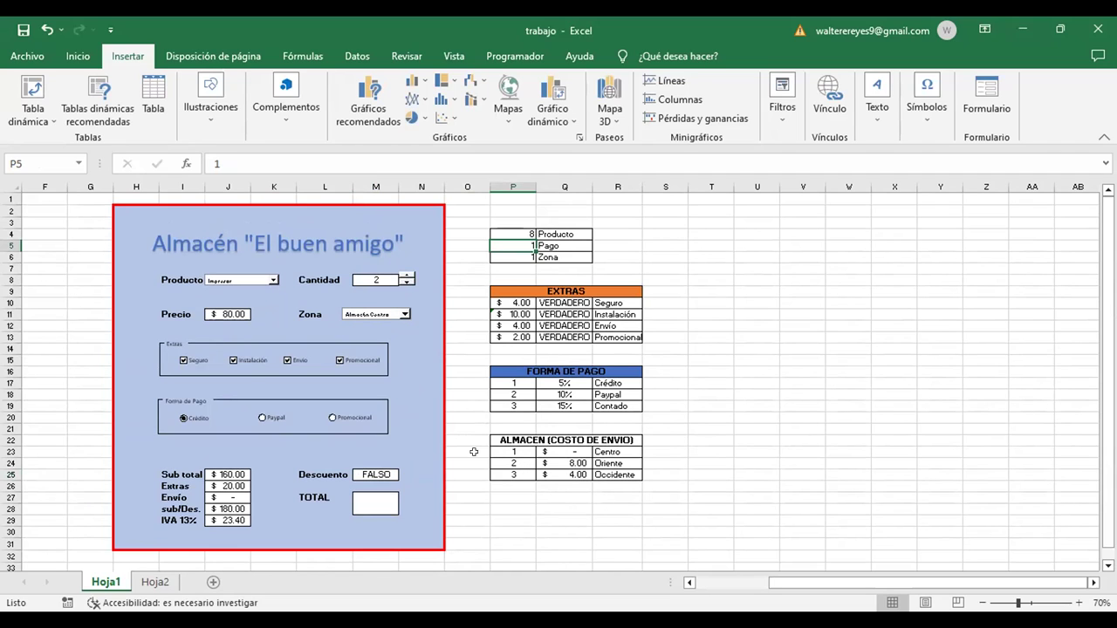
pyautogui.click(265, 418)
pyautogui.click(330, 417)
pyautogui.click(262, 417)
pyautogui.click(272, 417)
pyautogui.click(340, 415)
# Step: Correct the M25 formula to =SI(P5=1;5%;SI(P5=2;10%;15%)) so it returns 0.15
pyautogui.click(384, 474)
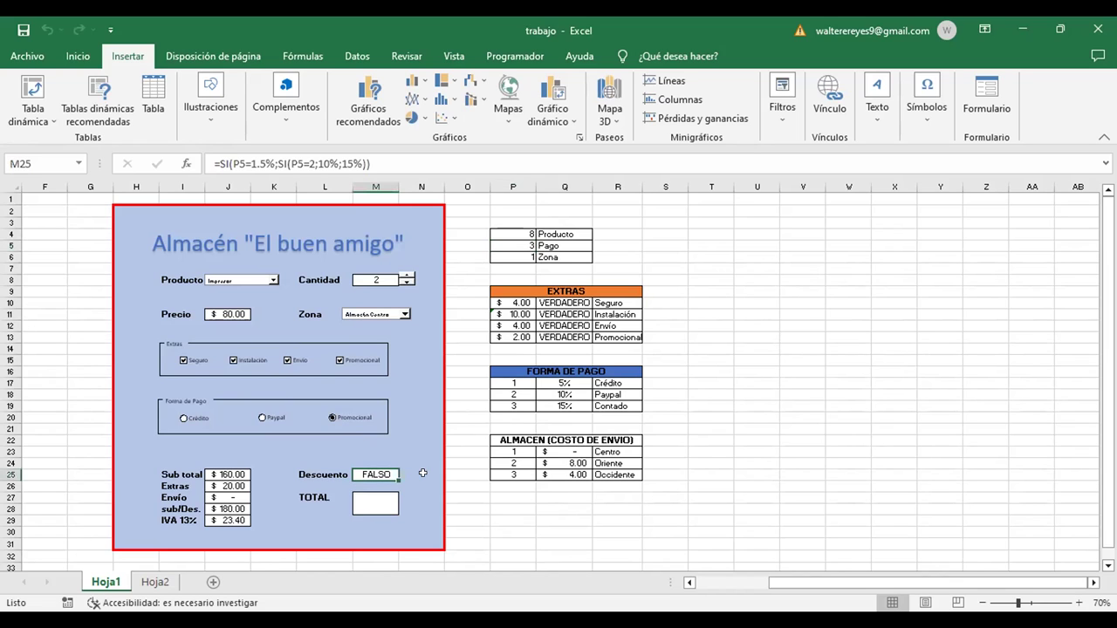
pyautogui.press('F2')
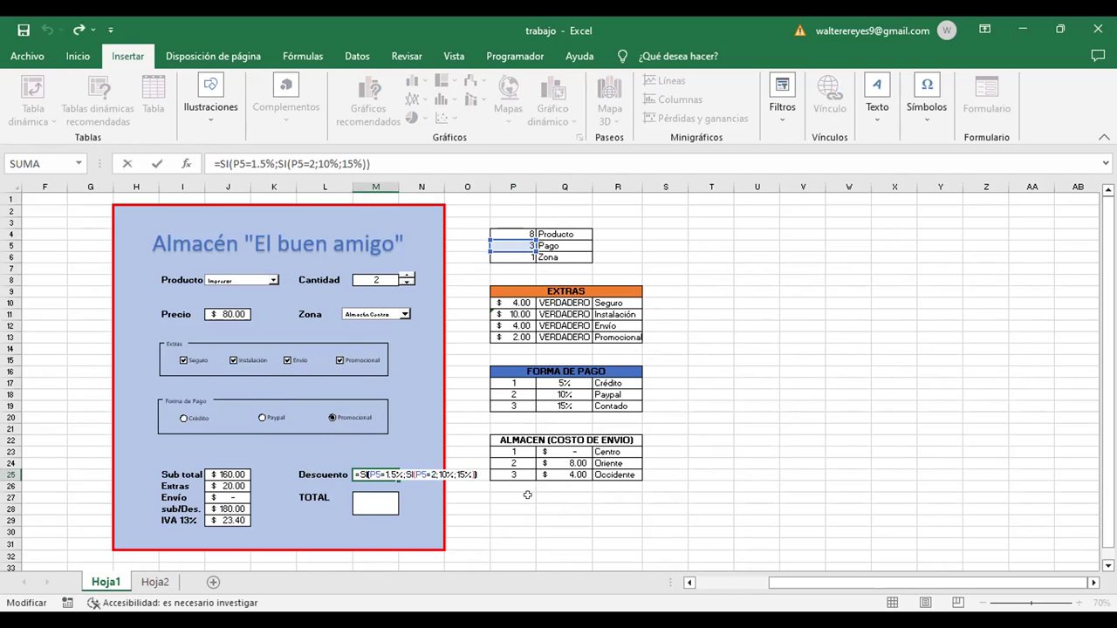
pyautogui.press('Left')
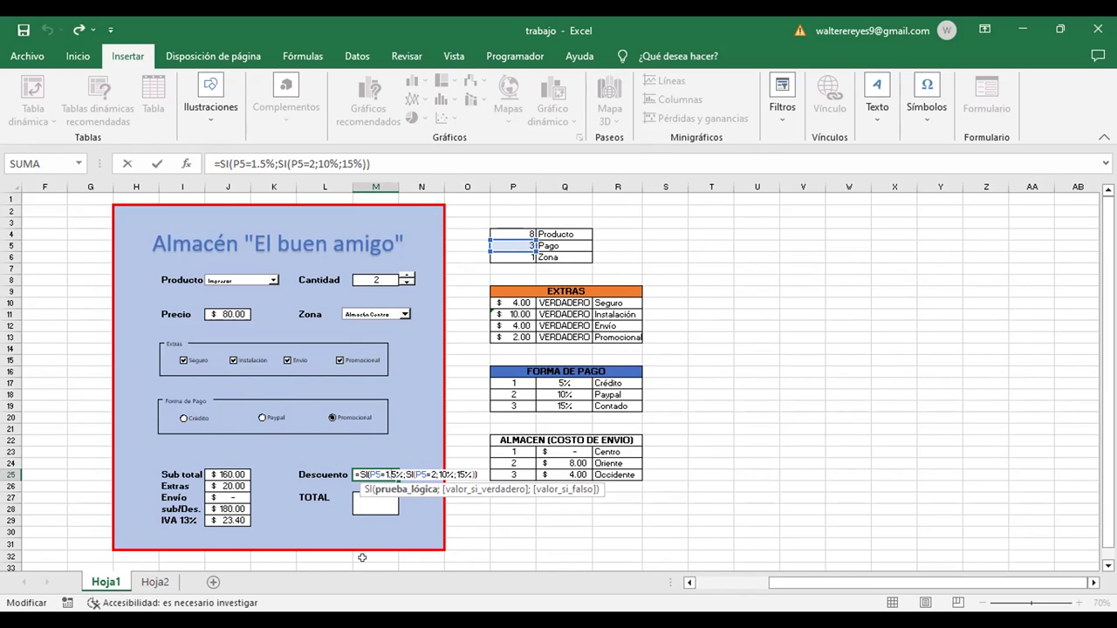
pyautogui.press('BackSpace')
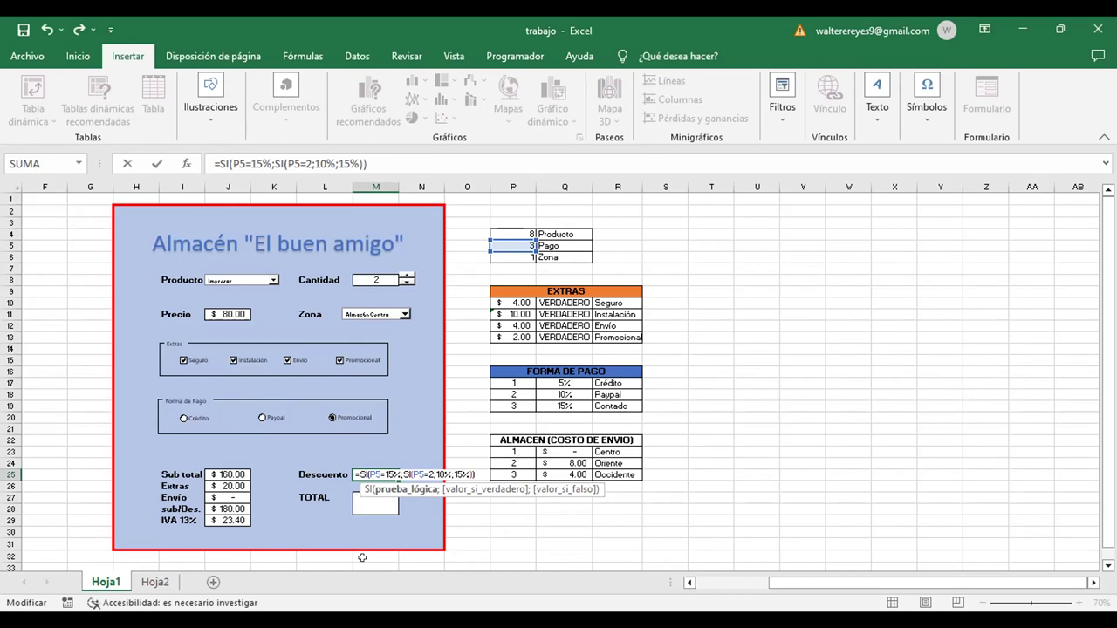
pyautogui.write(';')
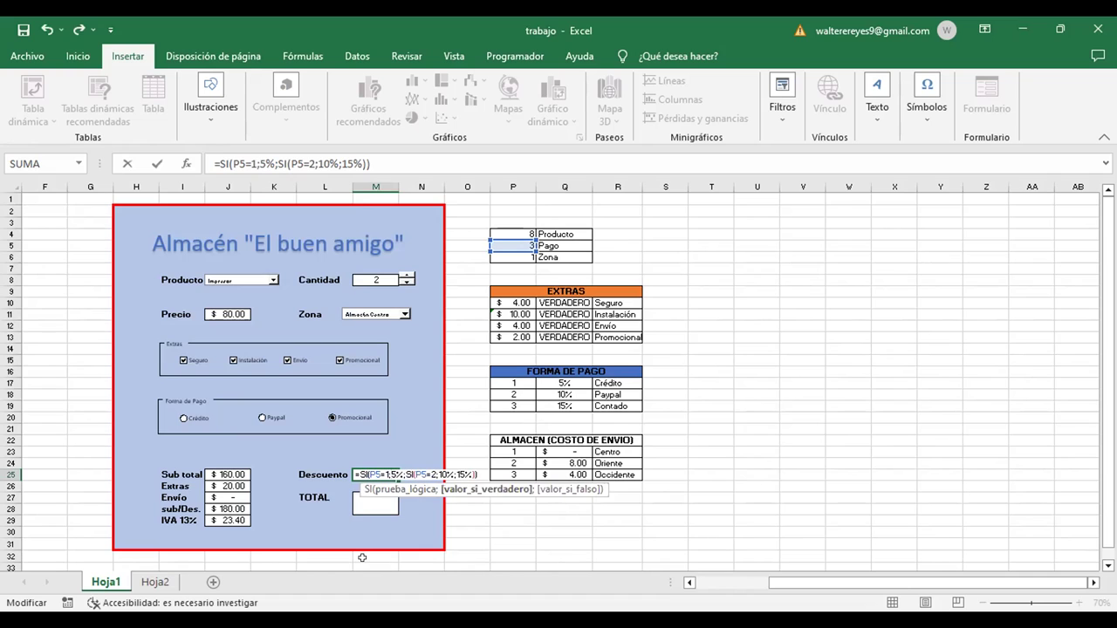
pyautogui.hotkey('ctrl', 'Return')
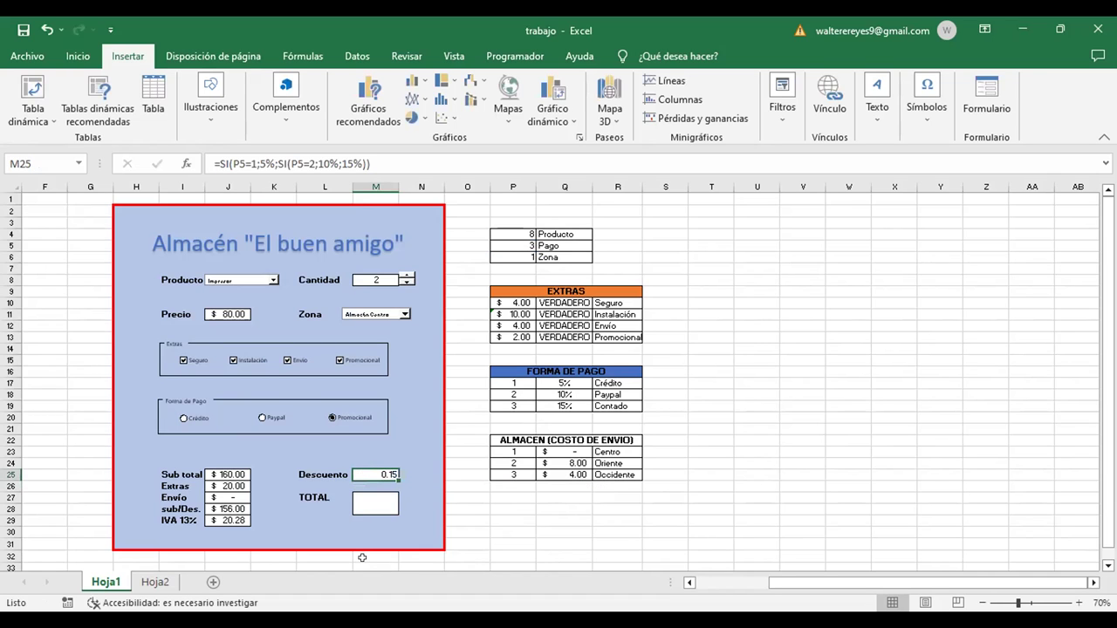
pyautogui.press('F2')
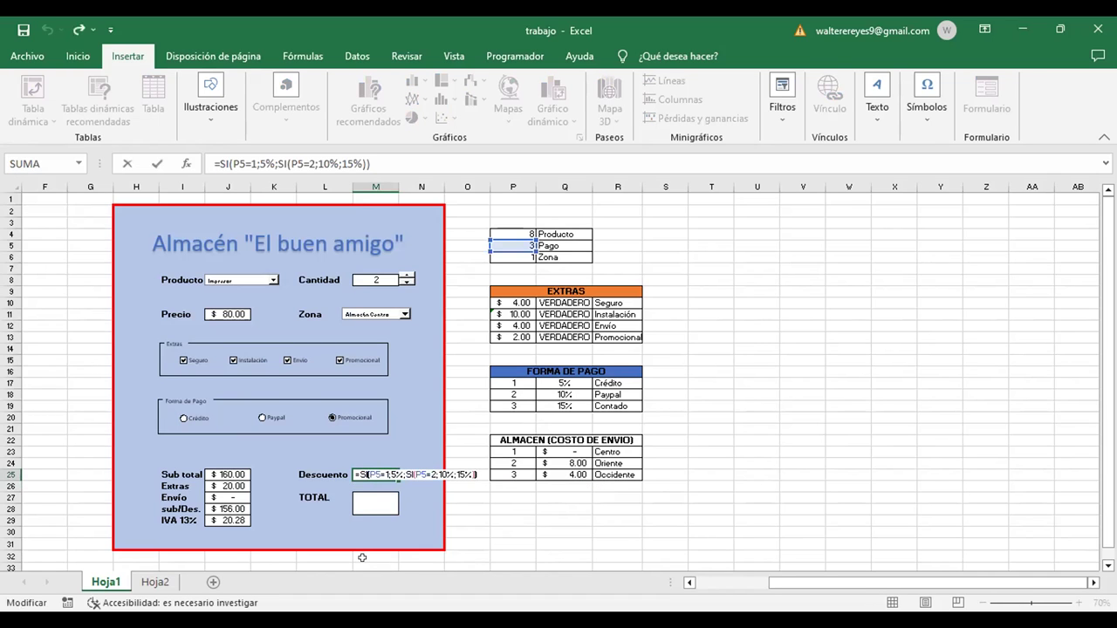
pyautogui.press('Left')
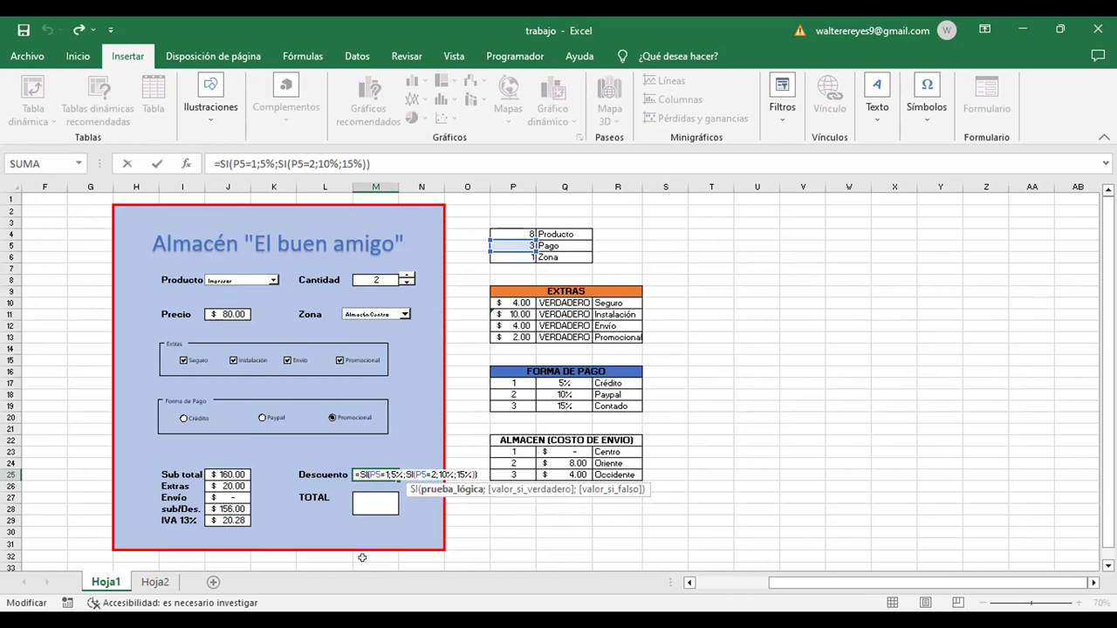
pyautogui.hotkey('ctrl', 'Return')
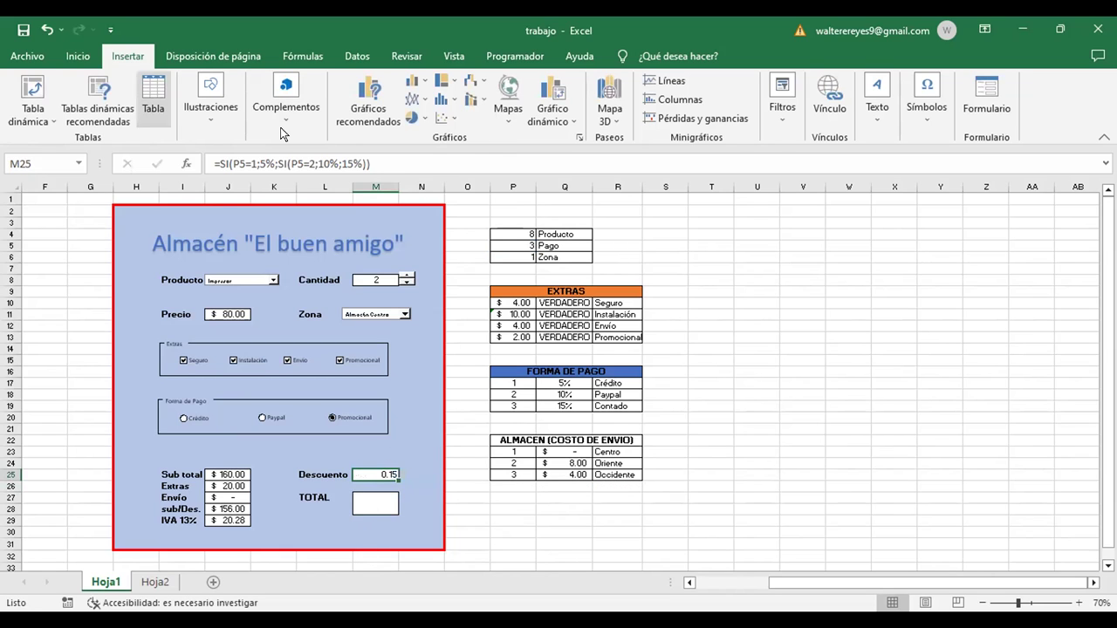
# Step: Apply the Porcentaje number format to Descuento so it displays 15.00%
pyautogui.click(78, 56)
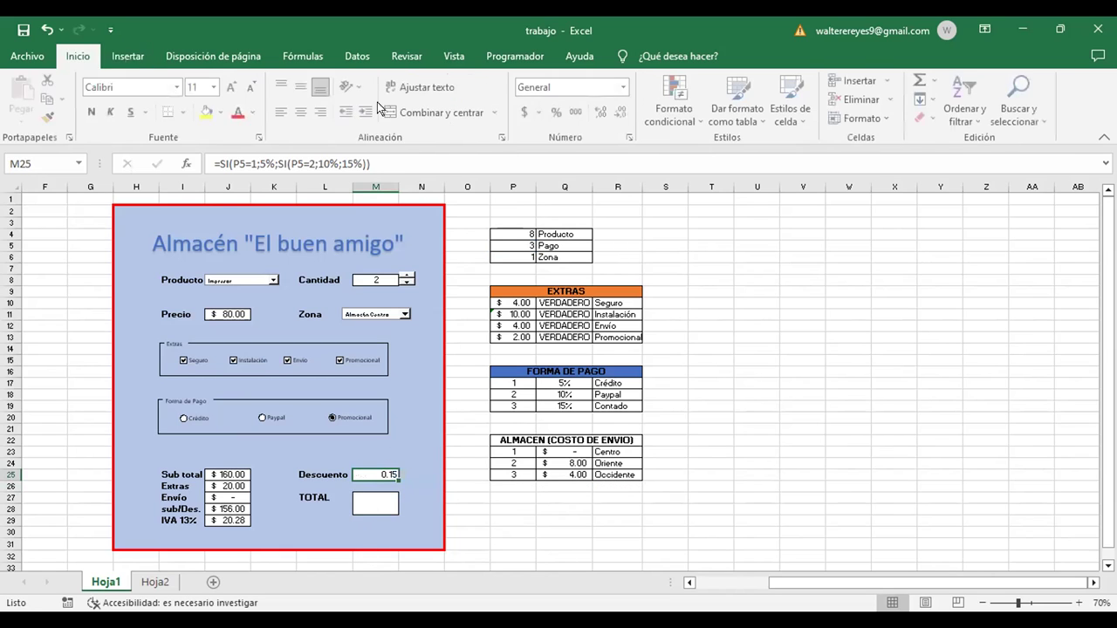
pyautogui.click(563, 87)
pyautogui.write('Porcentaje')
pyautogui.press('Return')
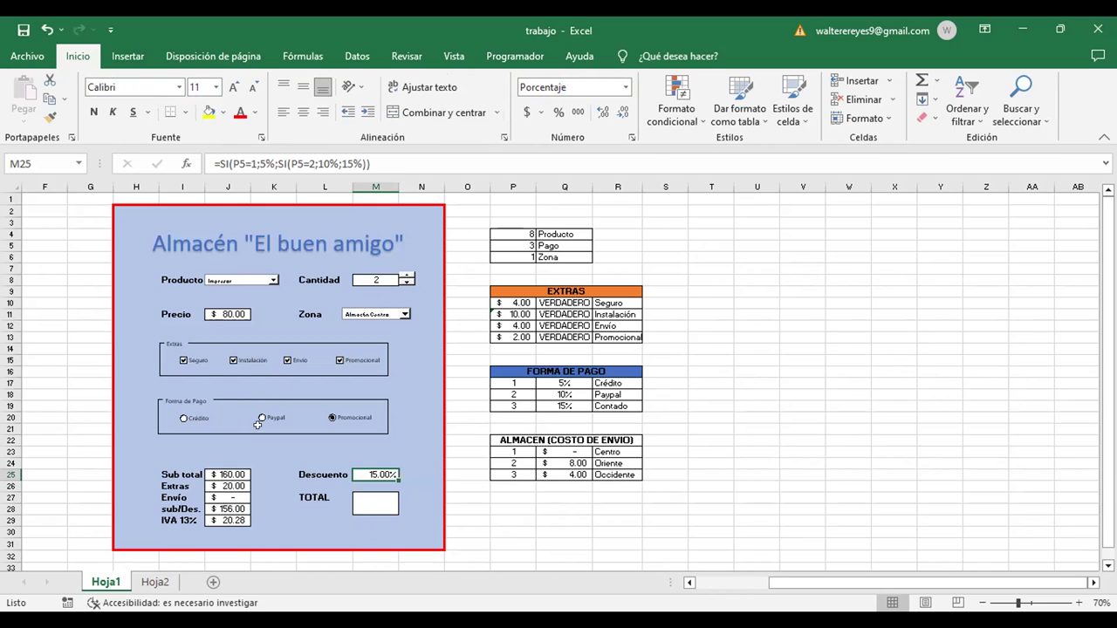
# Step: Test the Crédito, Paypal and Promocional discounts, then remove both decimals so Descuento shows 15%
pyautogui.click(198, 418)
pyautogui.click(262, 418)
pyautogui.click(336, 419)
pyautogui.click(620, 112)
pyautogui.click(620, 111)
# Step: Untick the Promocional, Envío and Instalación extras, leaving only Seguro
pyautogui.click(339, 360)
pyautogui.click(287, 360)
pyautogui.click(232, 359)
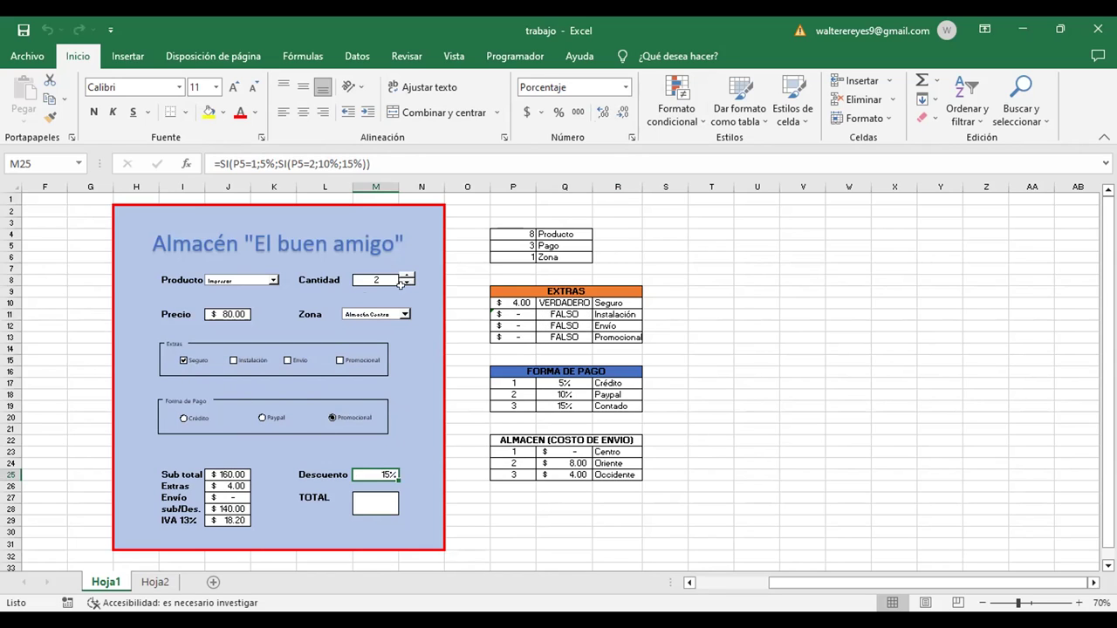
# Step: Set Zona to Almacén Occidente after trying Almacén Oriente and Almacén Centro
pyautogui.click(404, 314)
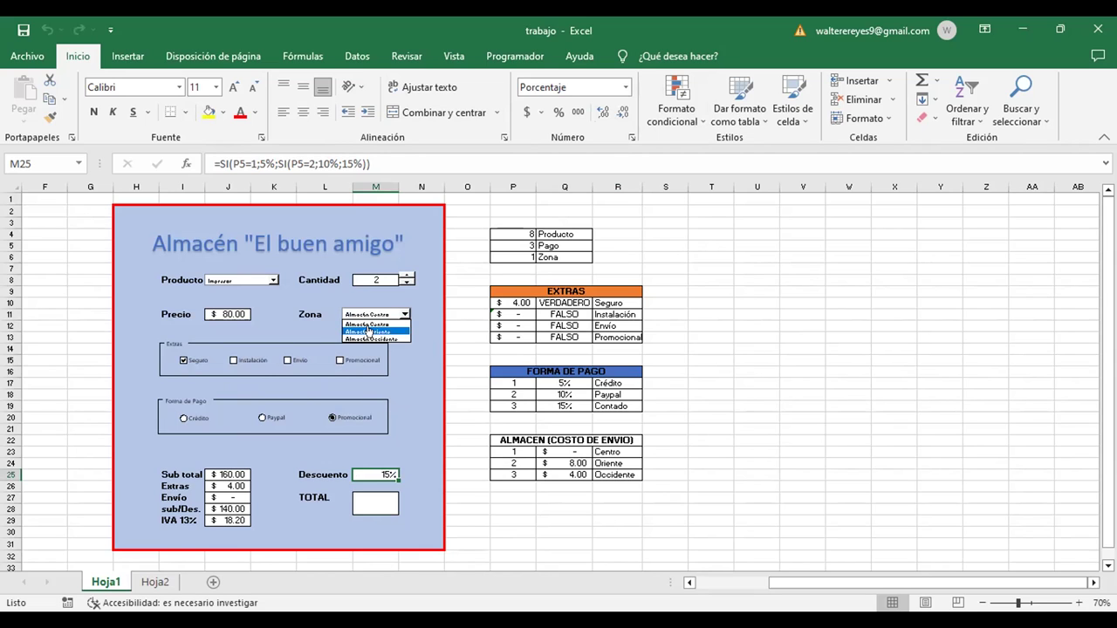
pyautogui.click(401, 331)
pyautogui.click(403, 314)
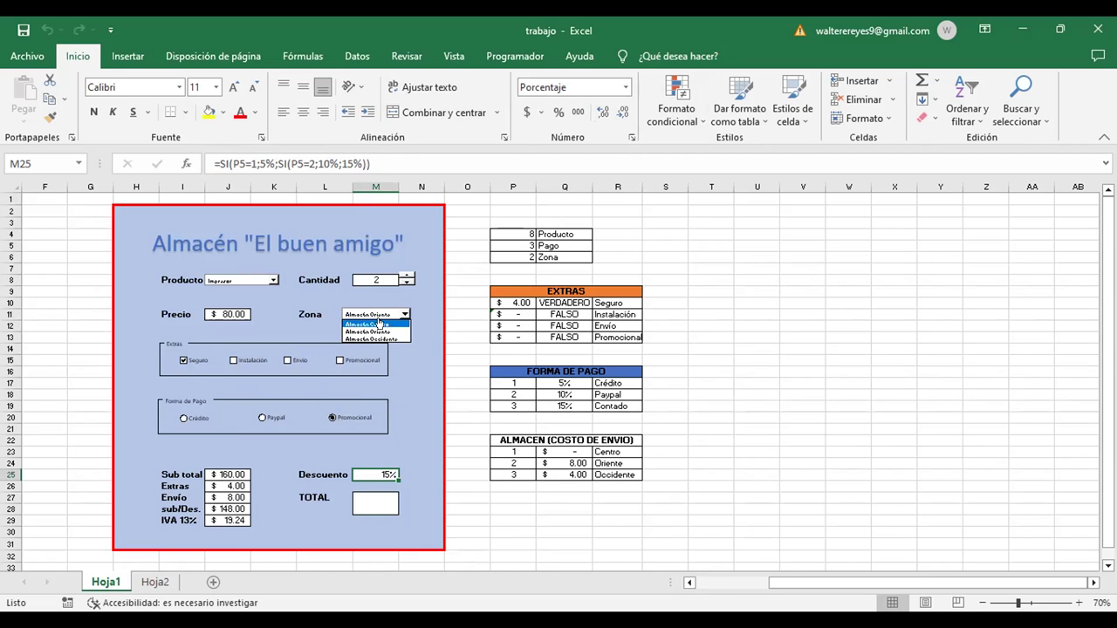
pyautogui.click(378, 324)
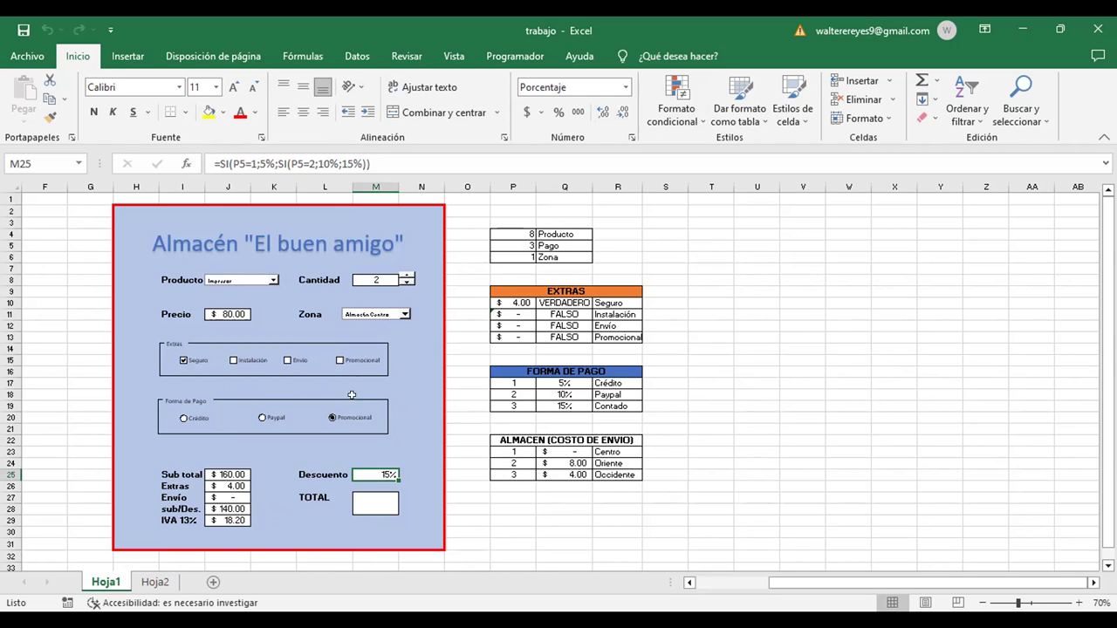
pyautogui.click(405, 315)
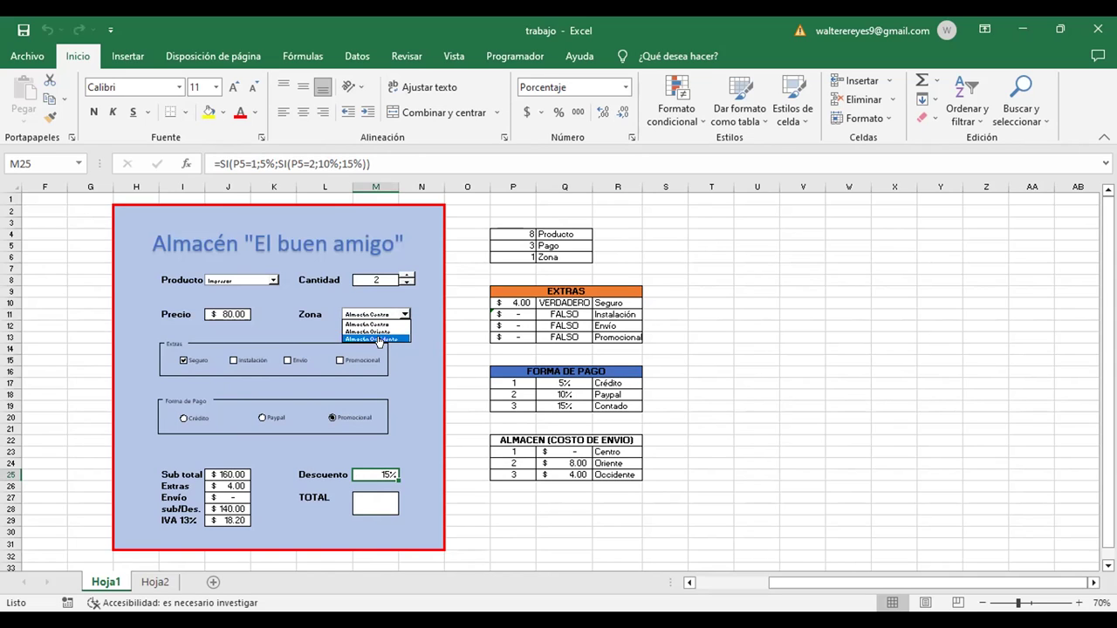
pyautogui.click(388, 337)
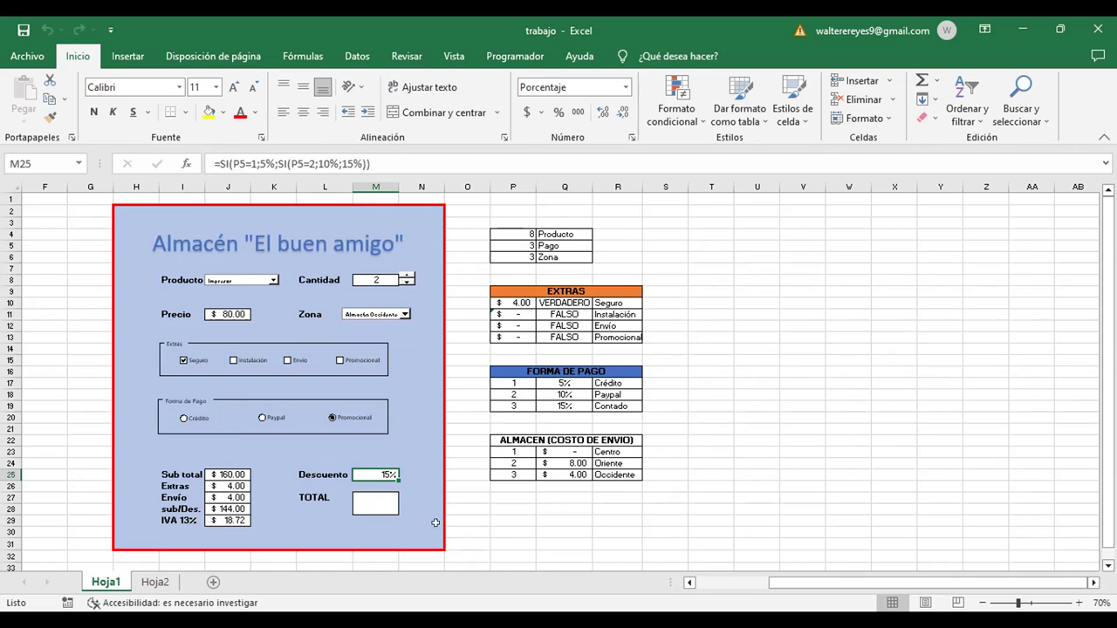
pyautogui.click(362, 506)
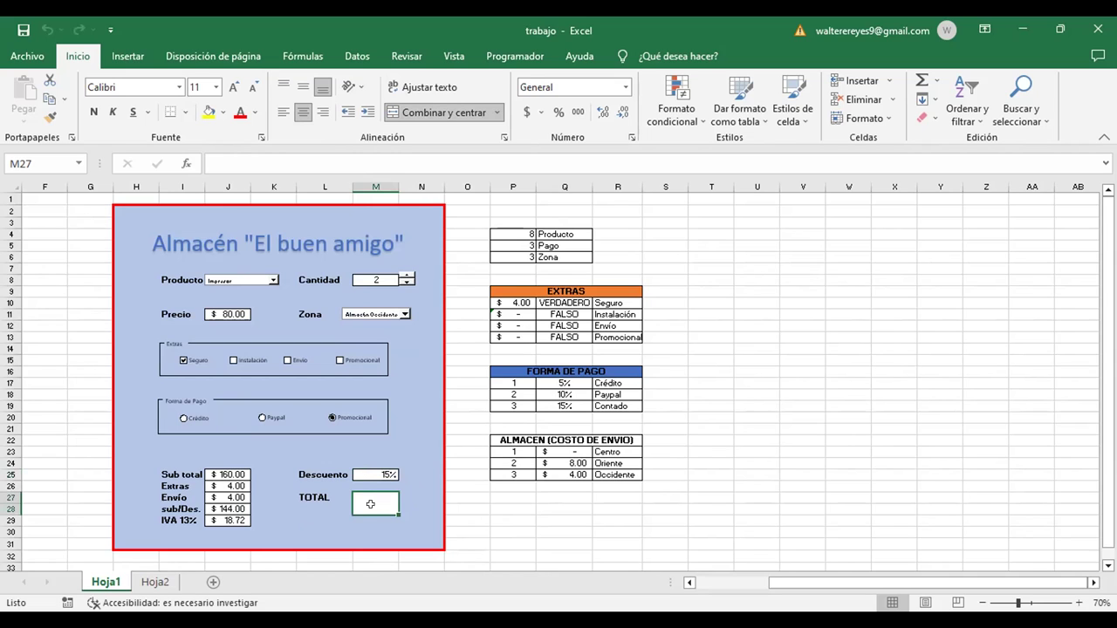
# Step: Enter the TOTAL formula =J28+J29 in cell M27
pyautogui.write('=')
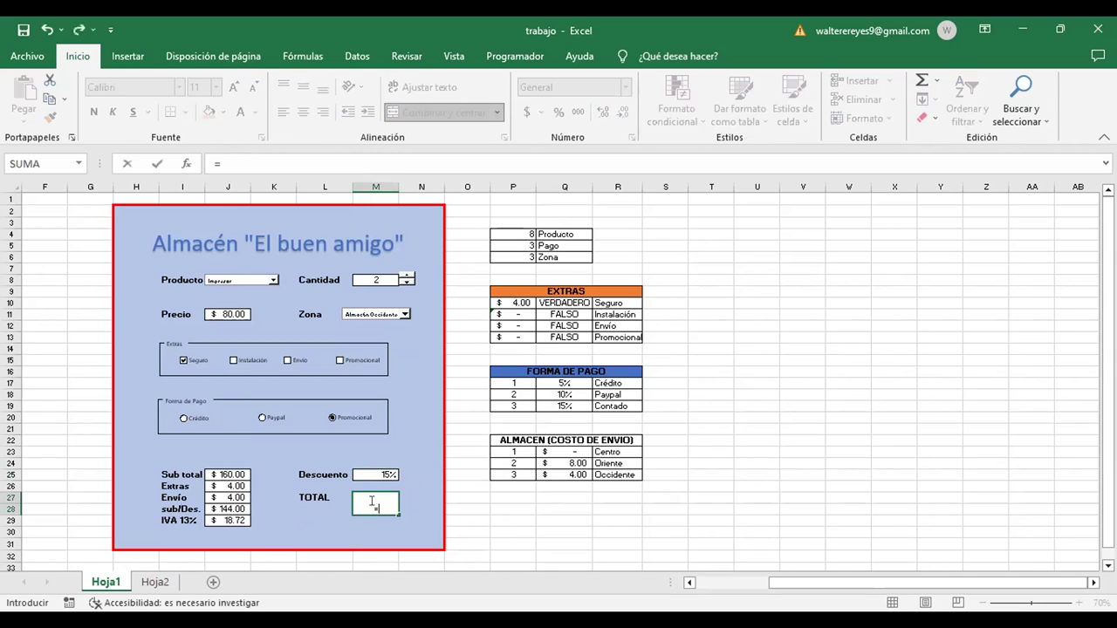
pyautogui.press('Left')
pyautogui.press('Left')
pyautogui.press('Left')
pyautogui.press('Down')
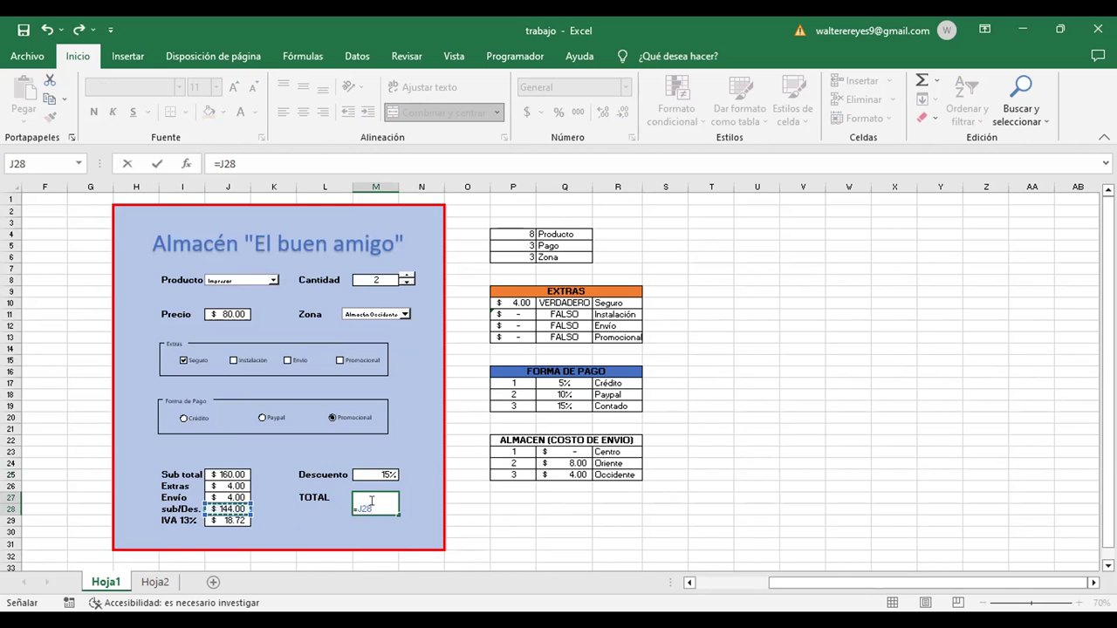
pyautogui.write('+')
pyautogui.click(229, 520)
pyautogui.hotkey('ctrl', 'Return')
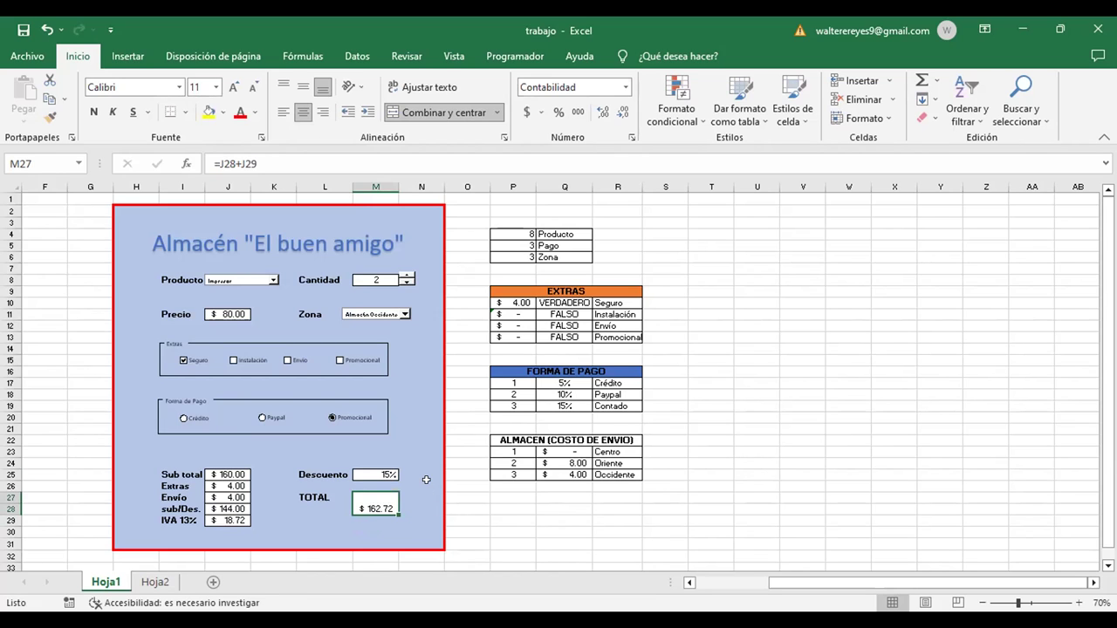
# Step: Step Cantidad from 1 up to 4 to check the total reaches $316.40
pyautogui.click(406, 282)
pyautogui.click(406, 276)
pyautogui.click(406, 276)
pyautogui.click(406, 276)
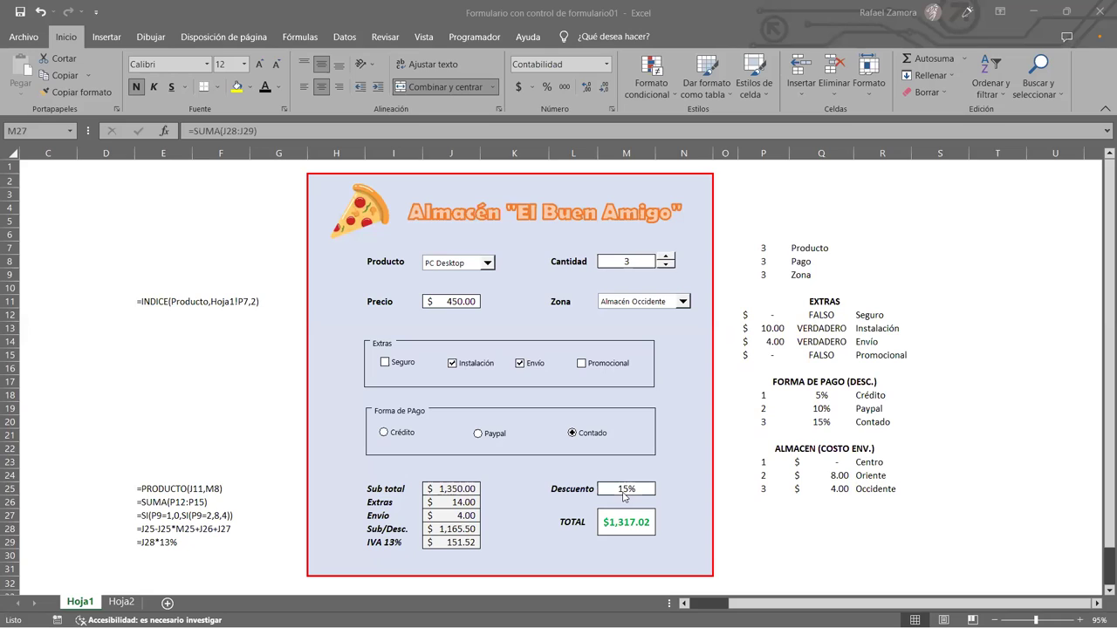
pyautogui.click(628, 490)
pyautogui.press('Delete')
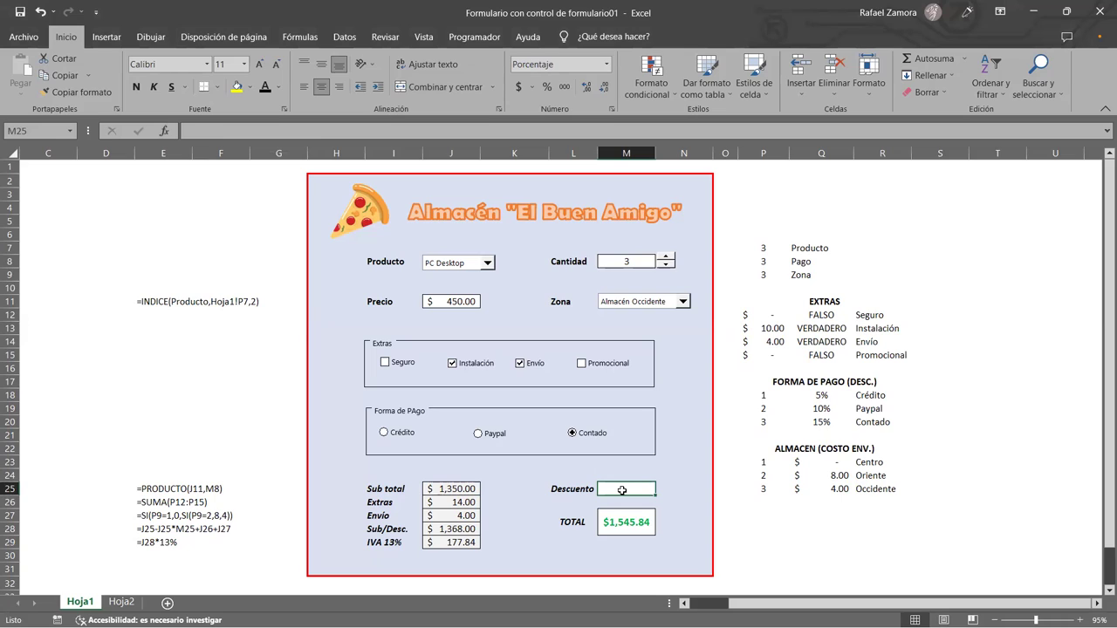
pyautogui.hotkey('ctrl', 'v')
pyautogui.click(772, 265)
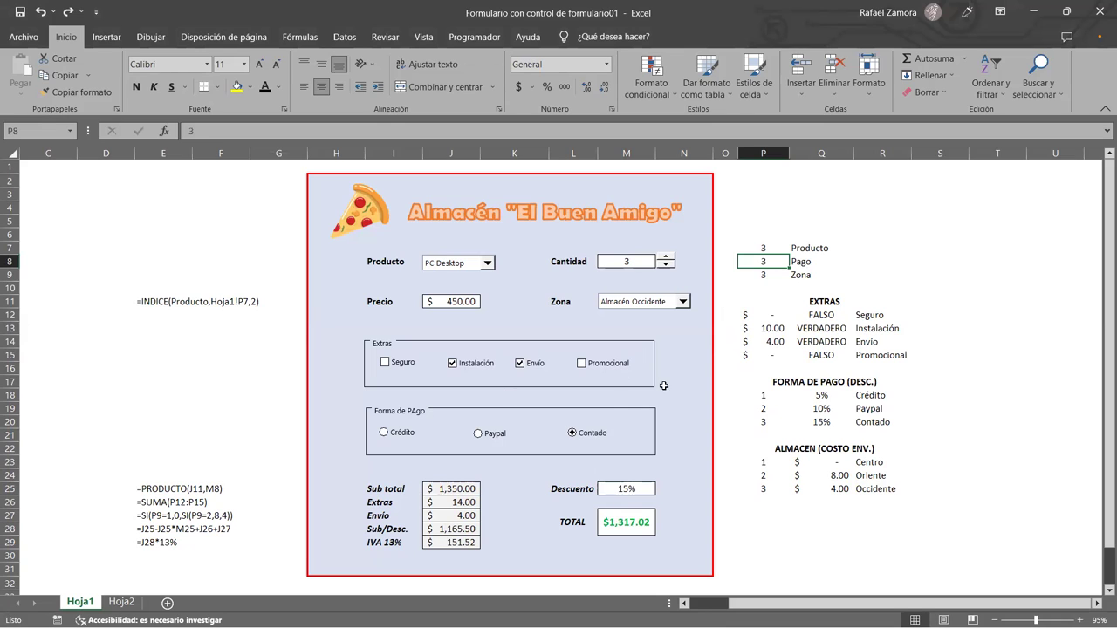
pyautogui.keyDown('ctrl'); pyautogui.click(415, 433); pyautogui.keyUp('ctrl')
pyautogui.rightClick(414, 433)
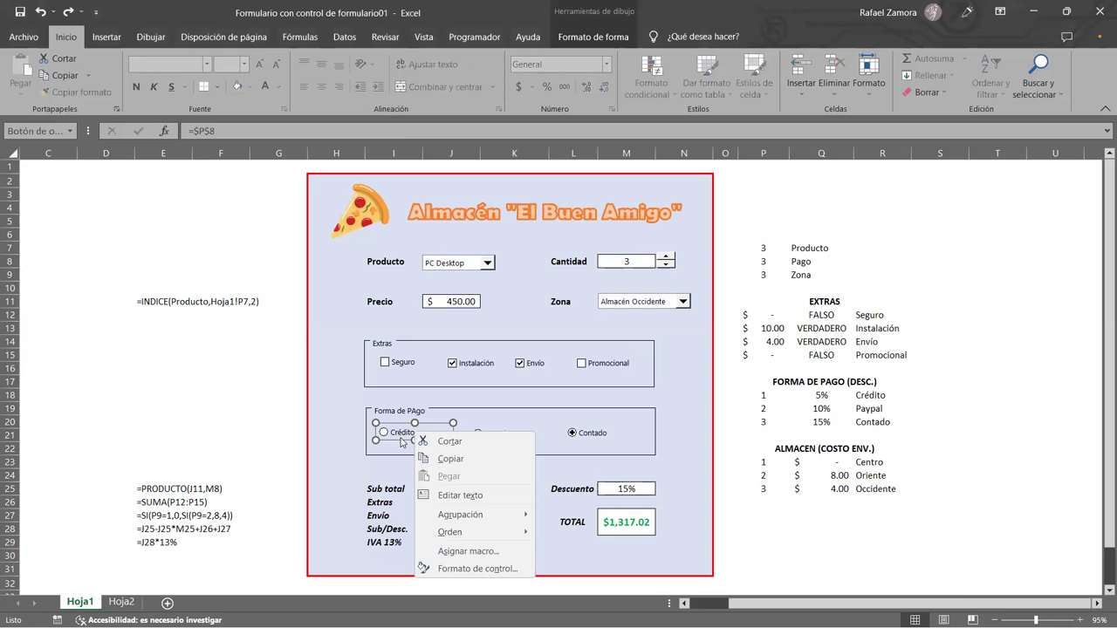
pyautogui.rightClick(403, 441)
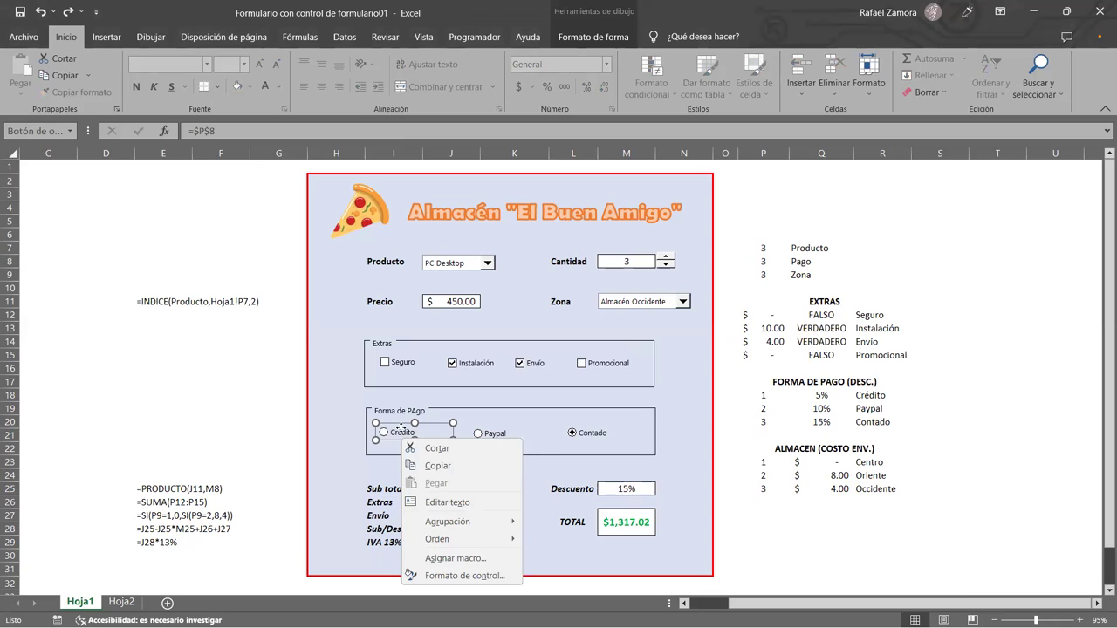
pyautogui.rightClick(402, 430)
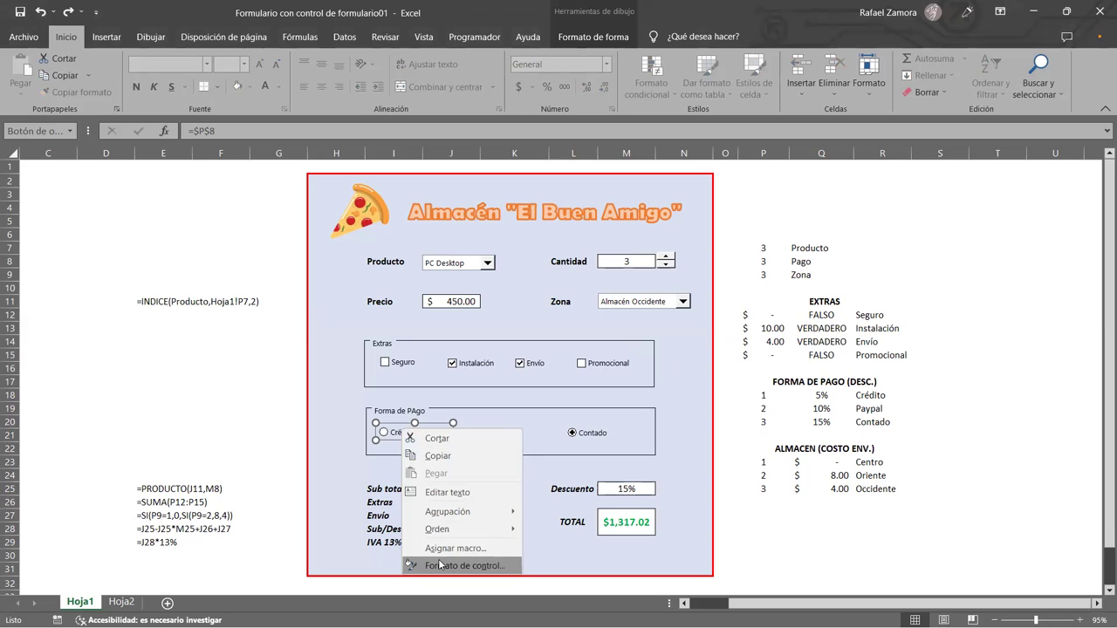
pyautogui.click(442, 564)
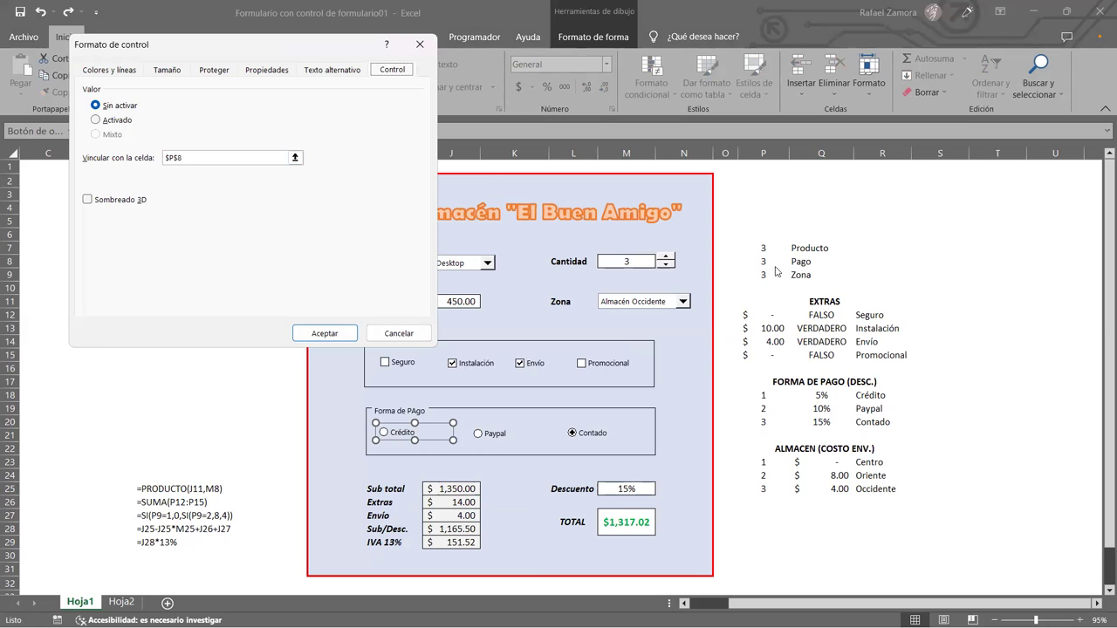
pyautogui.click(399, 332)
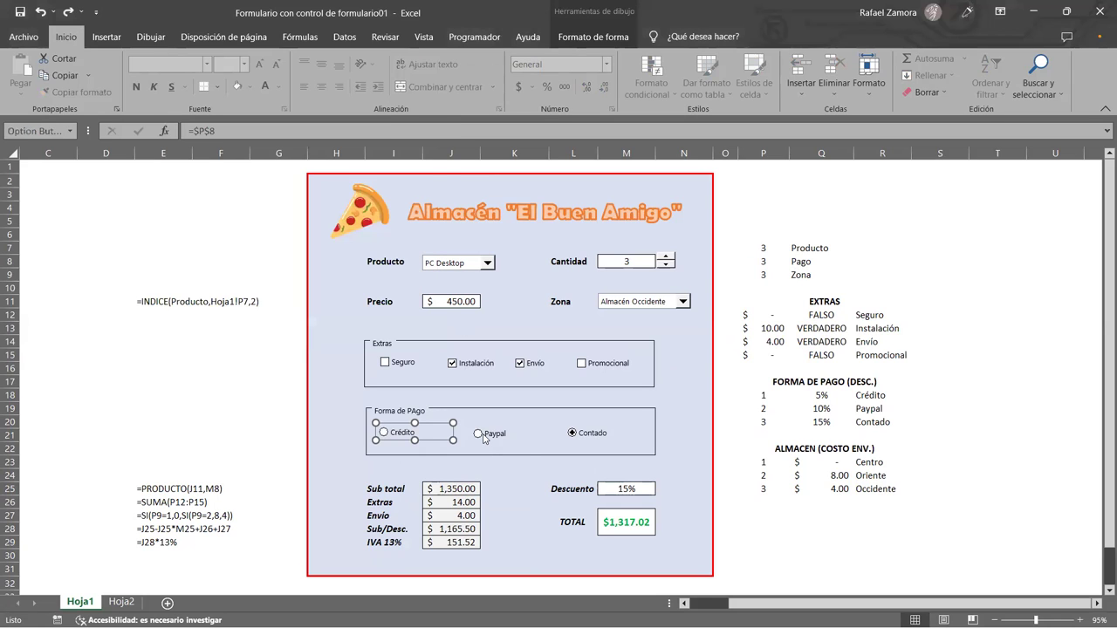
pyautogui.rightClick(484, 438)
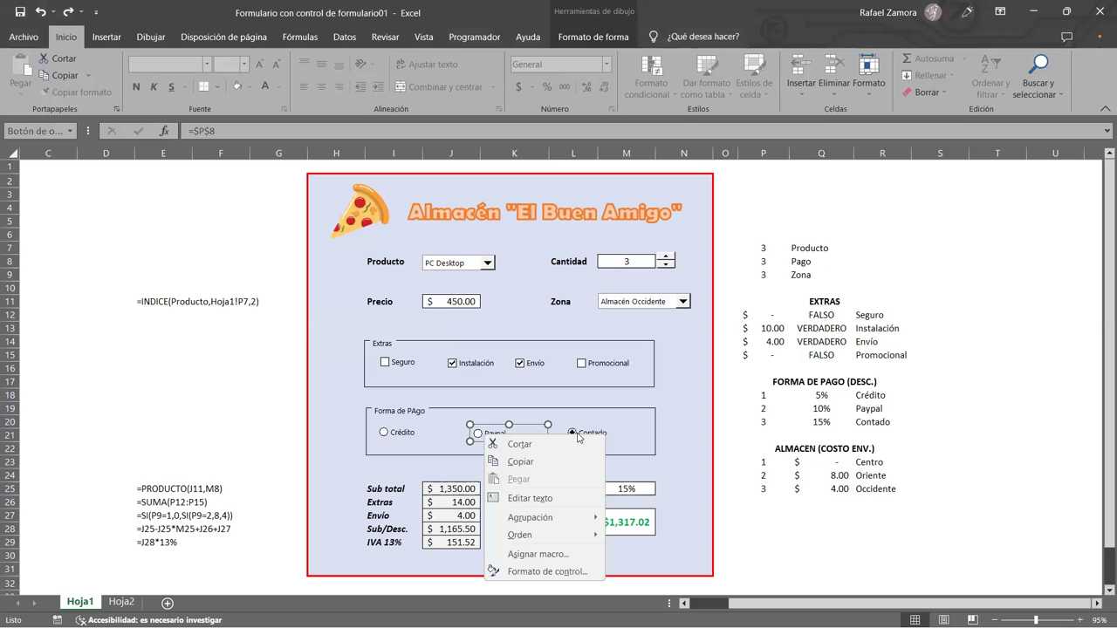
pyautogui.rightClick(582, 438)
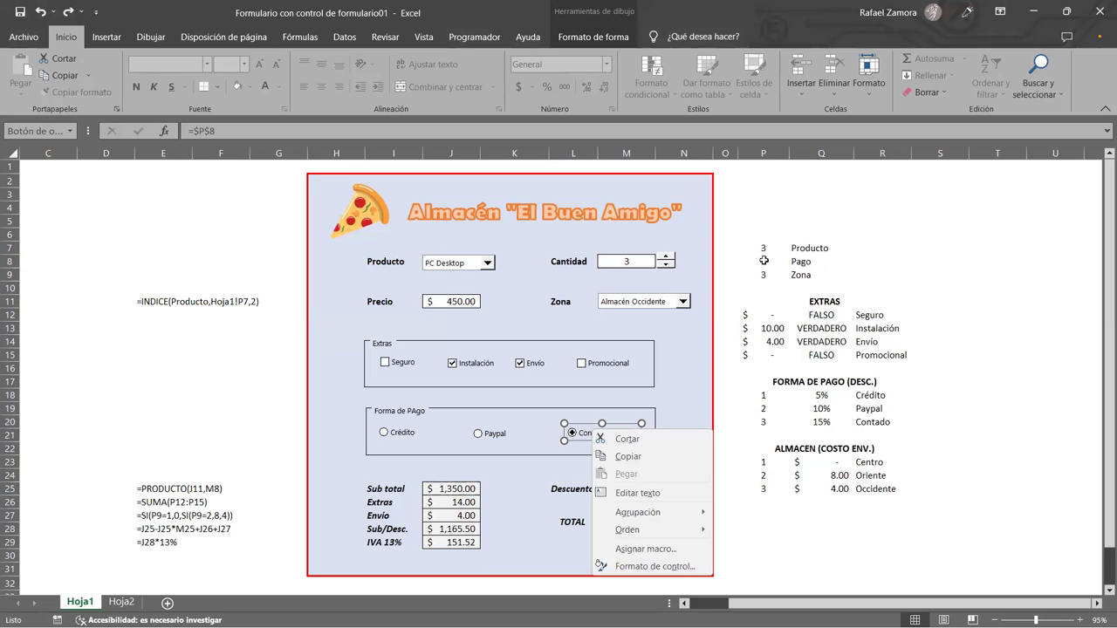
pyautogui.press('Escape')
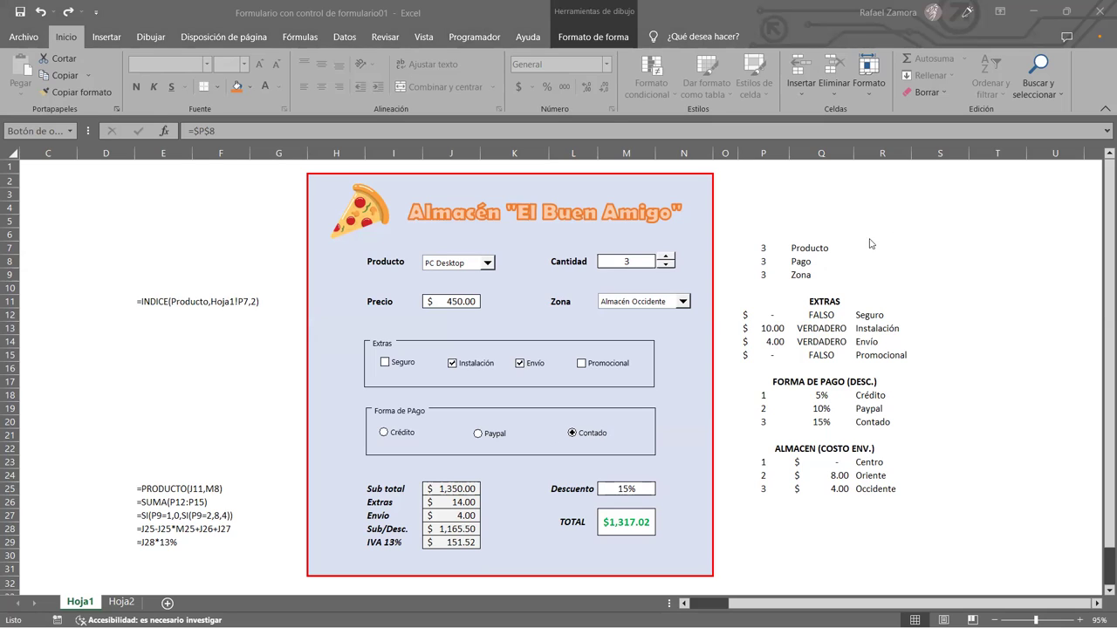
# Step: Pick Celular in the Producto combo box, giving a 185.00 price and $553.42 total
pyautogui.click(764, 248)
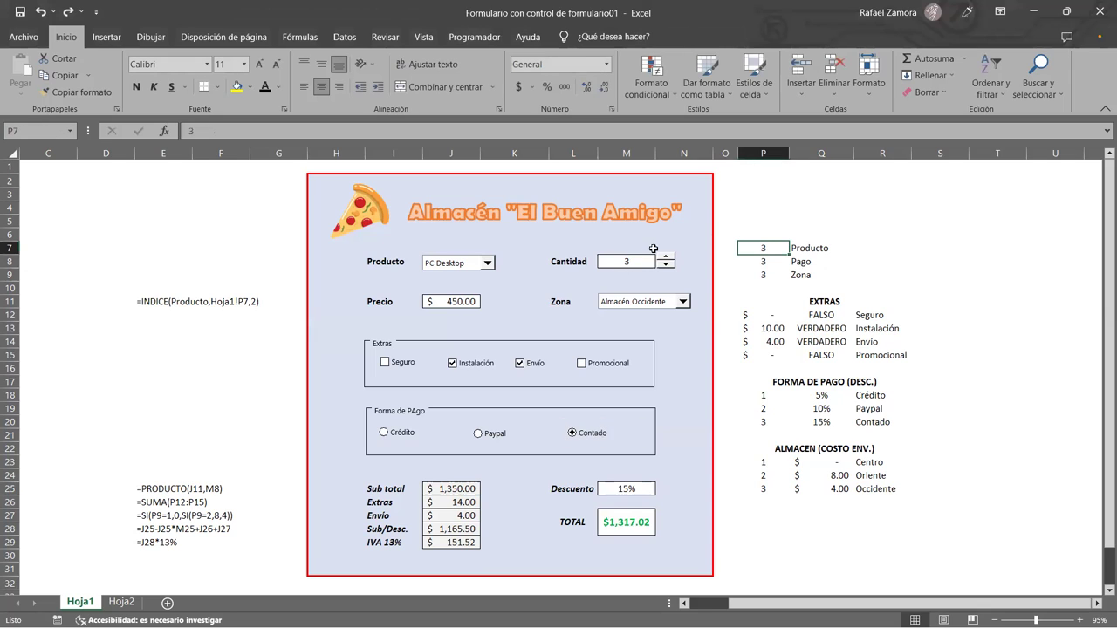
pyautogui.click(487, 264)
pyautogui.click(450, 319)
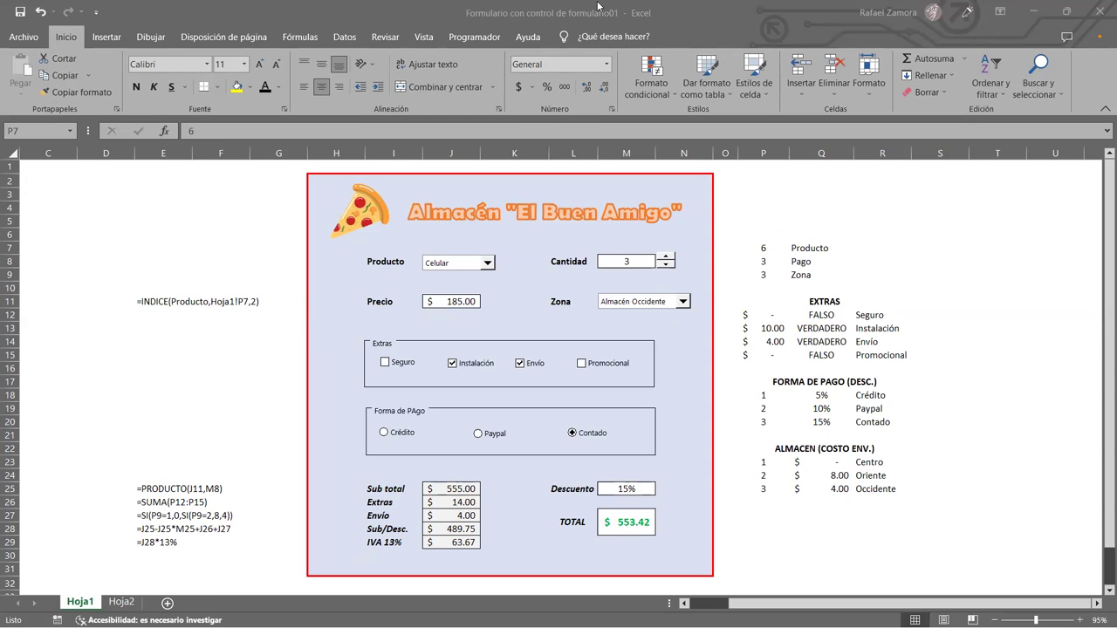
# Step: Show the Programador tab and browse the Insertar form controls gallery
pyautogui.click(478, 37)
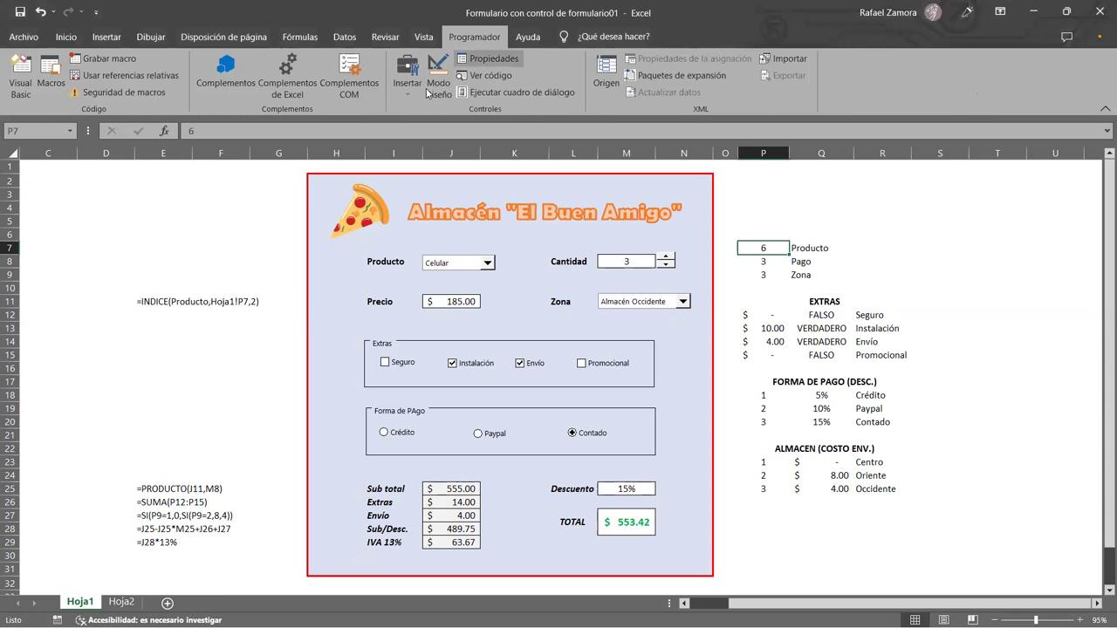
pyautogui.click(405, 86)
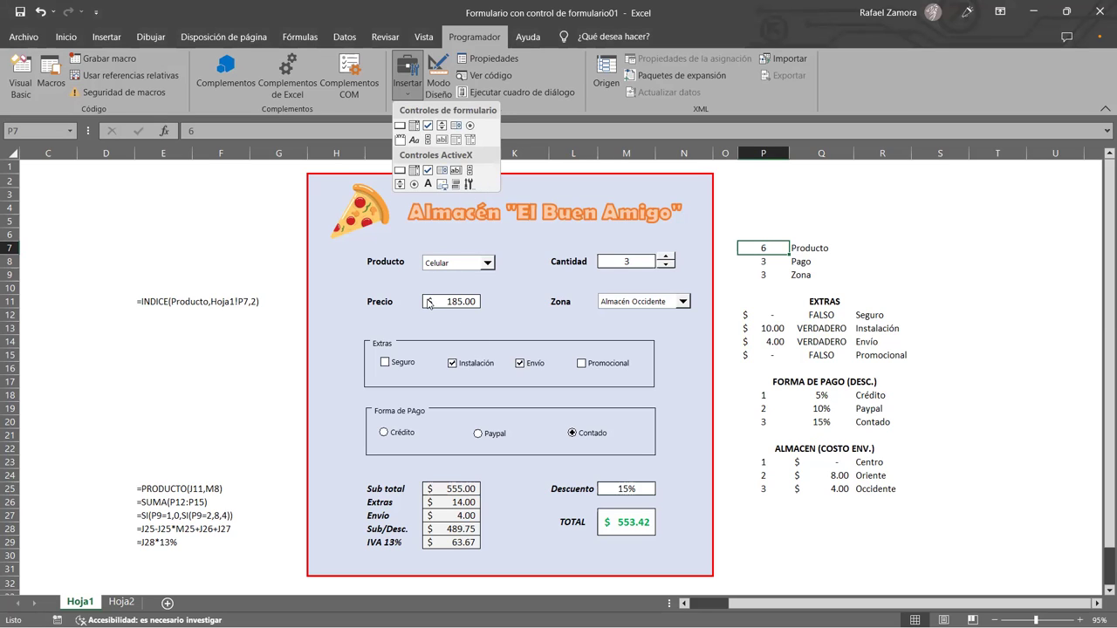
pyautogui.rightClick(427, 303)
# Step: Review the Cantidad spinner's Formato de control settings ($M$8, 1 to 50) and cancel
pyautogui.click(672, 266)
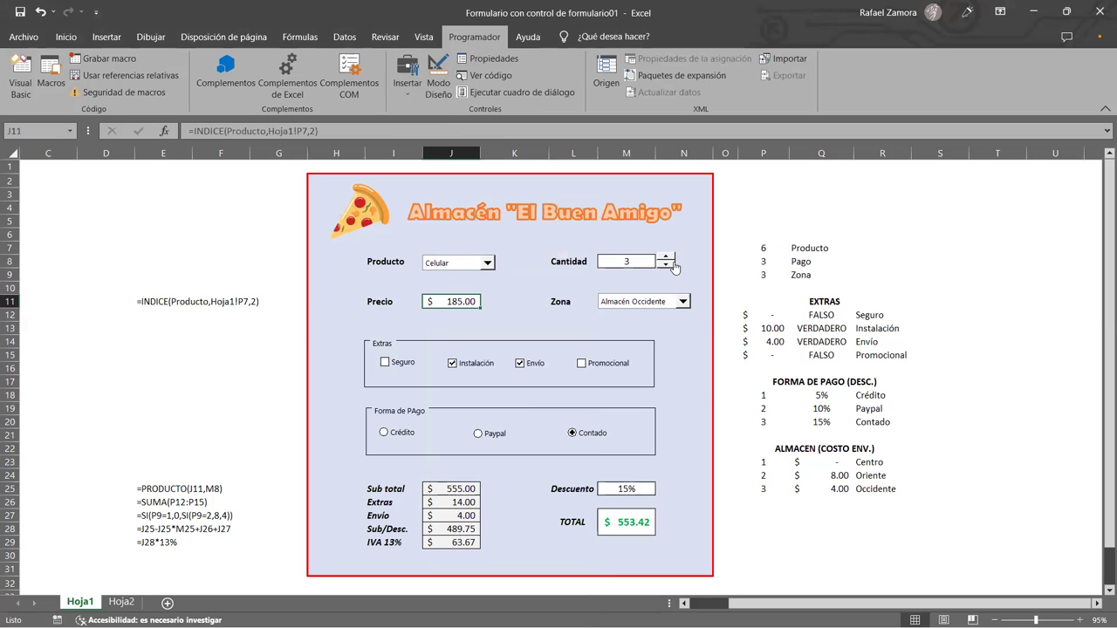
pyautogui.keyDown('ctrl'); pyautogui.click(672, 265); pyautogui.keyUp('ctrl')
pyautogui.rightClick(673, 267)
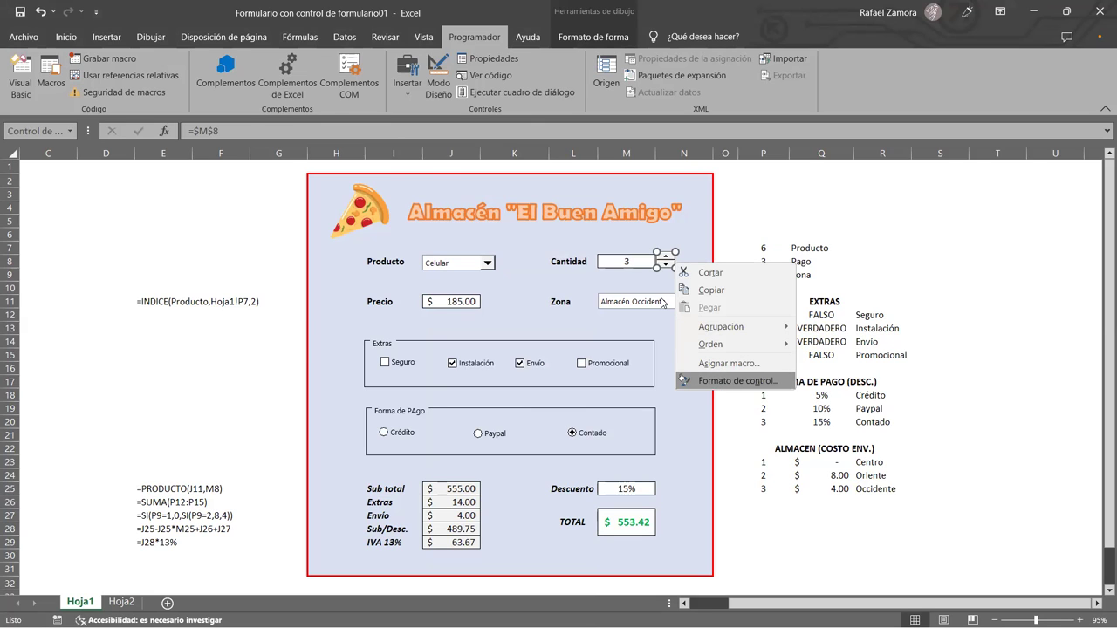
pyautogui.click(725, 382)
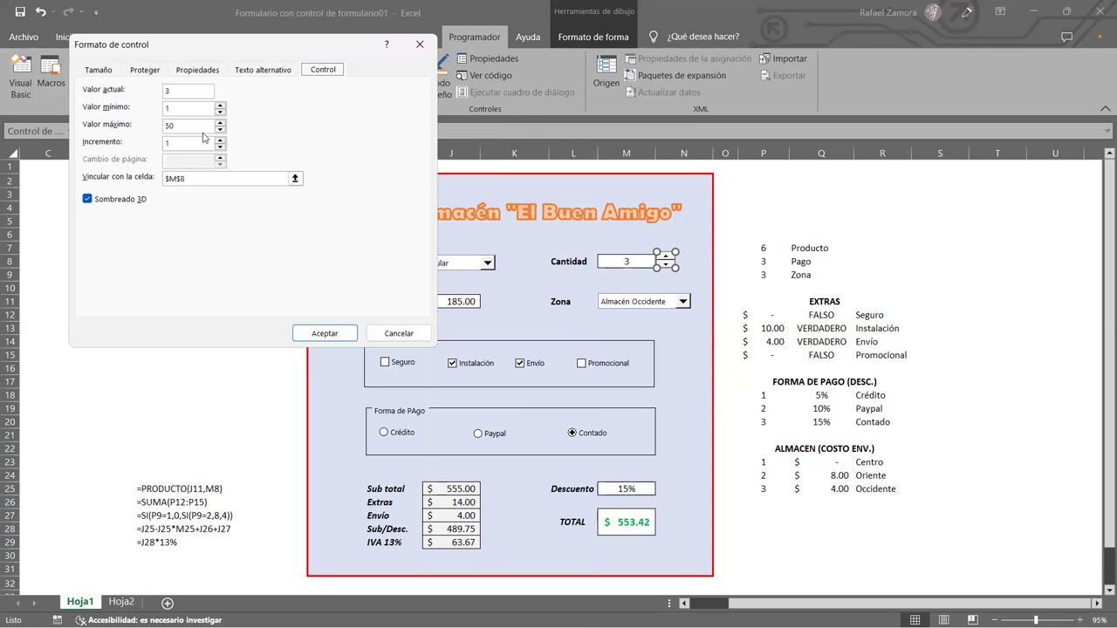
pyautogui.click(399, 333)
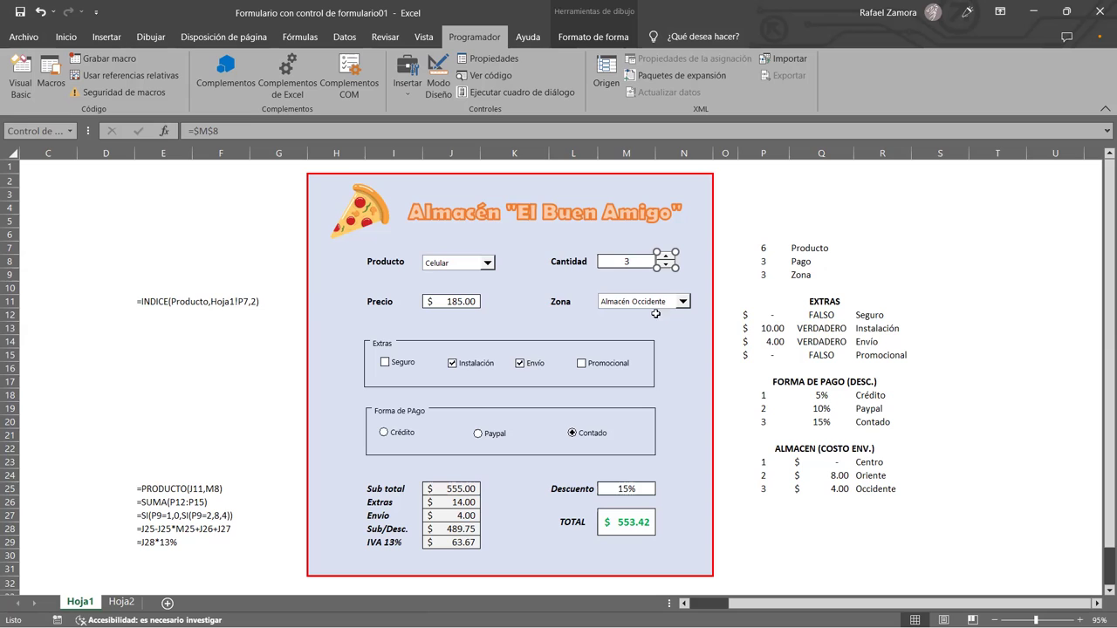
pyautogui.click(639, 302)
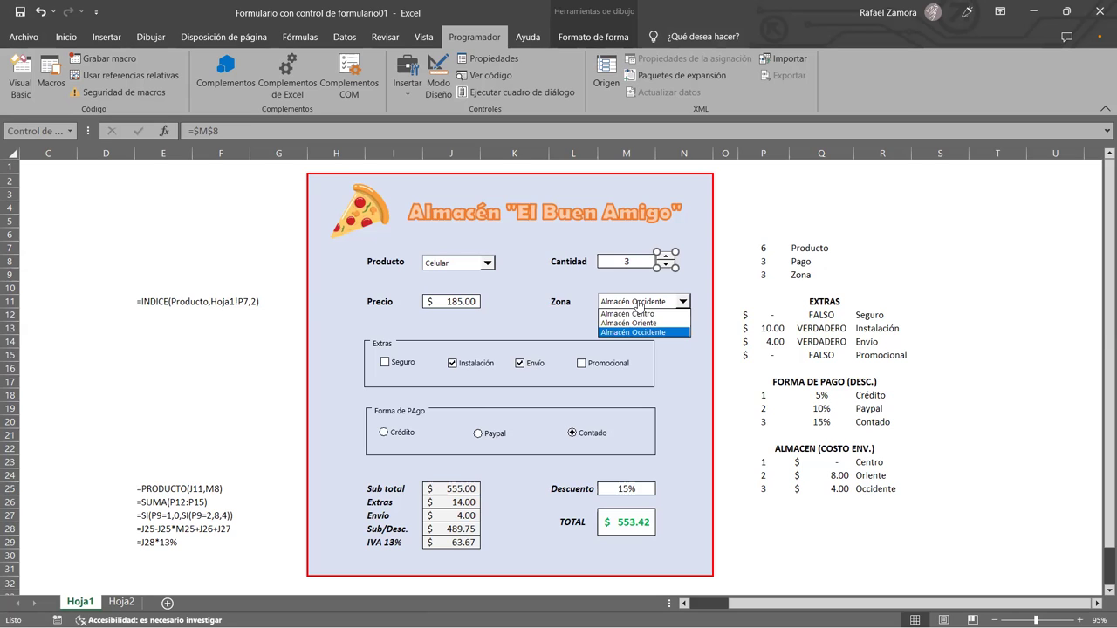
pyautogui.click(640, 302)
pyautogui.keyDown('ctrl'); pyautogui.click(665, 304); pyautogui.keyUp('ctrl')
pyautogui.rightClick(665, 306)
pyautogui.click(409, 88)
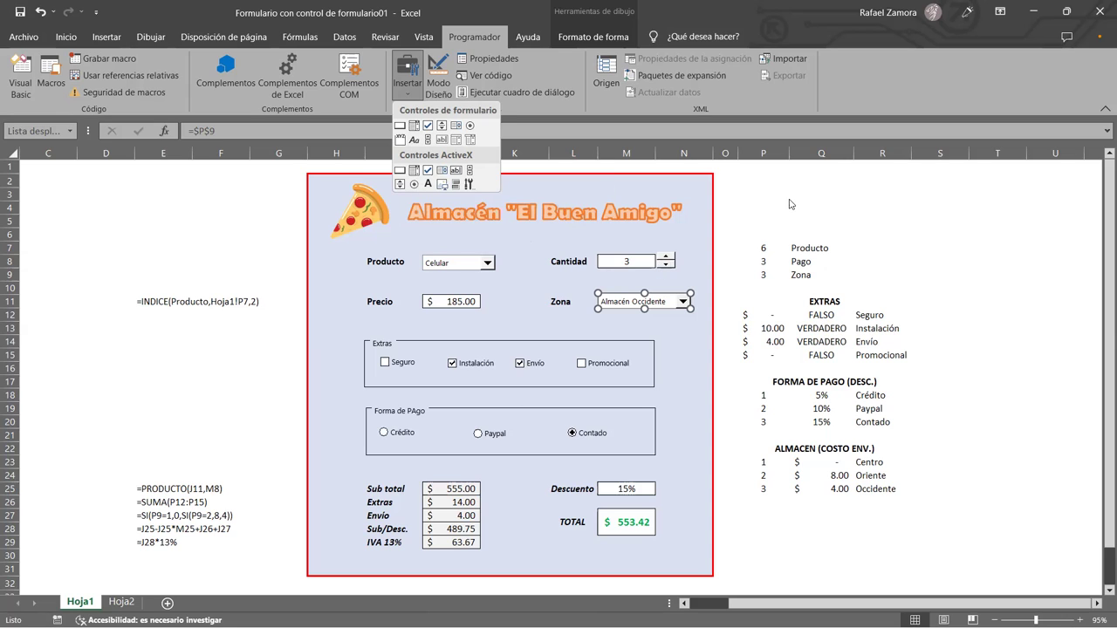
pyautogui.press('Escape')
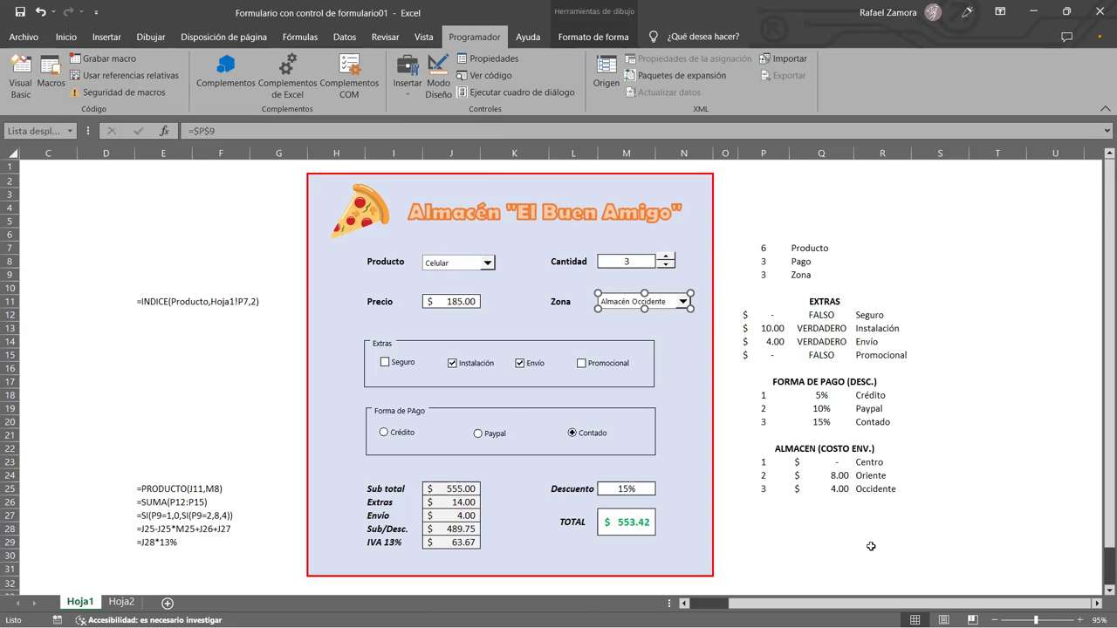
pyautogui.click(820, 221)
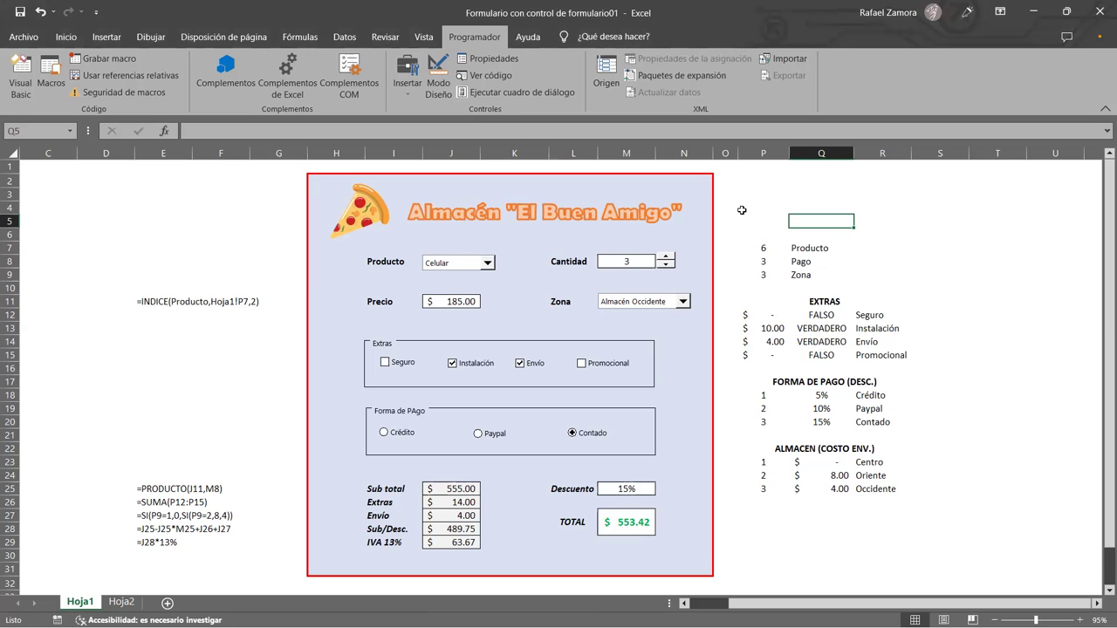
pyautogui.moveTo(742, 210); pyautogui.dragTo(954, 544)
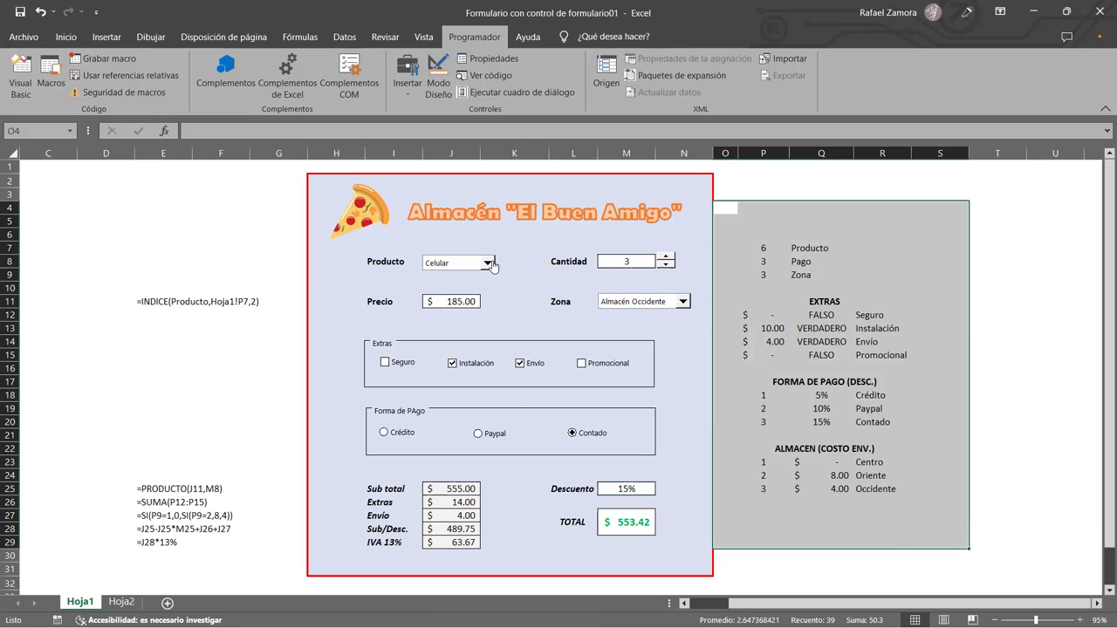
pyautogui.click(855, 167)
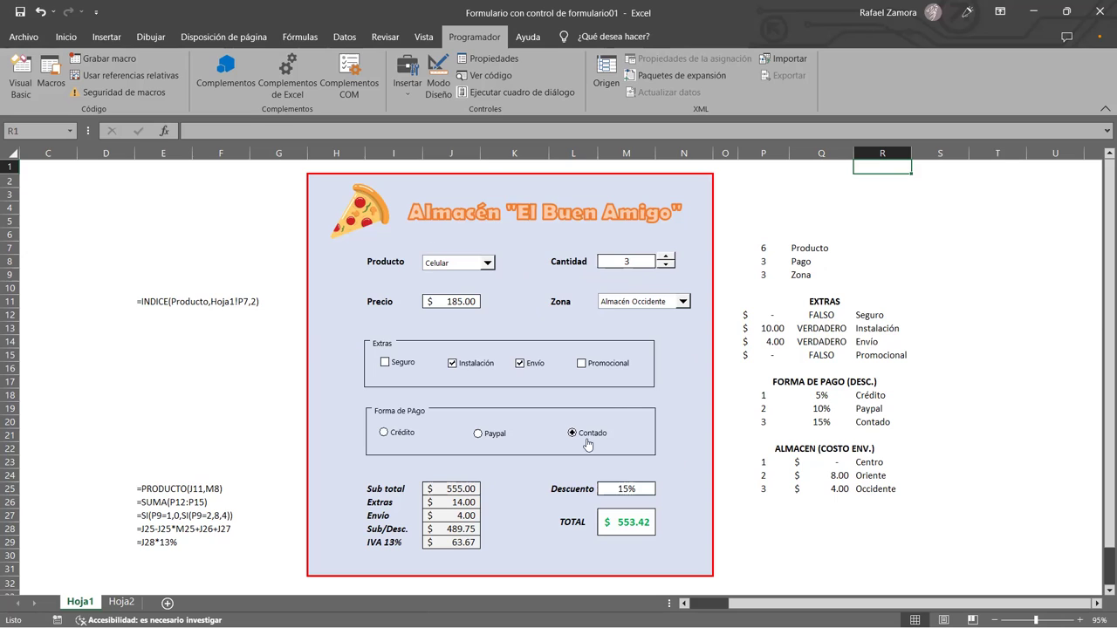
pyautogui.click(488, 263)
pyautogui.click(666, 262)
pyautogui.click(979, 341)
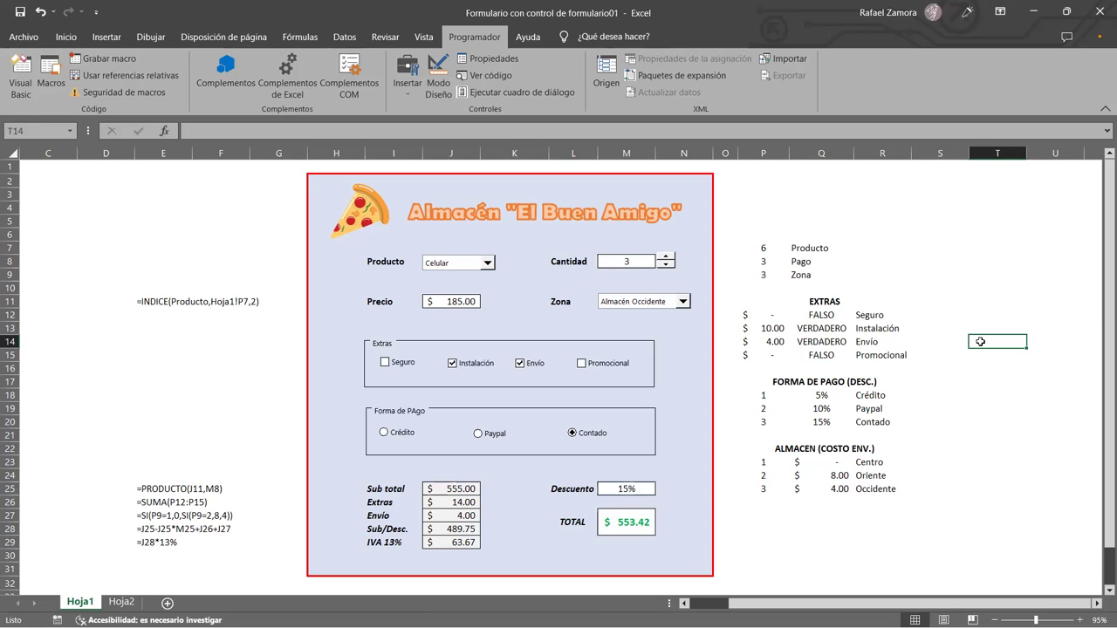
pyautogui.click(925, 252)
pyautogui.click(861, 236)
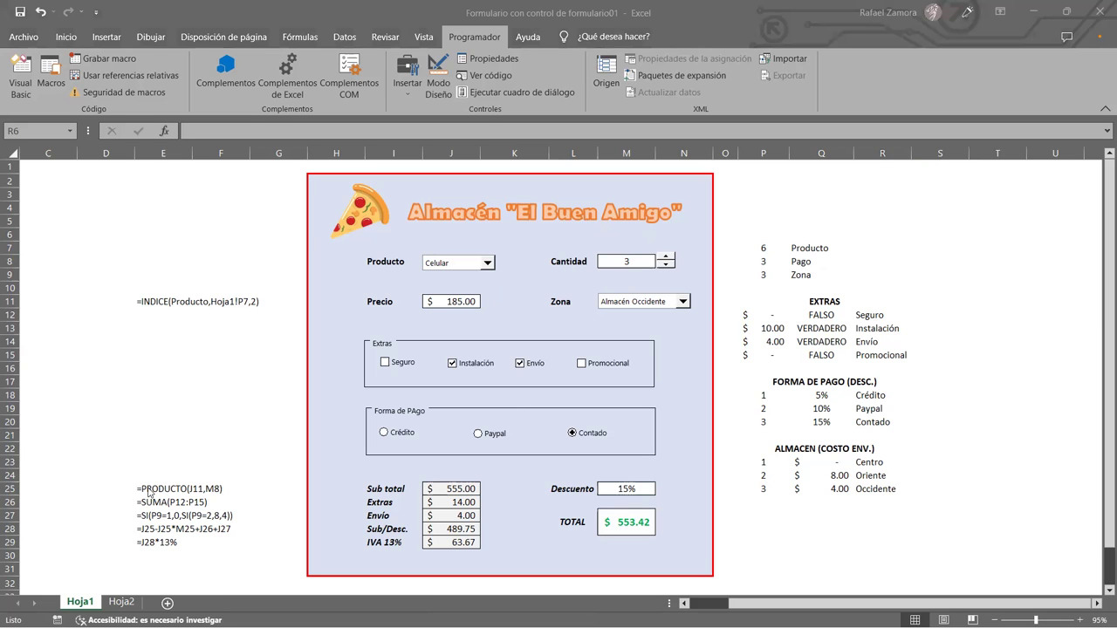
# Step: On Hoja2, select the product, Lugar, payment discount and Extras tables
pyautogui.click(121, 602)
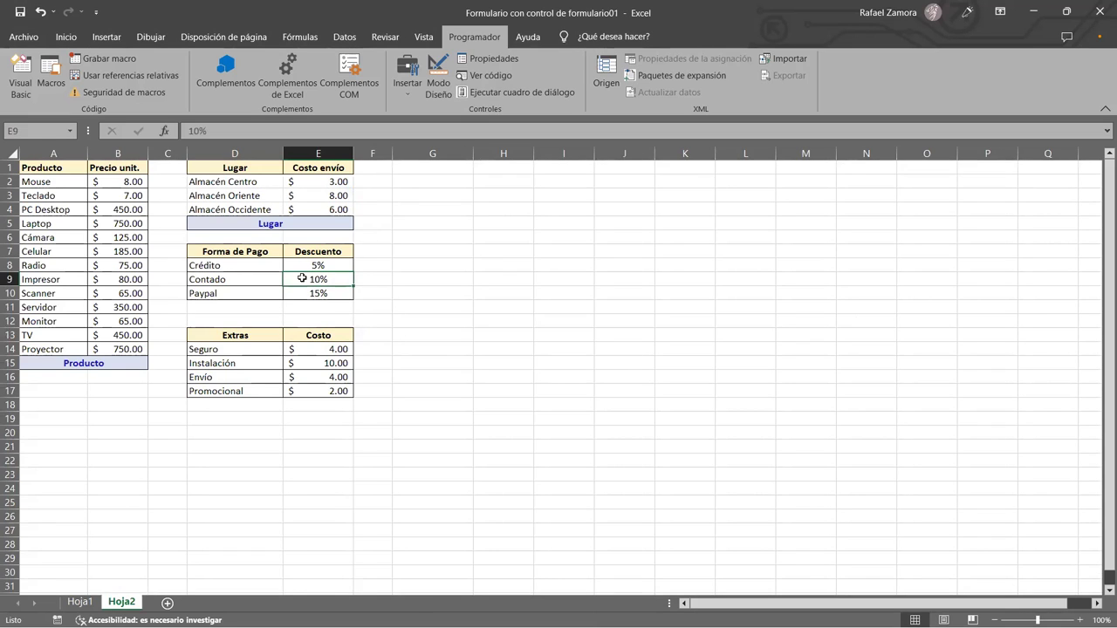
pyautogui.moveTo(74, 185); pyautogui.dragTo(131, 349)
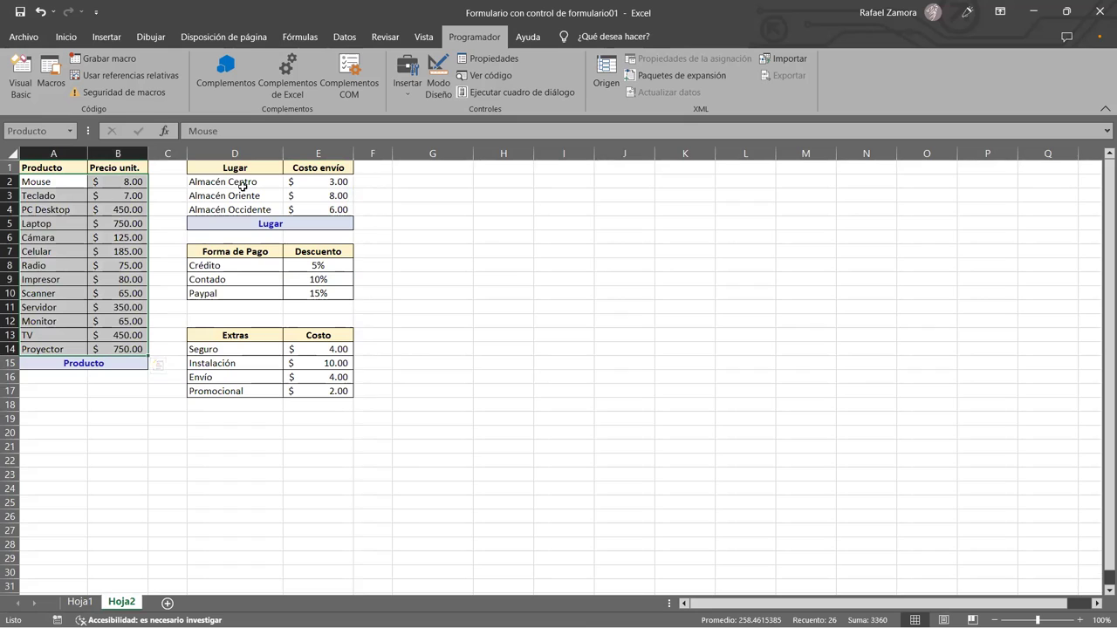
pyautogui.moveTo(243, 186); pyautogui.dragTo(301, 212)
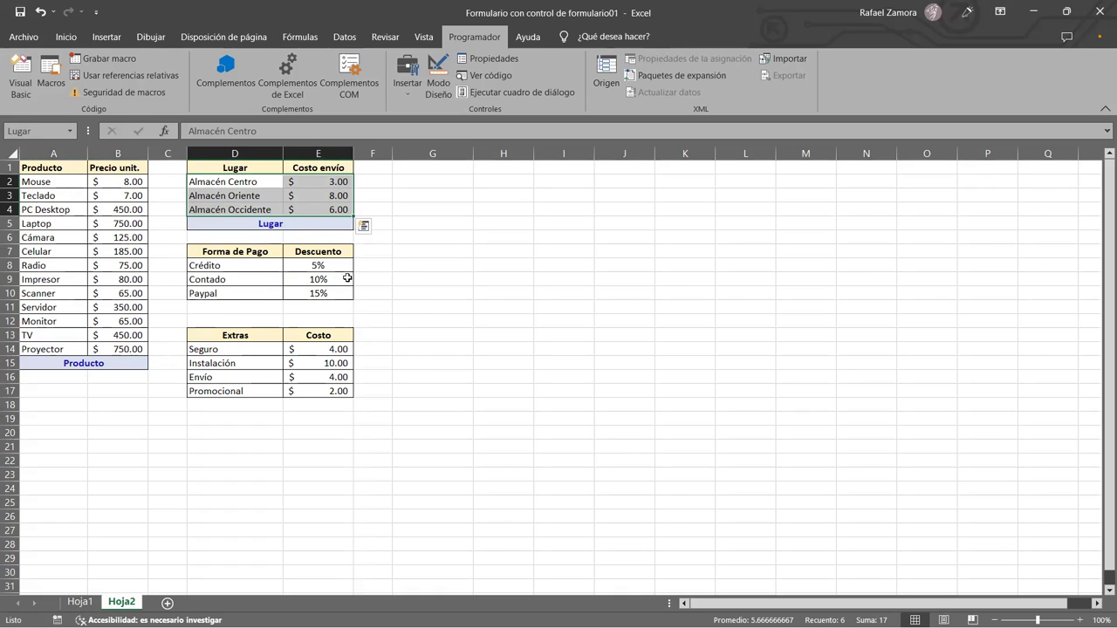
pyautogui.moveTo(253, 264); pyautogui.dragTo(344, 295)
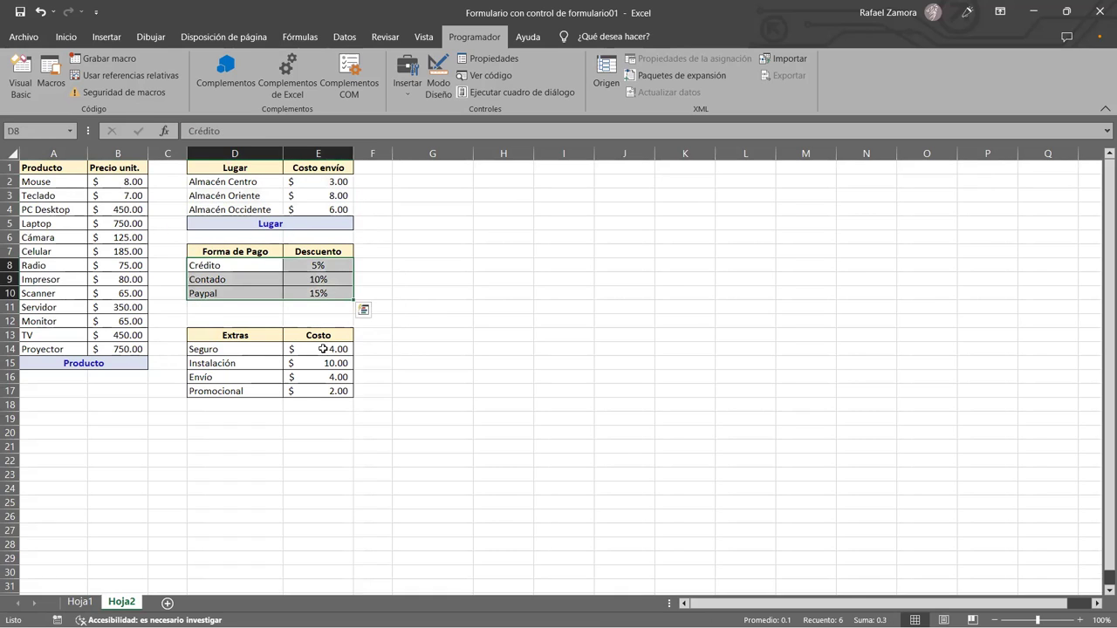
pyautogui.moveTo(250, 349); pyautogui.dragTo(340, 391)
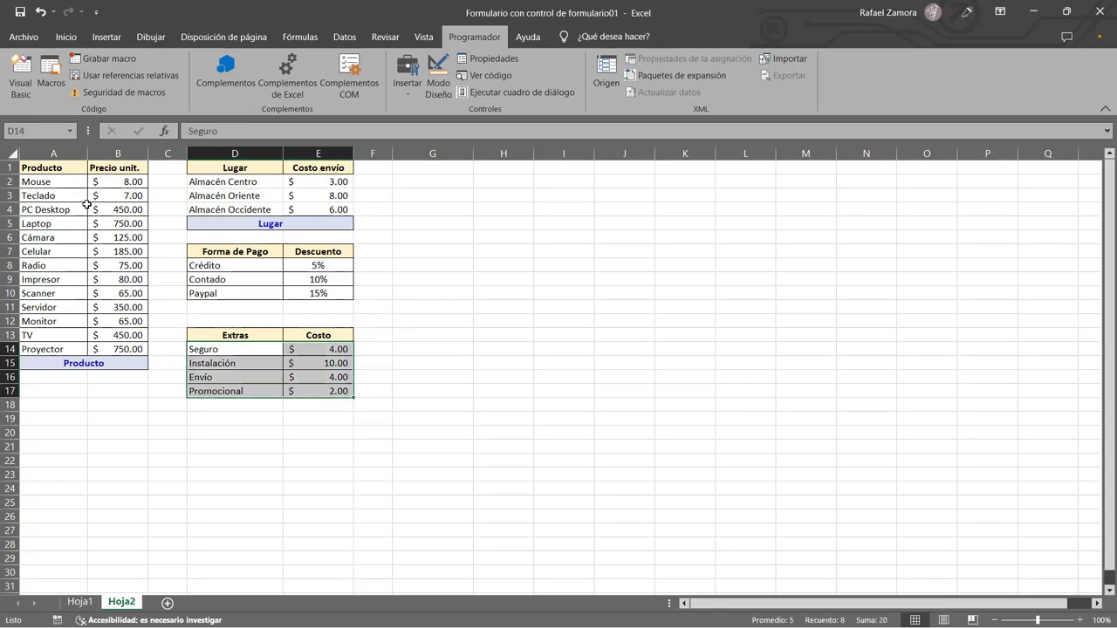
# Step: Select the Lugar and Producto named ranges, then return to Hoja1
pyautogui.moveTo(58, 185); pyautogui.dragTo(101, 335)
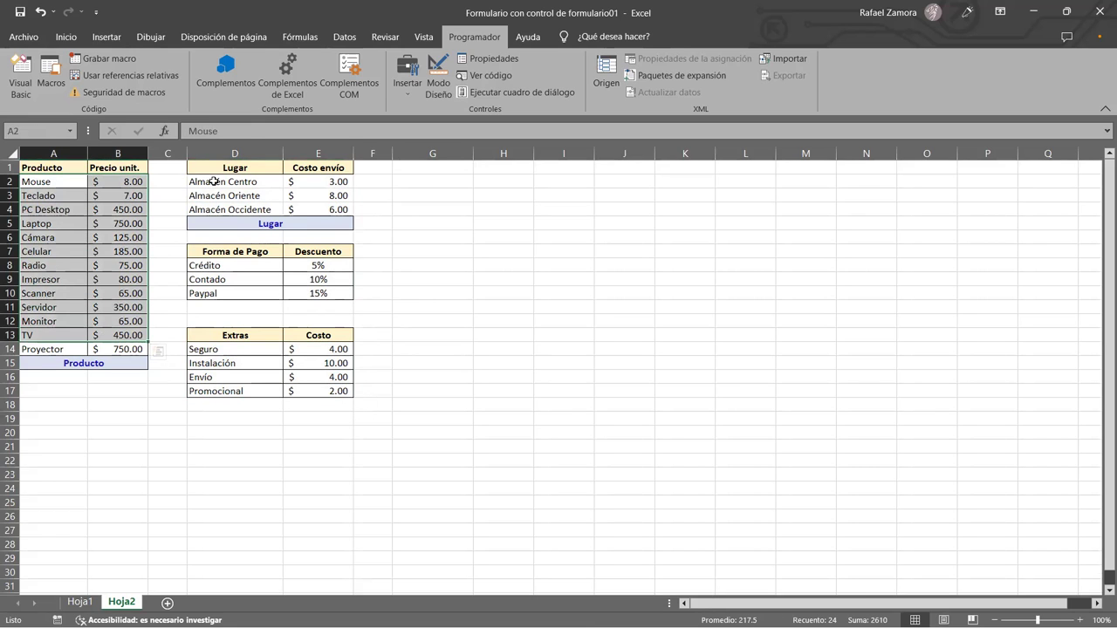
pyautogui.moveTo(214, 182); pyautogui.dragTo(291, 207)
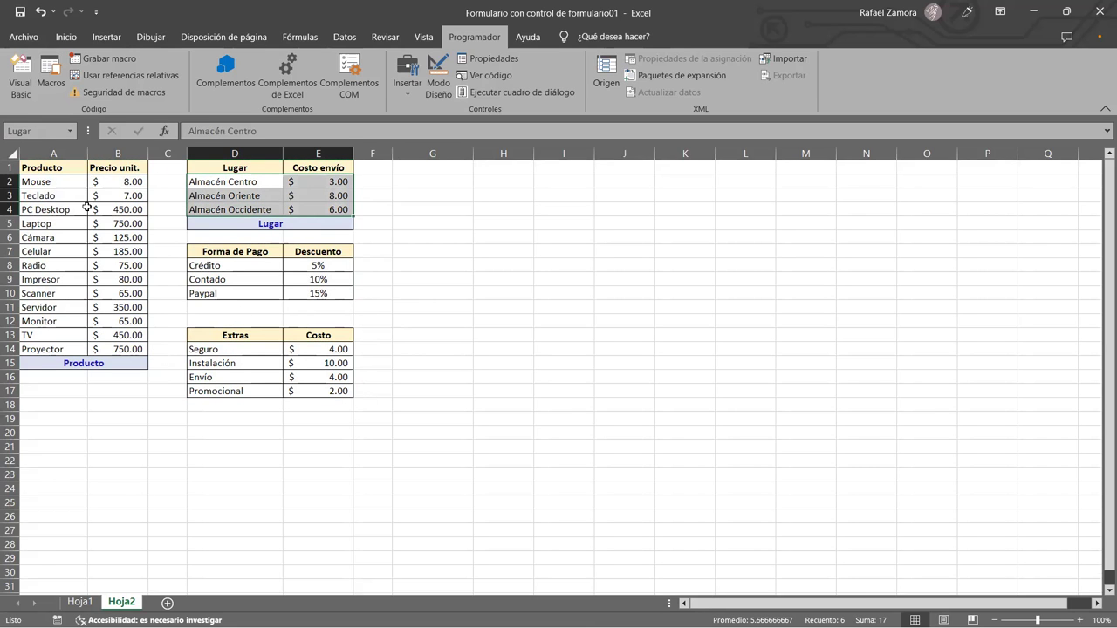
pyautogui.moveTo(70, 180); pyautogui.dragTo(122, 349)
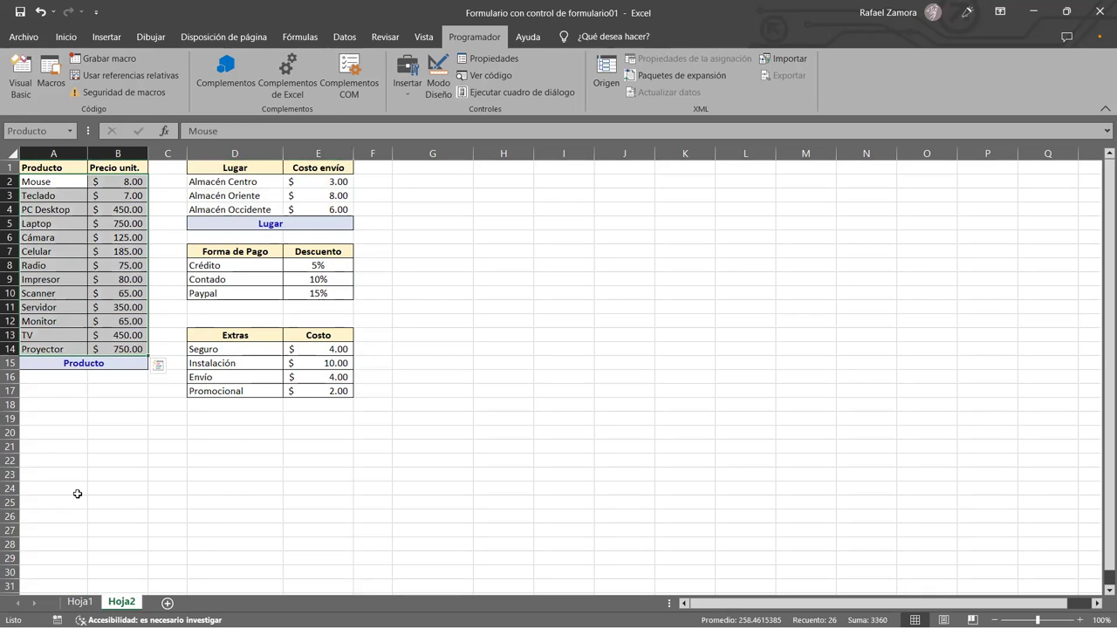
pyautogui.click(78, 602)
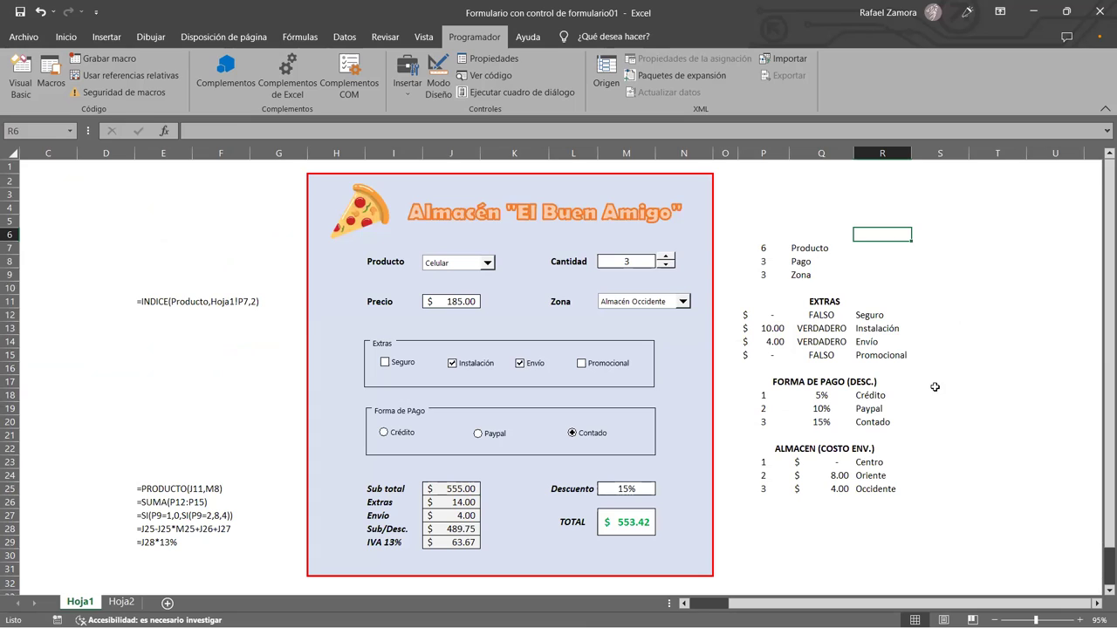
# Step: Pick Scanner in the Producto combo box, giving a $65.00 price and $207.64 total
pyautogui.click(493, 264)
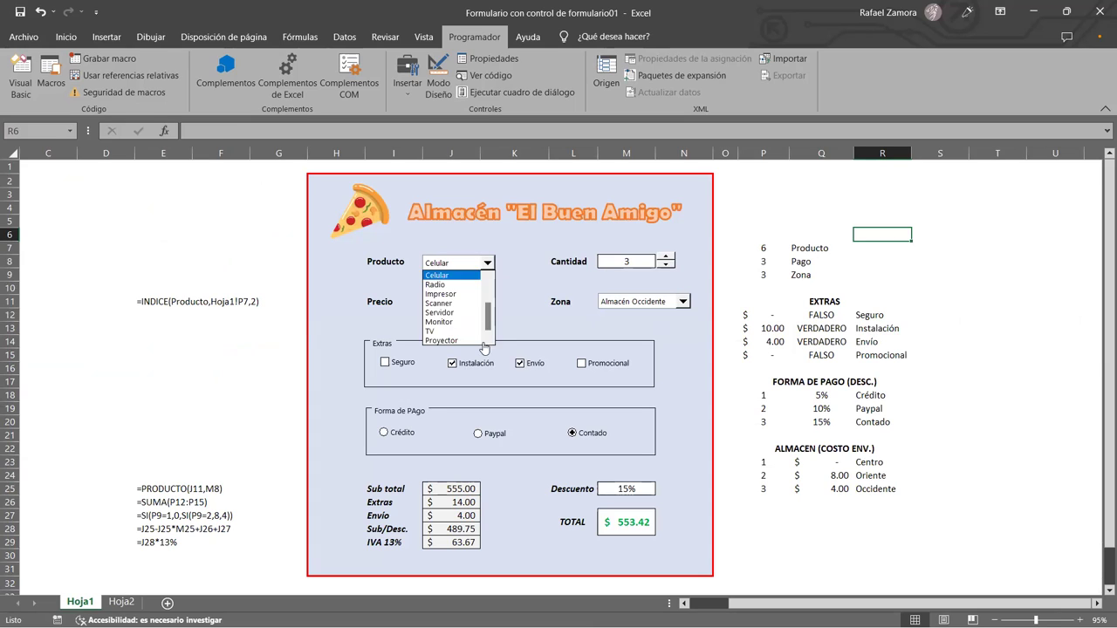
pyautogui.click(450, 296)
pyautogui.click(1086, 289)
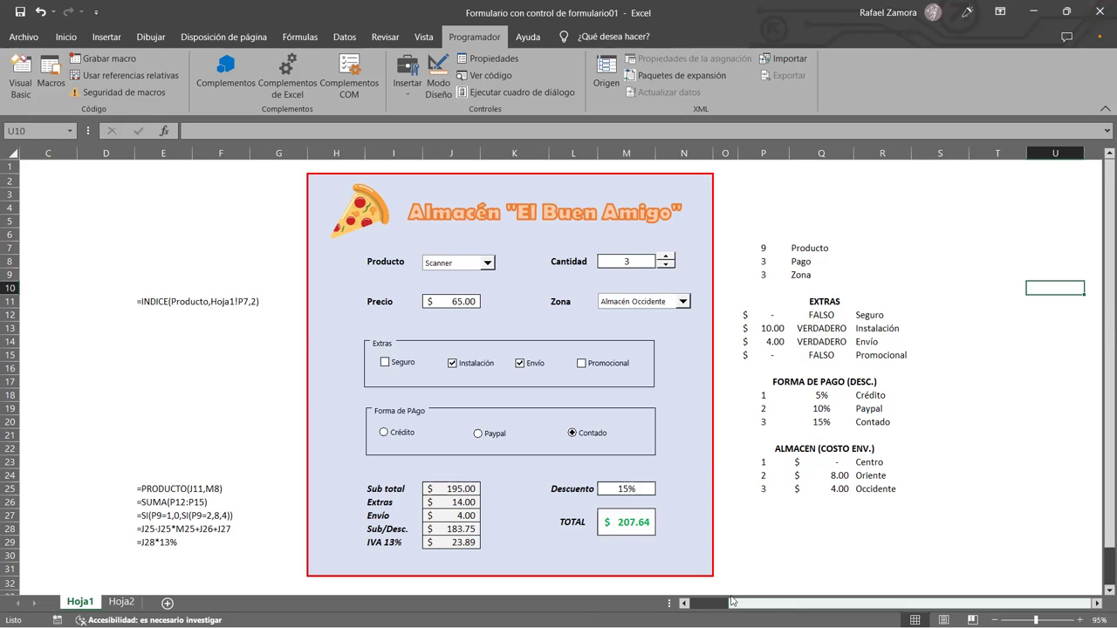
pyautogui.moveTo(731, 601); pyautogui.dragTo(737, 605)
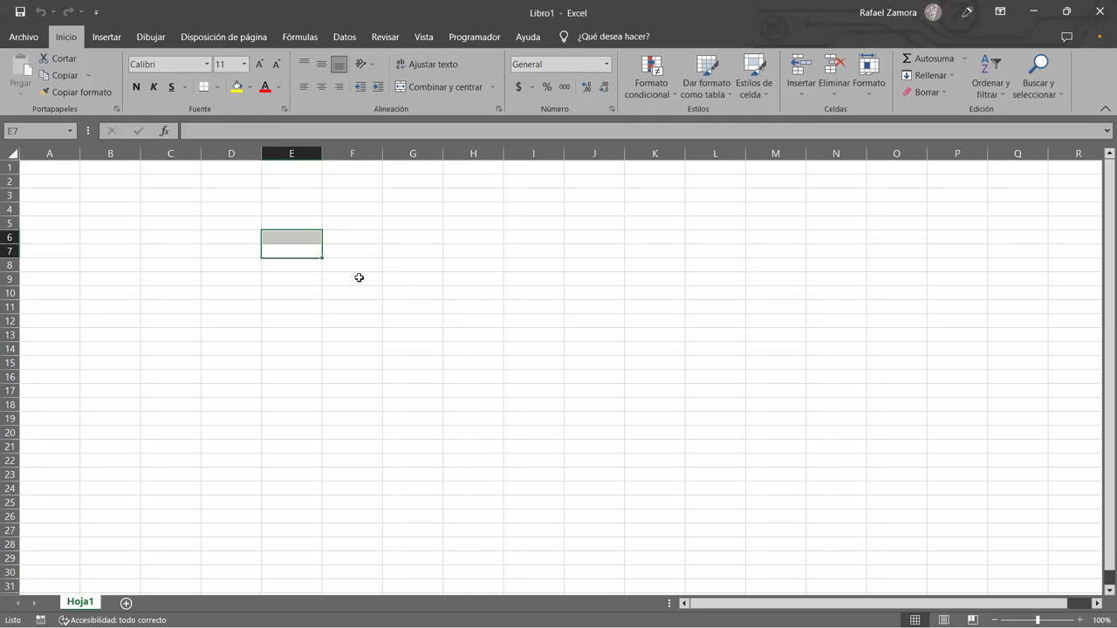
# Step: Choose the blank workbook option to create Libro1
pyautogui.click(360, 277)
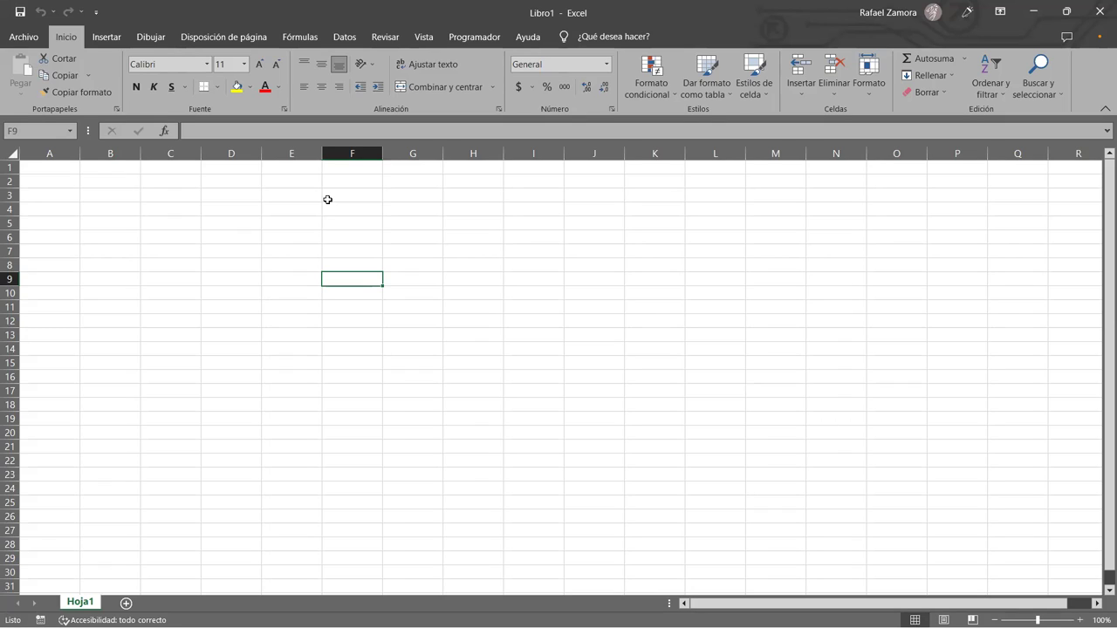
pyautogui.click(327, 200)
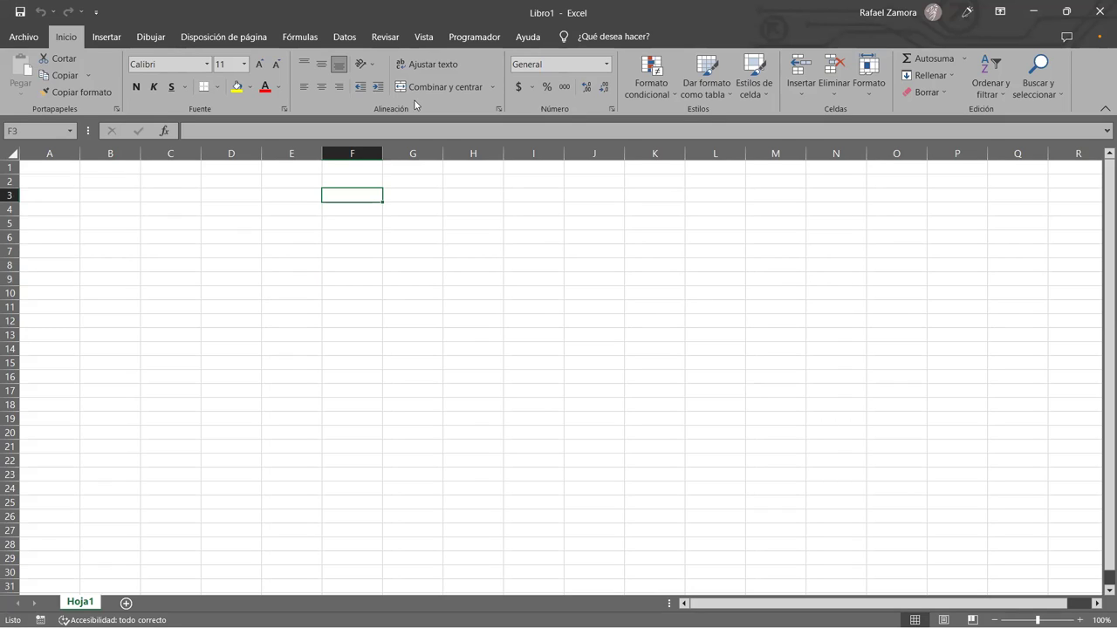
pyautogui.click(354, 351)
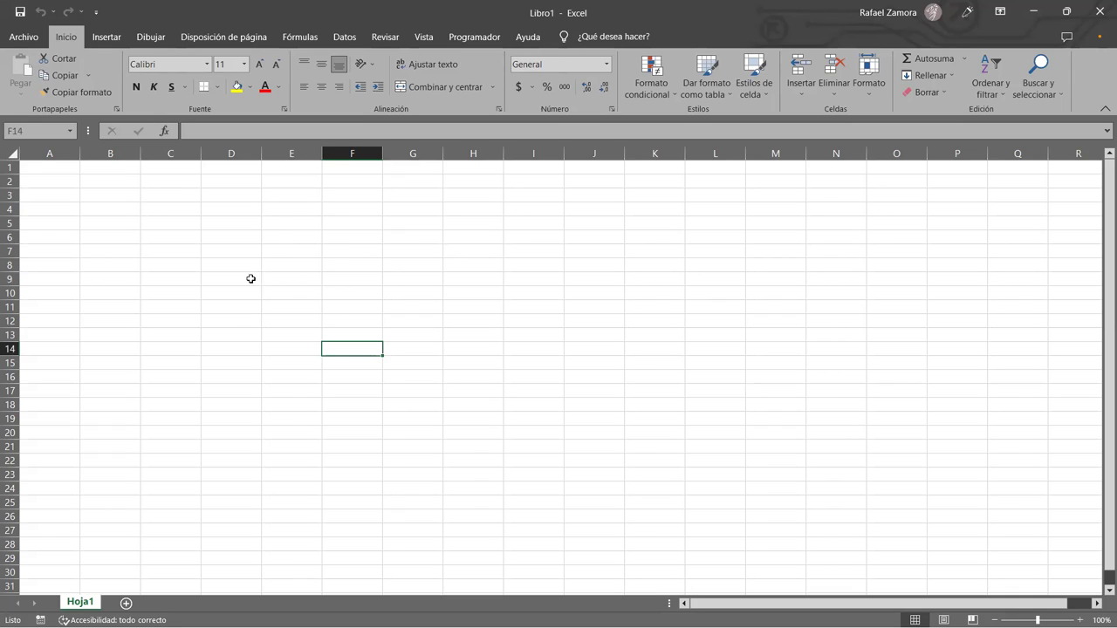
pyautogui.click(306, 224)
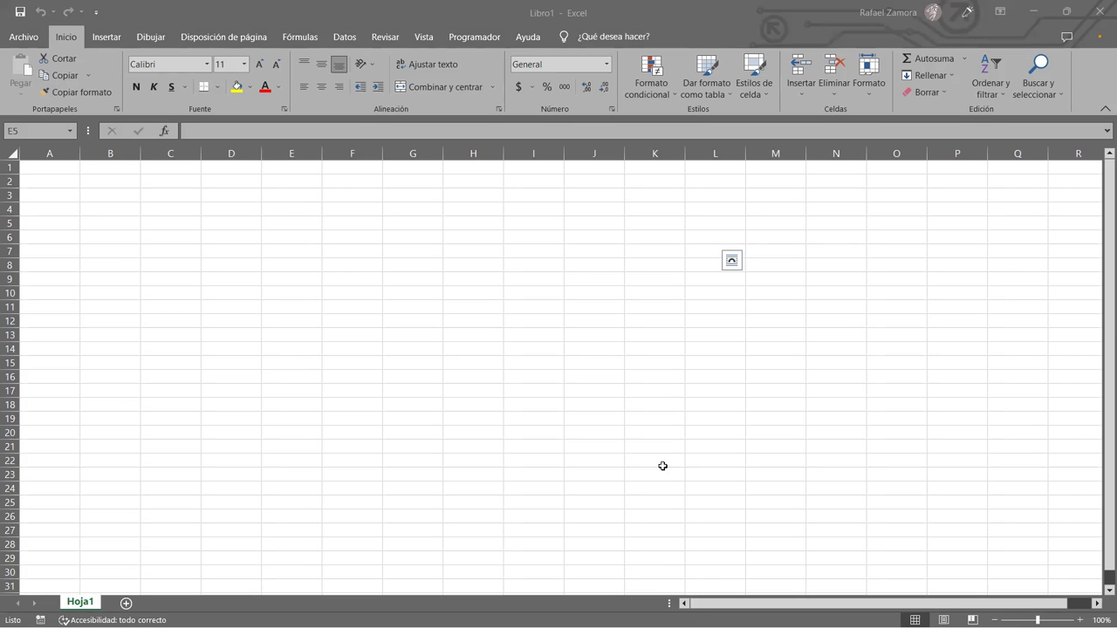
# Step: Paste the Formulario Clientes picture onto Hoja1 and deselect it
pyautogui.hotkey('ctrl', 'v')
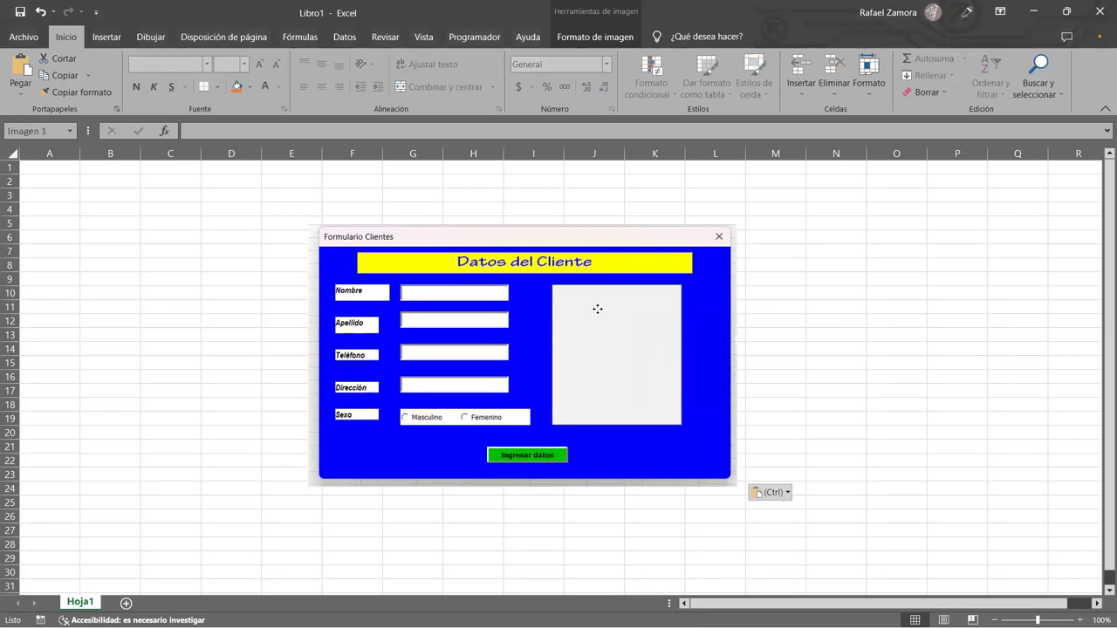
pyautogui.click(818, 316)
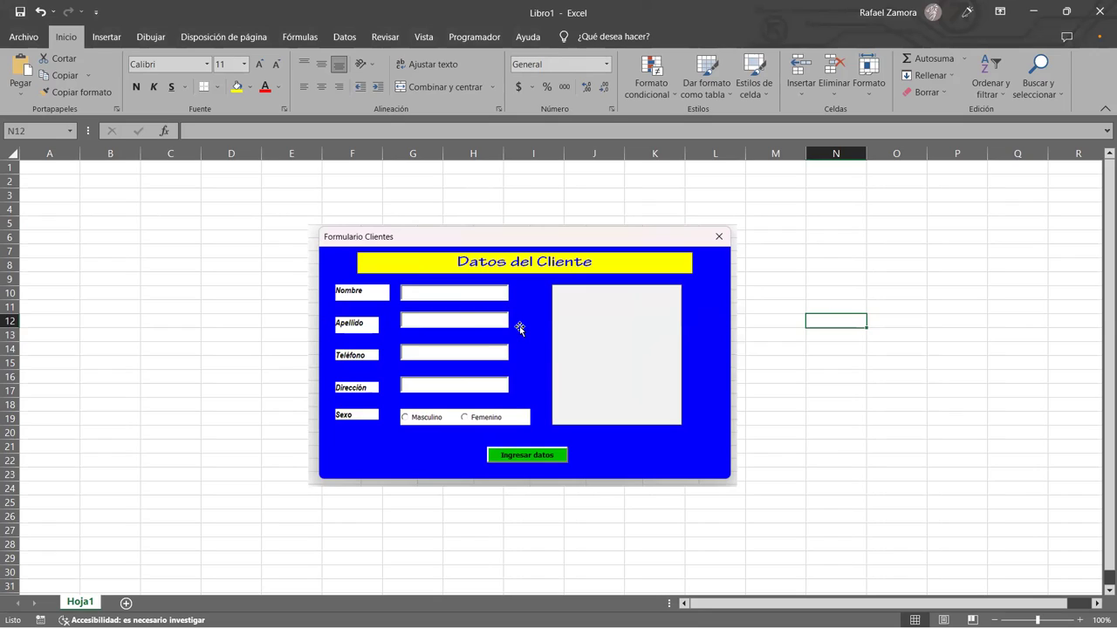
pyautogui.click(218, 212)
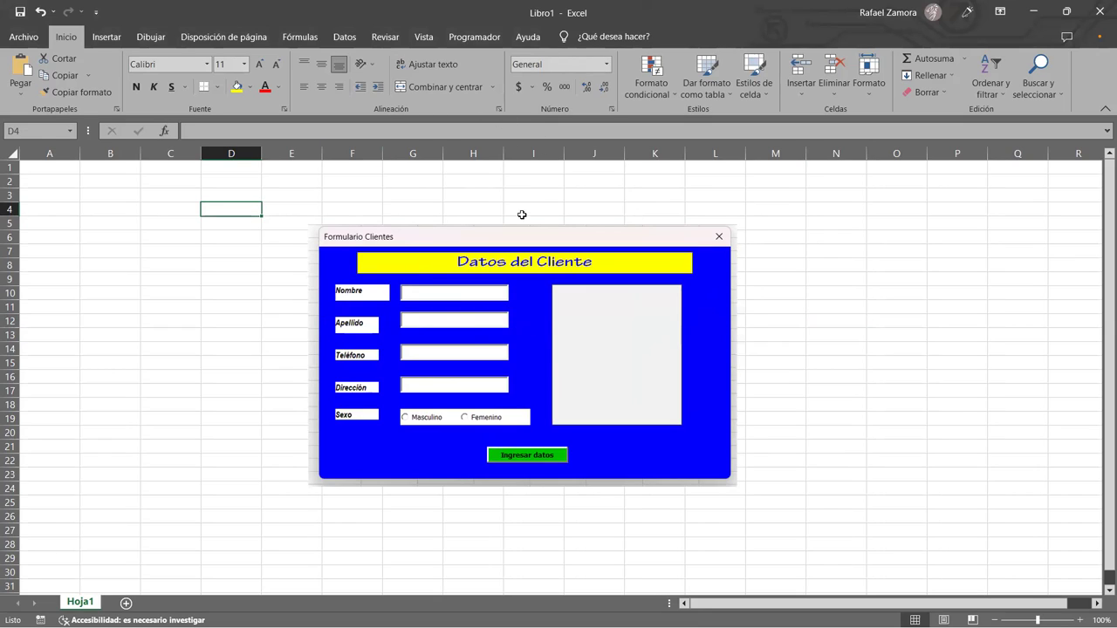
# Step: Open the Visual Basic editor from the Programador tab, narrow the side panes, and show the Insertar menu
pyautogui.click(468, 38)
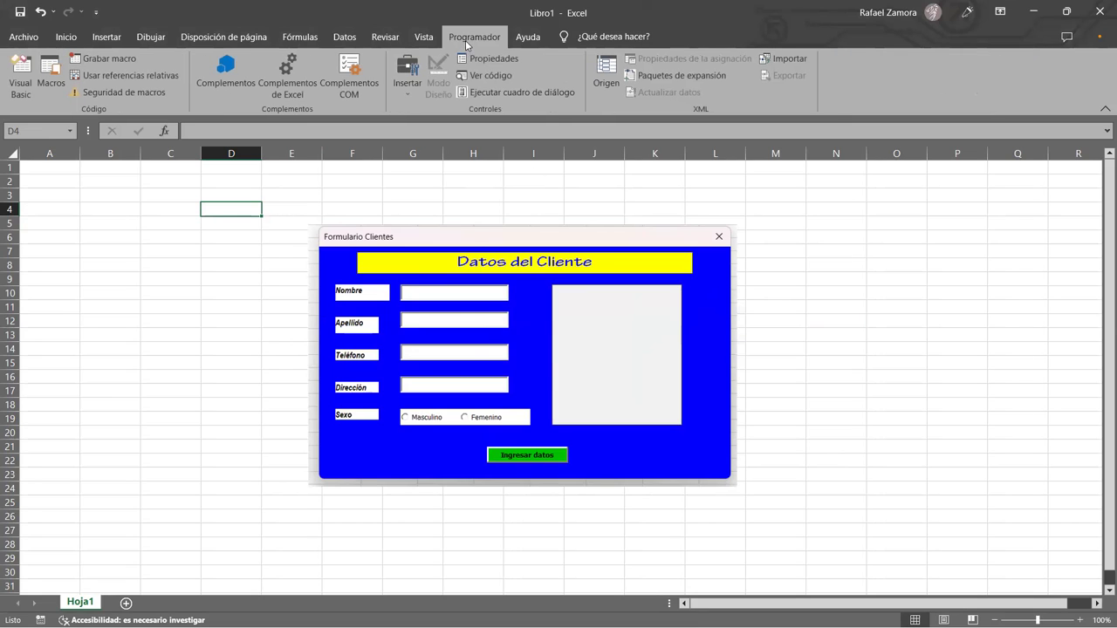
pyautogui.click(21, 76)
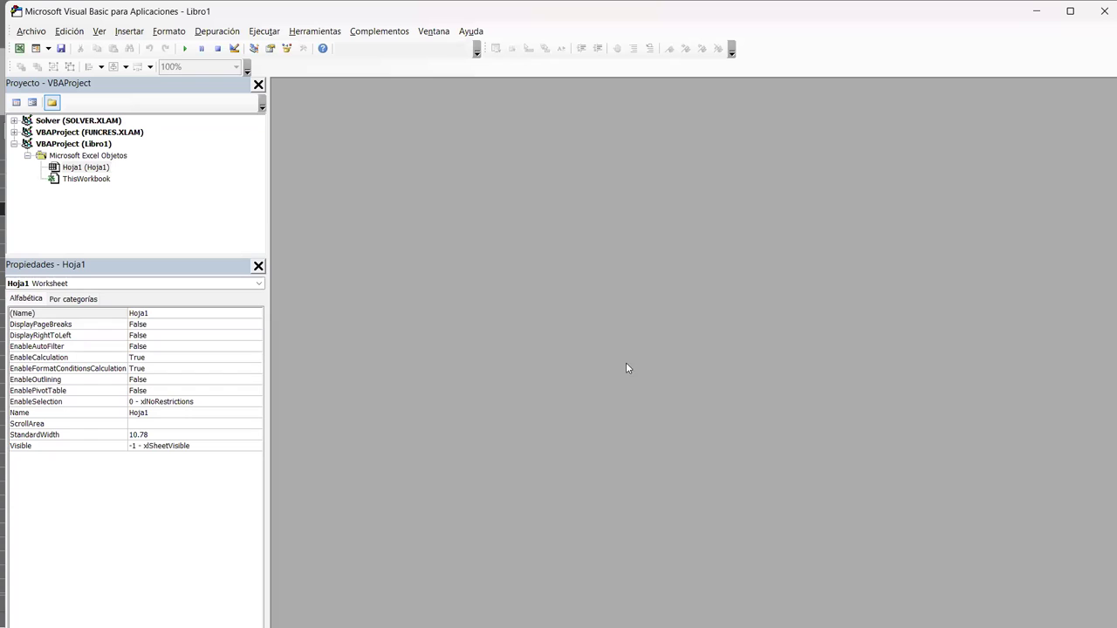
pyautogui.moveTo(267, 216); pyautogui.dragTo(155, 218)
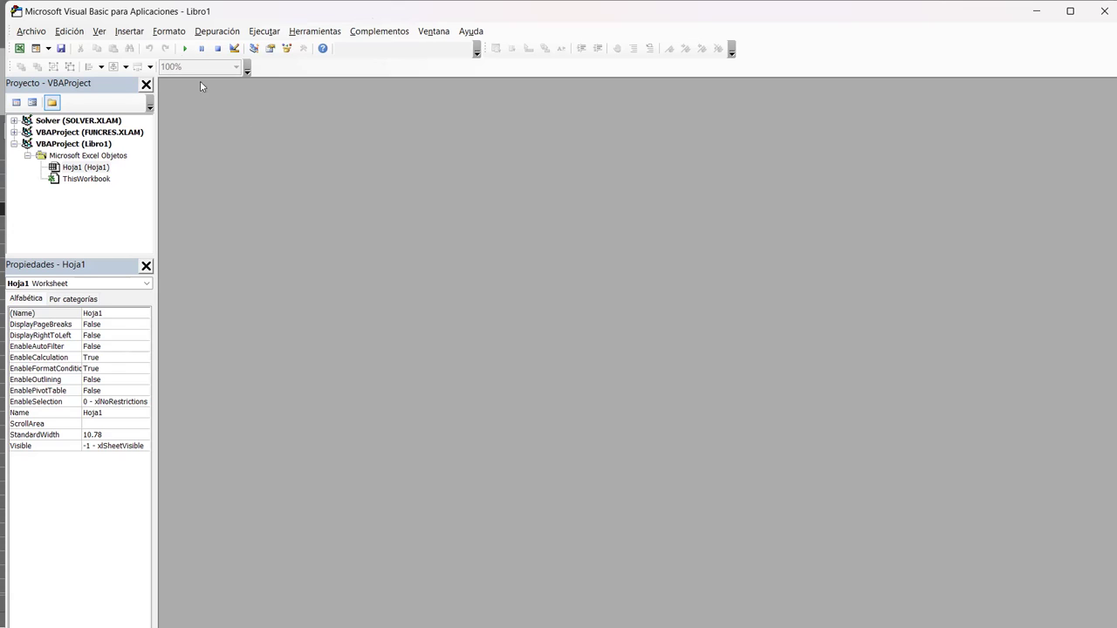
pyautogui.click(137, 33)
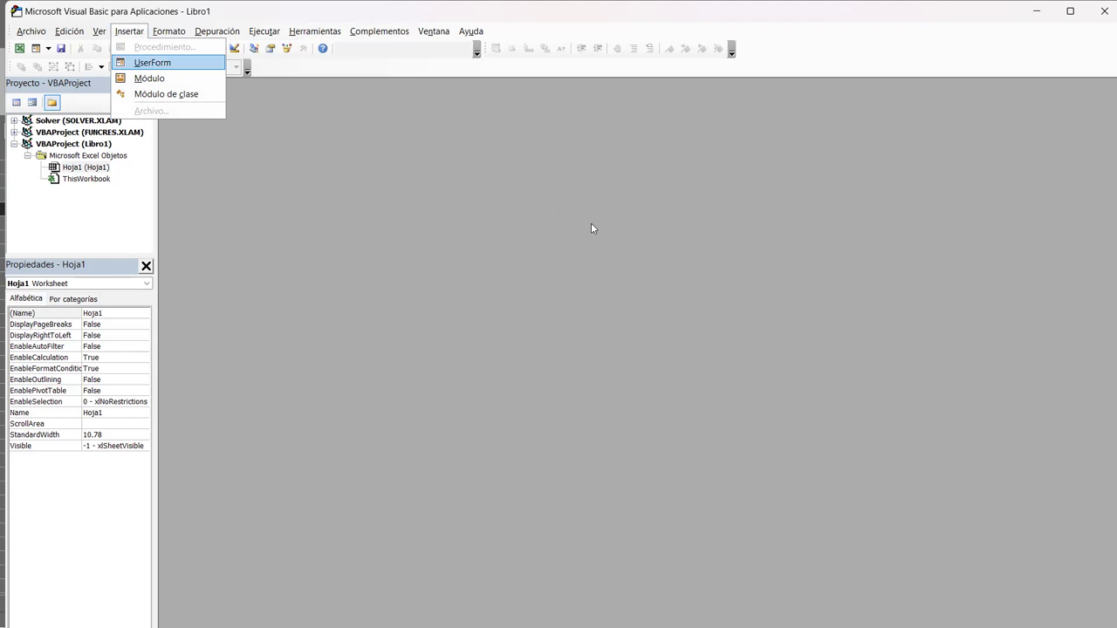
# Step: Insert a new UserForm, move the Toolbox aside, and resize the form to height 212.4
pyautogui.press('Return')
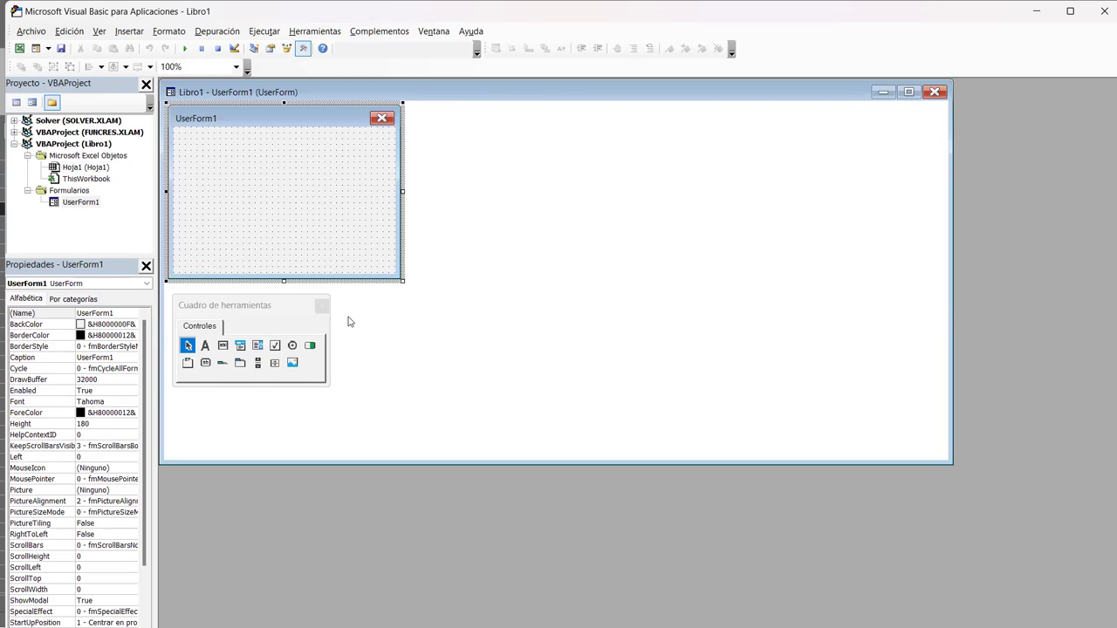
pyautogui.moveTo(274, 305); pyautogui.dragTo(728, 121)
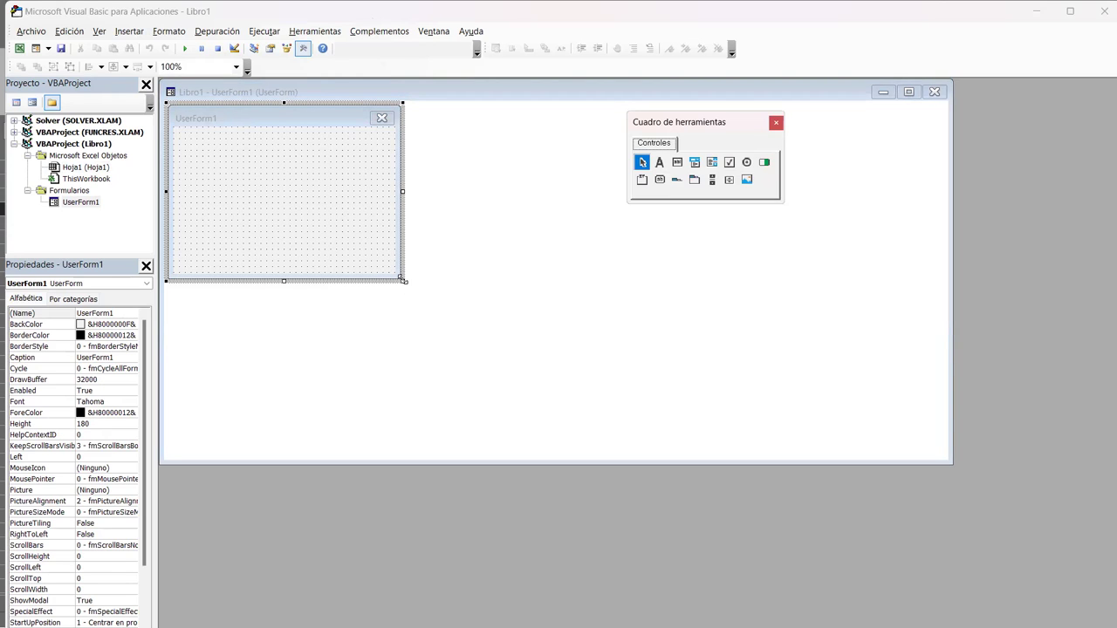
pyautogui.moveTo(403, 279); pyautogui.dragTo(536, 364)
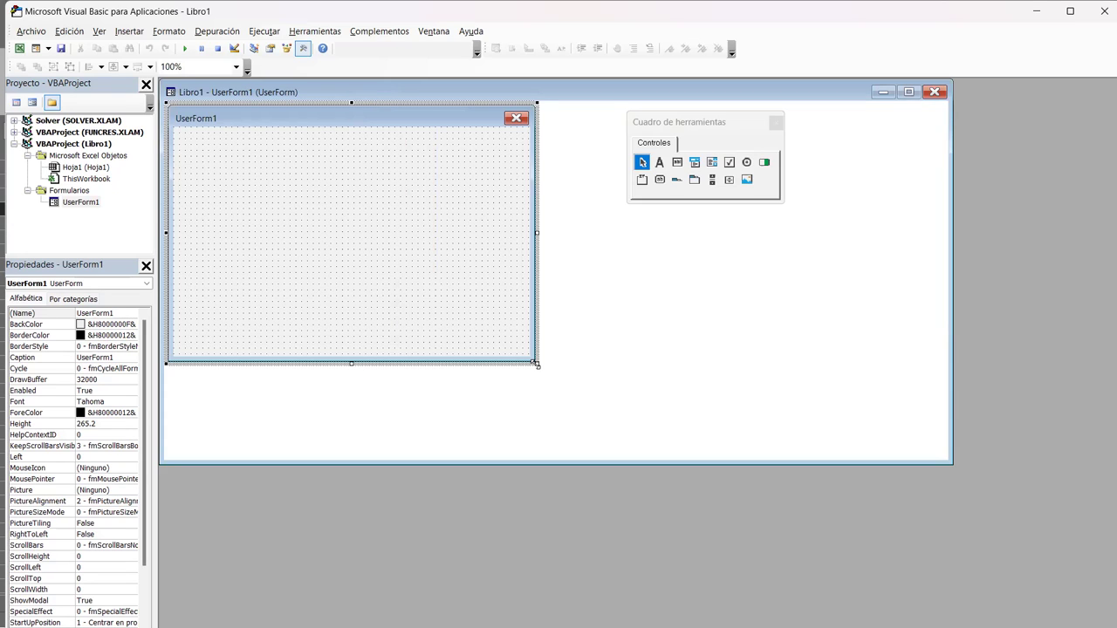
pyautogui.moveTo(536, 364); pyautogui.dragTo(504, 312)
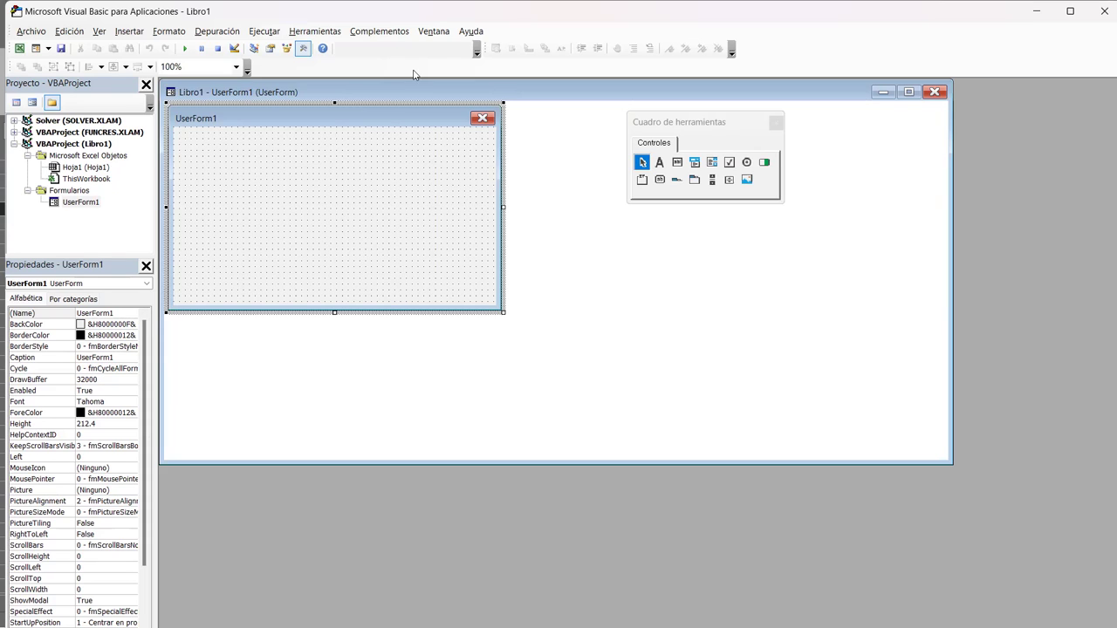
# Step: Close and reopen the Toolbox, then place it right beside UserForm1
pyautogui.click(775, 124)
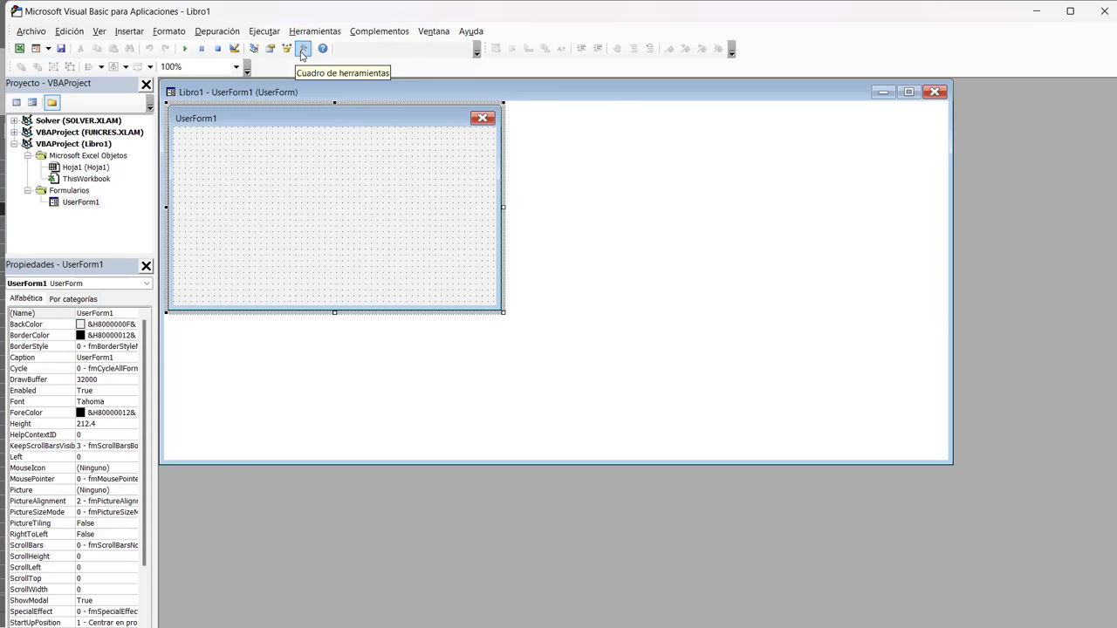
pyautogui.click(302, 54)
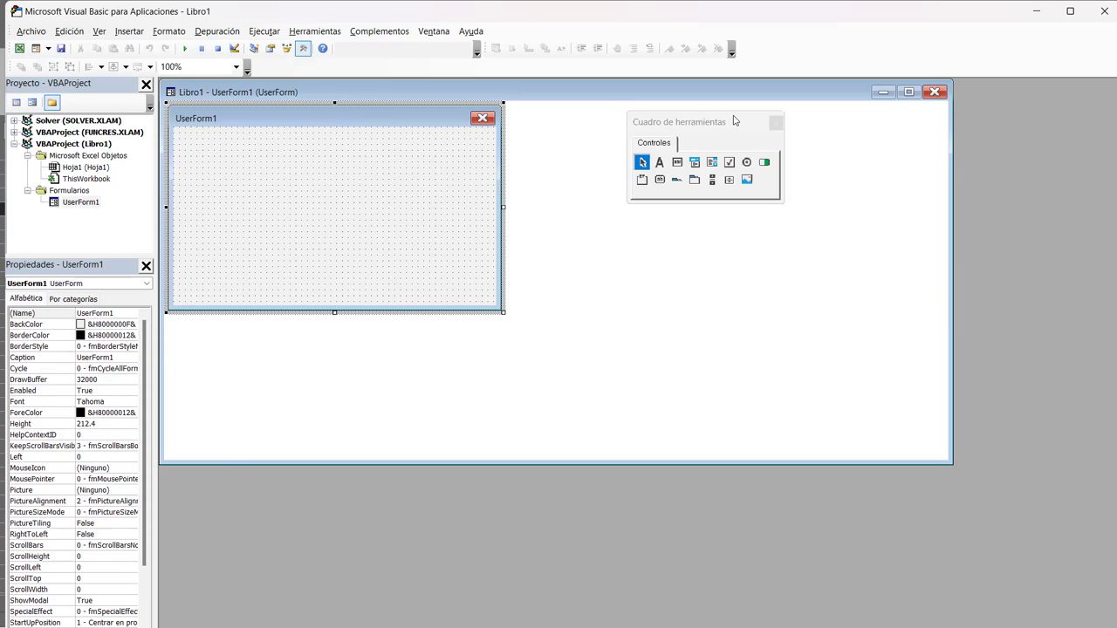
pyautogui.moveTo(734, 120); pyautogui.dragTo(628, 117)
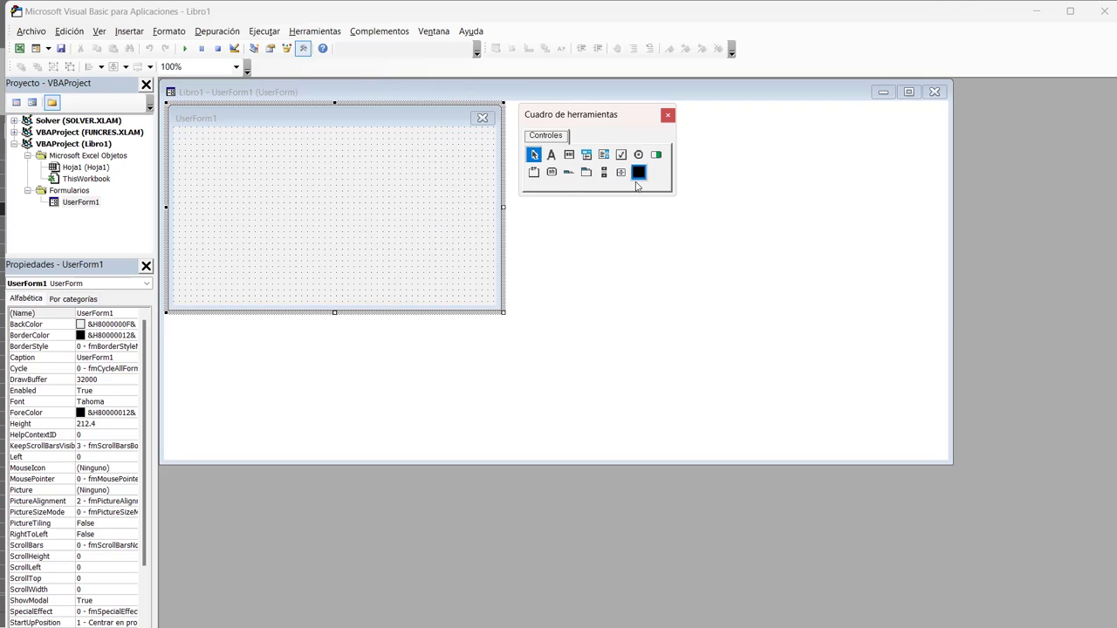
pyautogui.click(258, 115)
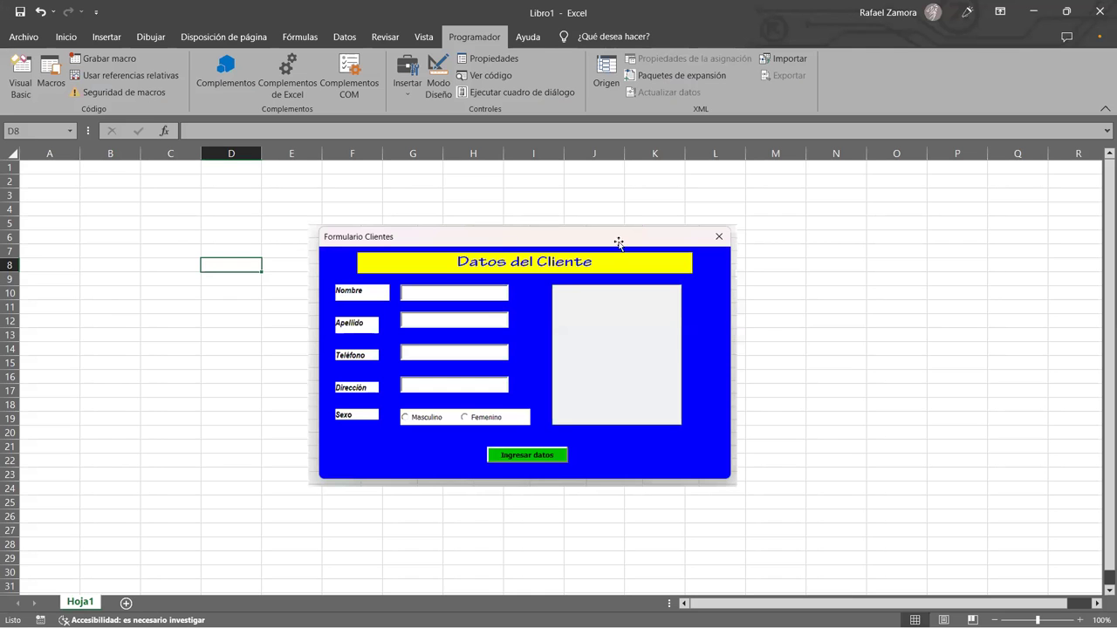
pyautogui.click(124, 284)
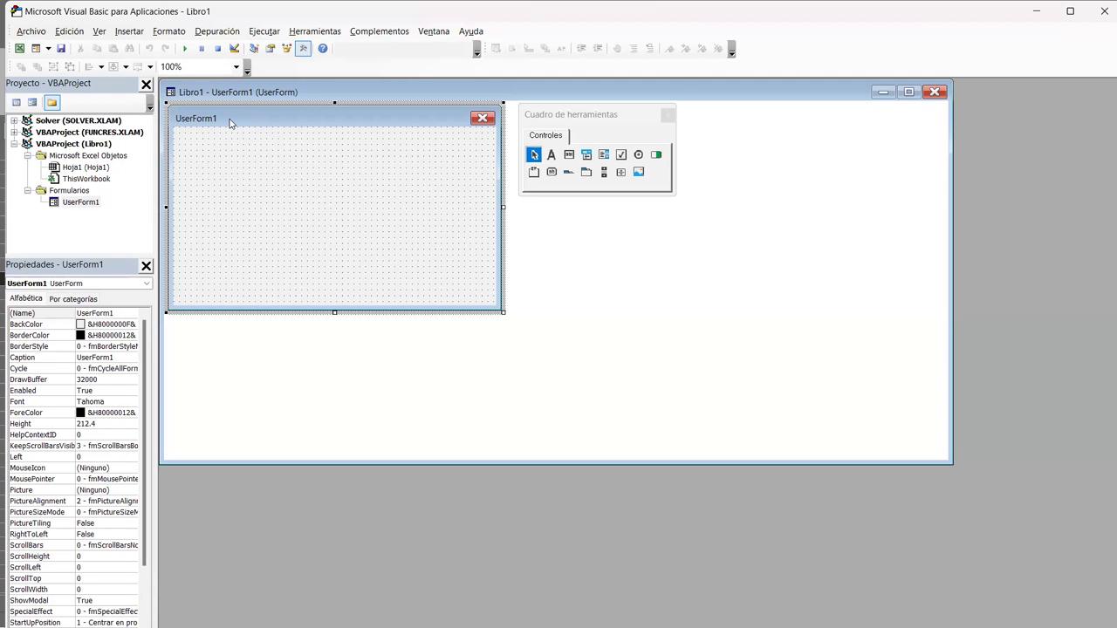
# Step: Rename the form to Formulario1 in the Properties window
pyautogui.click(124, 313)
pyautogui.moveTo(124, 313); pyautogui.dragTo(9, 290)
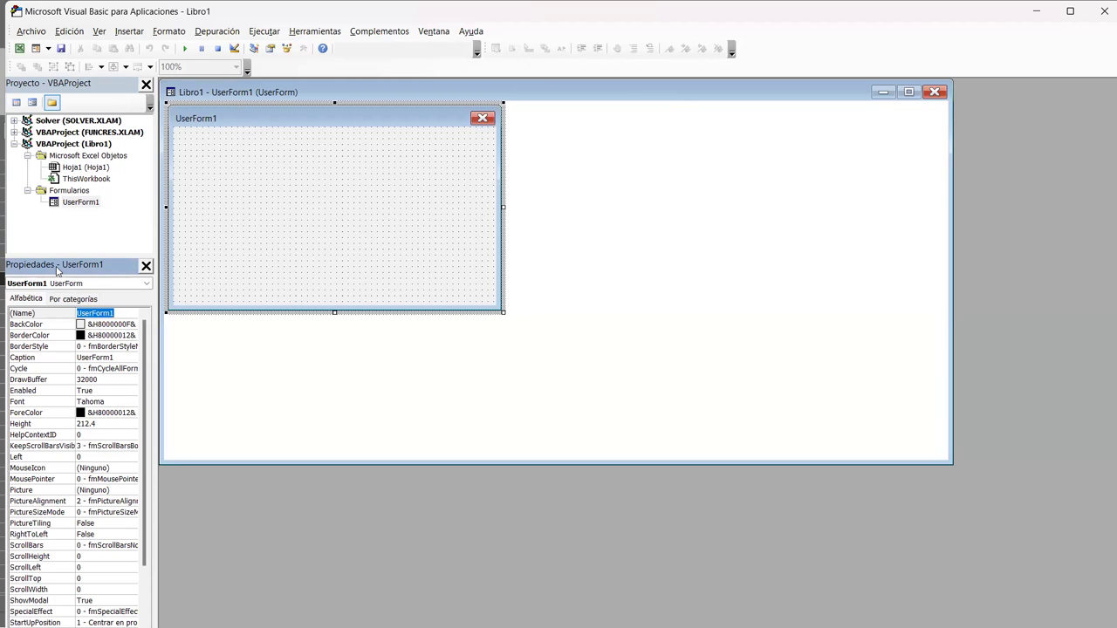
pyautogui.write('Formulario')
pyautogui.press('Return')
pyautogui.click(294, 212)
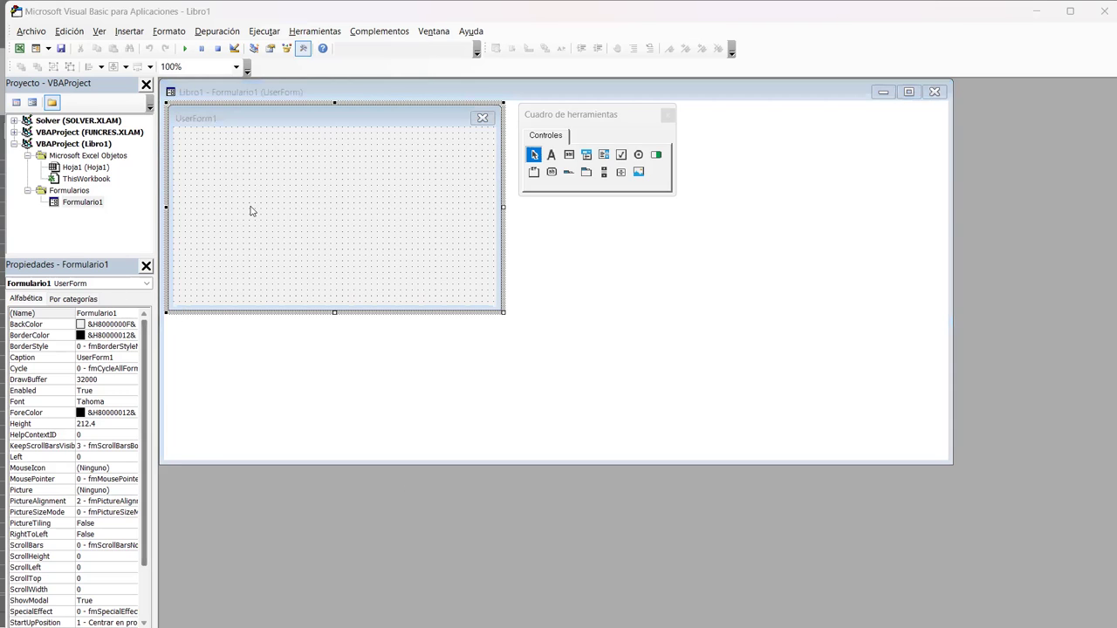
# Step: Change the form's caption from UserForm1 to Mi_primer_formulario
pyautogui.click(245, 151)
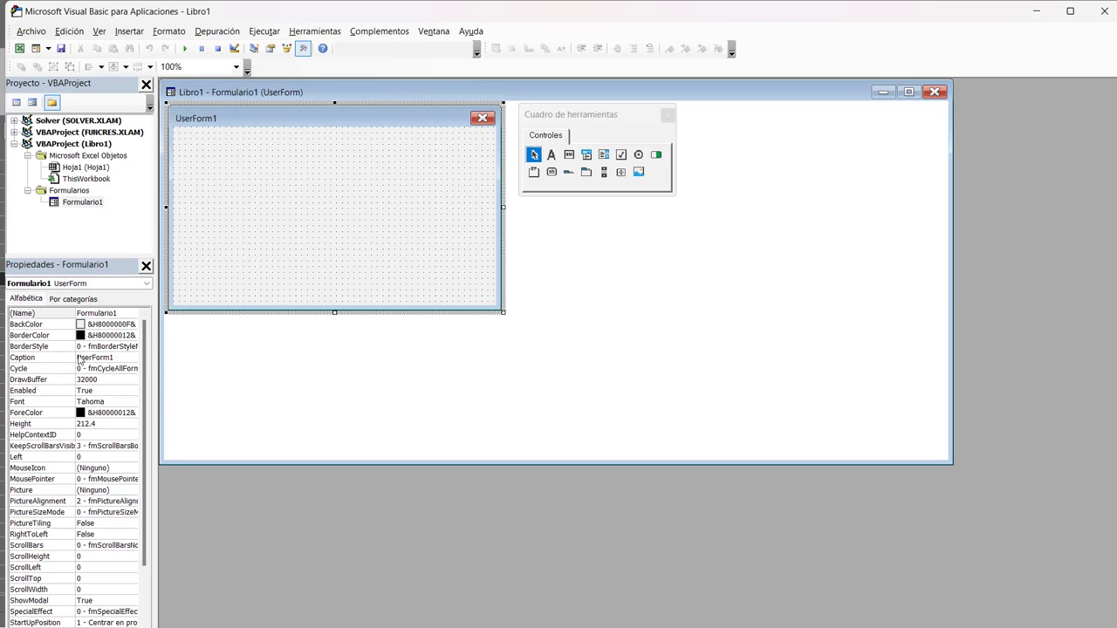
pyautogui.click(113, 358)
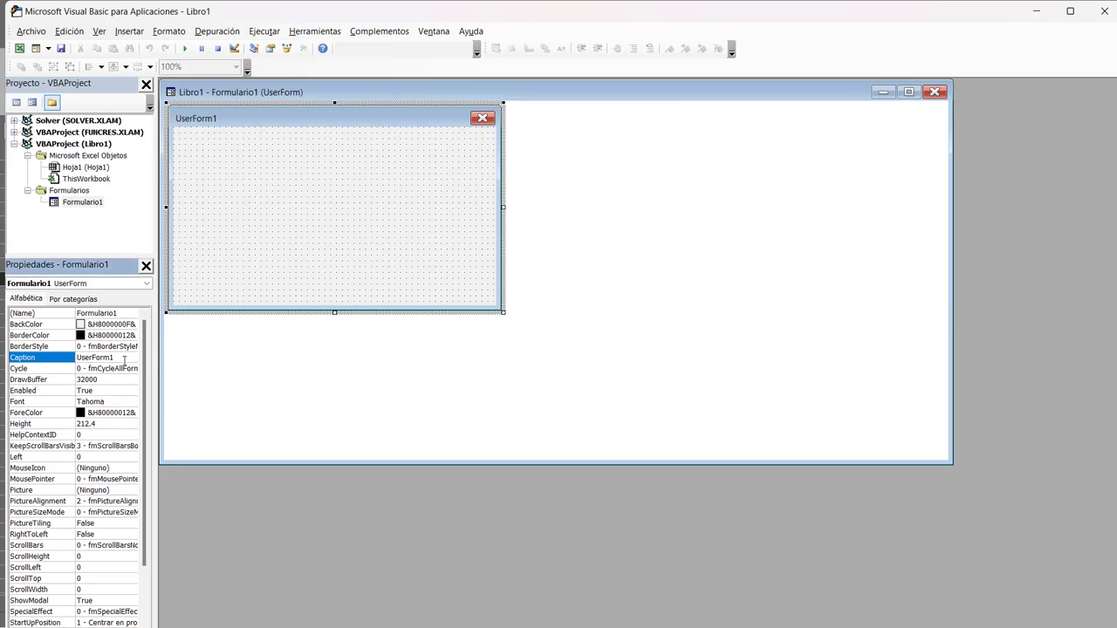
pyautogui.doubleClick(124, 360)
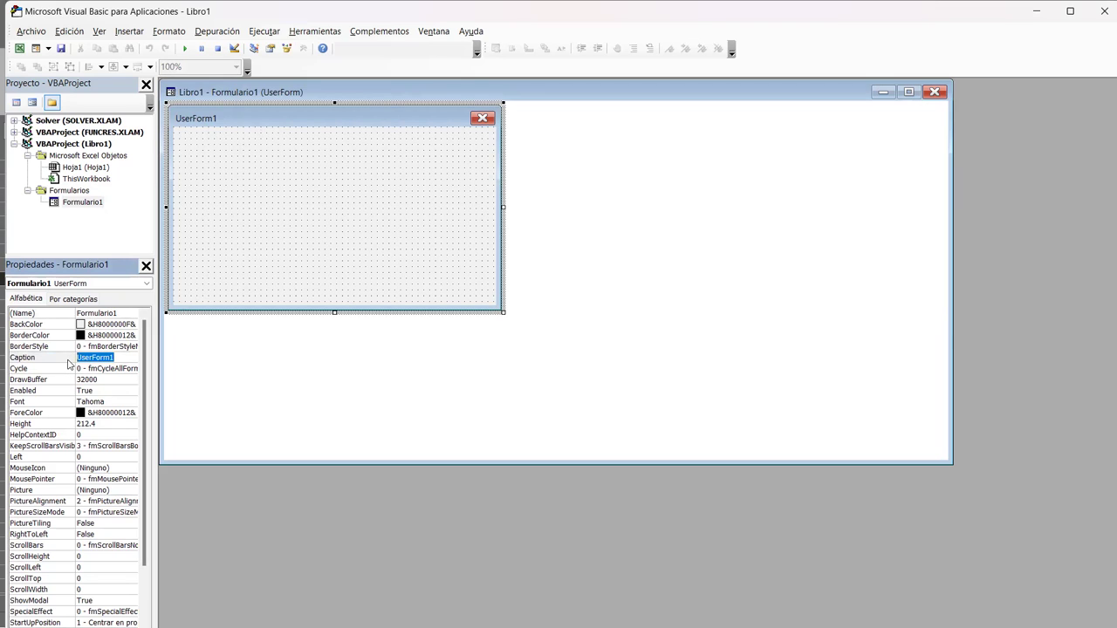
pyautogui.write('Mi_')
pyautogui.write('primer')
pyautogui.write('_formulario')
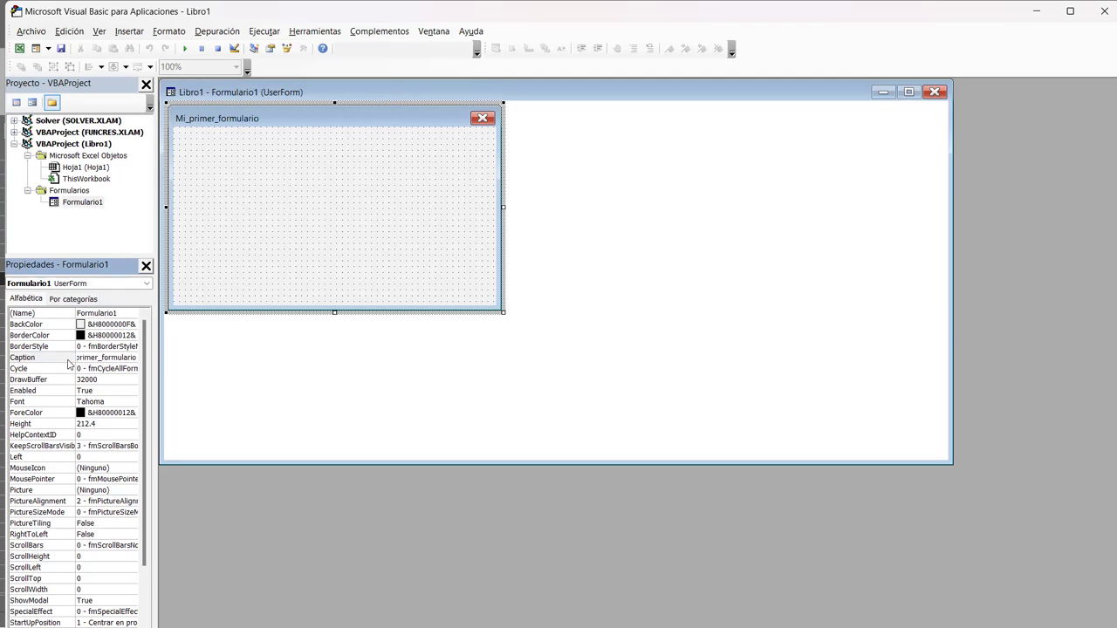
pyautogui.click(563, 236)
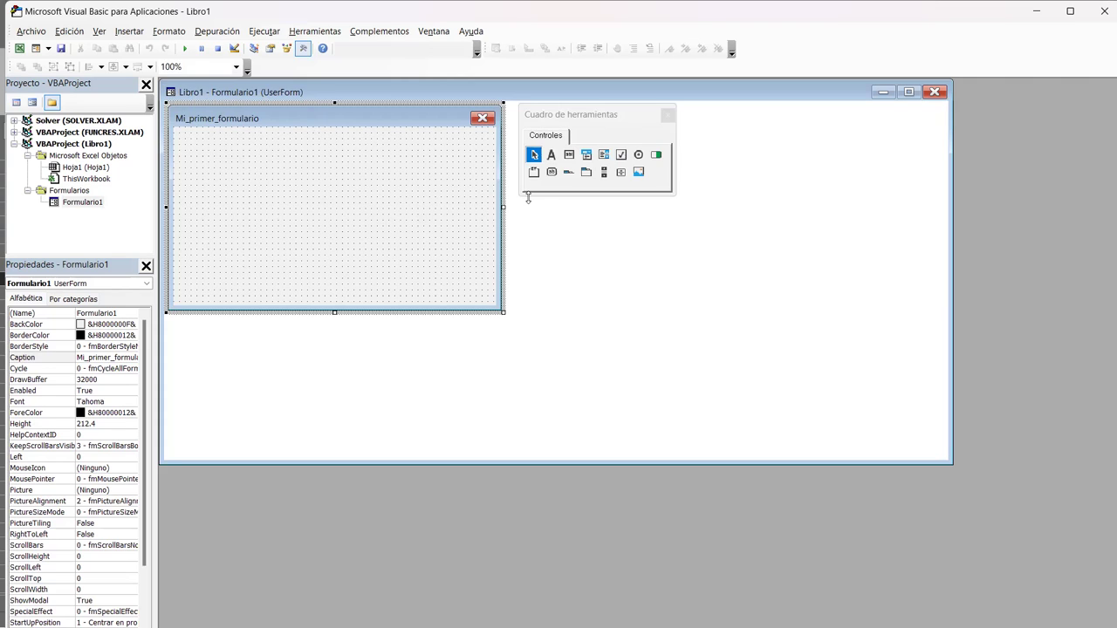
# Step: Draw a label at the form's top-left corner and caption it Nombre:
pyautogui.click(551, 157)
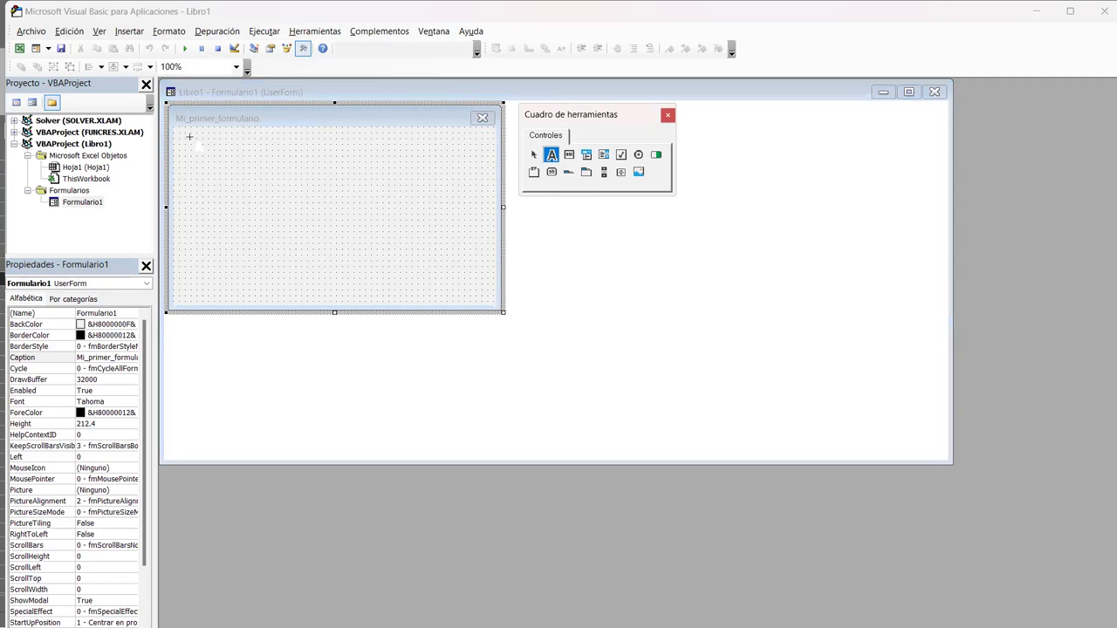
pyautogui.moveTo(189, 137); pyautogui.dragTo(247, 156)
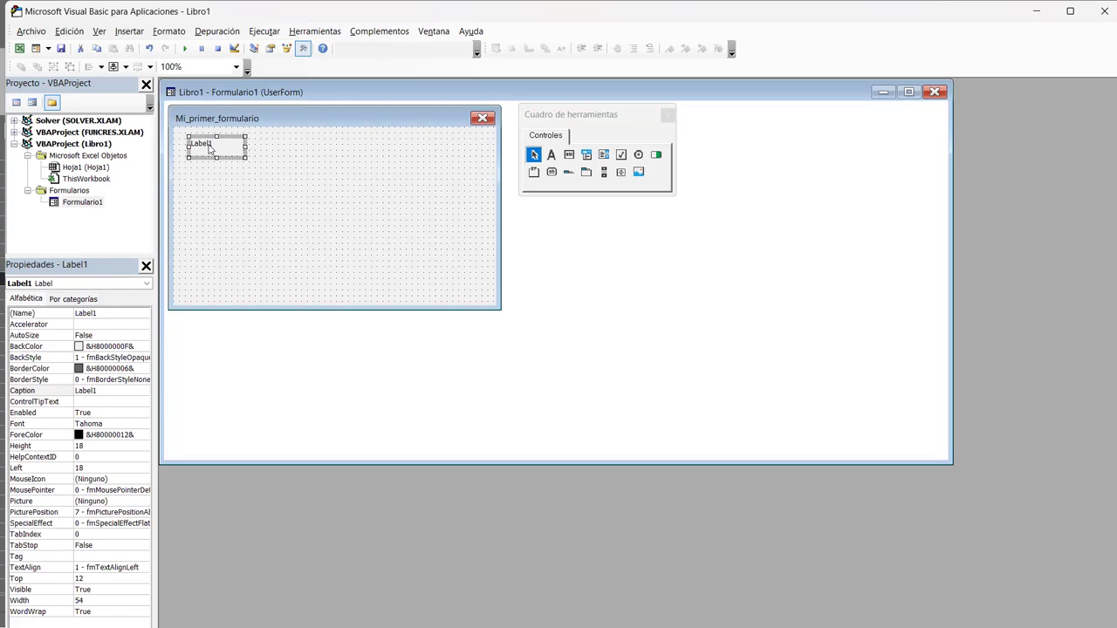
pyautogui.click(210, 150)
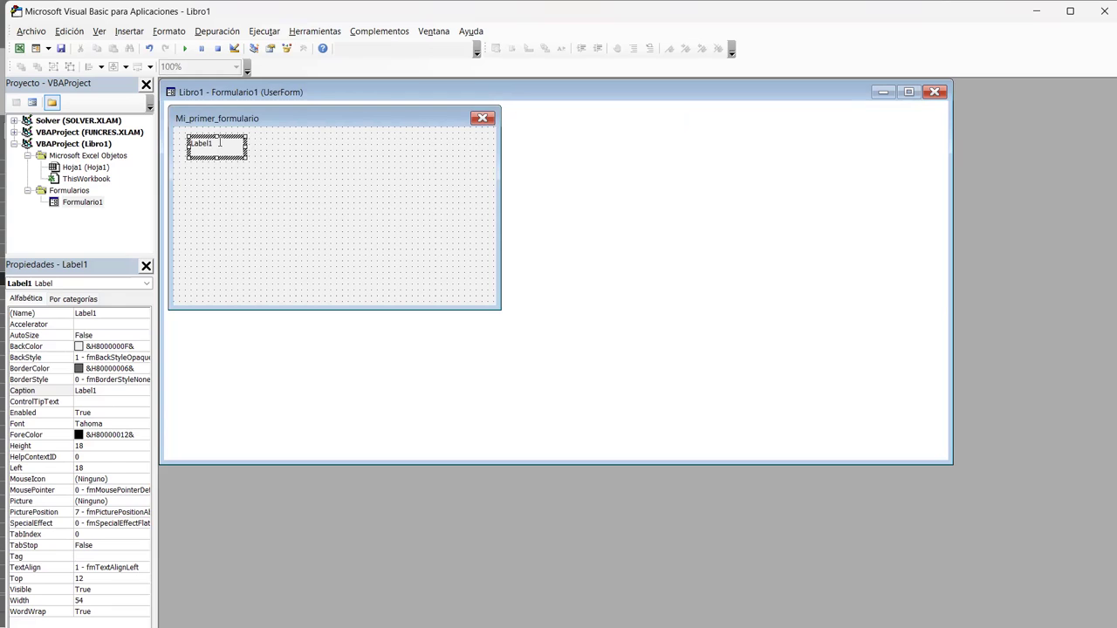
pyautogui.moveTo(219, 142); pyautogui.dragTo(187, 142)
pyautogui.write('Nombre')
pyautogui.write(':')
pyautogui.moveTo(217, 159); pyautogui.dragTo(216, 154)
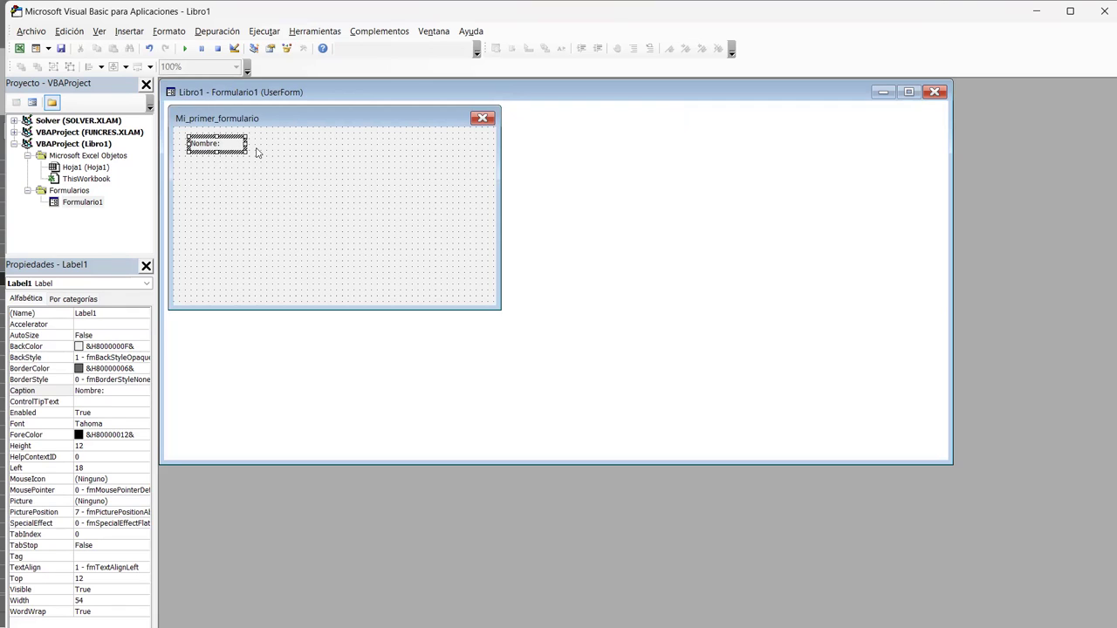
pyautogui.click(256, 151)
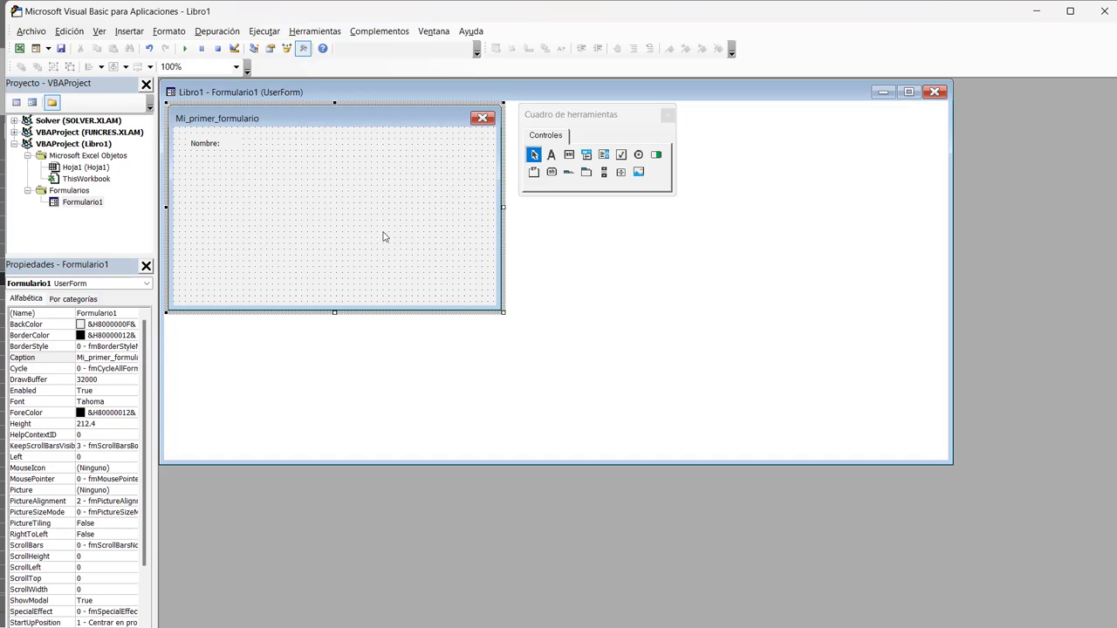
# Step: Add two more labels below it, captioned Teléfono: and Departamento:, widening the last one
pyautogui.click(552, 156)
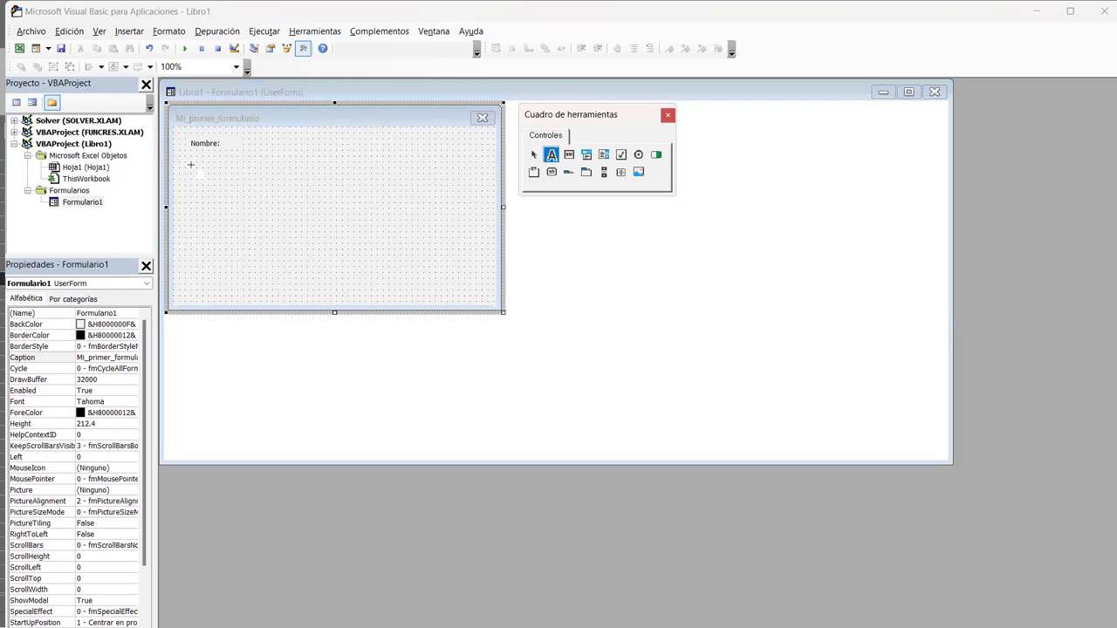
pyautogui.moveTo(191, 168); pyautogui.dragTo(241, 180)
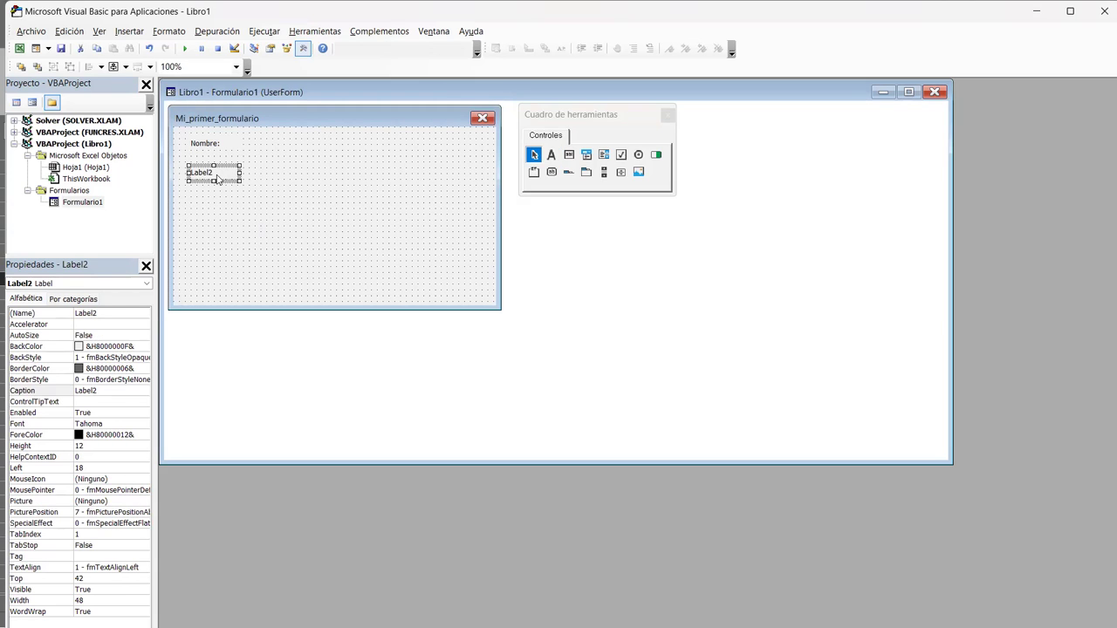
pyautogui.click(212, 174)
pyautogui.write('Teléfono:')
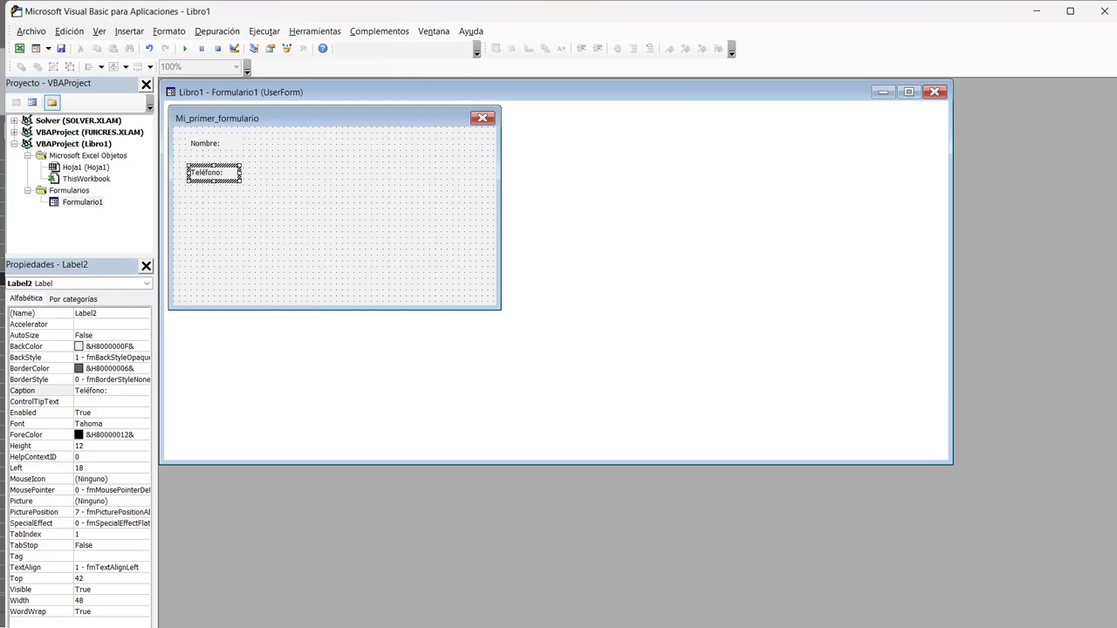
pyautogui.click(231, 203)
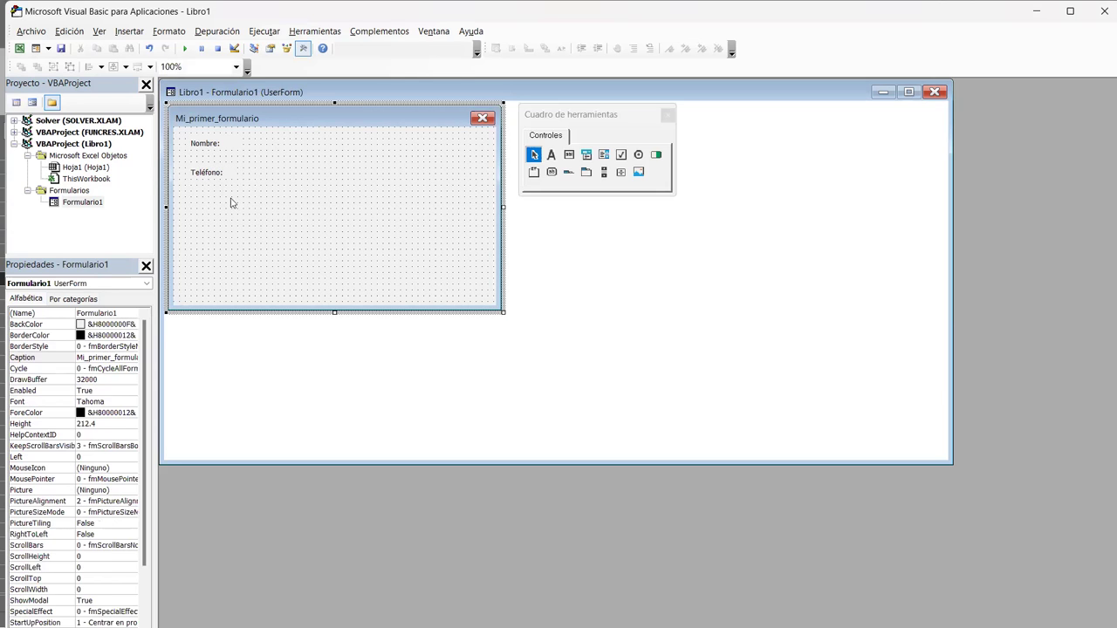
pyautogui.click(552, 155)
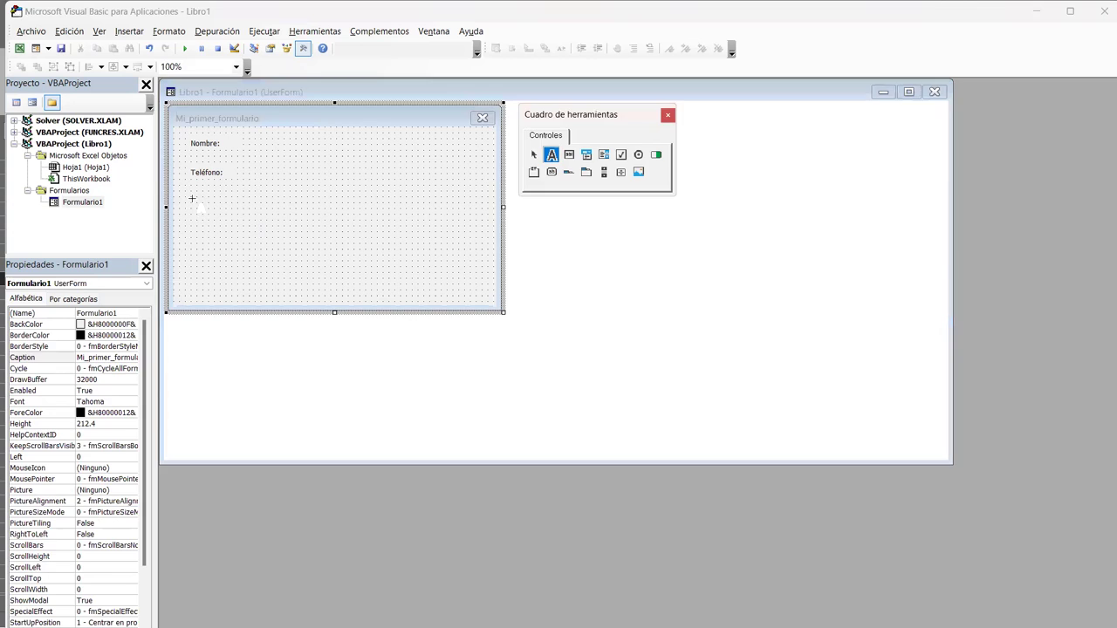
pyautogui.moveTo(192, 199); pyautogui.dragTo(237, 210)
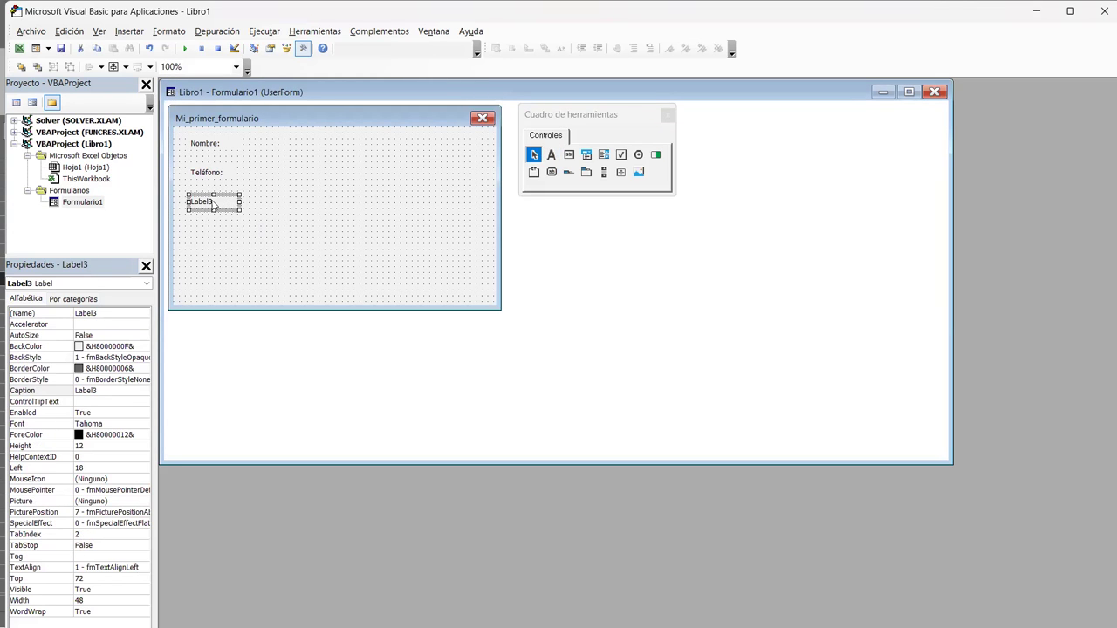
pyautogui.click(214, 207)
pyautogui.write('Departamento:')
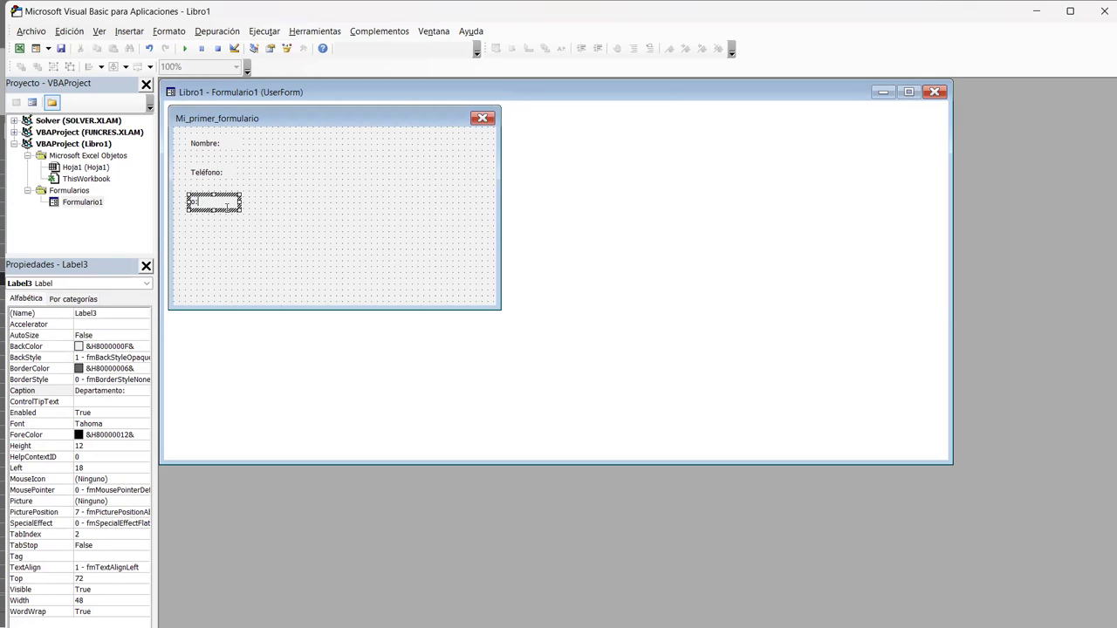
pyautogui.moveTo(239, 204); pyautogui.dragTo(261, 202)
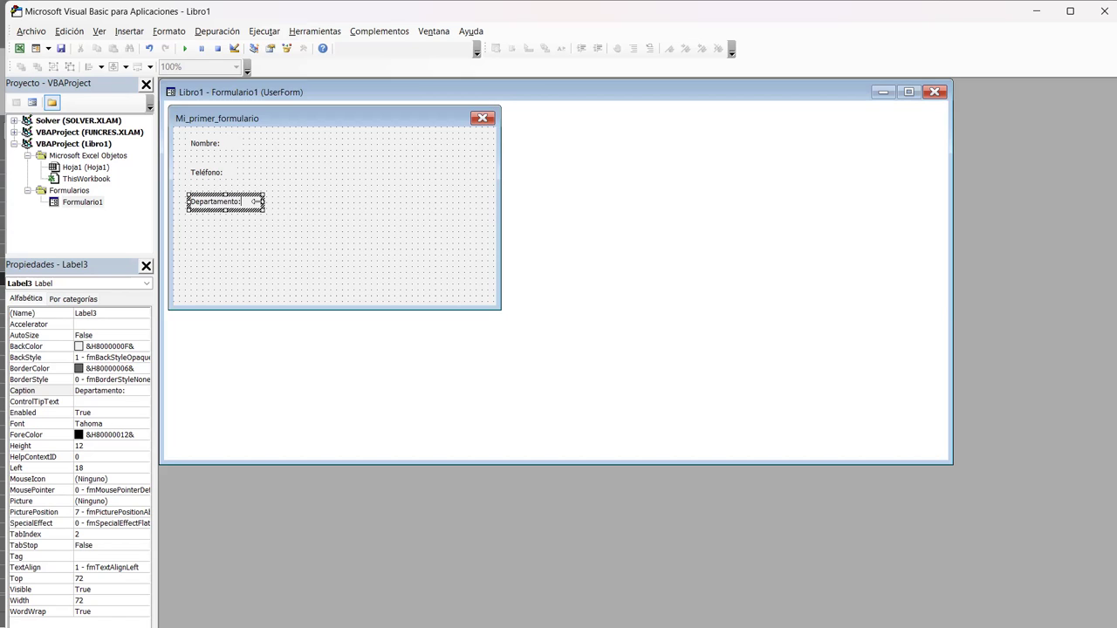
pyautogui.click(293, 227)
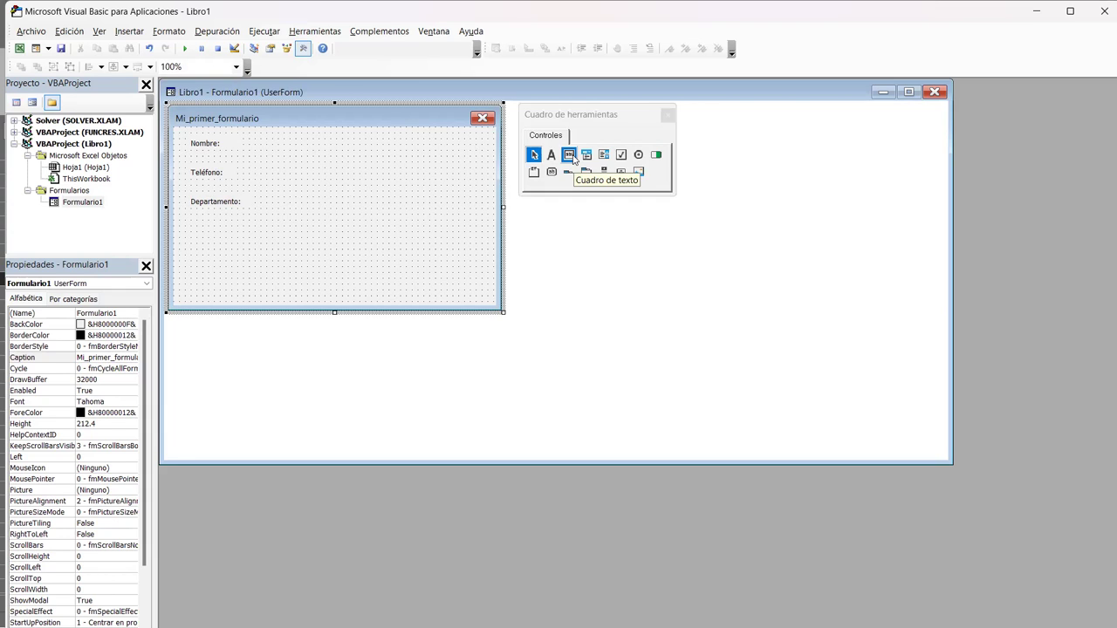
# Step: Draw a wide TextBox to the right of the Nombre: label
pyautogui.click(571, 157)
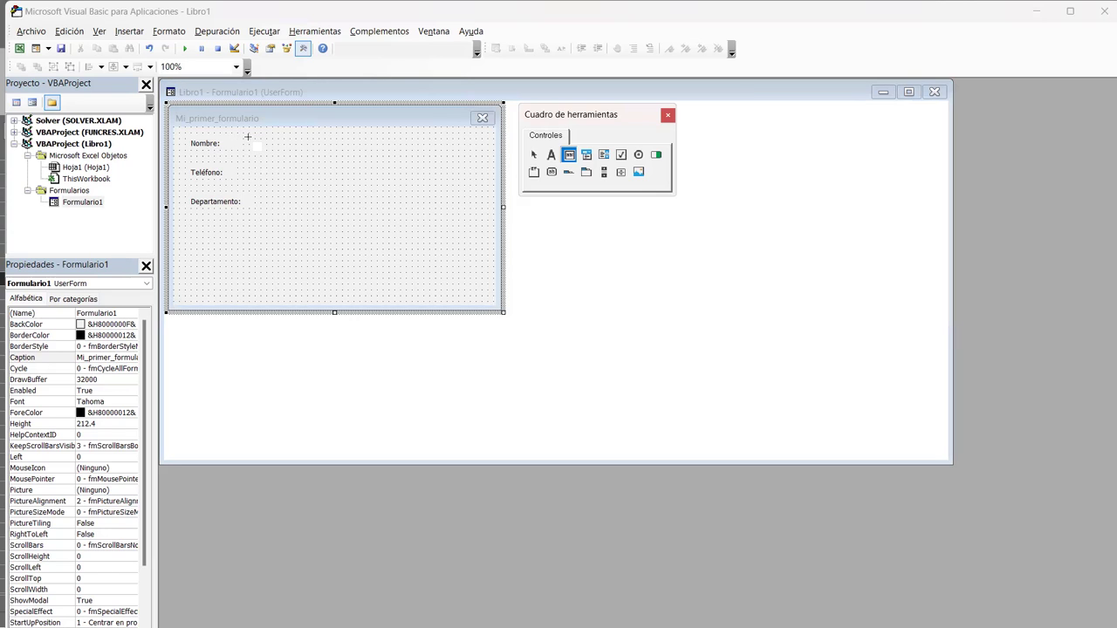
pyautogui.moveTo(248, 137); pyautogui.dragTo(381, 150)
pyautogui.click(391, 205)
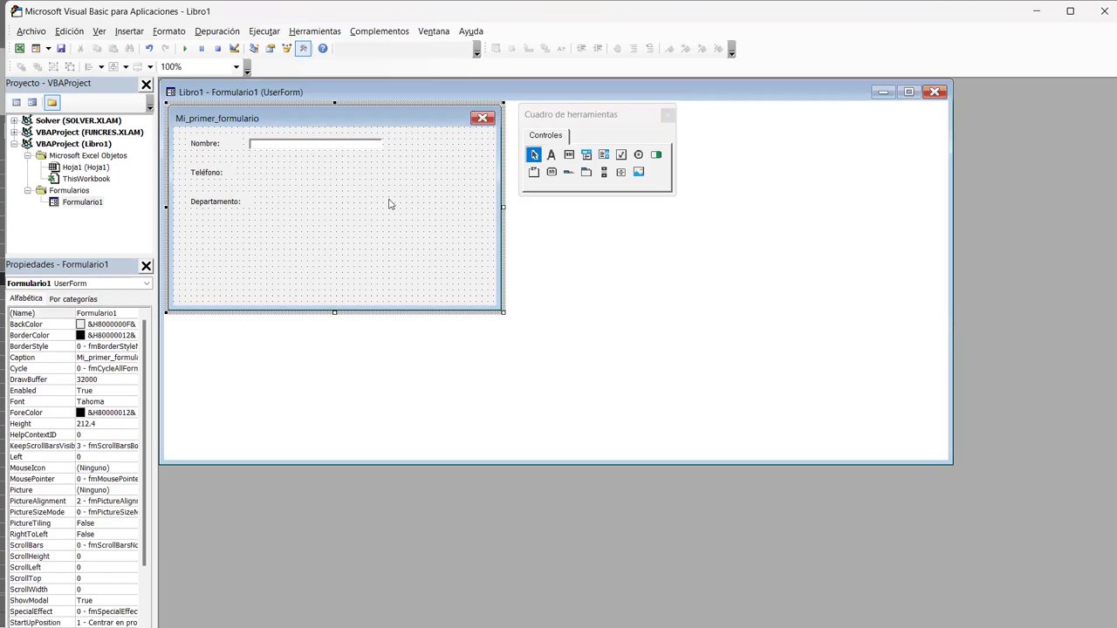
pyautogui.click(312, 149)
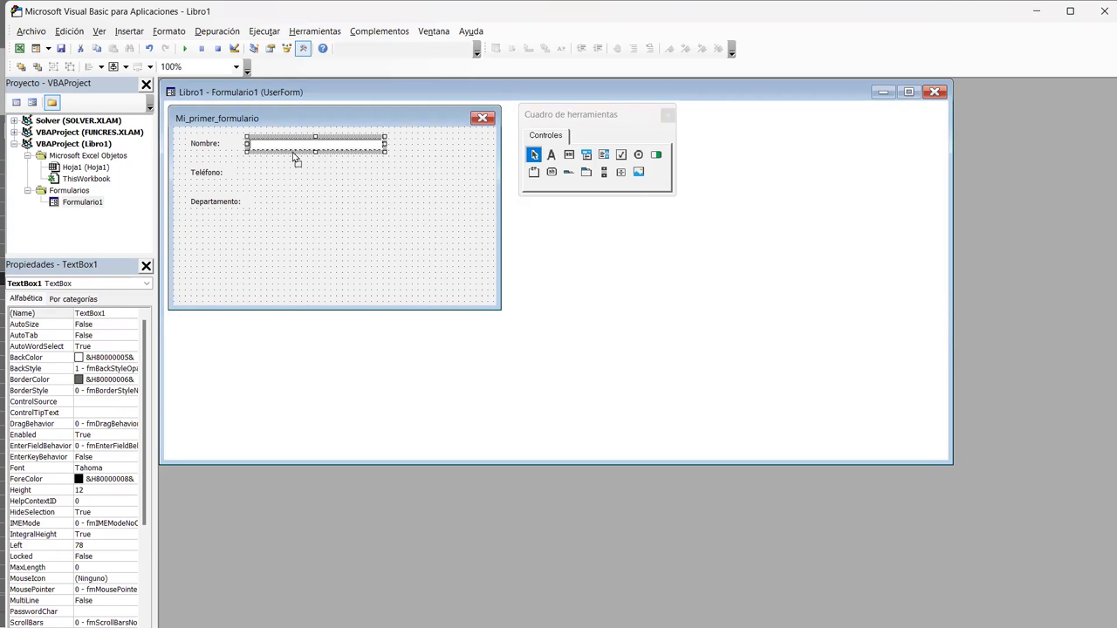
pyautogui.click(347, 200)
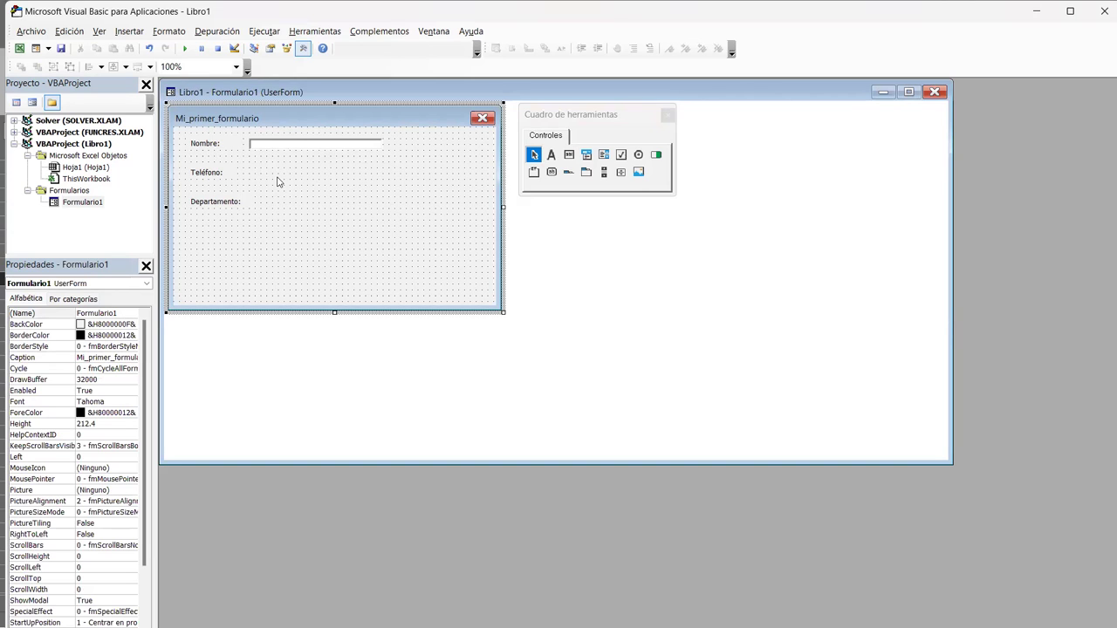
pyautogui.click(365, 147)
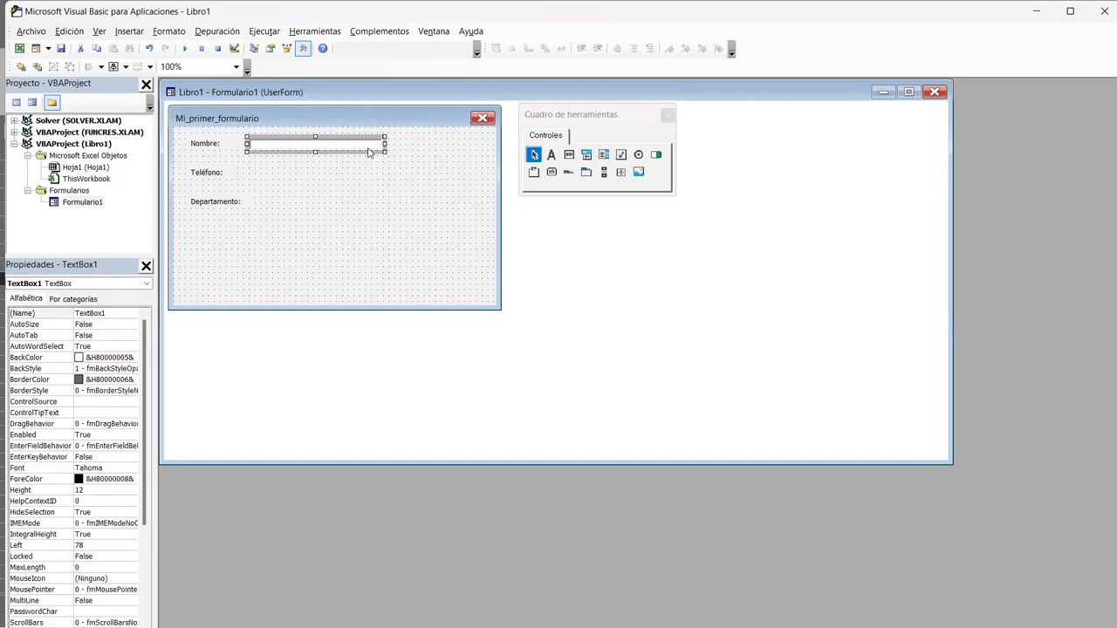
pyautogui.click(404, 202)
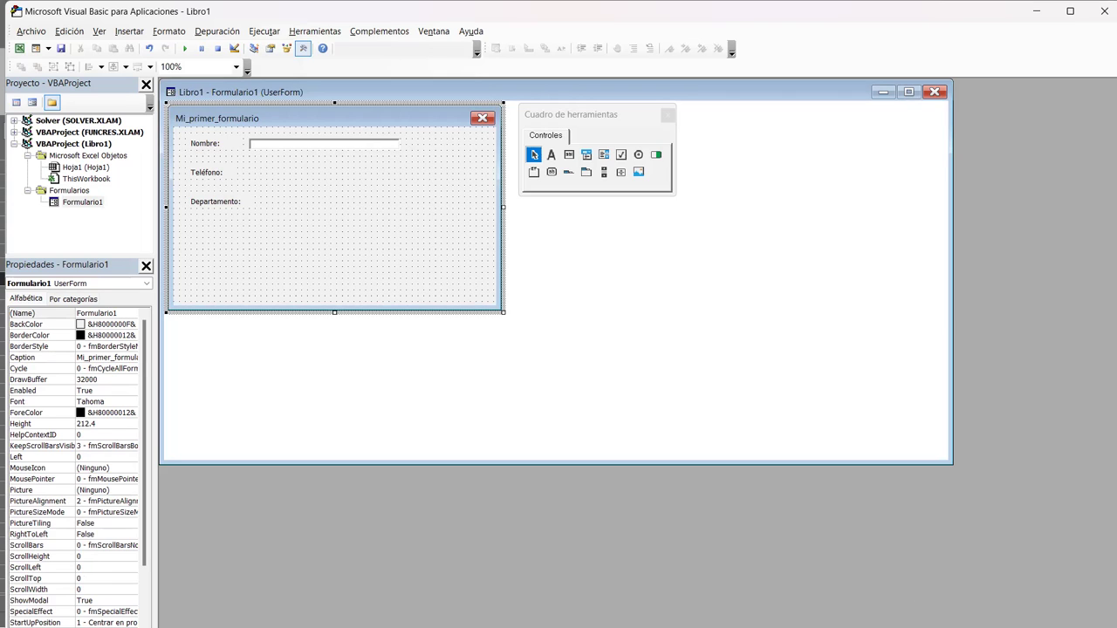
# Step: Draw a shorter text box beside Teléfono: and Ctrl-drag a copy of the Teléfono: label to its right
pyautogui.click(568, 155)
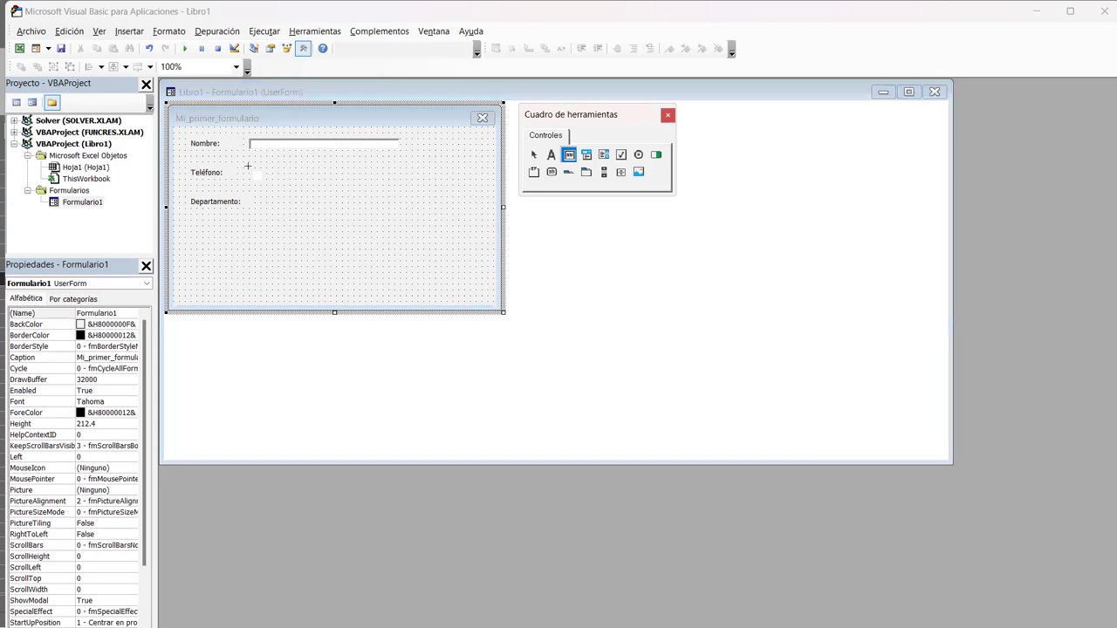
pyautogui.moveTo(249, 168); pyautogui.dragTo(311, 178)
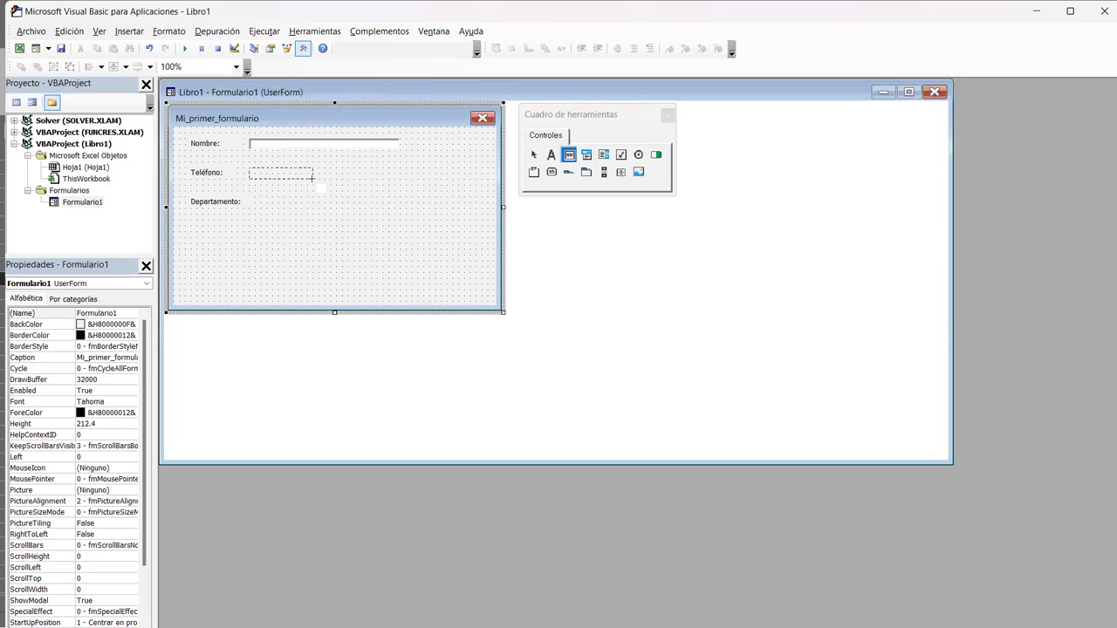
pyautogui.click(341, 227)
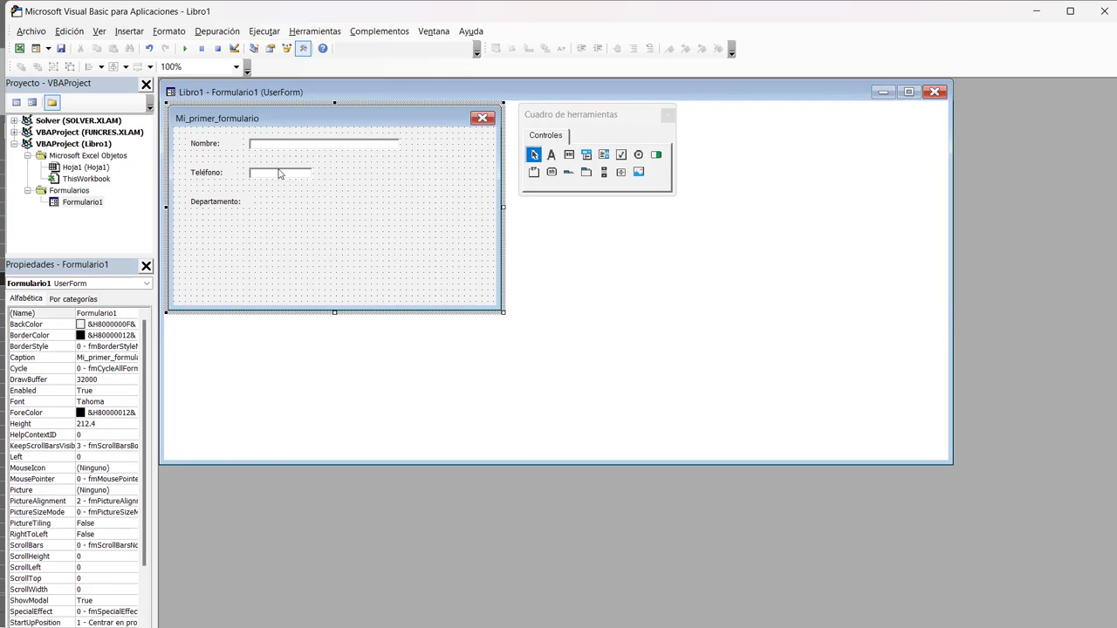
pyautogui.click(222, 179)
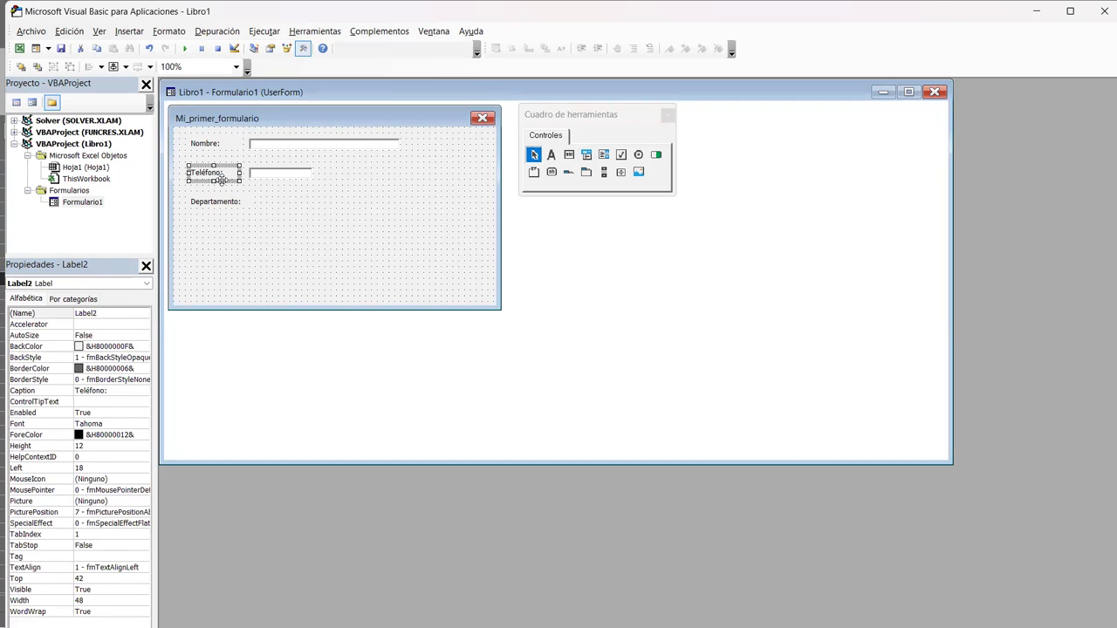
pyautogui.moveTo(223, 179)
pyautogui.mouseDown()
pyautogui.moveTo(345, 220)
pyautogui.moveTo(372, 171)
pyautogui.mouseUp()
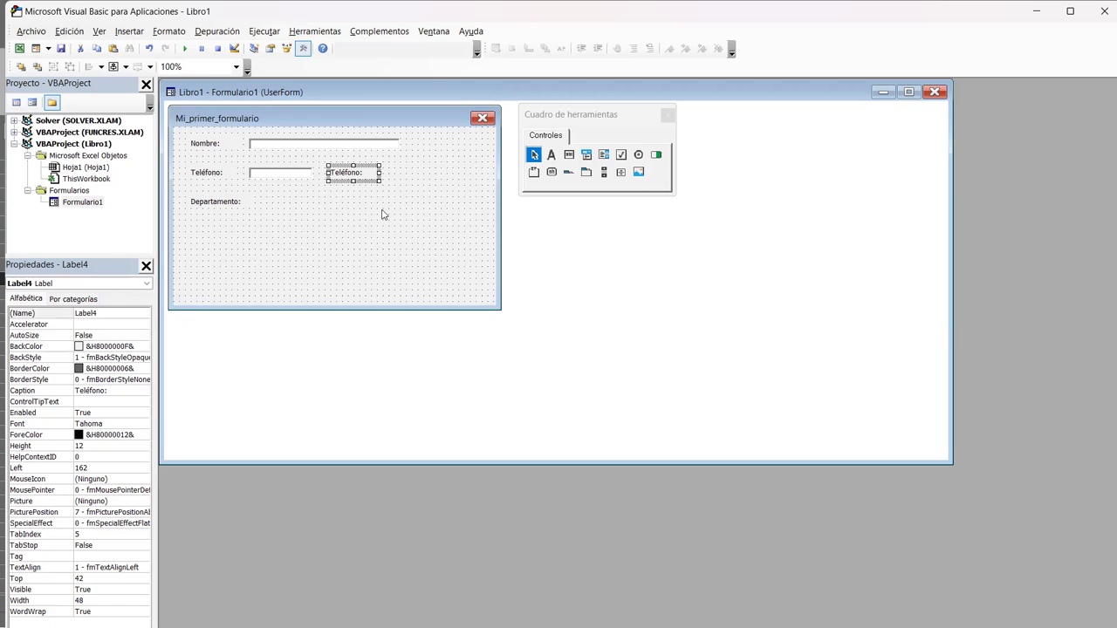
# Step: Change the copied label's caption to Género:
pyautogui.moveTo(373, 172); pyautogui.dragTo(368, 173)
pyautogui.click(364, 178)
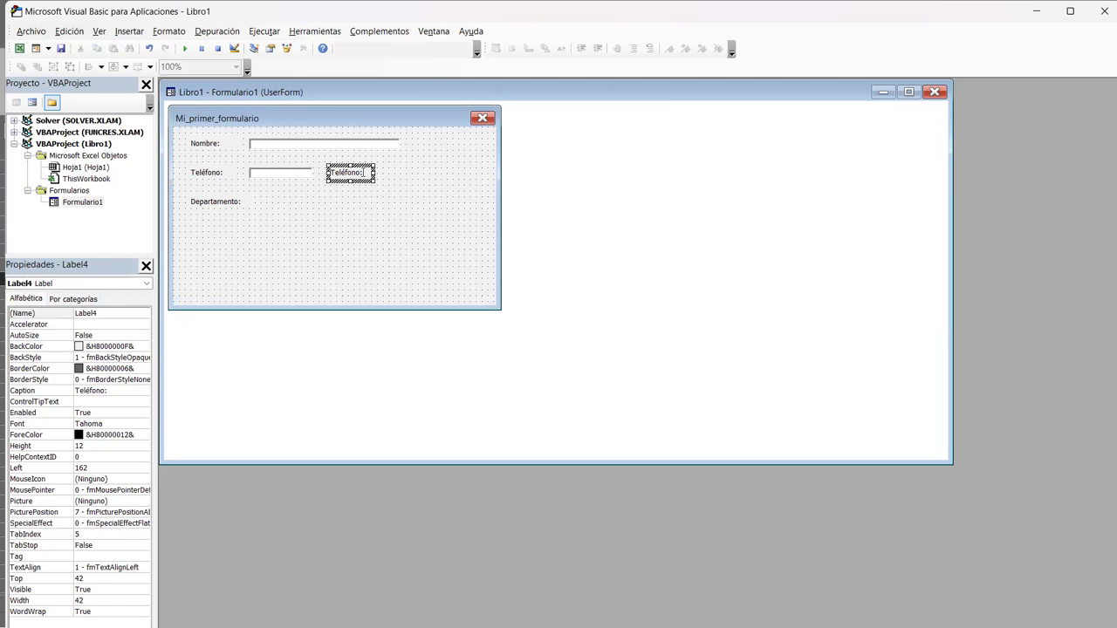
pyautogui.moveTo(362, 173); pyautogui.dragTo(304, 173)
pyautogui.write('Género:')
pyautogui.click(424, 213)
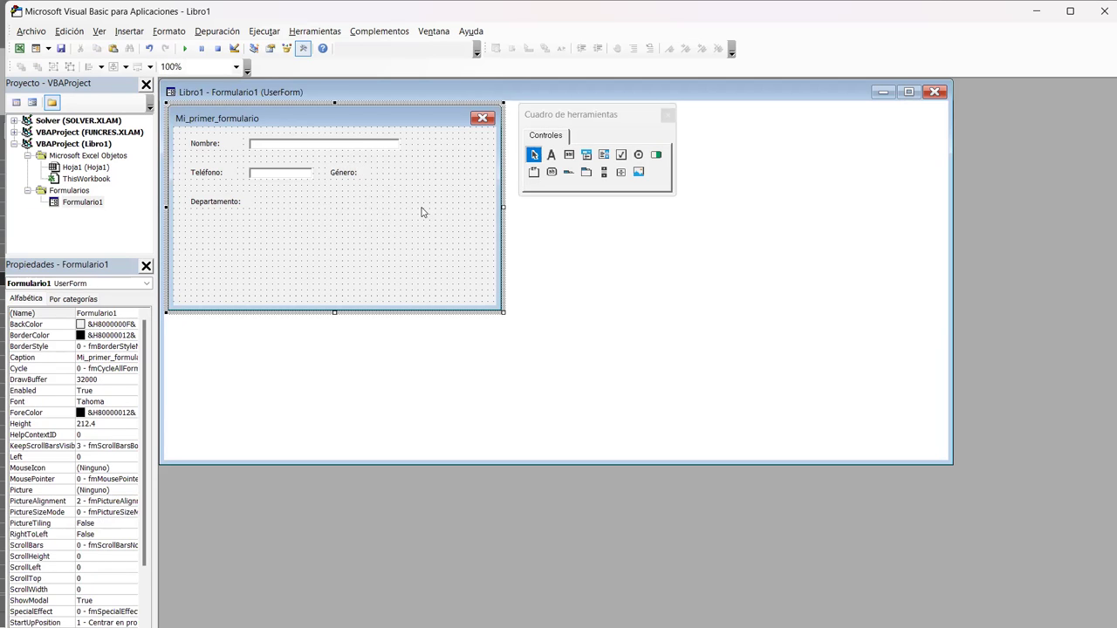
# Step: Paste a copy of the Teléfono text box and place it beside Género:
pyautogui.click(306, 174)
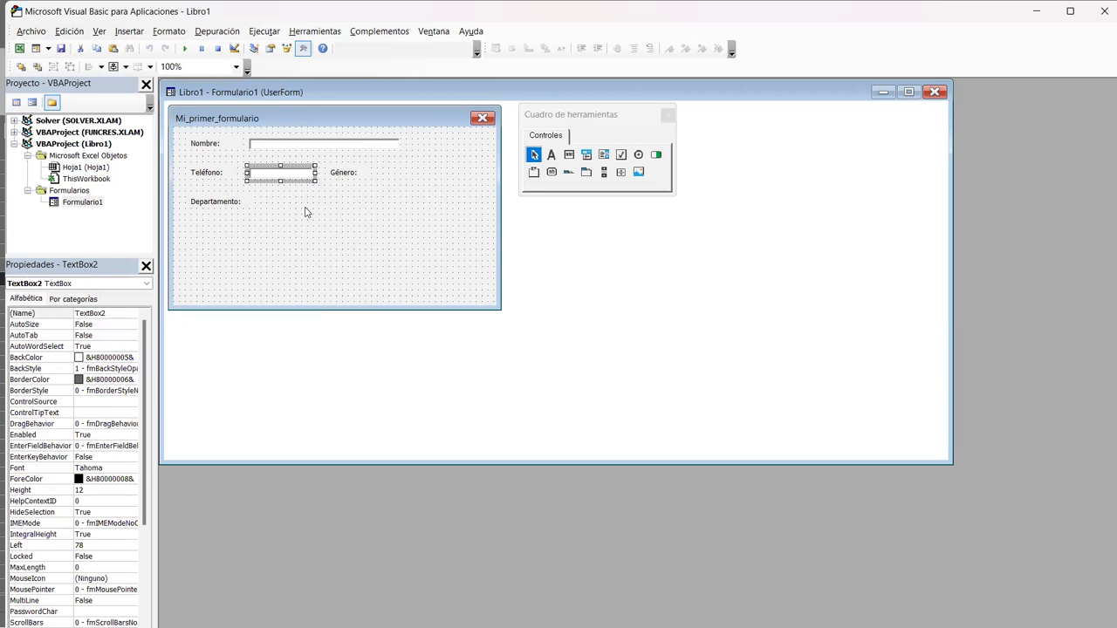
pyautogui.hotkey('ctrl', 'v')
pyautogui.moveTo(315, 211); pyautogui.dragTo(393, 175)
pyautogui.click(528, 195)
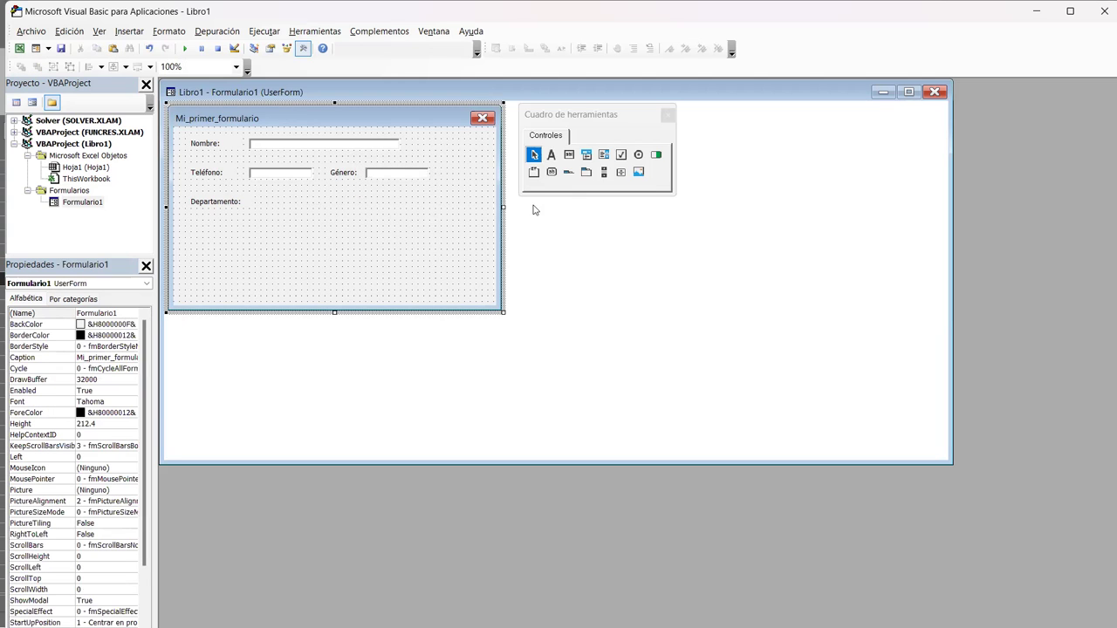
# Step: Widen the Nombre text box to the right
pyautogui.click(400, 145)
pyautogui.moveTo(401, 144); pyautogui.dragTo(428, 144)
pyautogui.click(452, 240)
pyautogui.click(422, 179)
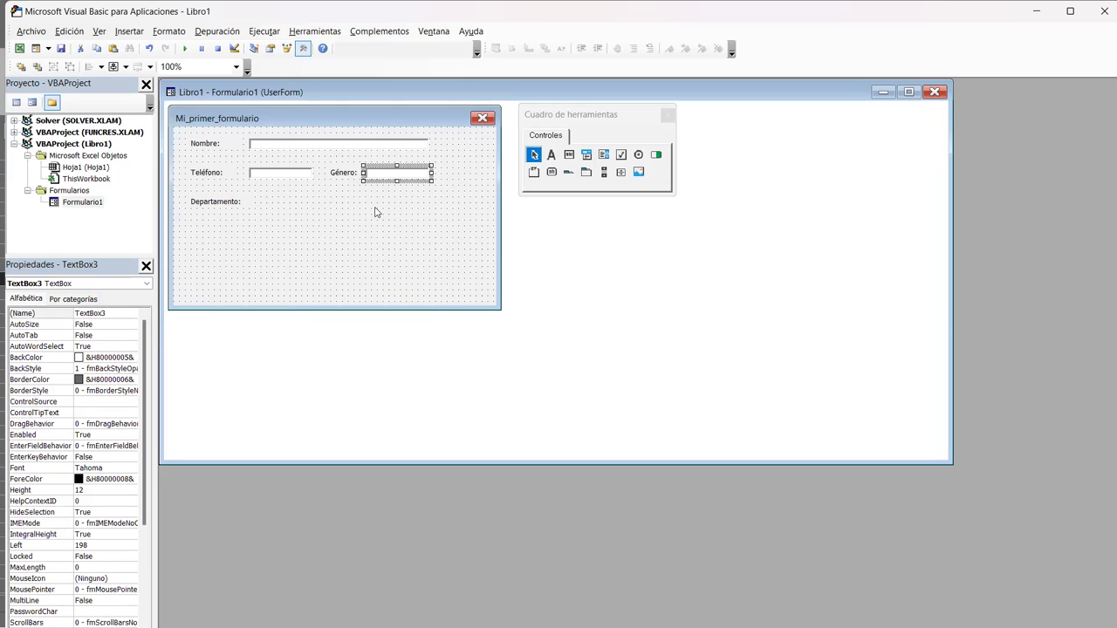
pyautogui.click(253, 225)
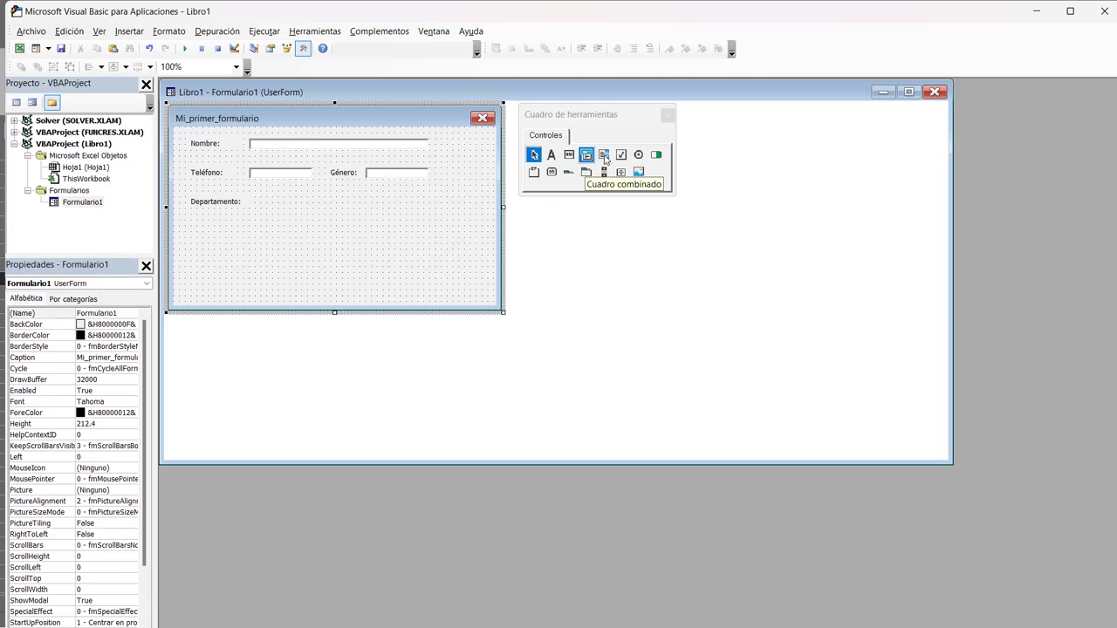
# Step: Draw a list box beside Departamento: and nudge it into place
pyautogui.click(605, 157)
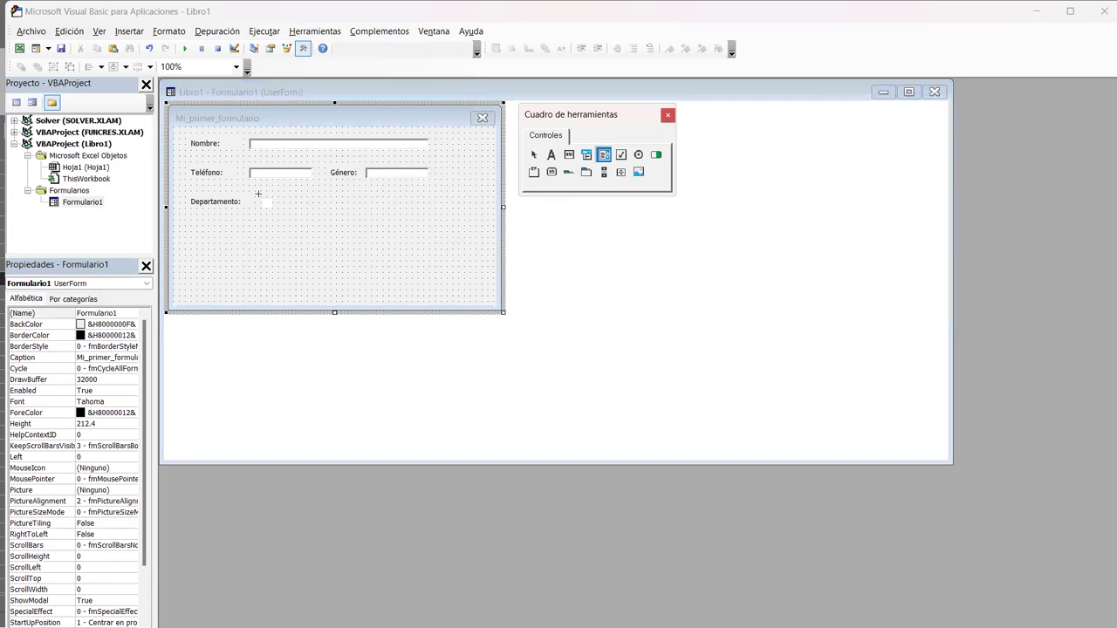
pyautogui.moveTo(259, 194); pyautogui.dragTo(380, 208)
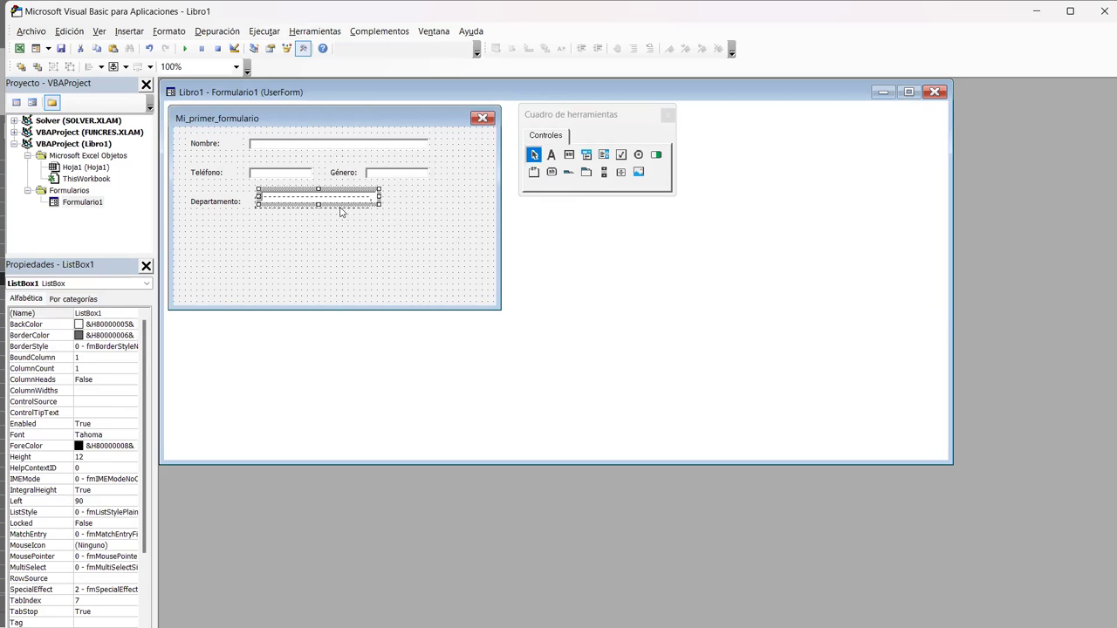
pyautogui.moveTo(350, 204); pyautogui.dragTo(345, 211)
pyautogui.click(365, 243)
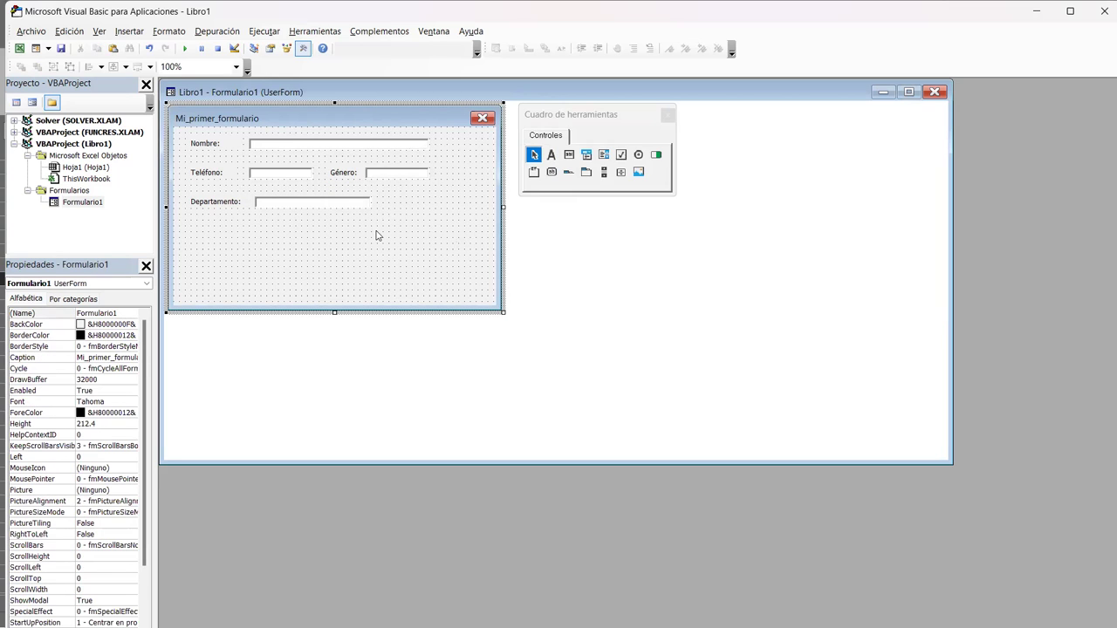
# Step: Delete the text box beside Género:
pyautogui.click(365, 206)
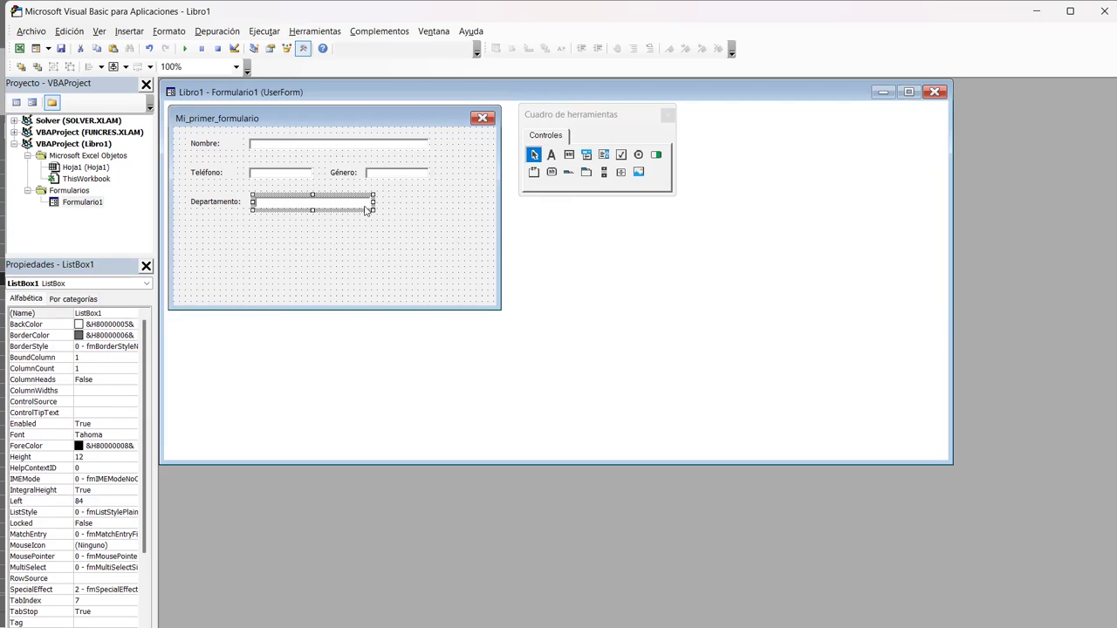
pyautogui.click(400, 179)
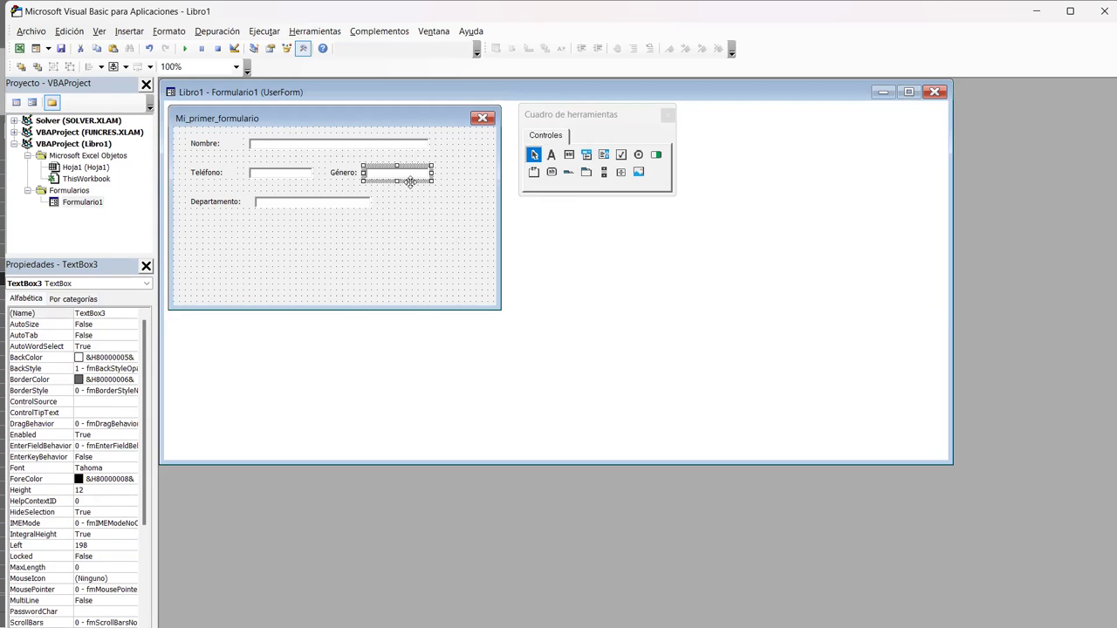
pyautogui.press('Delete')
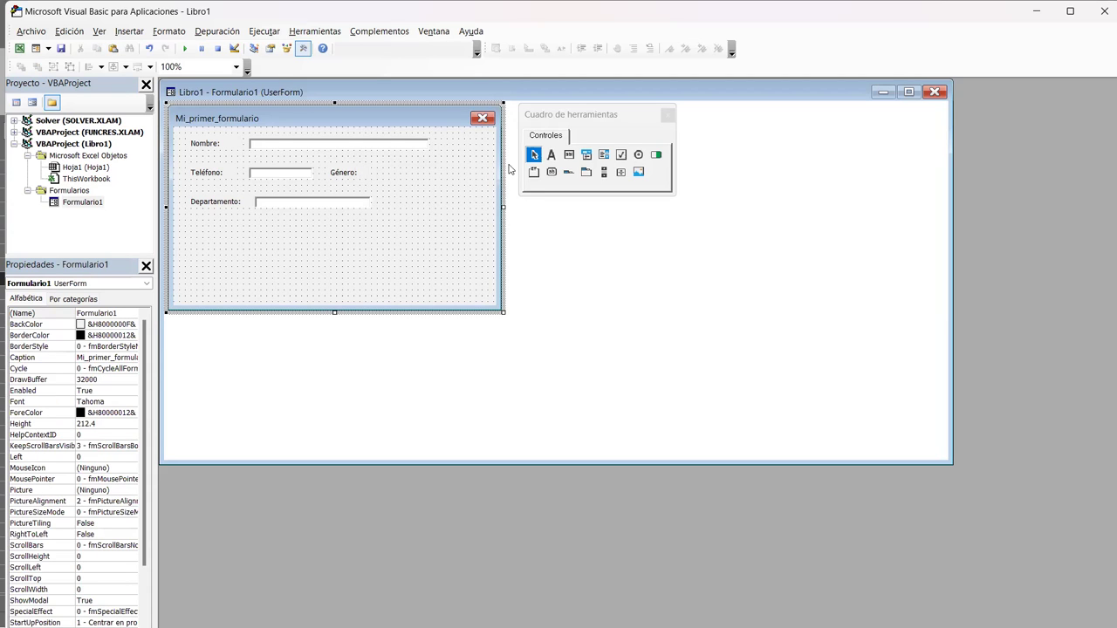
# Step: Draw two option buttons side by side beside Género: and widen both
pyautogui.click(639, 155)
pyautogui.moveTo(370, 166); pyautogui.dragTo(397, 182)
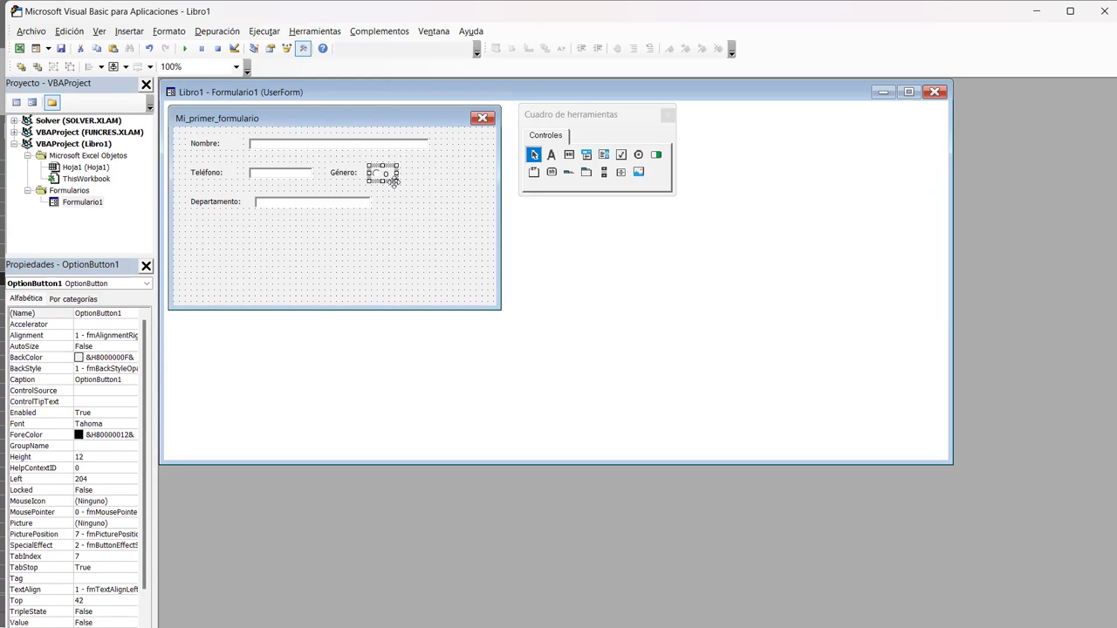
pyautogui.moveTo(389, 164); pyautogui.dragTo(448, 174)
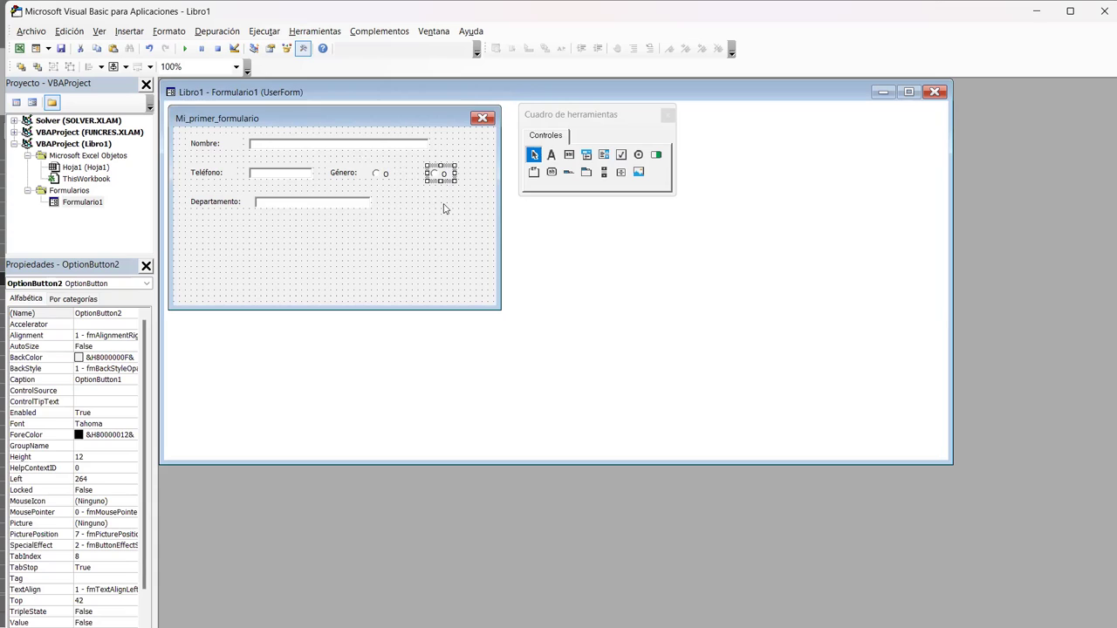
pyautogui.click(389, 177)
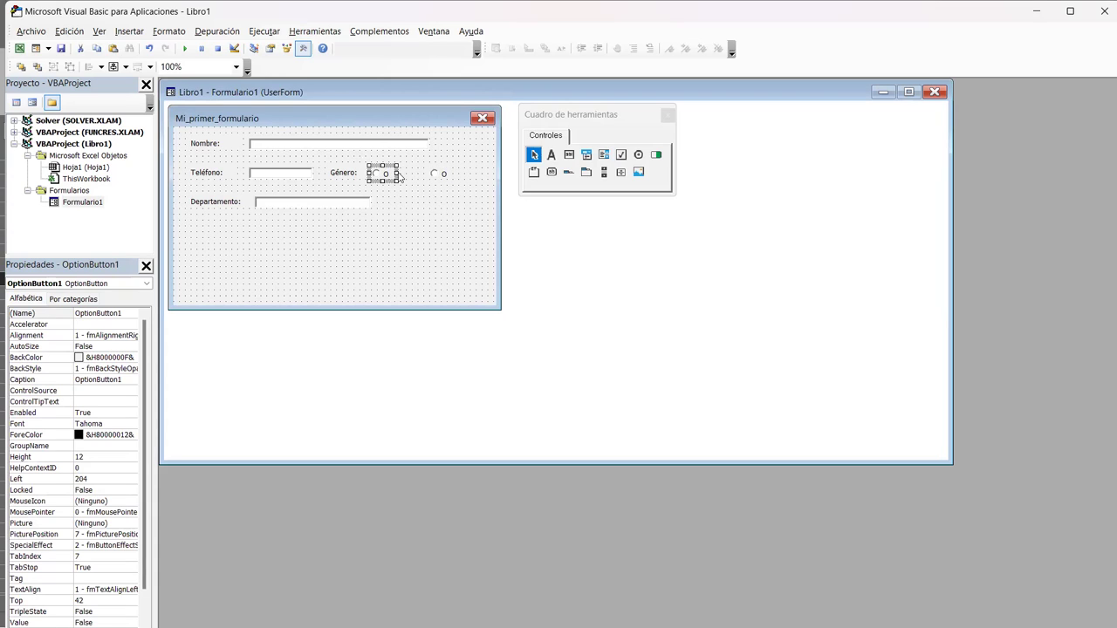
pyautogui.moveTo(398, 174); pyautogui.dragTo(411, 175)
pyautogui.click(447, 176)
pyautogui.moveTo(451, 179); pyautogui.dragTo(471, 175)
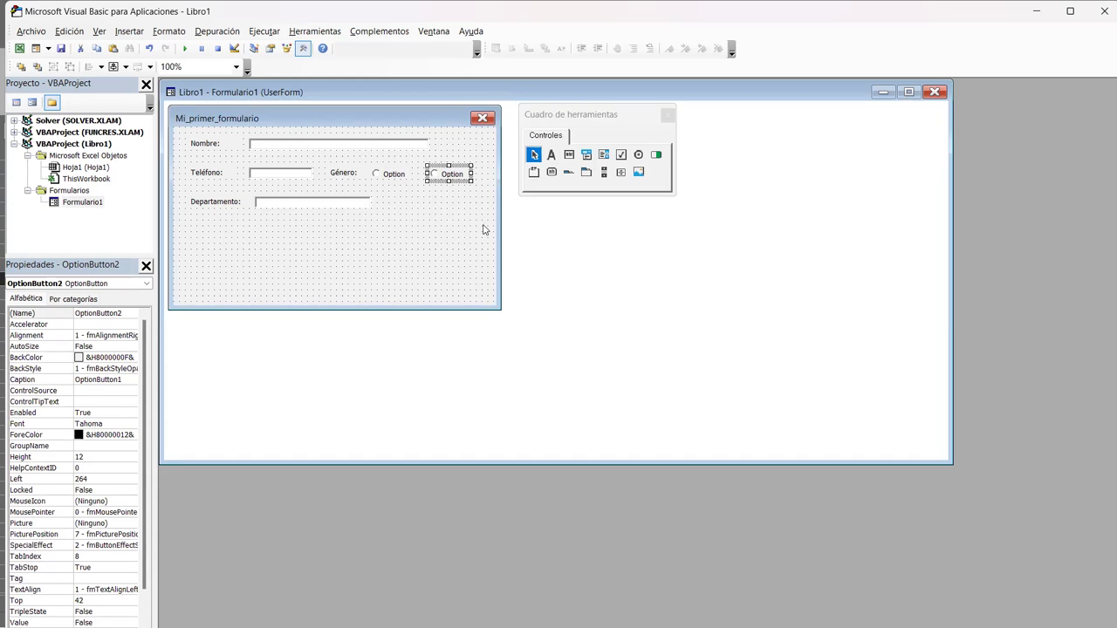
pyautogui.click(454, 264)
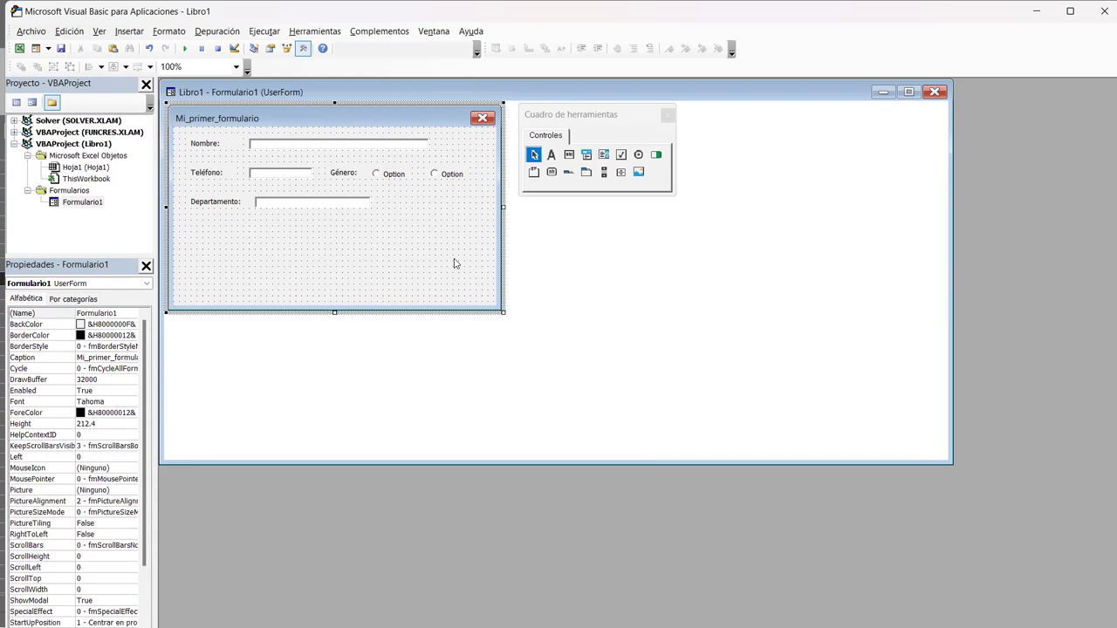
# Step: Widen the first Género option button slightly and caption it M
pyautogui.click(403, 180)
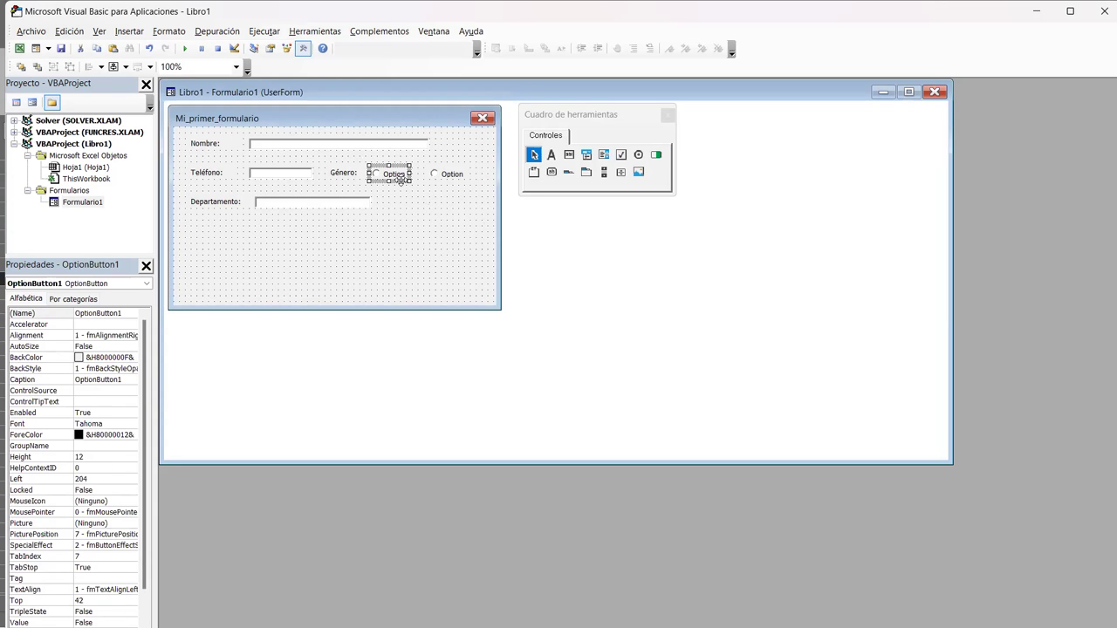
pyautogui.press('Tab')
pyautogui.click(408, 175)
pyautogui.write('1')
pyautogui.click(428, 212)
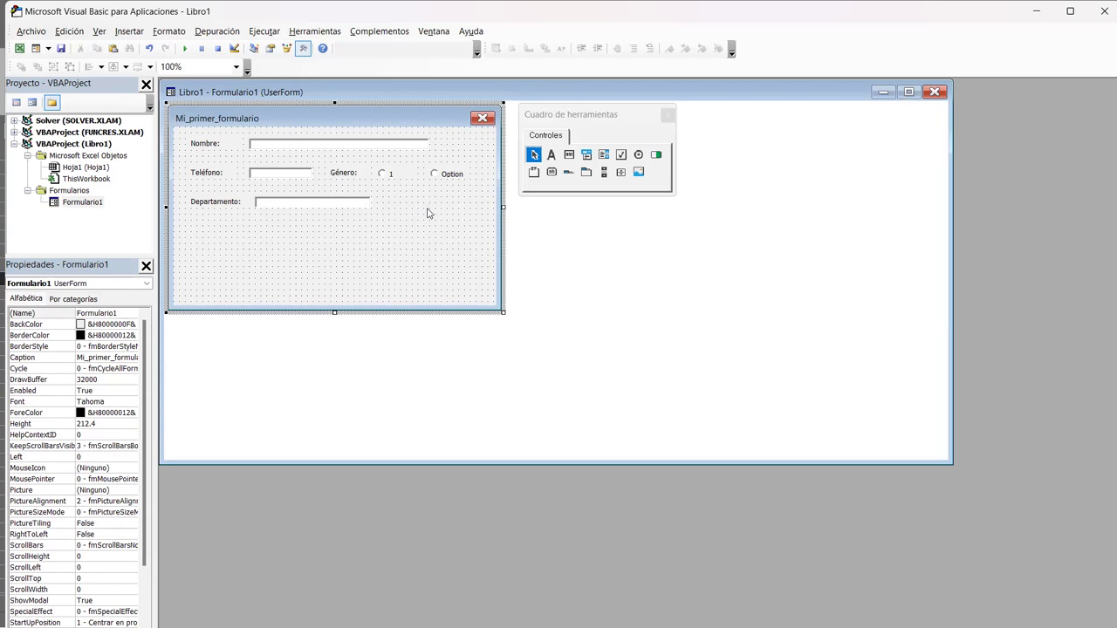
pyautogui.click(394, 175)
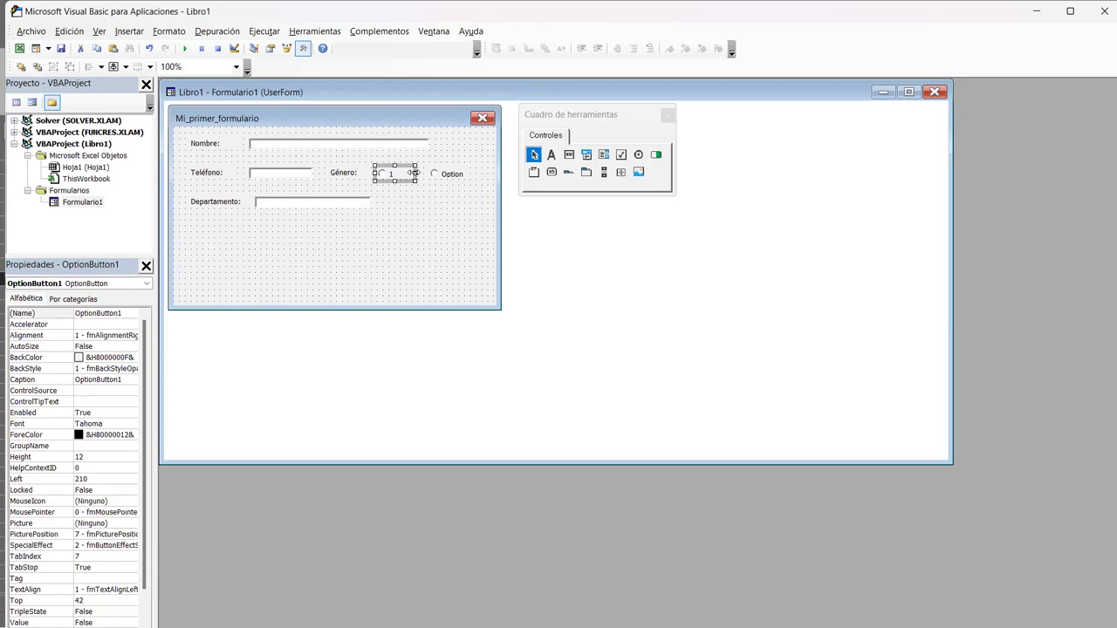
pyautogui.moveTo(415, 175); pyautogui.dragTo(425, 174)
pyautogui.click(403, 181)
pyautogui.doubleClick(397, 175)
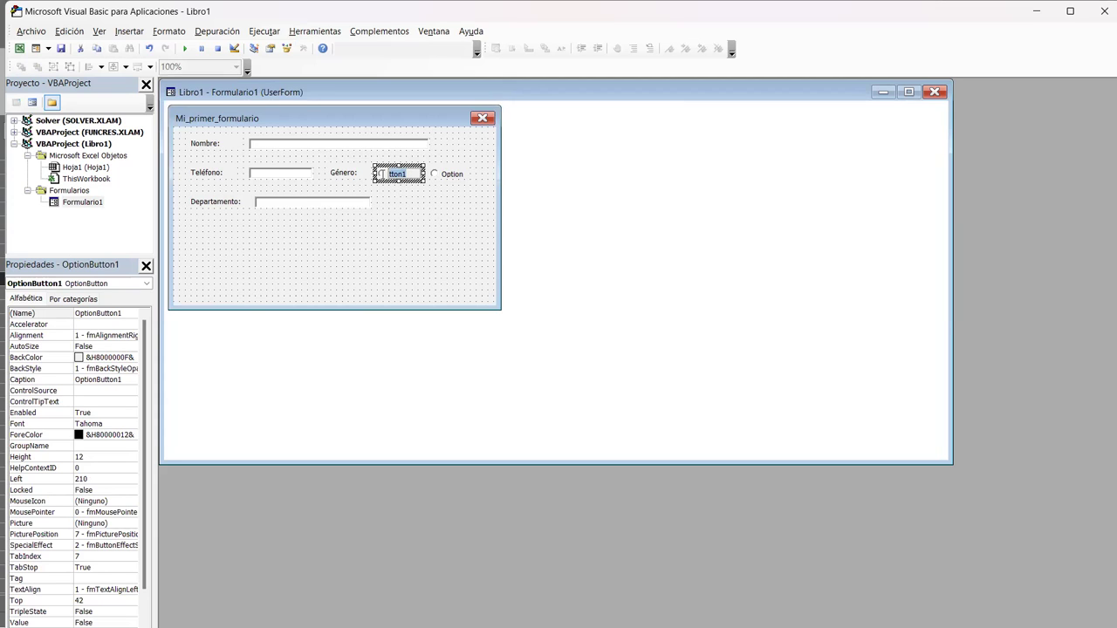
pyautogui.write('M')
pyautogui.press('Escape')
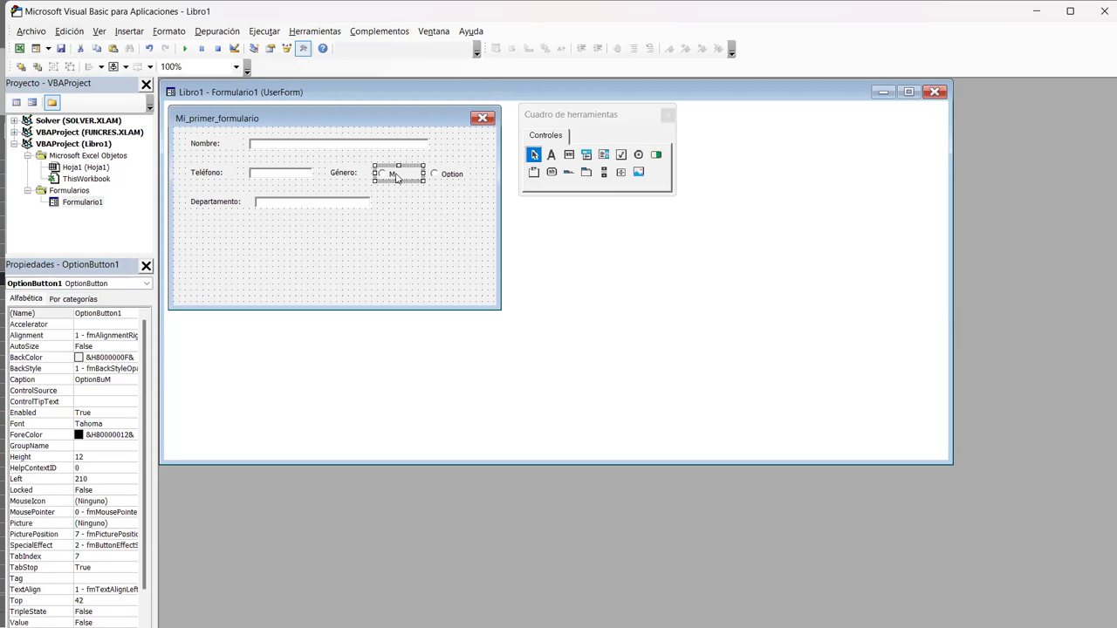
pyautogui.click(397, 177)
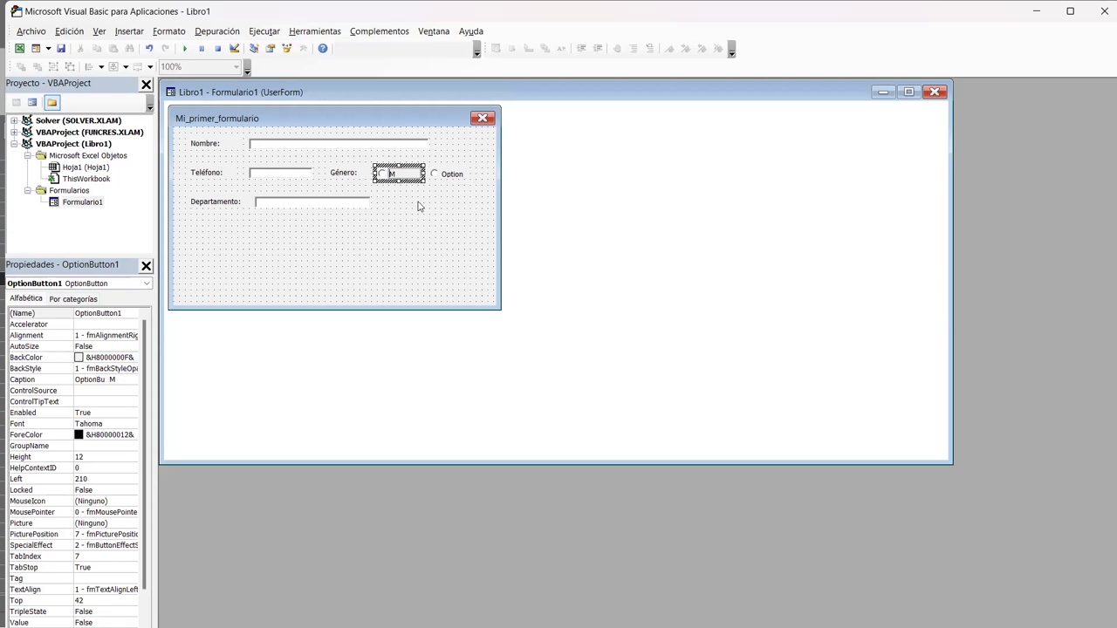
# Step: Caption the second Género option button F
pyautogui.click(456, 178)
pyautogui.click(455, 177)
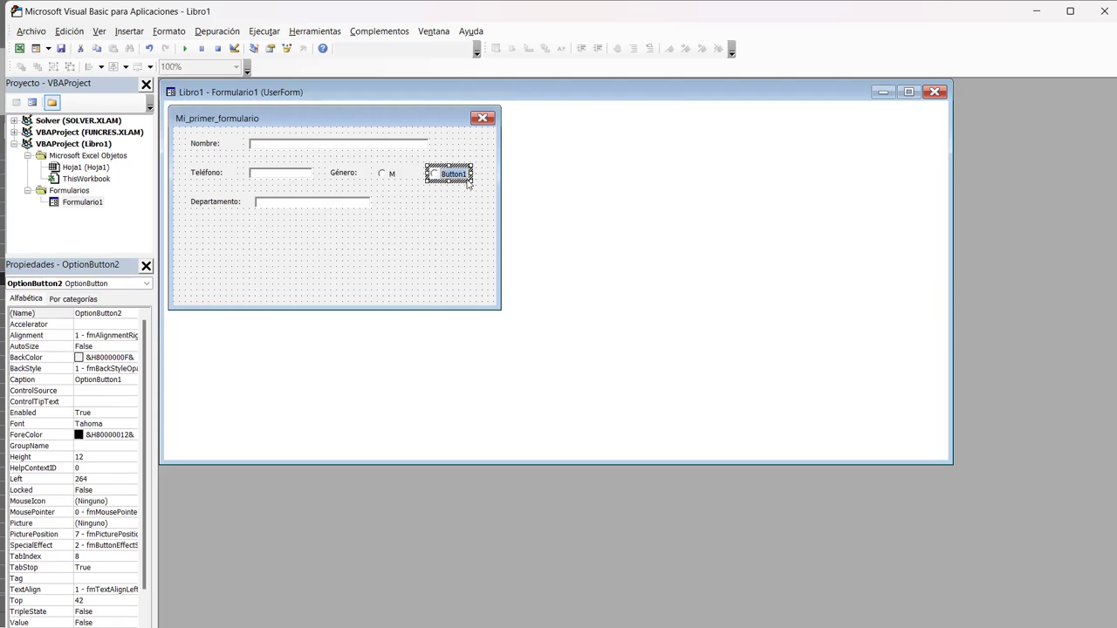
pyautogui.write('F')
pyautogui.click(474, 237)
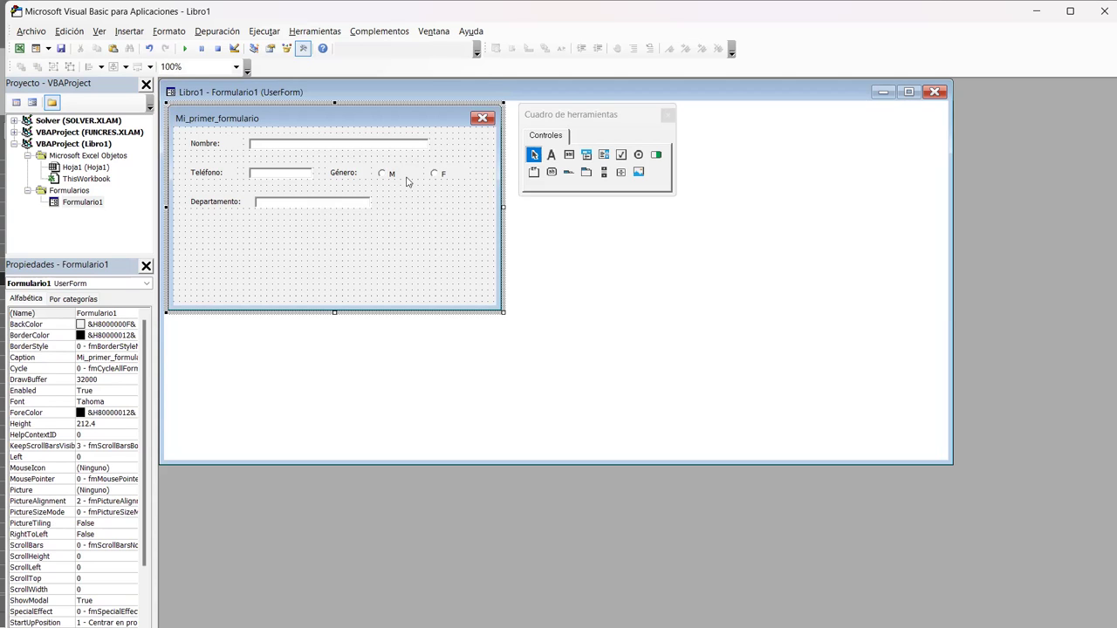
pyautogui.click(438, 177)
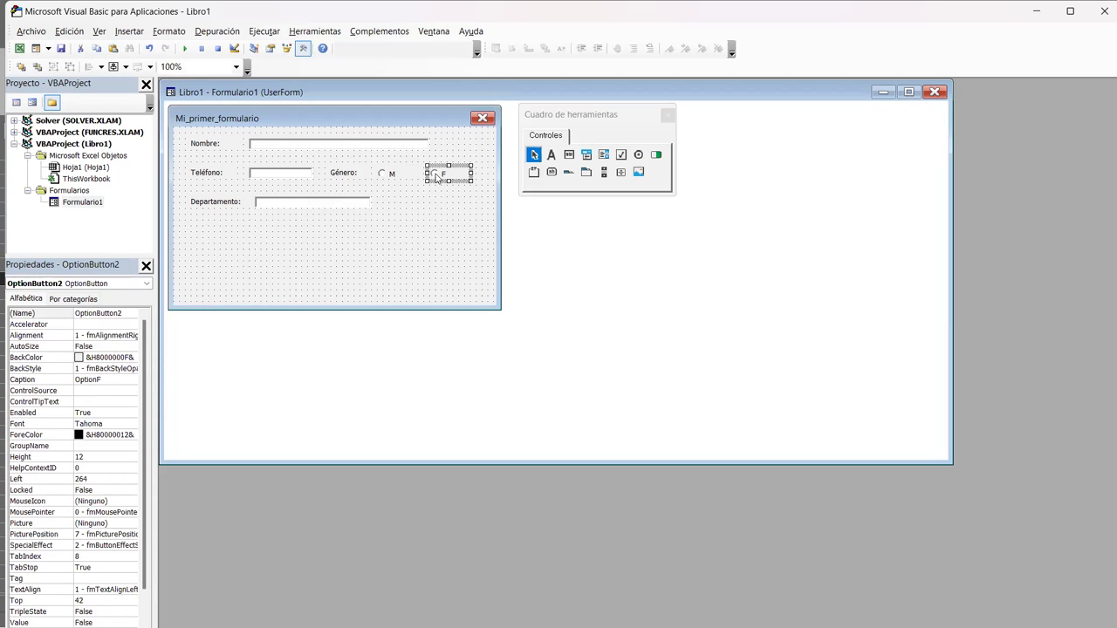
# Step: Replace the list box beside Departamento with a newly drawn combo box
pyautogui.click(395, 222)
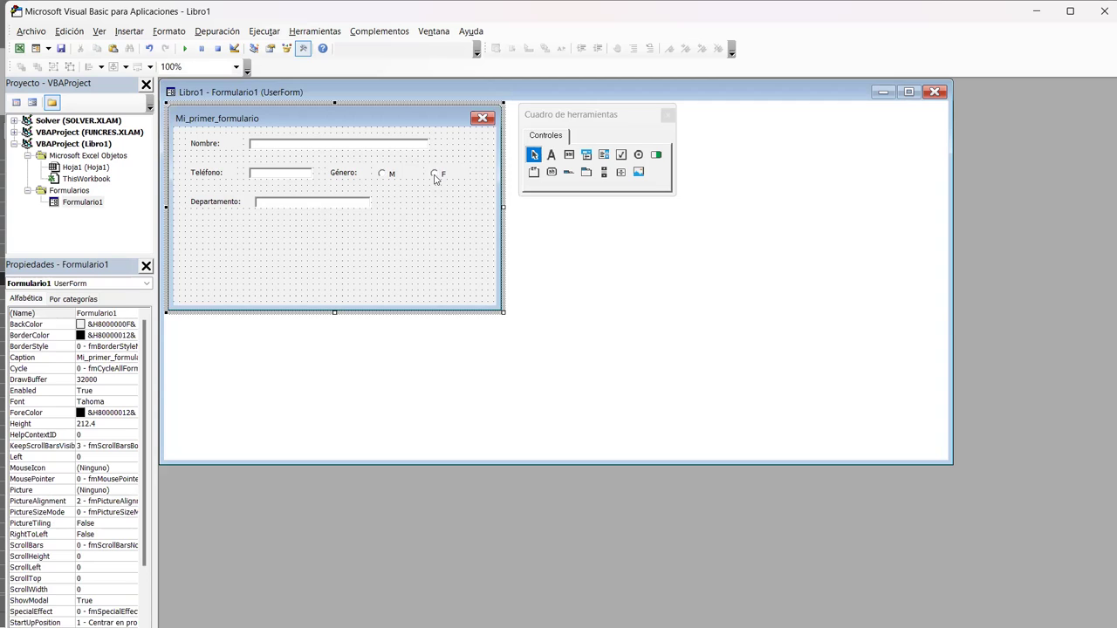
pyautogui.click(340, 204)
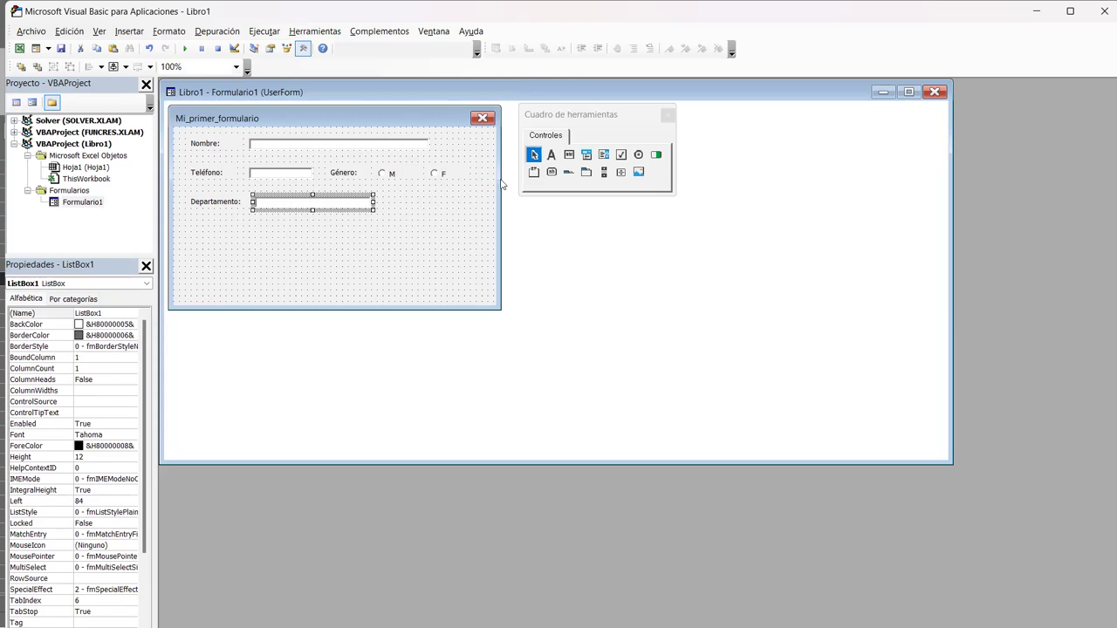
pyautogui.click(584, 160)
pyautogui.moveTo(386, 194); pyautogui.dragTo(482, 210)
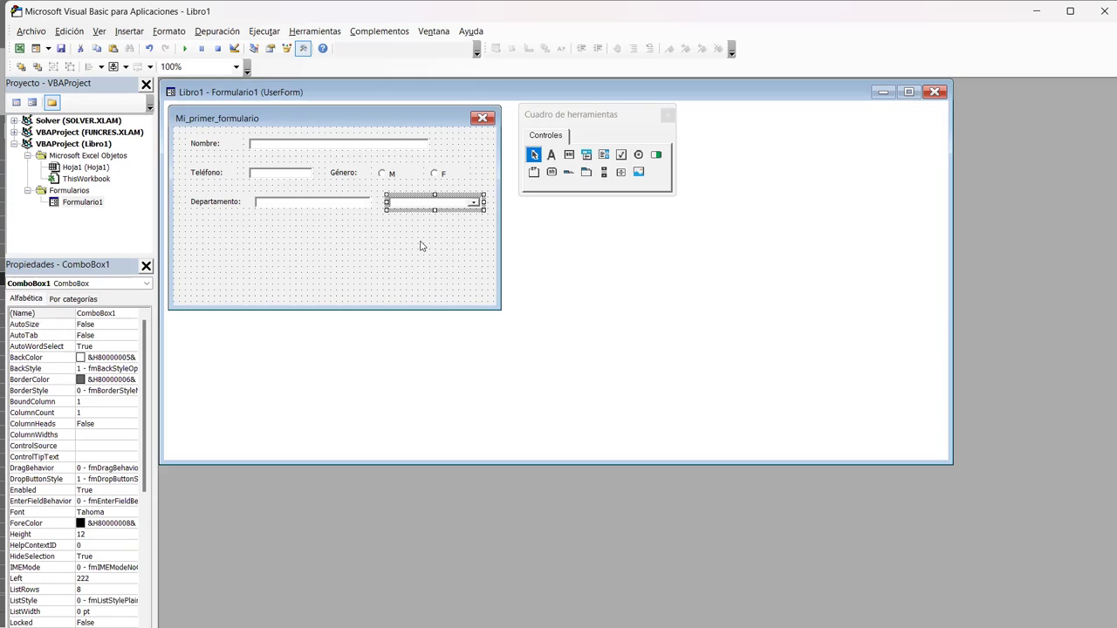
pyautogui.click(323, 202)
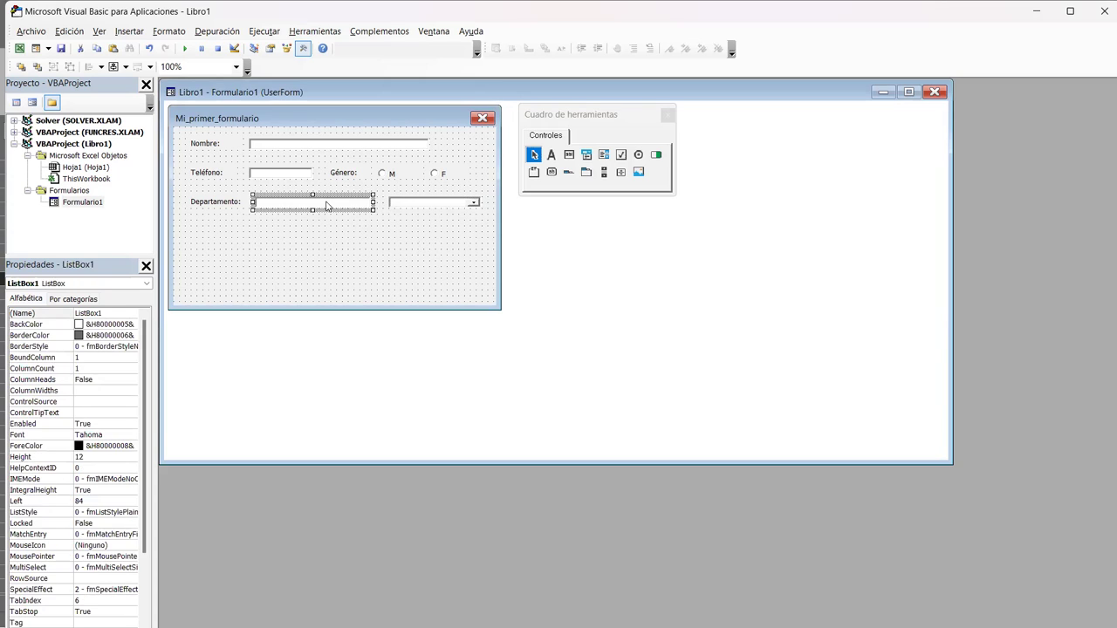
pyautogui.press('Delete')
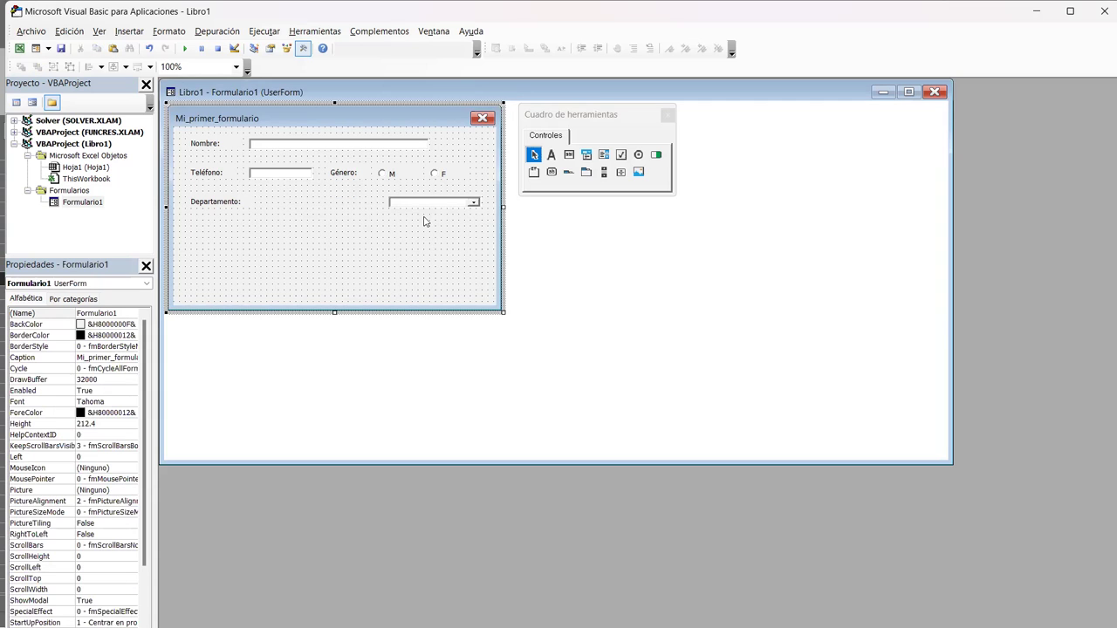
# Step: Move the combo box left next to Departamento and widen it slightly
pyautogui.click(431, 206)
pyautogui.moveTo(401, 202); pyautogui.dragTo(320, 202)
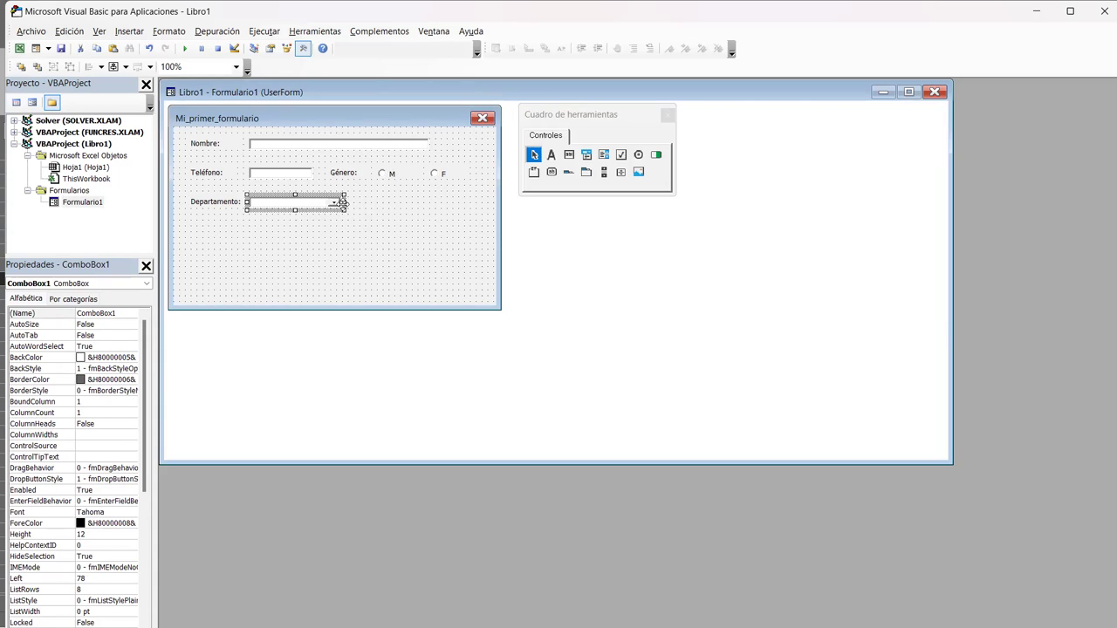
pyautogui.moveTo(345, 201); pyautogui.dragTo(350, 202)
pyautogui.click(399, 238)
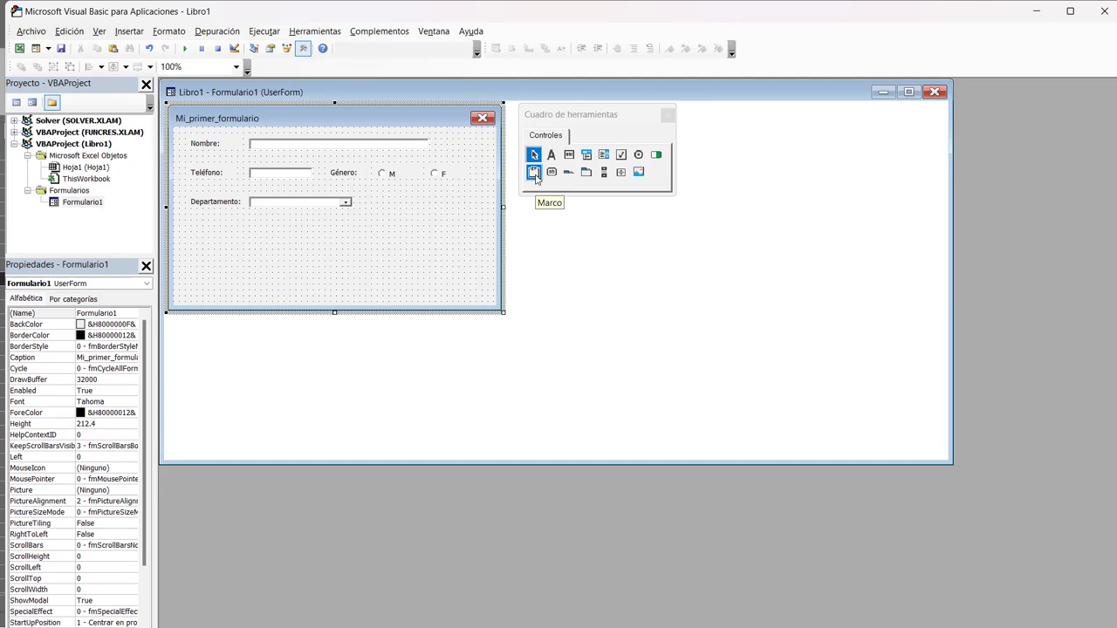
# Step: Draw a frame spanning the form below the Departamento row and set its caption to Estado Civil
pyautogui.click(534, 173)
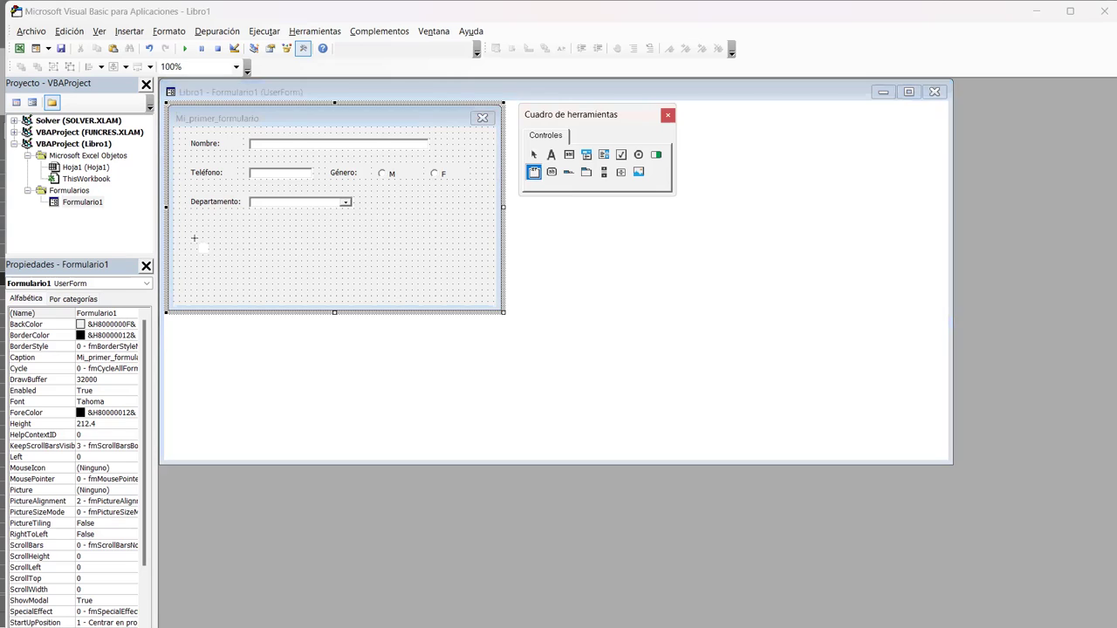
pyautogui.moveTo(196, 226); pyautogui.dragTo(449, 273)
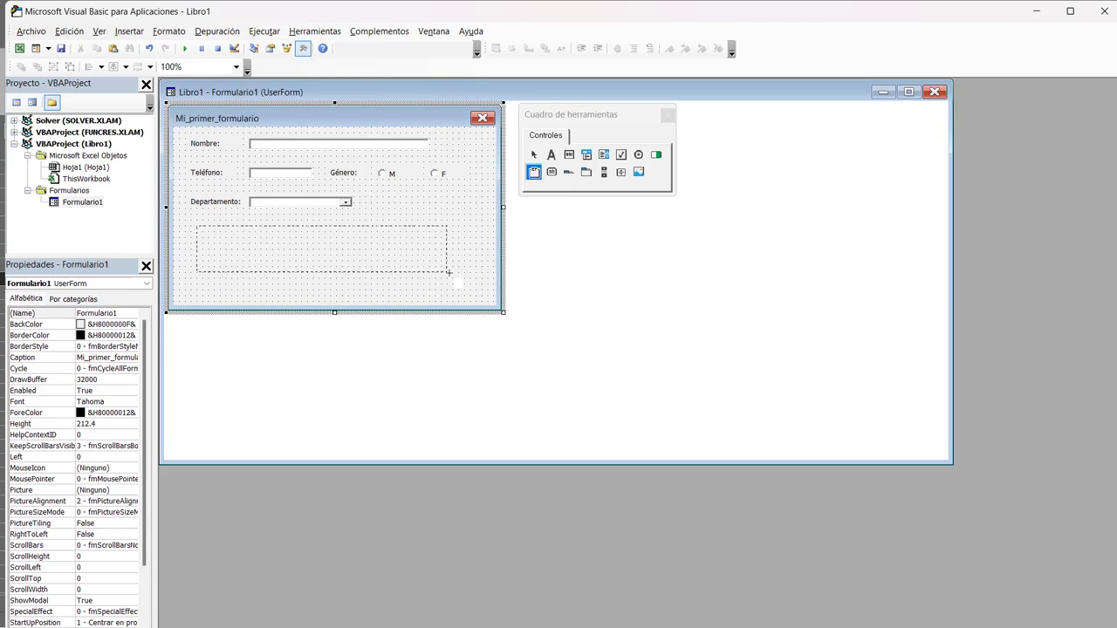
pyautogui.moveTo(449, 274); pyautogui.dragTo(448, 273)
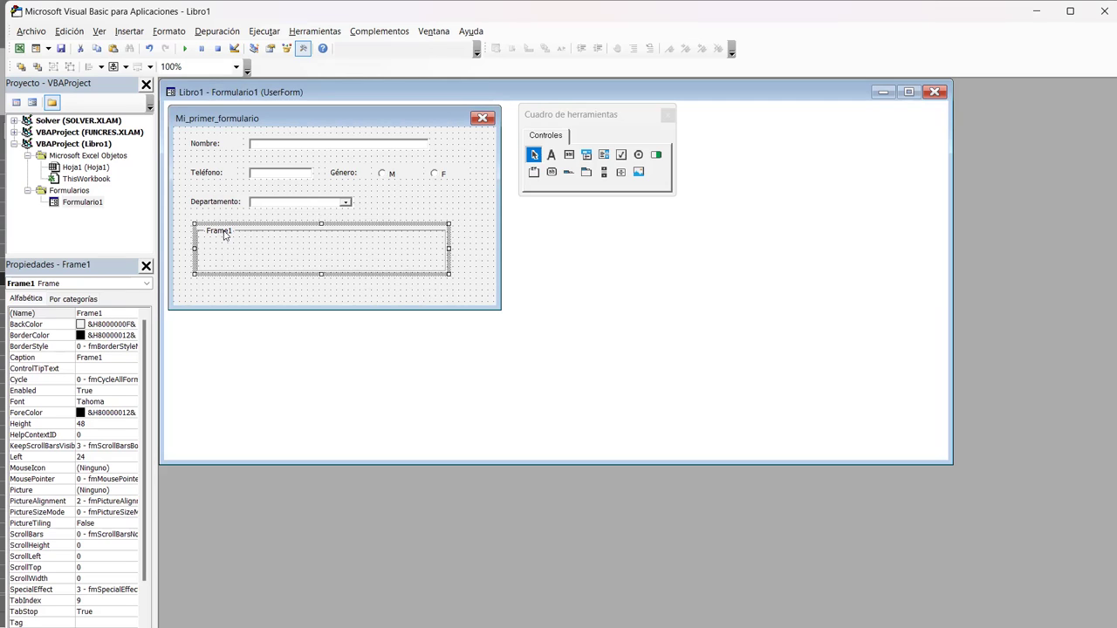
pyautogui.click(224, 234)
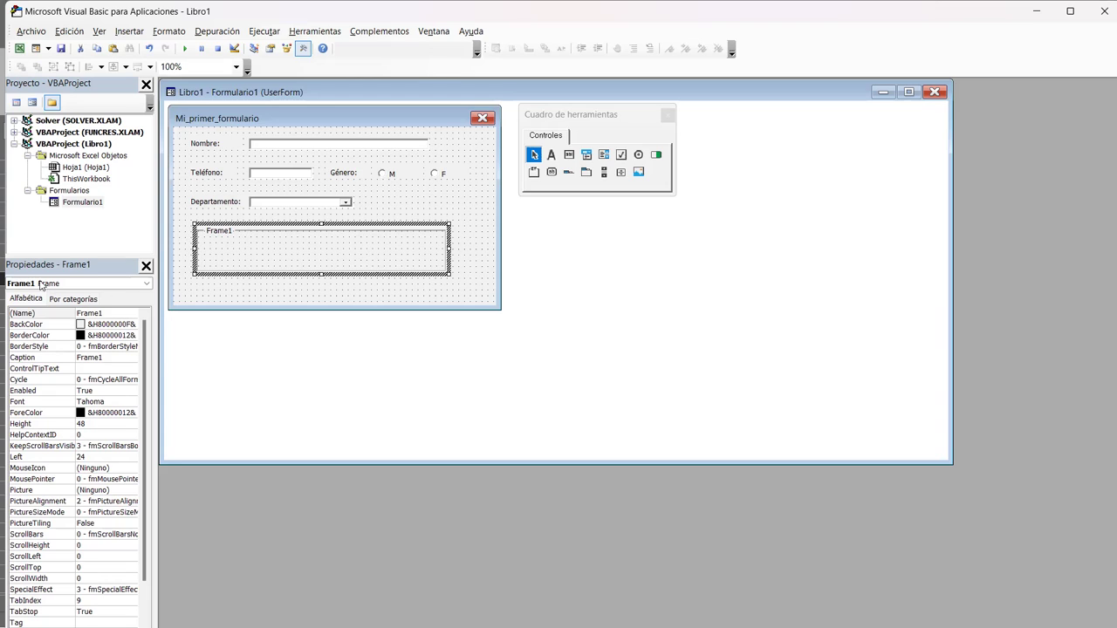
pyautogui.click(111, 357)
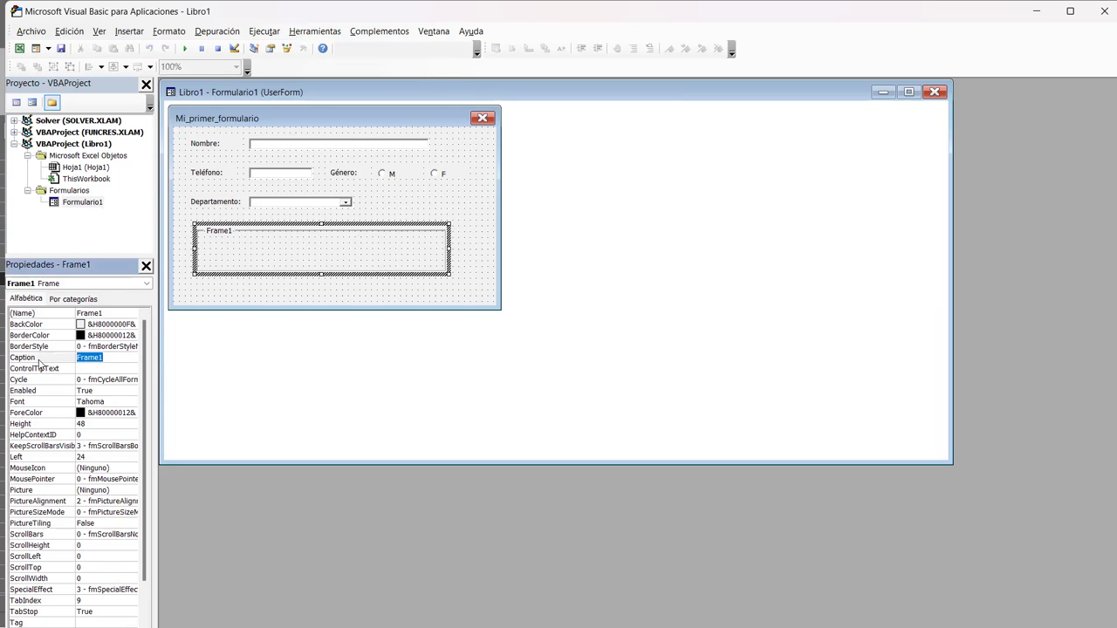
pyautogui.write('Estado ')
pyautogui.write('Civil')
pyautogui.click(475, 225)
pyautogui.click(476, 229)
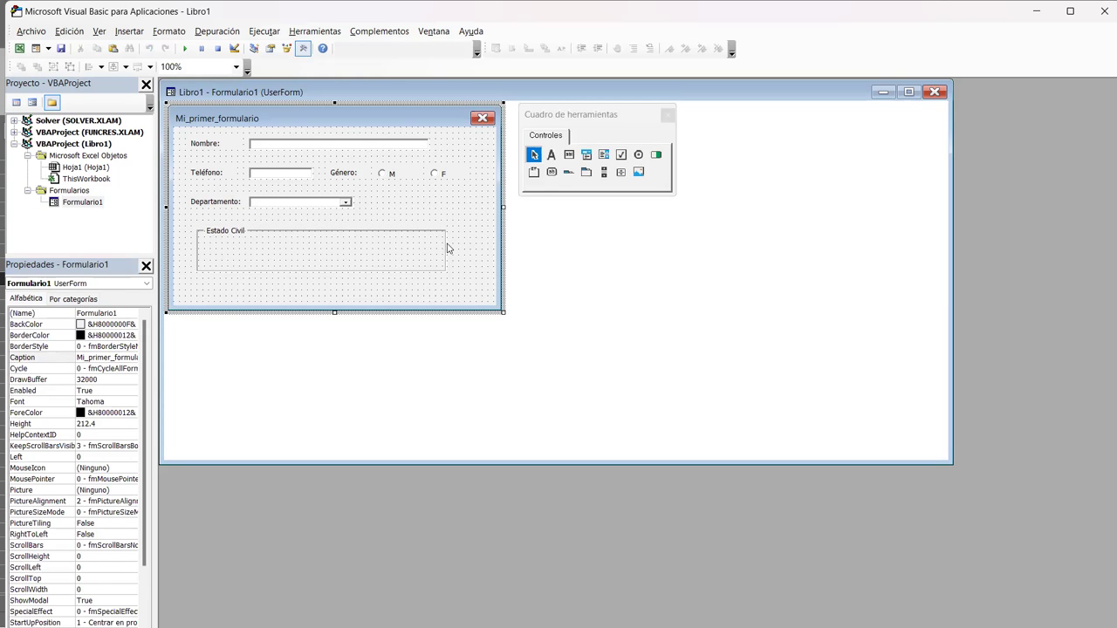
pyautogui.click(416, 249)
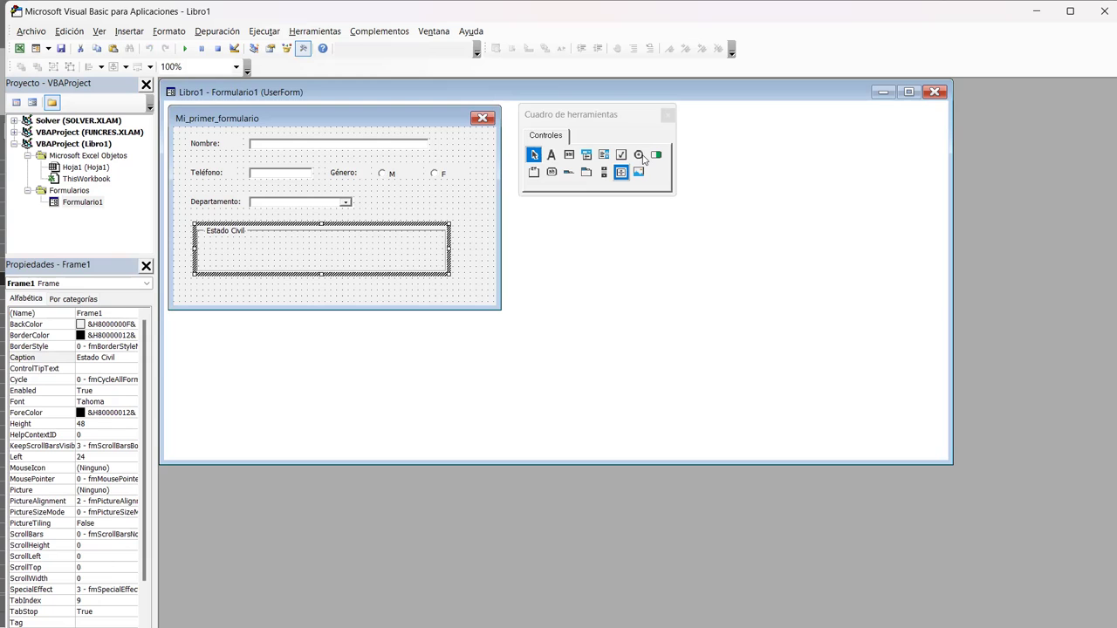
# Step: Place an option button inside the Estado Civil frame captioned Casado/a
pyautogui.moveTo(642, 156)
pyautogui.mouseDown()
pyautogui.moveTo(259, 254)
pyautogui.moveTo(269, 262)
pyautogui.mouseUp()
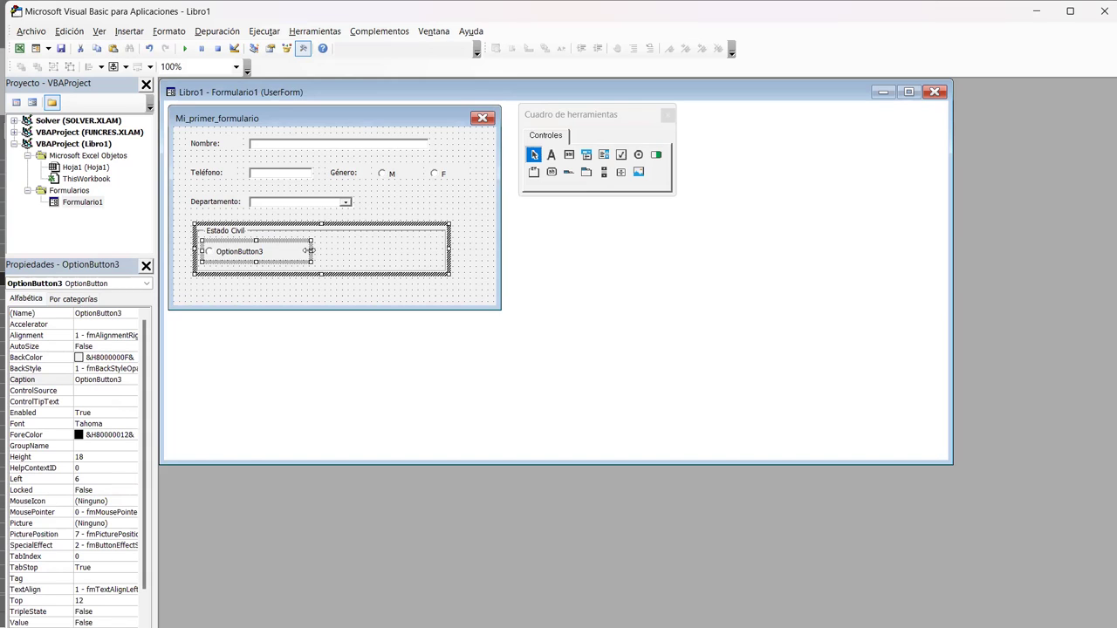
pyautogui.moveTo(271, 252); pyautogui.dragTo(218, 254)
pyautogui.click(251, 255)
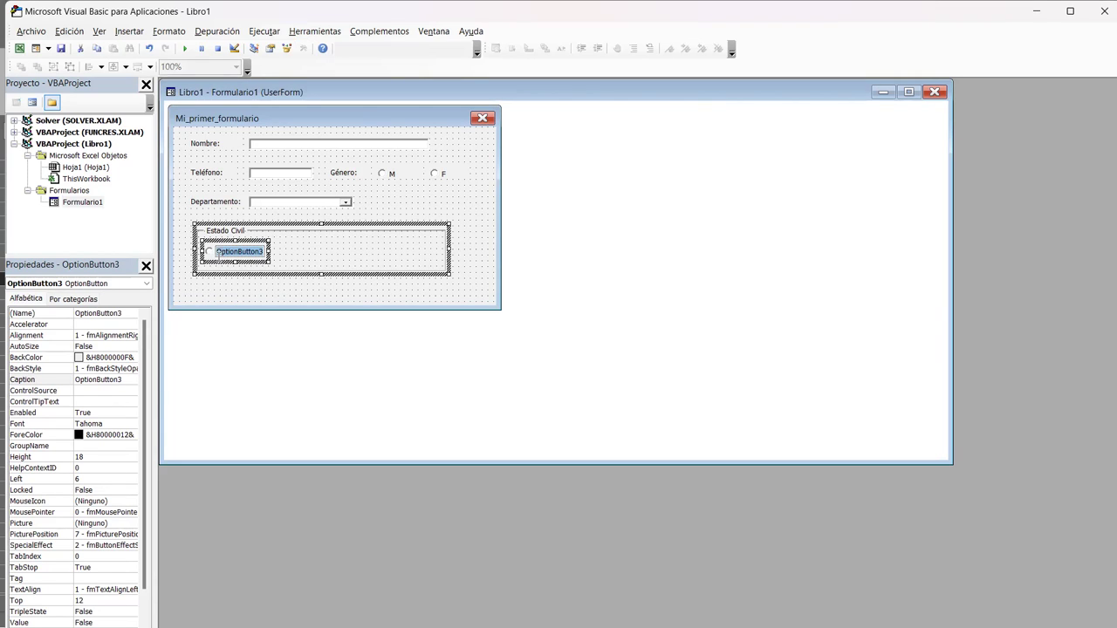
pyautogui.write('Casado/a')
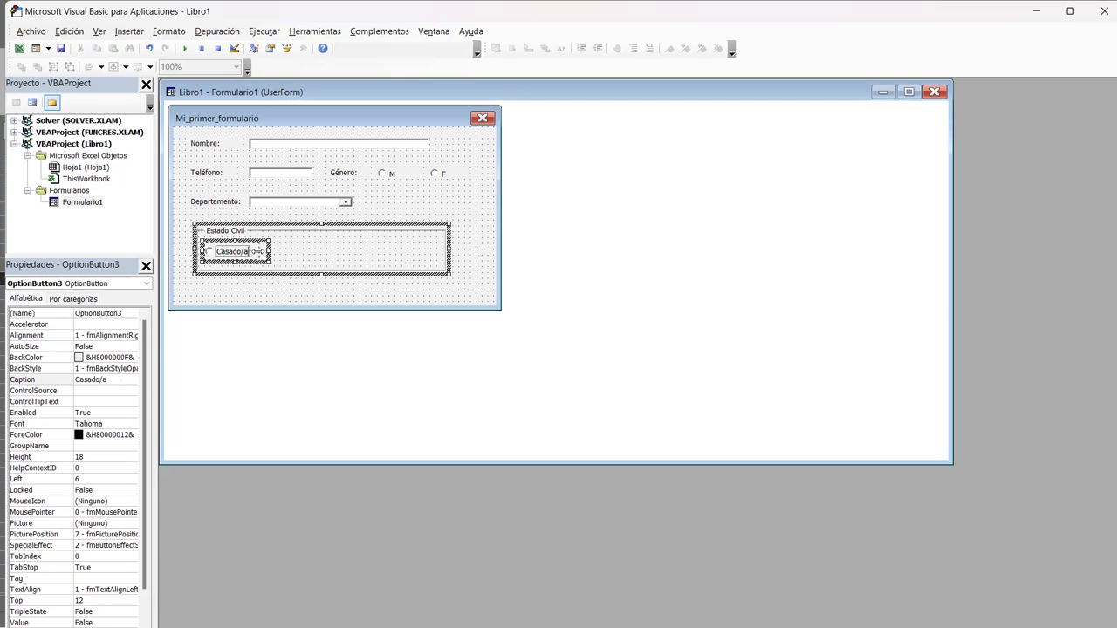
pyautogui.moveTo(268, 252)
pyautogui.mouseDown()
pyautogui.moveTo(305, 265)
pyautogui.moveTo(291, 251)
pyautogui.mouseUp()
# Step: Caption the second option button in the frame Solteroo/a
pyautogui.click(295, 255)
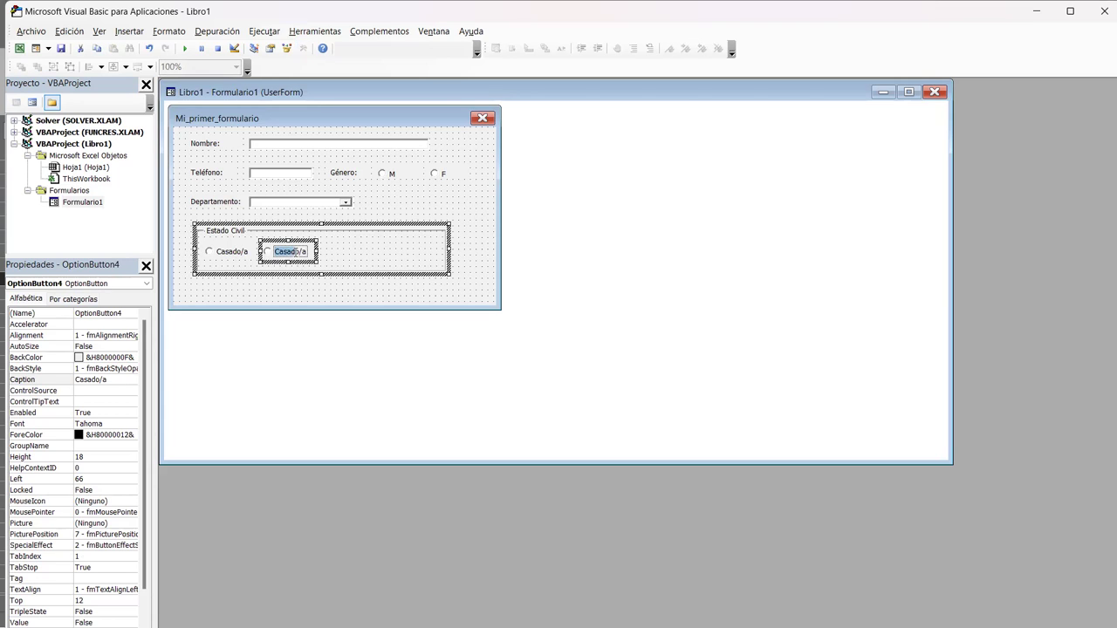
pyautogui.write('Solteroo')
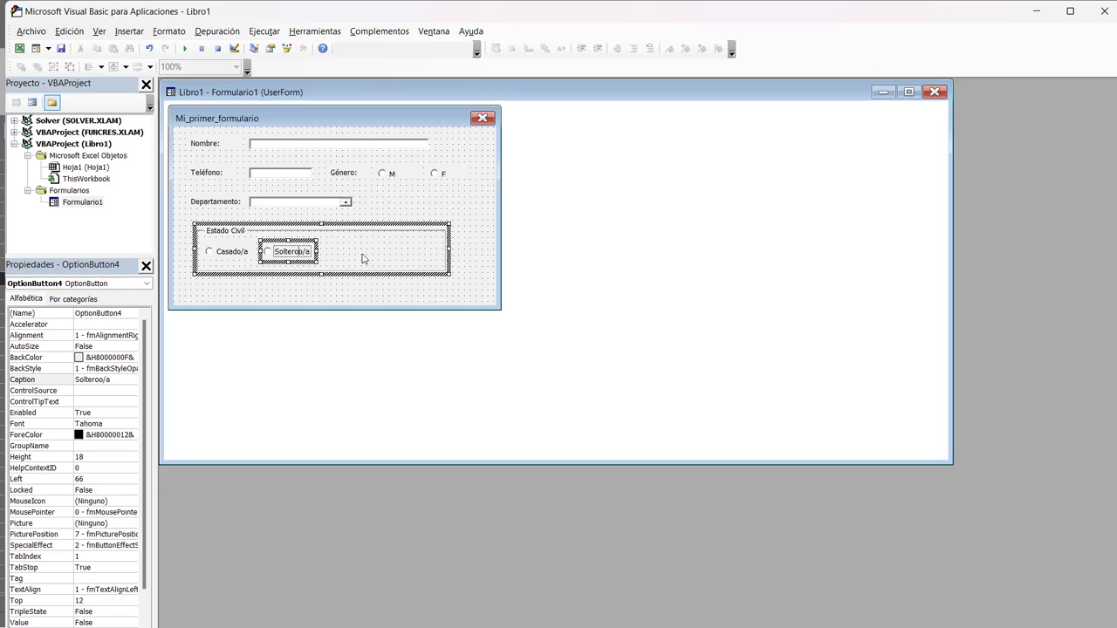
pyautogui.click(341, 246)
# Step: Copy the Solteroo/a option to its right and recaption the copy Viudo/a
pyautogui.click(303, 241)
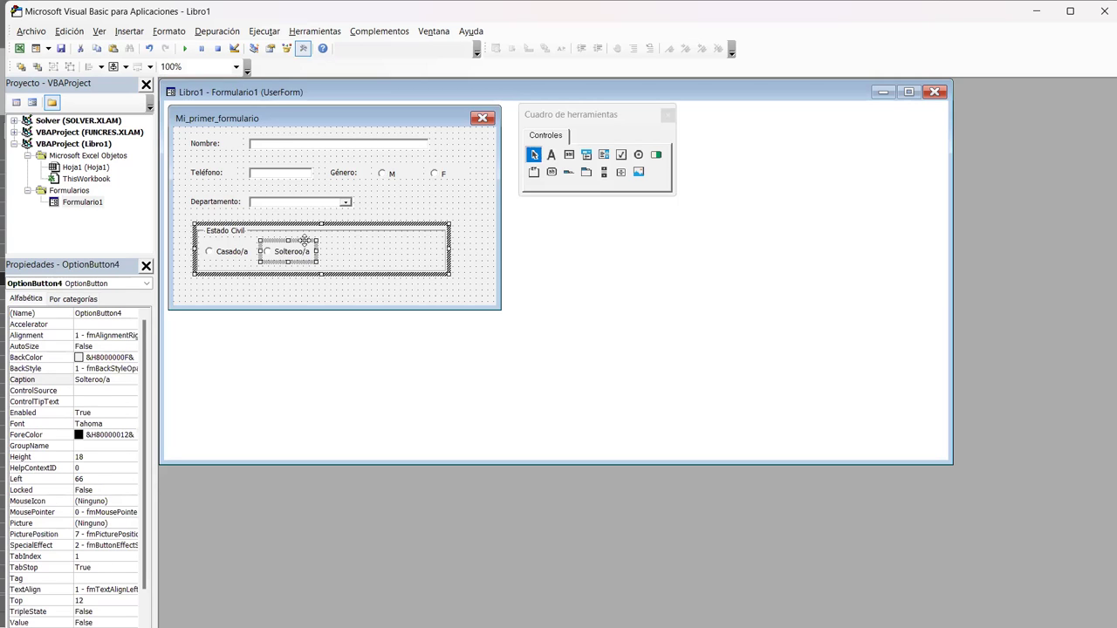
pyautogui.moveTo(303, 241); pyautogui.dragTo(362, 241)
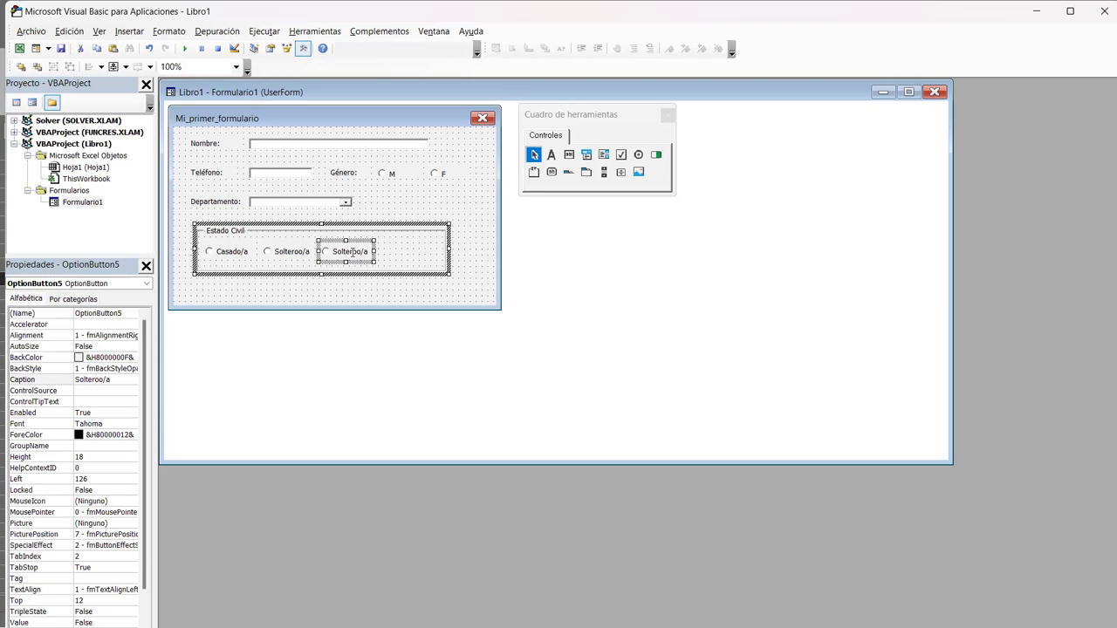
pyautogui.click(351, 252)
pyautogui.moveTo(350, 252); pyautogui.dragTo(358, 253)
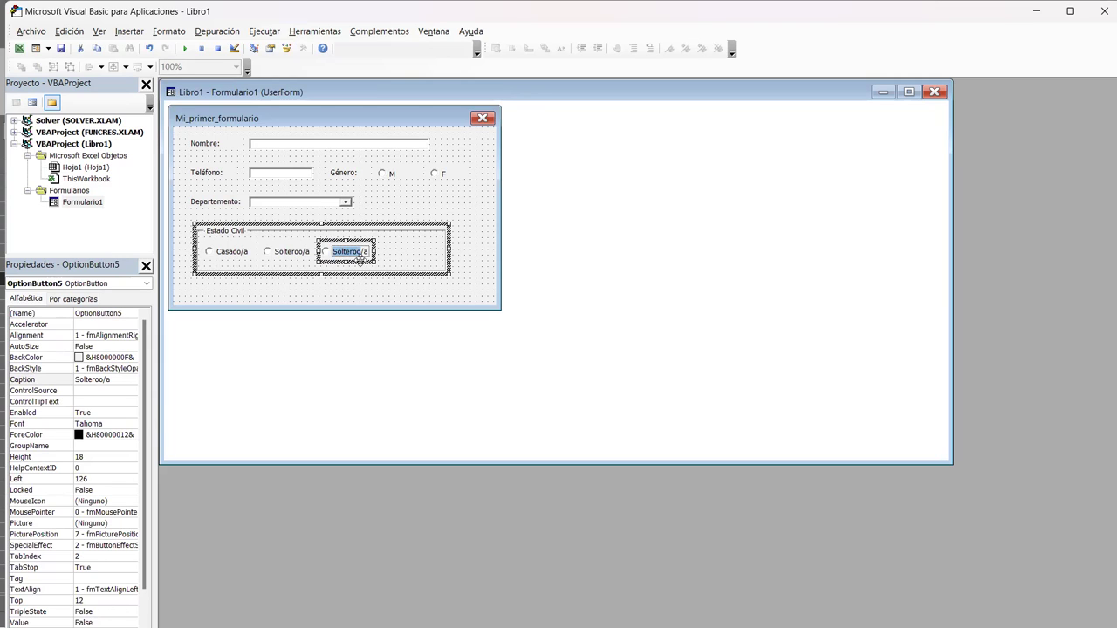
pyautogui.write('Viudo')
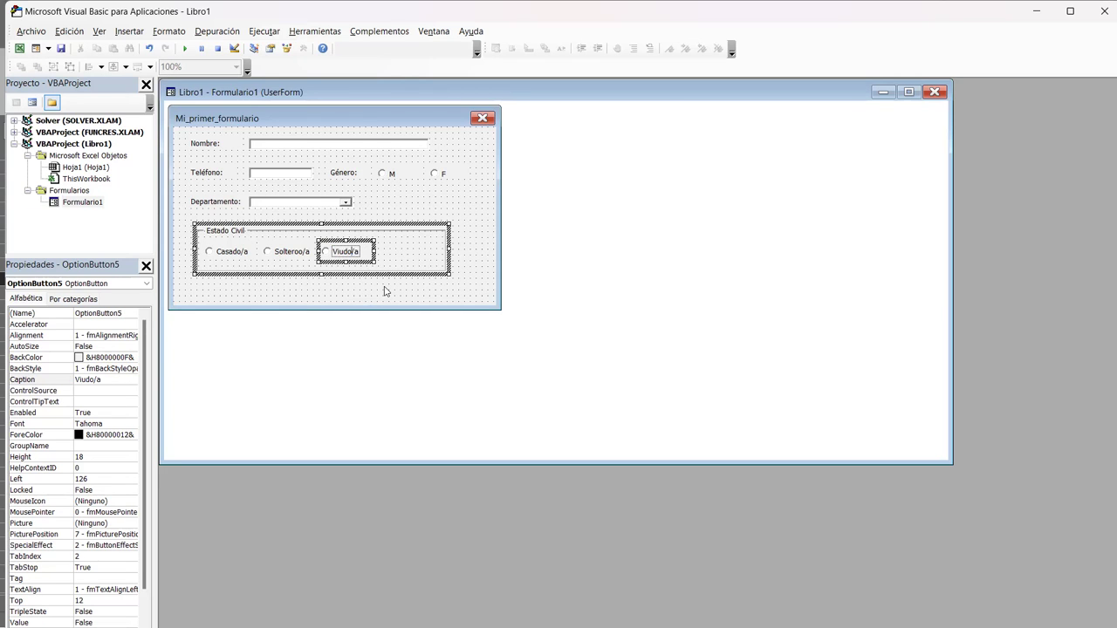
pyautogui.click(383, 288)
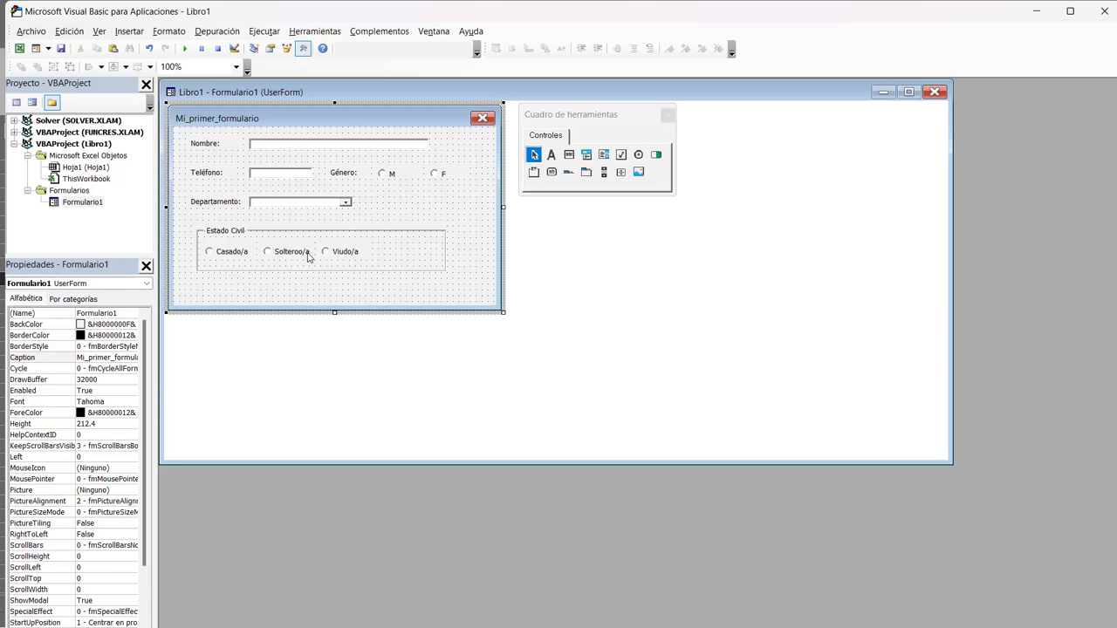
# Step: Copy the Viudo/a option to make a fourth option button in the frame
pyautogui.click(308, 256)
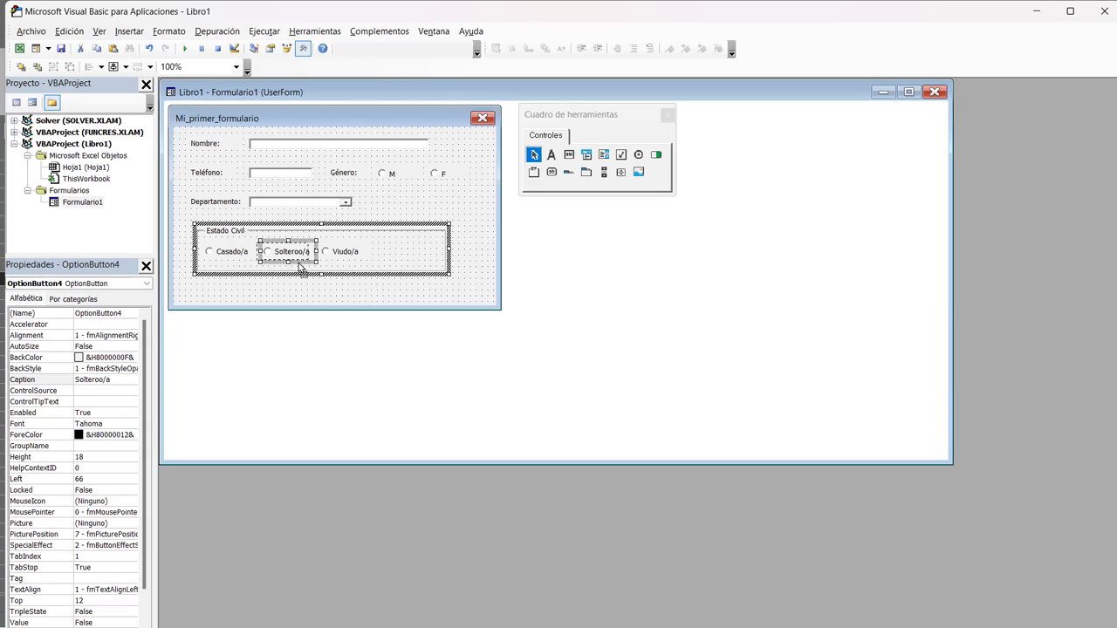
pyautogui.click(352, 260)
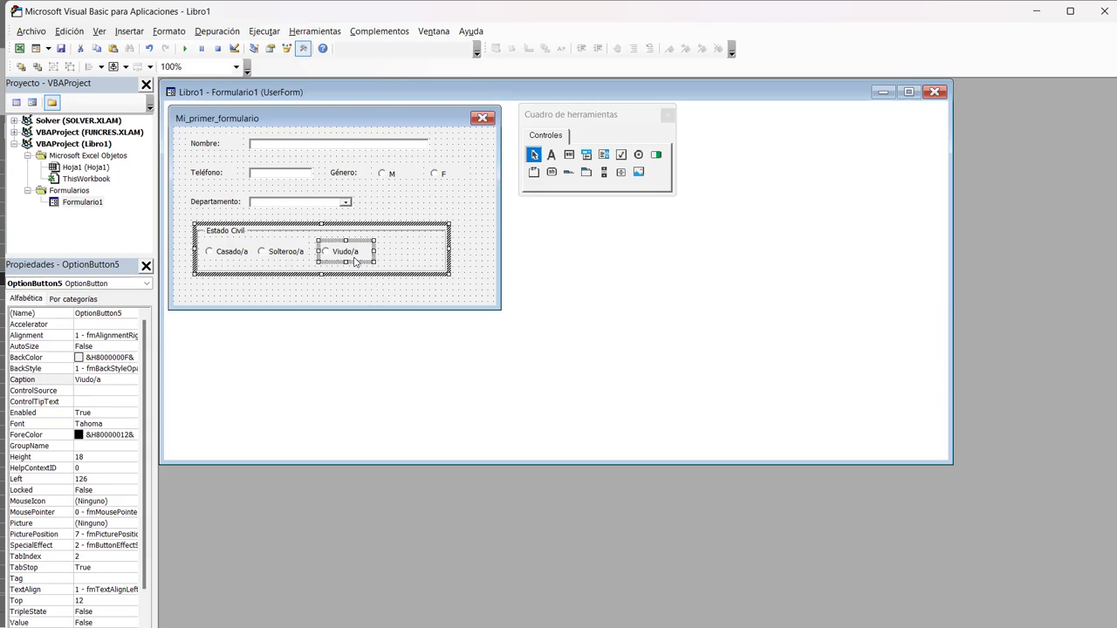
pyautogui.moveTo(355, 260)
pyautogui.mouseDown()
pyautogui.moveTo(417, 267)
pyautogui.moveTo(418, 253)
pyautogui.mouseUp()
# Step: Caption the fourth option Acompañado/a and widen it so the text fits
pyautogui.click(392, 253)
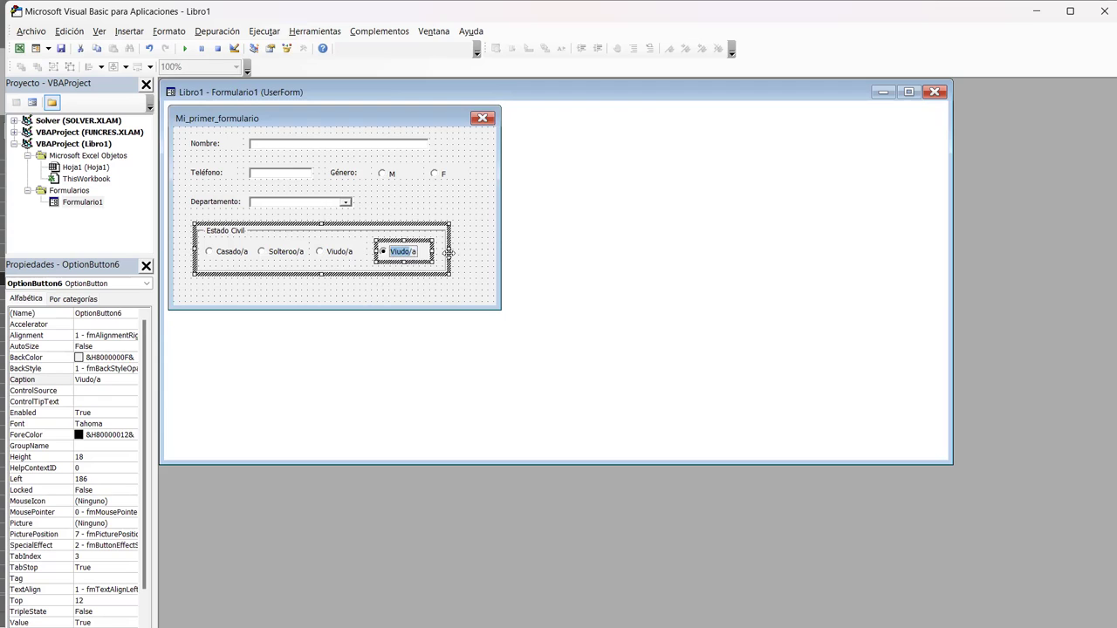
pyautogui.write('acompañao/ado')
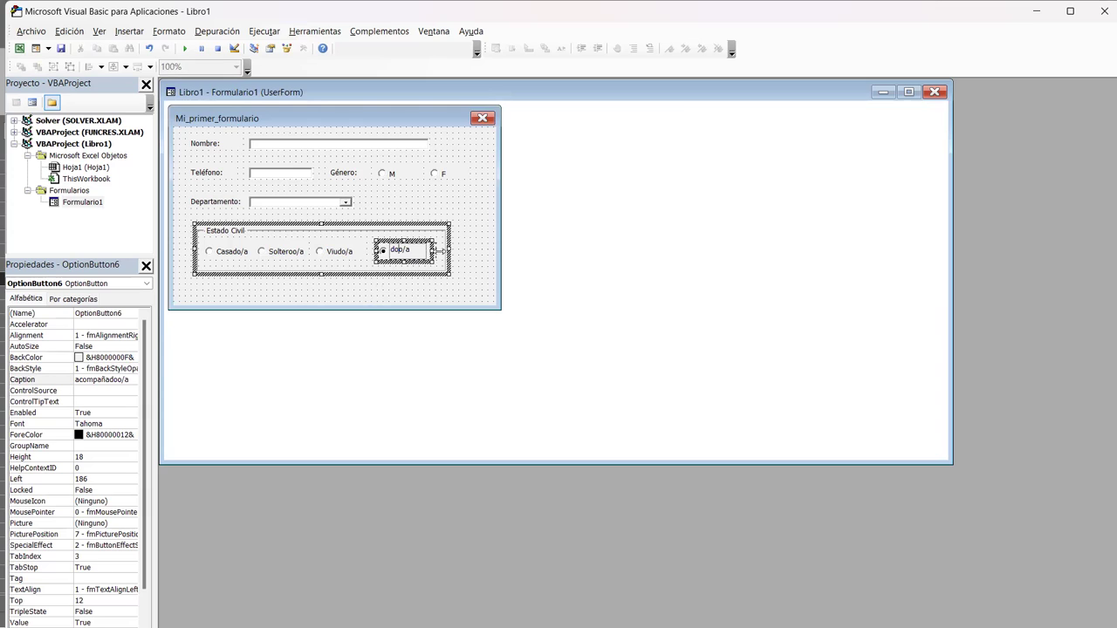
pyautogui.moveTo(441, 252); pyautogui.dragTo(451, 251)
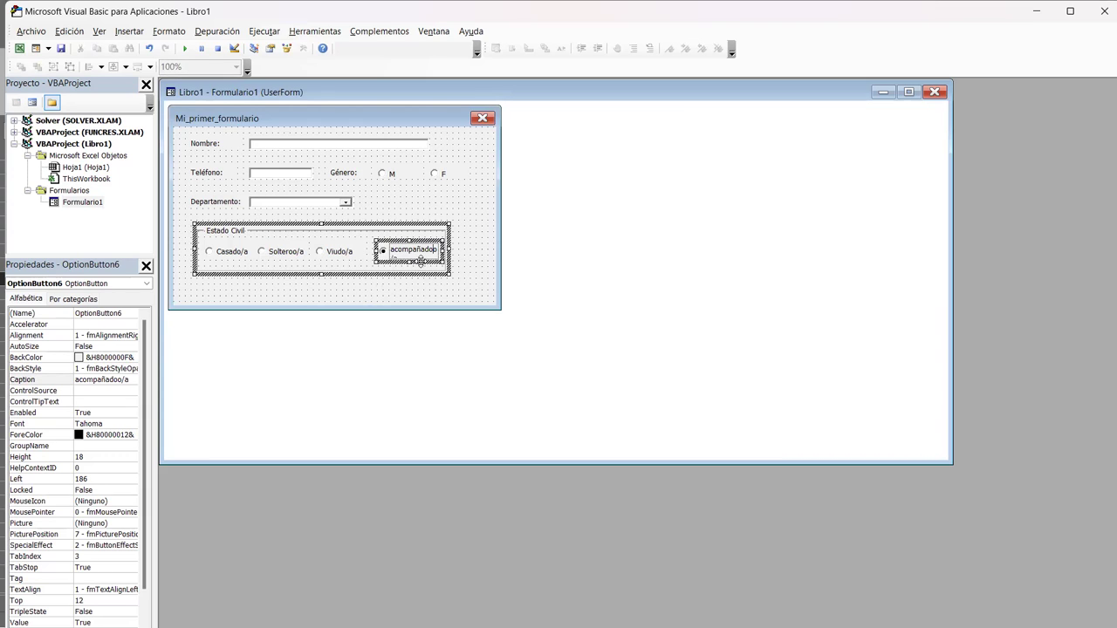
pyautogui.press('BackSpace')
pyautogui.moveTo(377, 252); pyautogui.dragTo(368, 251)
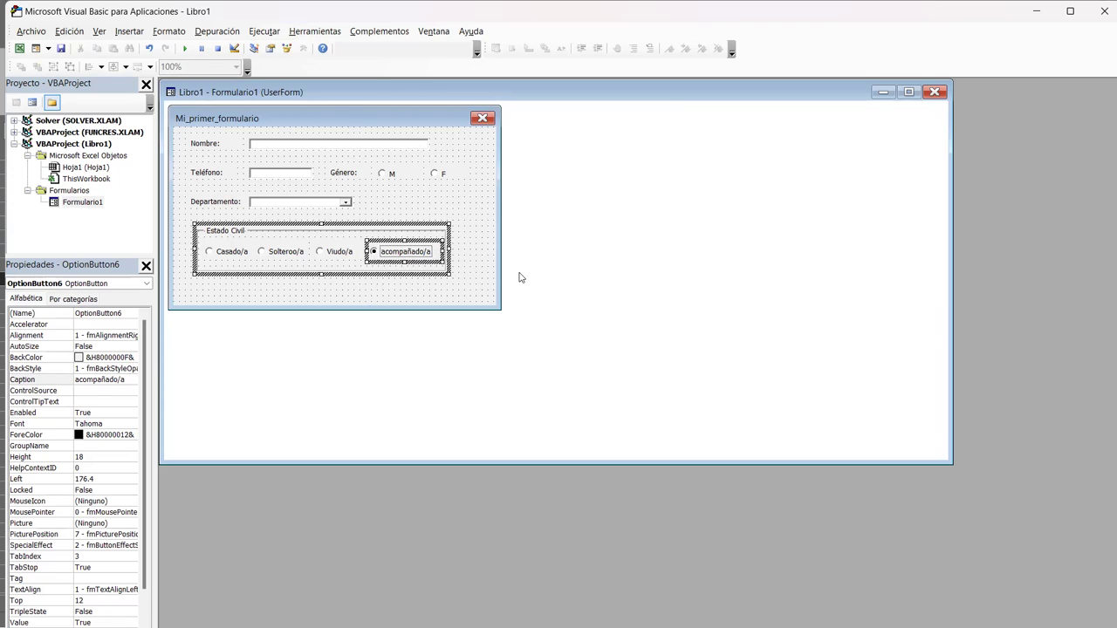
pyautogui.doubleClick(385, 251)
pyautogui.write('A')
pyautogui.click(475, 289)
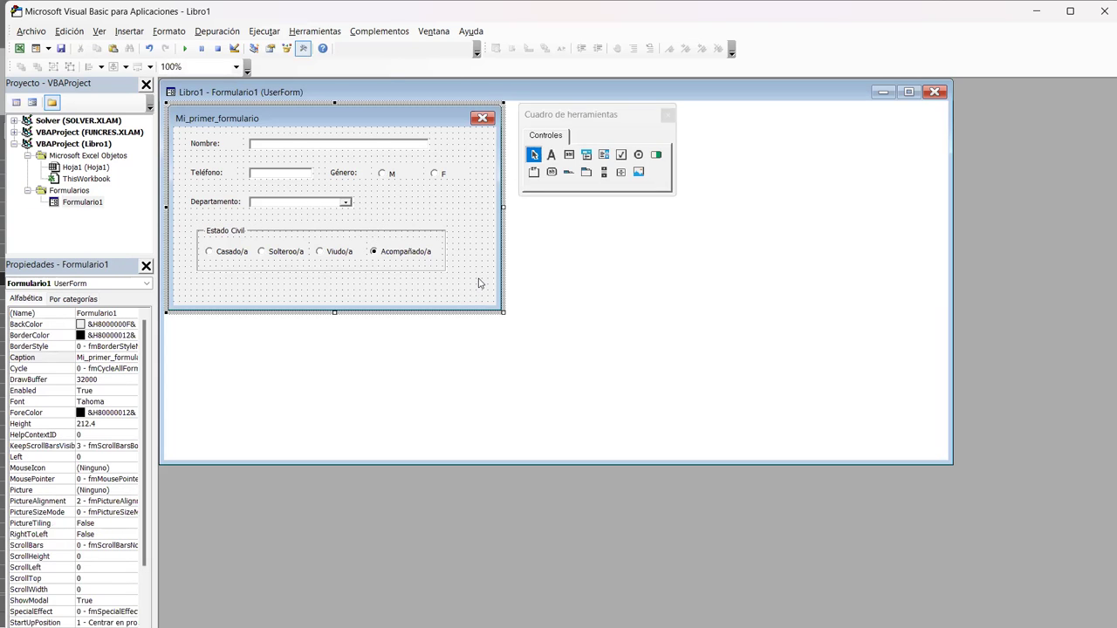
pyautogui.click(281, 145)
pyautogui.click(481, 204)
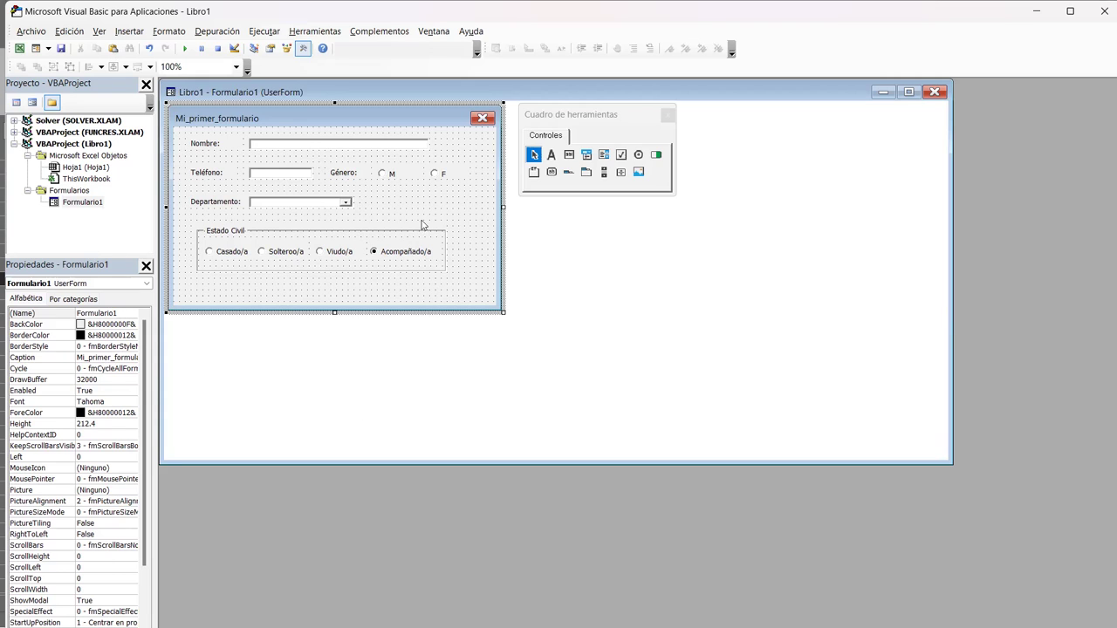
# Step: Select the Nombre, Teléfono and Estado Civil controls on the form in turn
pyautogui.rightClick(404, 150)
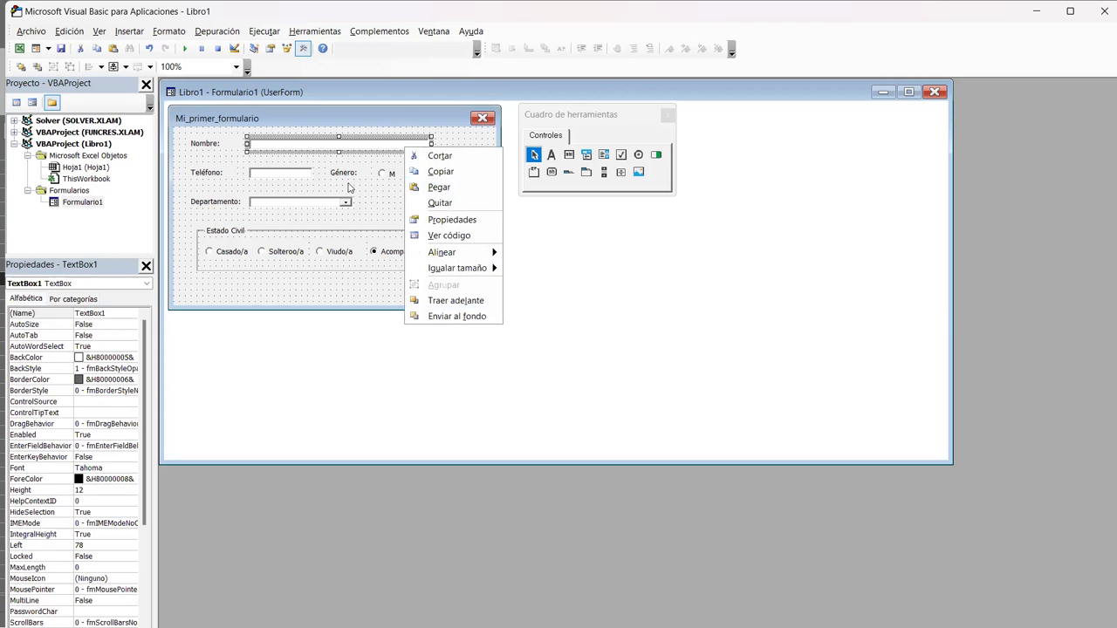
pyautogui.click(355, 237)
pyautogui.click(340, 204)
pyautogui.click(286, 176)
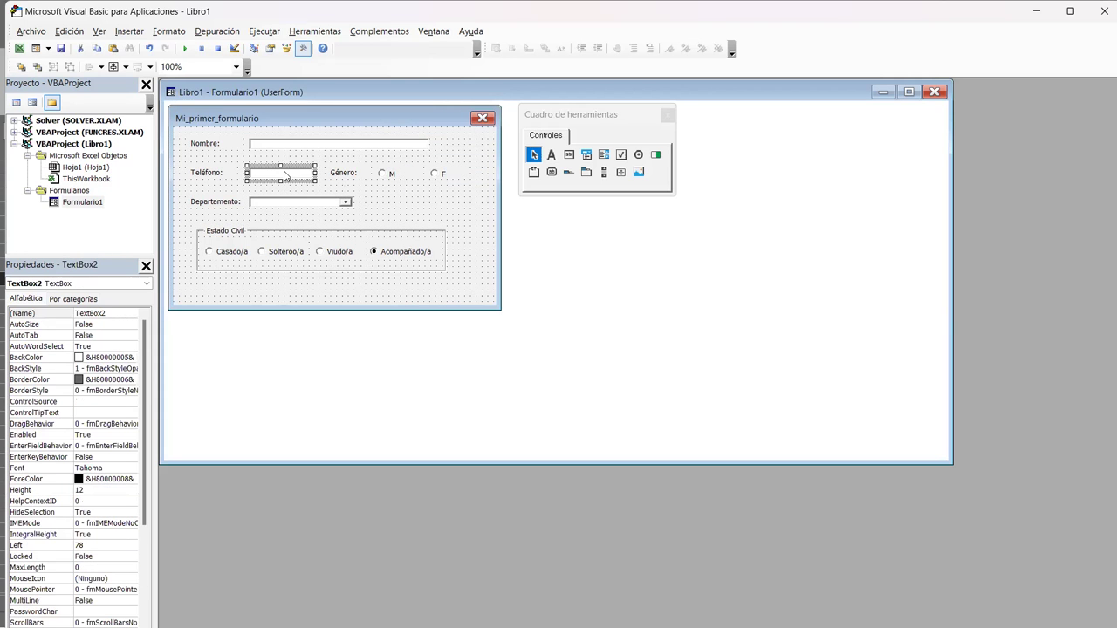
pyautogui.click(339, 146)
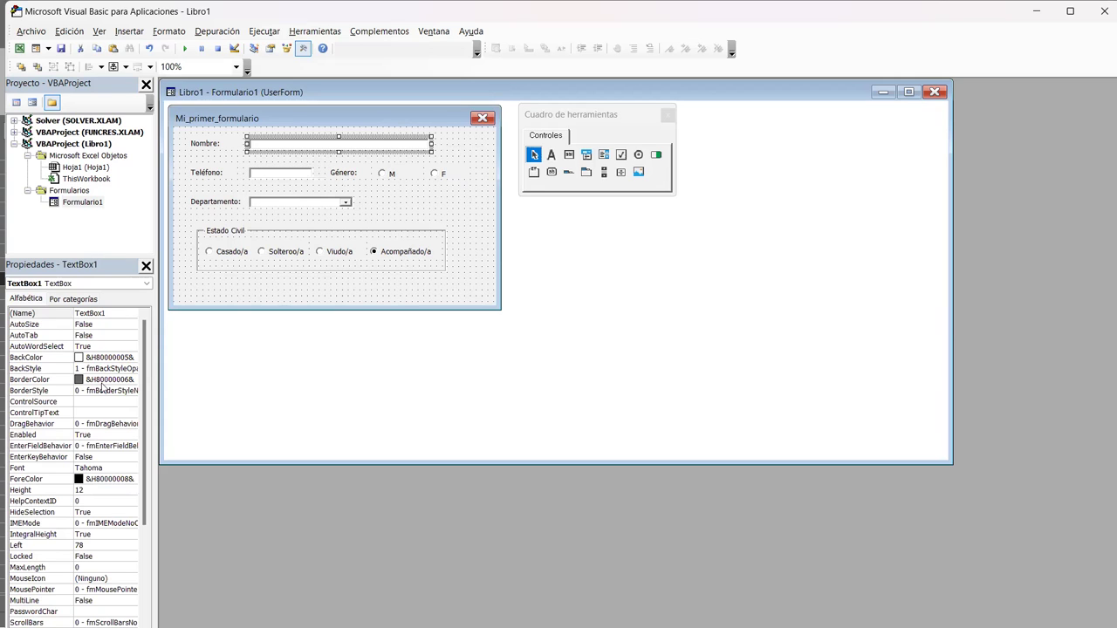
# Step: Set the form's BackColor to the system colour 'Barra de título activa' (light blue-grey)
pyautogui.click(482, 280)
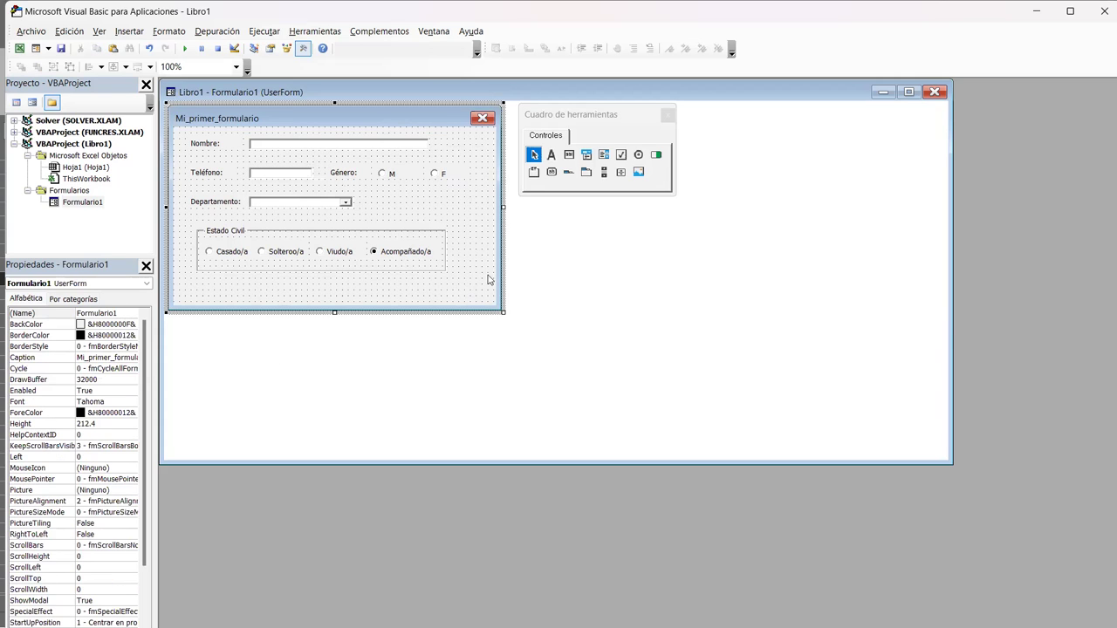
pyautogui.click(80, 327)
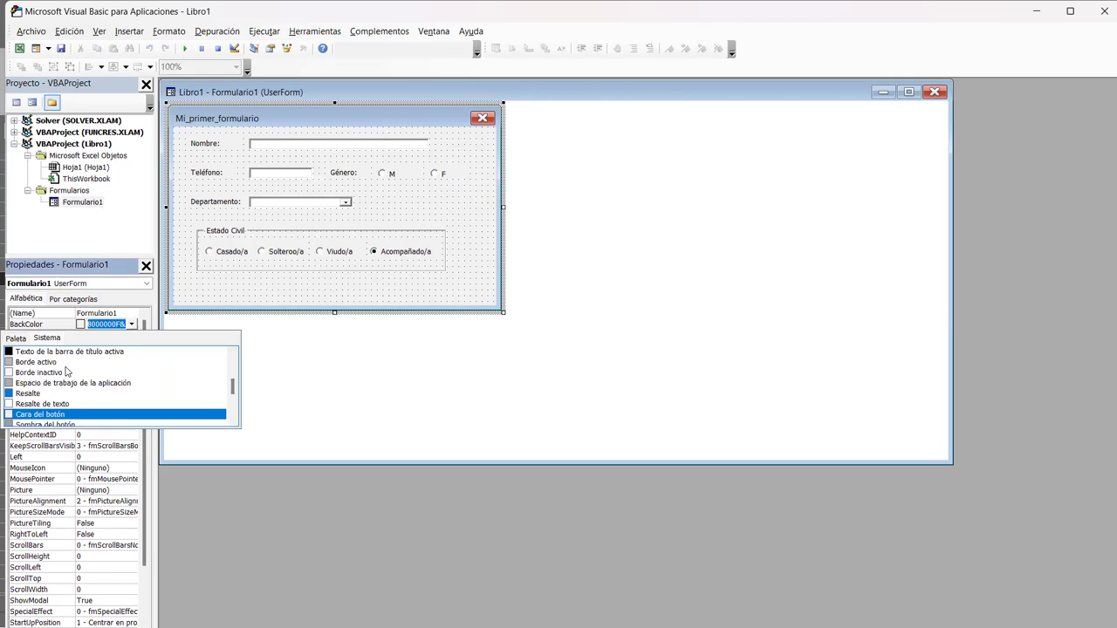
pyautogui.click(40, 395)
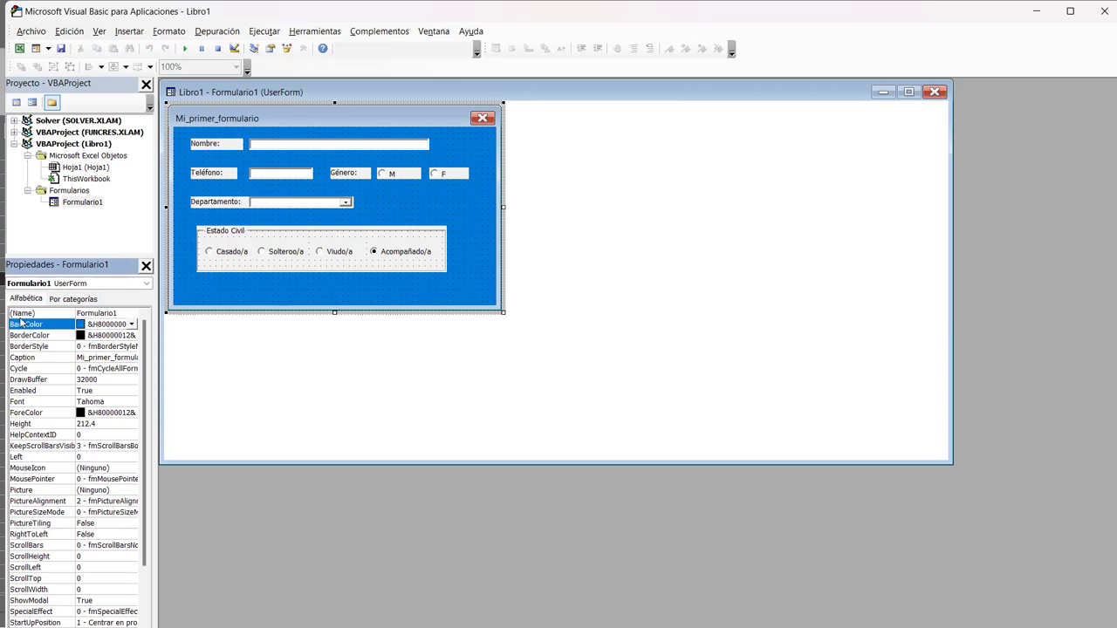
pyautogui.click(131, 324)
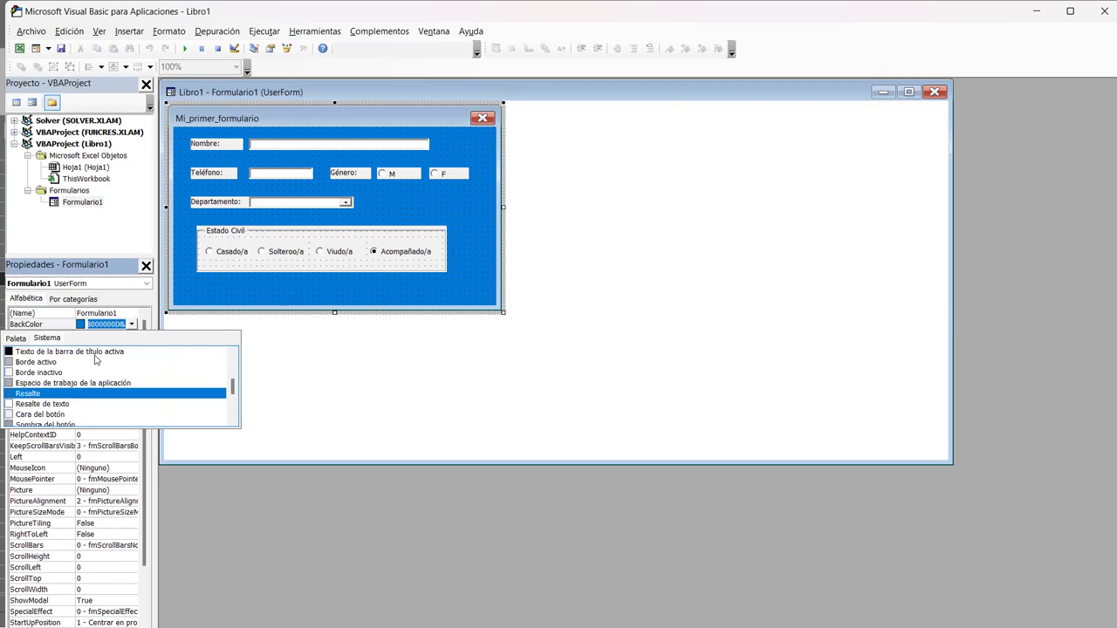
pyautogui.scroll(-2, 96, 360)
pyautogui.scroll(1, 166, 384)
pyautogui.scroll(1, 131, 397)
pyautogui.scroll(2, 126, 398)
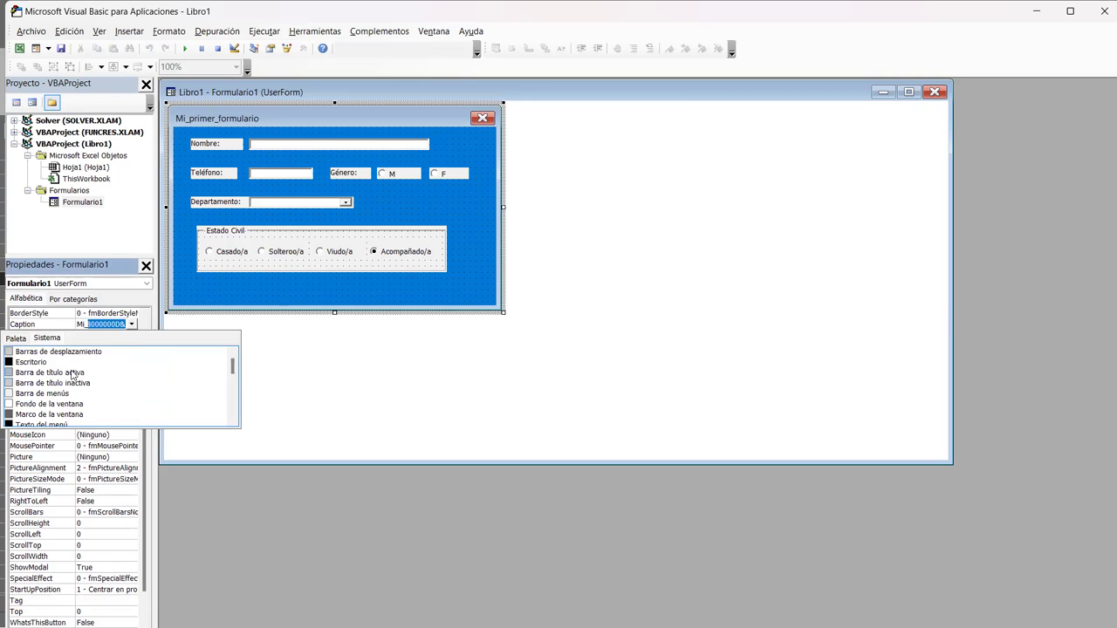
pyautogui.click(73, 375)
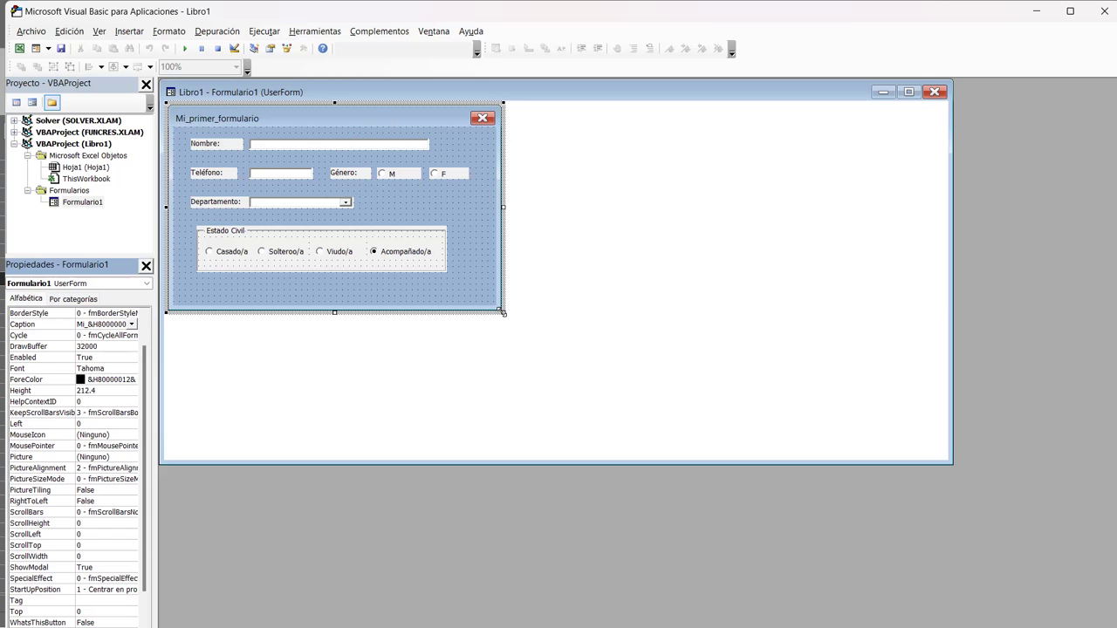
# Step: Enlarge the form and move all its controls down to free space at the top
pyautogui.moveTo(502, 312); pyautogui.dragTo(521, 370)
pyautogui.moveTo(491, 291); pyautogui.dragTo(183, 137)
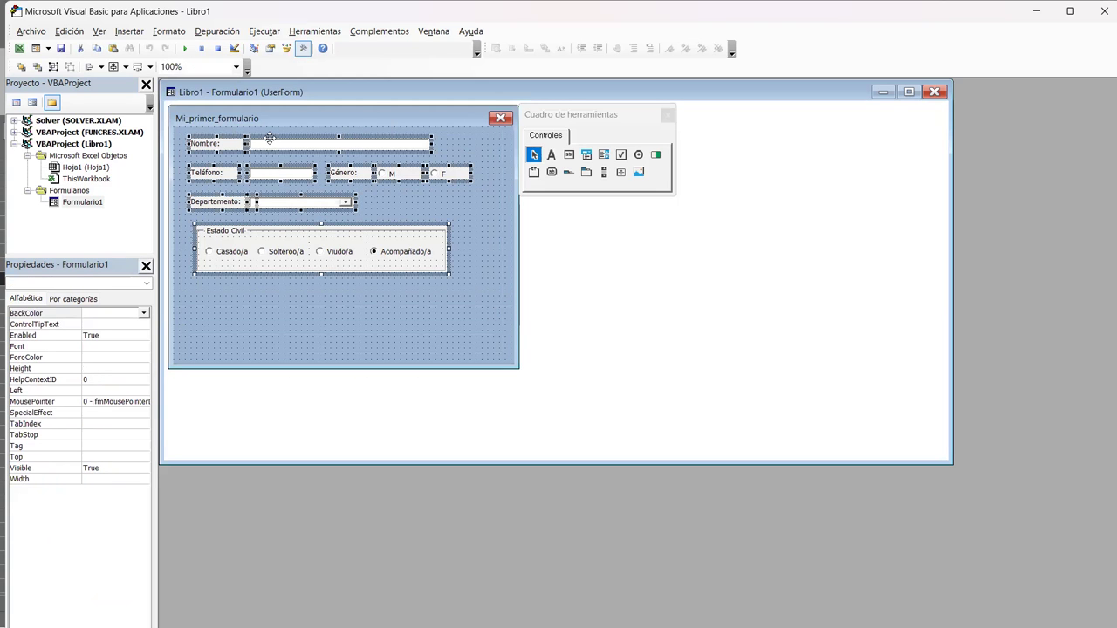
pyautogui.moveTo(270, 144); pyautogui.dragTo(277, 167)
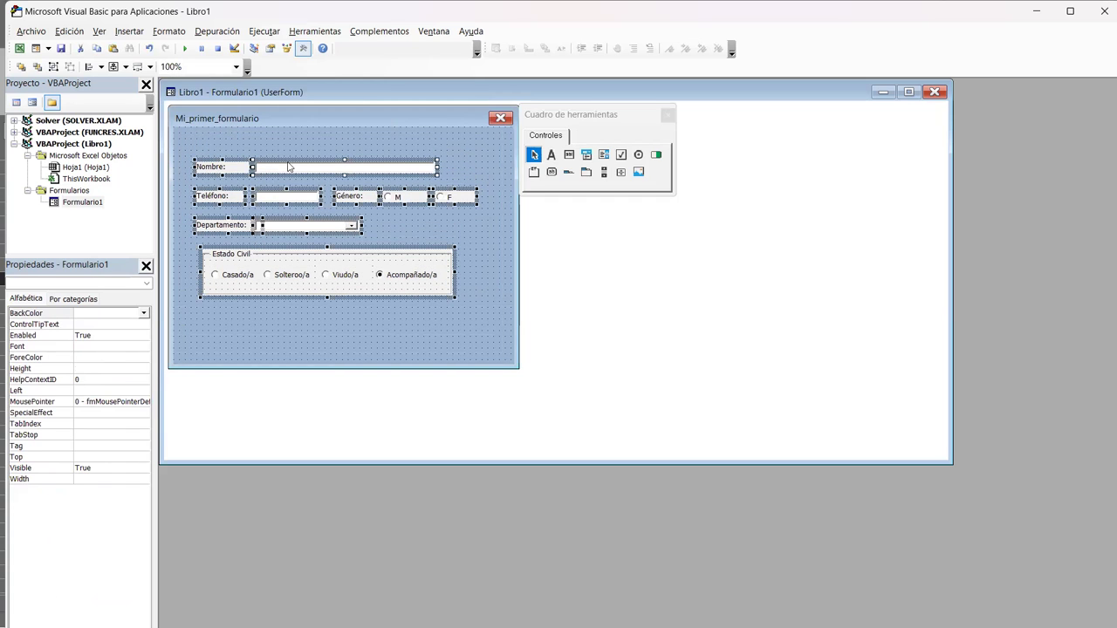
pyautogui.moveTo(290, 164); pyautogui.dragTo(292, 169)
# Step: Draw a new label, Label5, across the top of the form
pyautogui.click(302, 131)
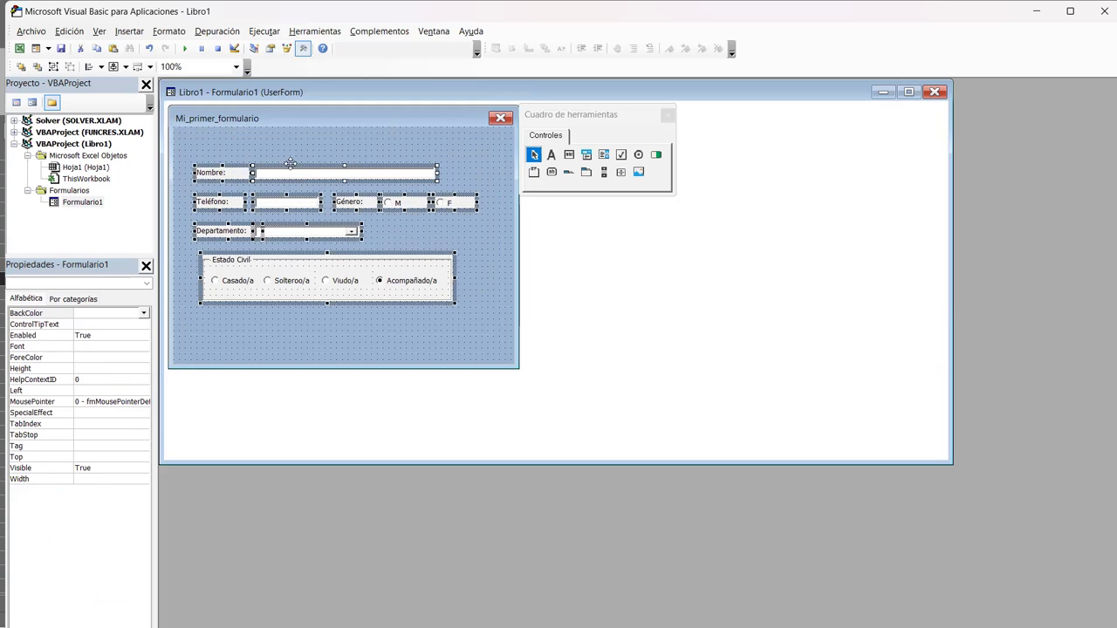
pyautogui.click(550, 161)
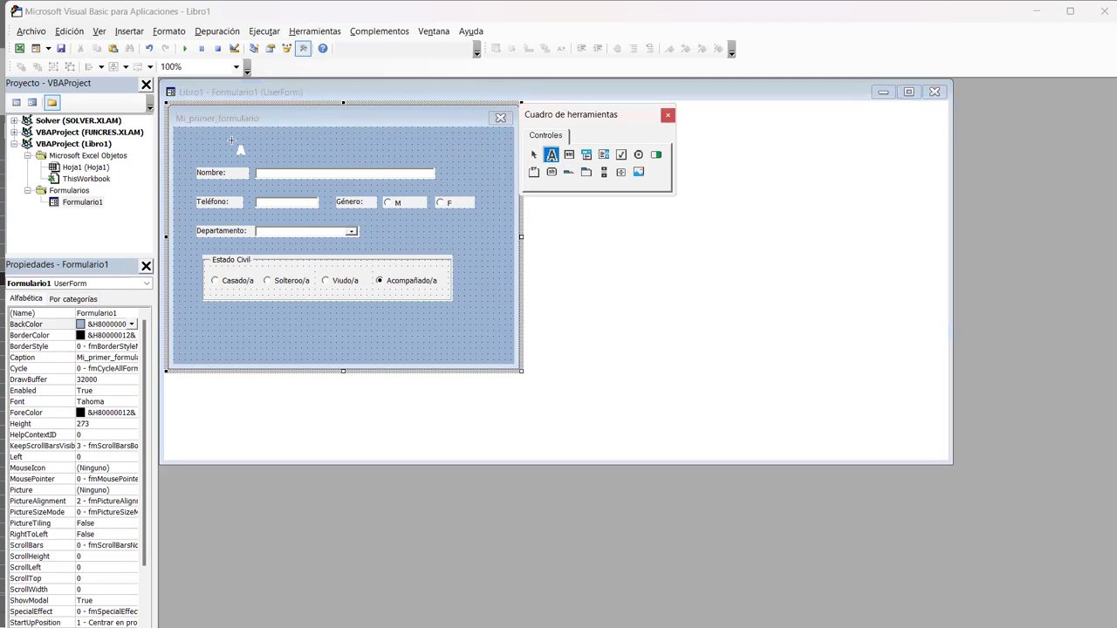
pyautogui.moveTo(209, 133); pyautogui.dragTo(454, 157)
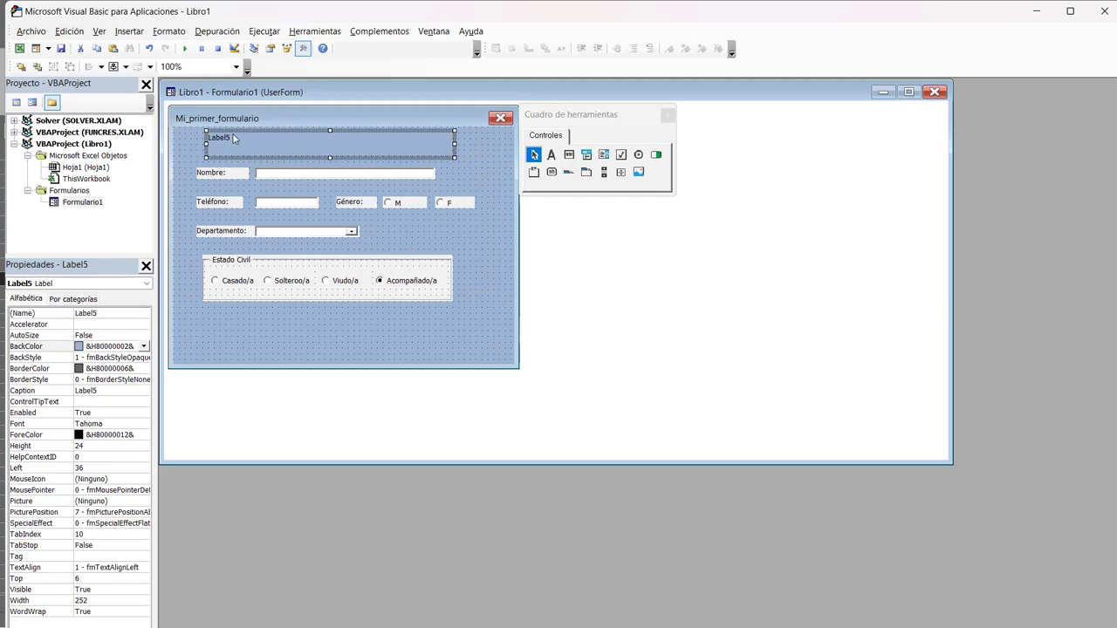
# Step: Set Label5's Caption to 'DATOS PERSONALES'
pyautogui.click(103, 392)
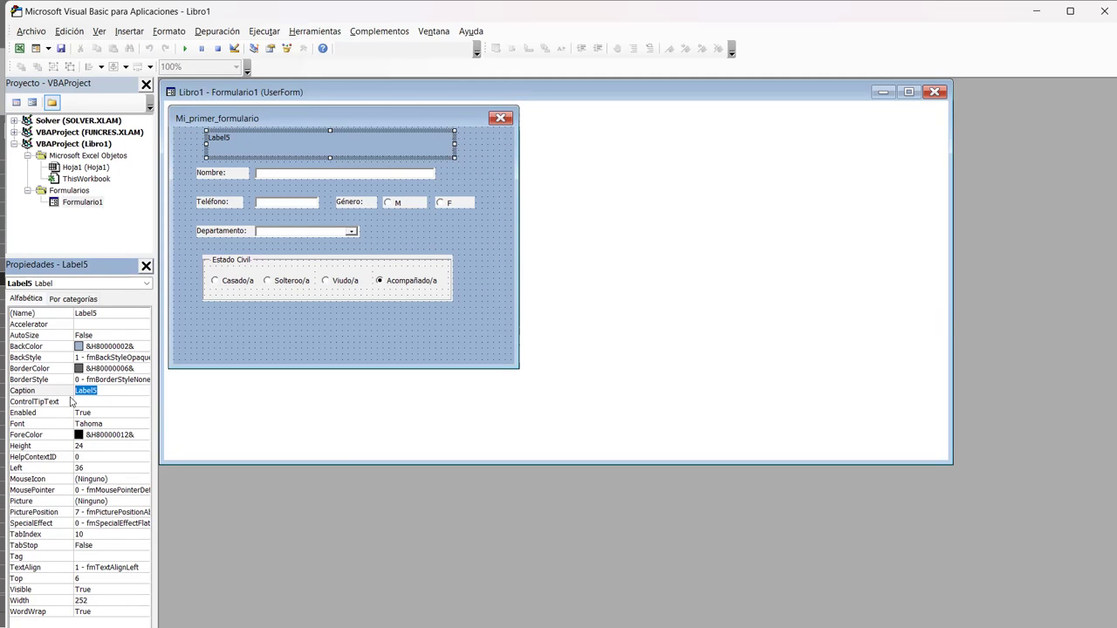
pyautogui.write('FORMUL')
pyautogui.write('RIO DA')
pyautogui.write(' PERSOIN')
pyautogui.press('BackSpace')
pyautogui.press('BackSpace')
pyautogui.write('NAL')
pyautogui.press('BackSpace')
pyautogui.press('BackSpace')
pyautogui.press('BackSpace')
pyautogui.press('BackSpace')
pyautogui.press('BackSpace')
pyautogui.press('BackSpace')
pyautogui.press('BackSpace')
pyautogui.press('BackSpace')
pyautogui.press('BackSpace')
pyautogui.write('TOS PERS')
pyautogui.write('ONAL')
pyautogui.click(385, 339)
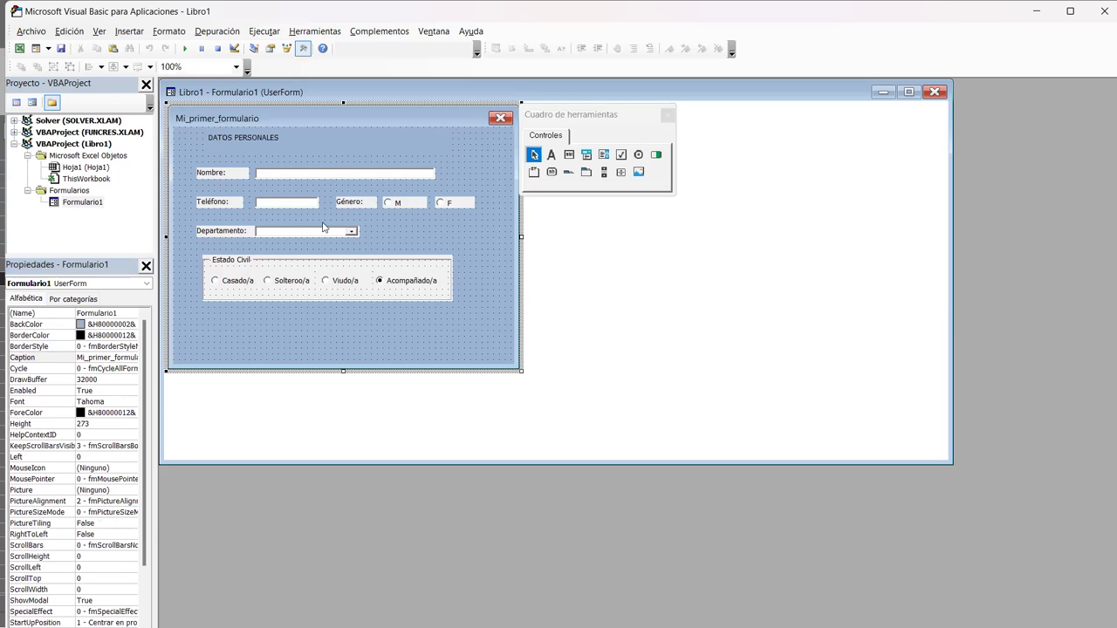
# Step: Narrow the form slightly and widen the DATOS PERSONALES label to 258
pyautogui.click(275, 145)
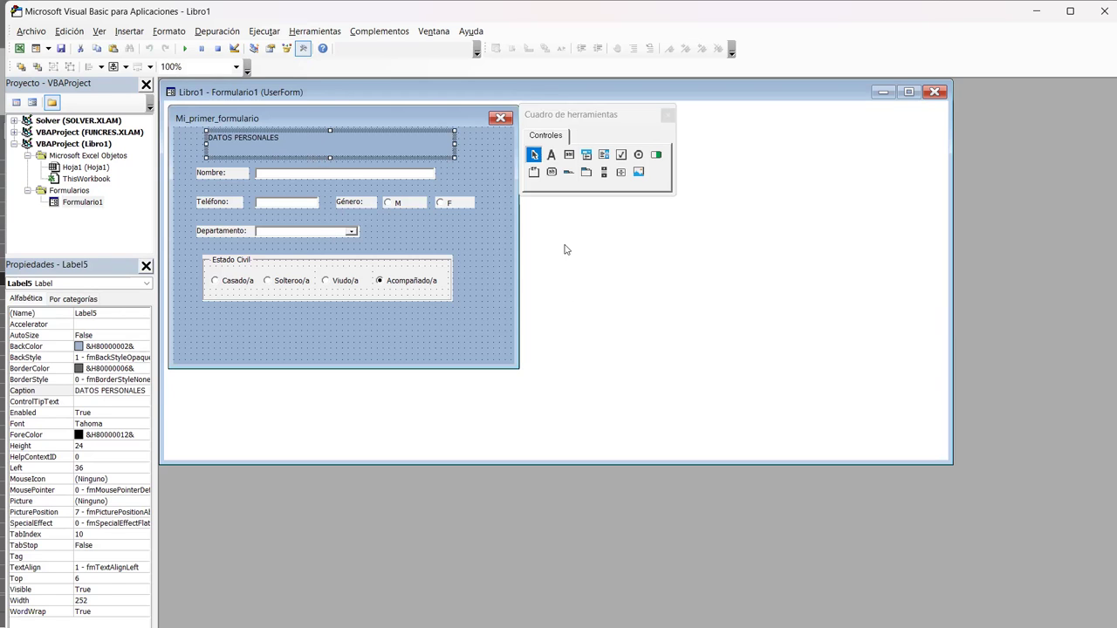
pyautogui.click(469, 275)
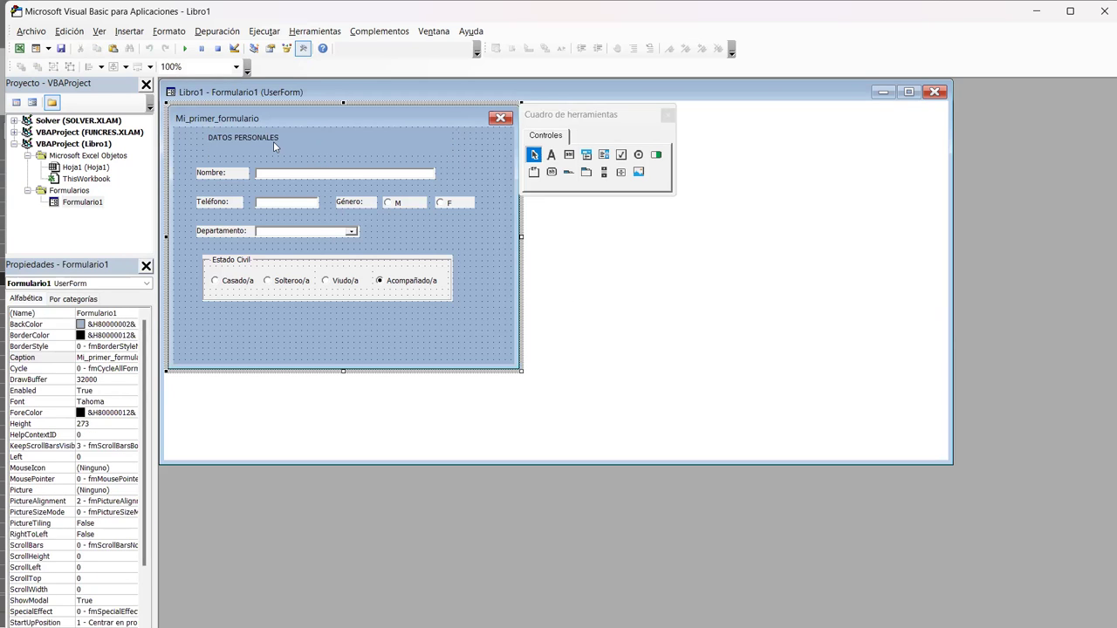
pyautogui.click(233, 143)
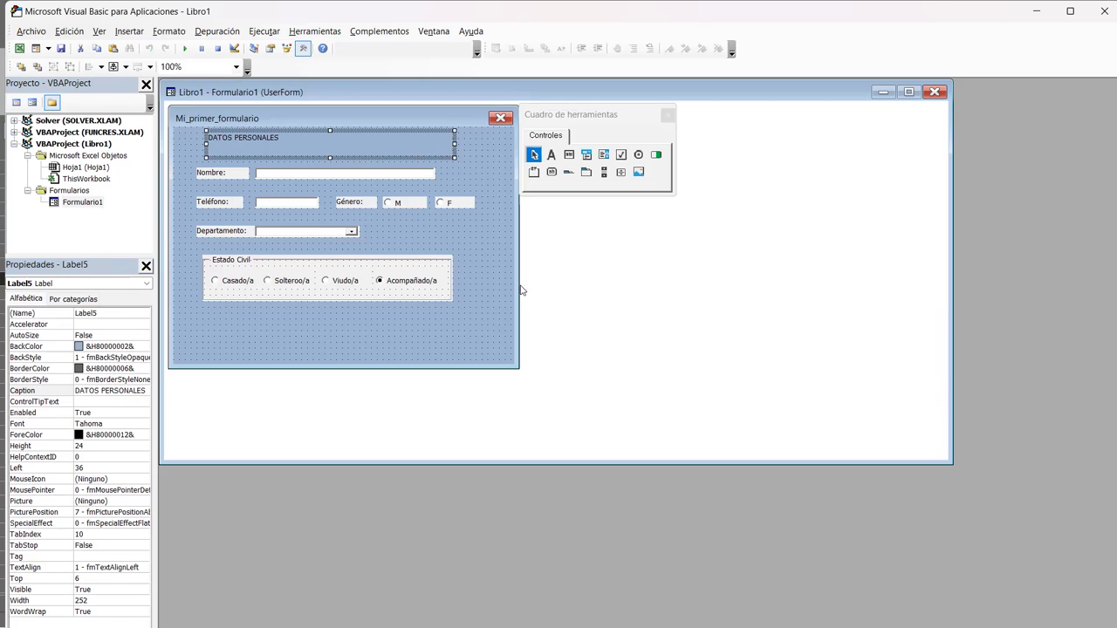
pyautogui.click(499, 310)
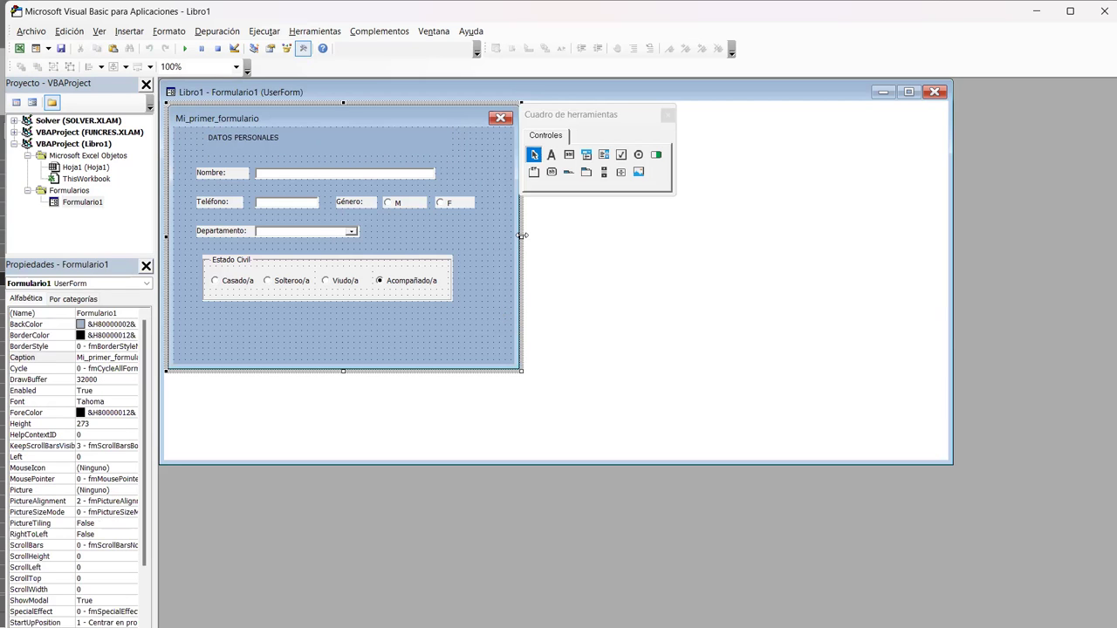
pyautogui.moveTo(521, 235); pyautogui.dragTo(505, 235)
pyautogui.click(250, 145)
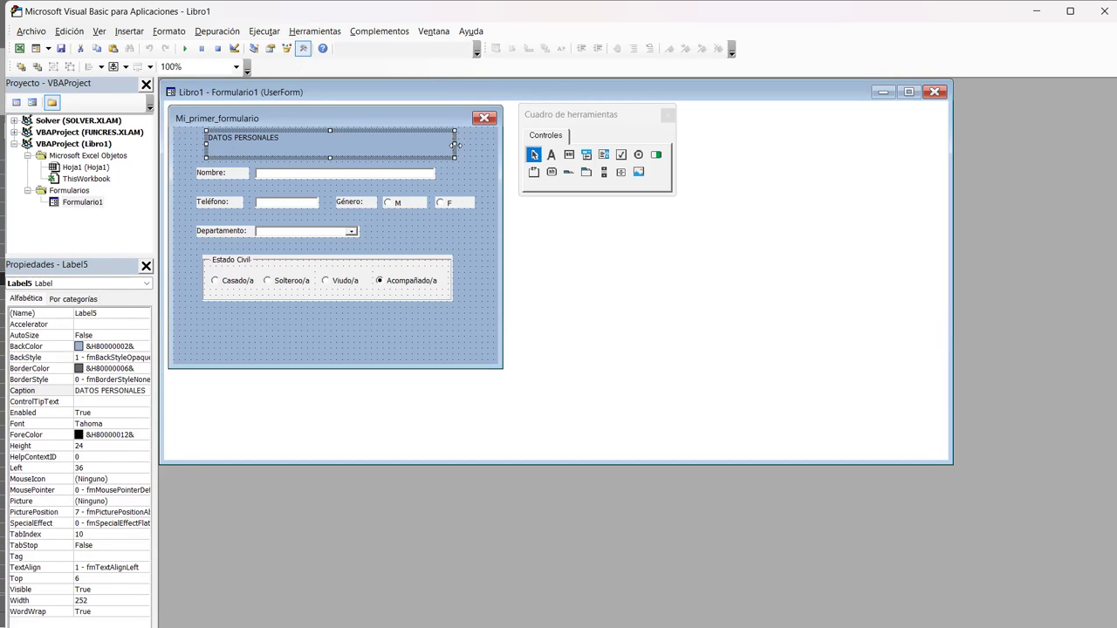
pyautogui.moveTo(459, 146); pyautogui.dragTo(465, 153)
# Step: Open the title label's Fuente dialog and set the font style to Negrita
pyautogui.click(135, 423)
pyautogui.click(144, 424)
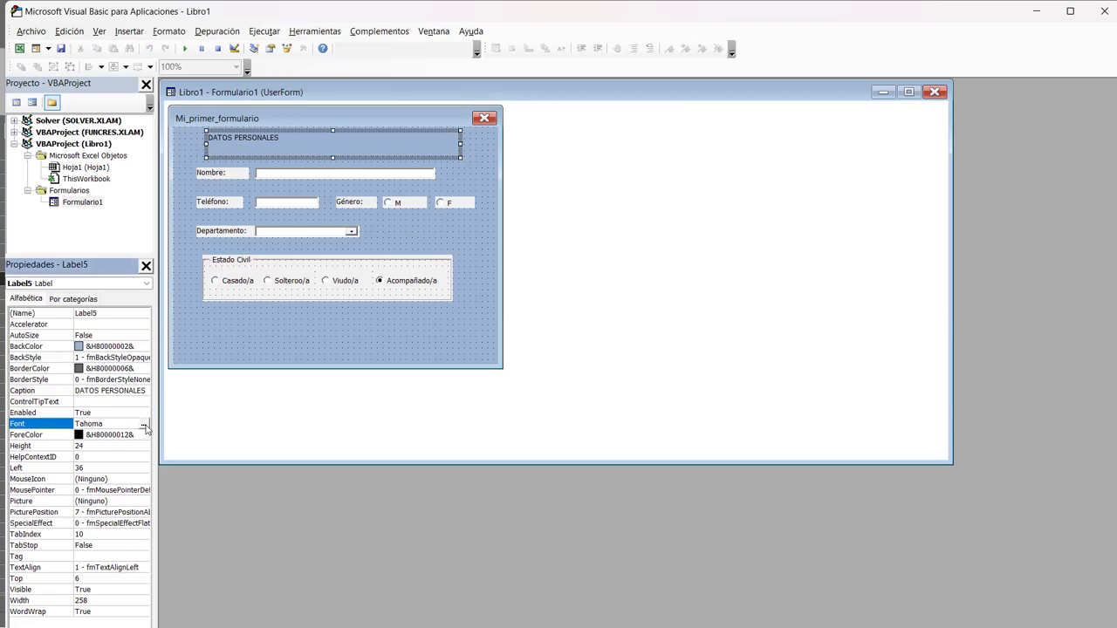
pyautogui.click(184, 158)
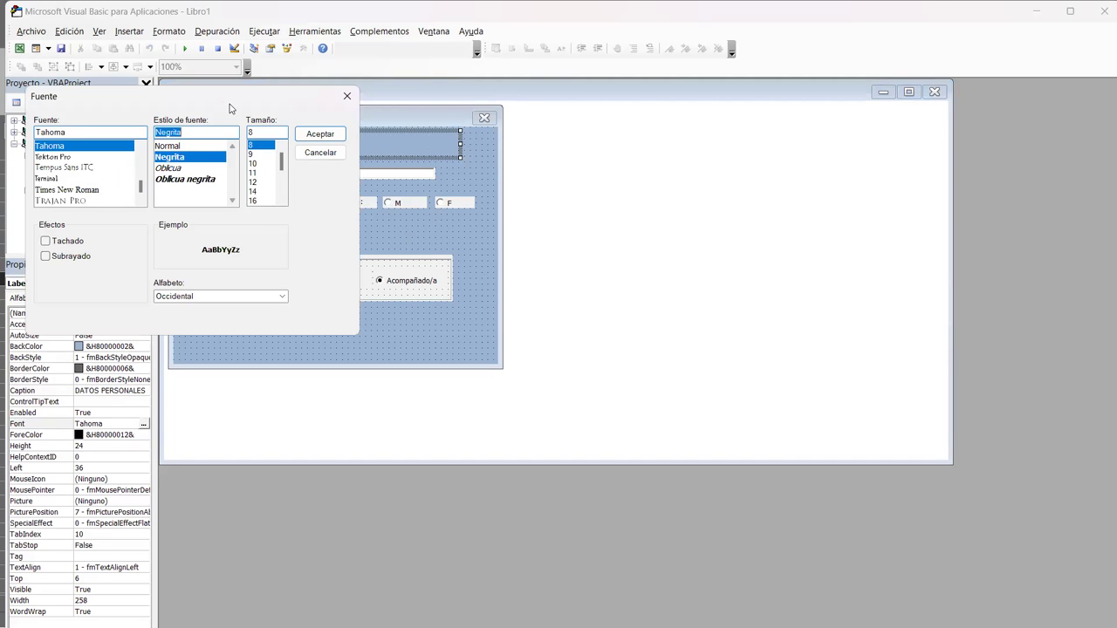
pyautogui.scroll(-2, 625, 206)
pyautogui.scroll(1, 625, 206)
pyautogui.scroll(1, 616, 190)
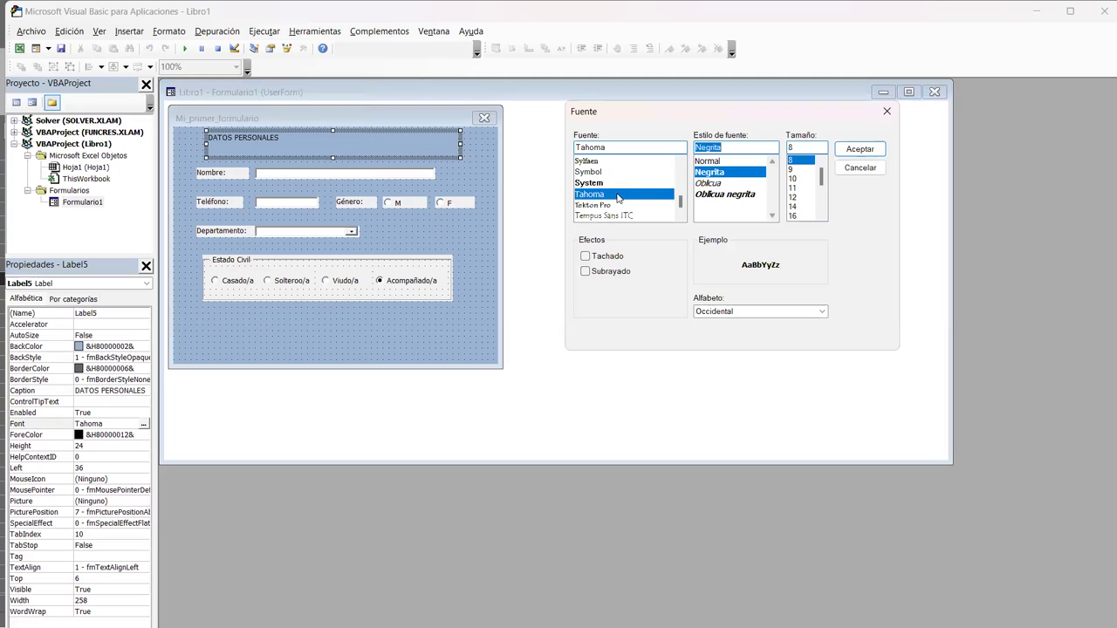
pyautogui.click(610, 183)
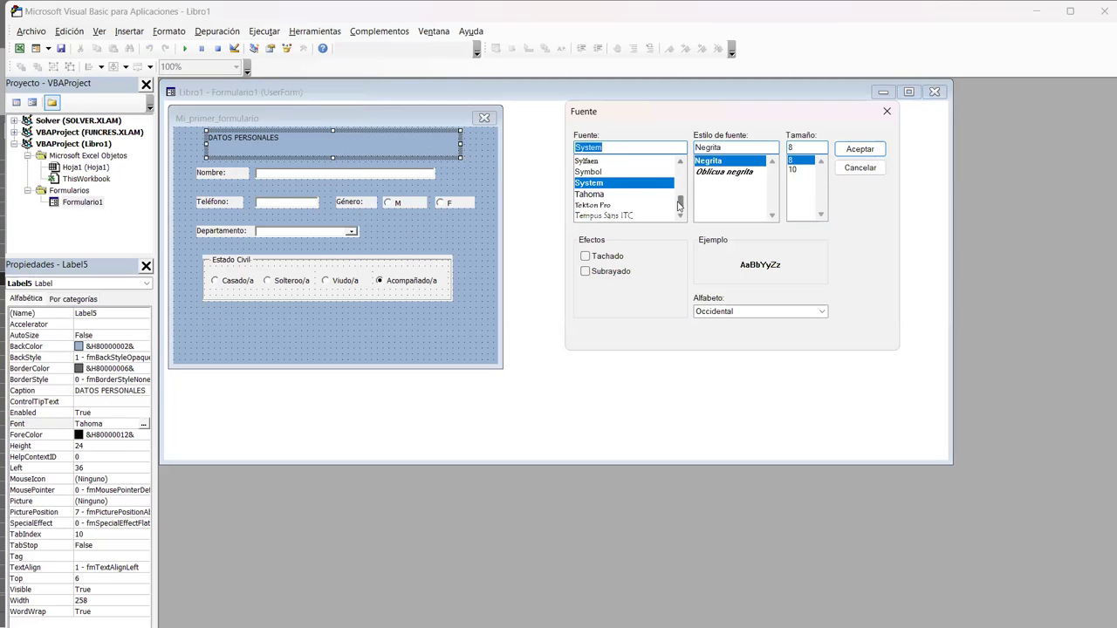
pyautogui.moveTo(680, 204); pyautogui.dragTo(641, 192)
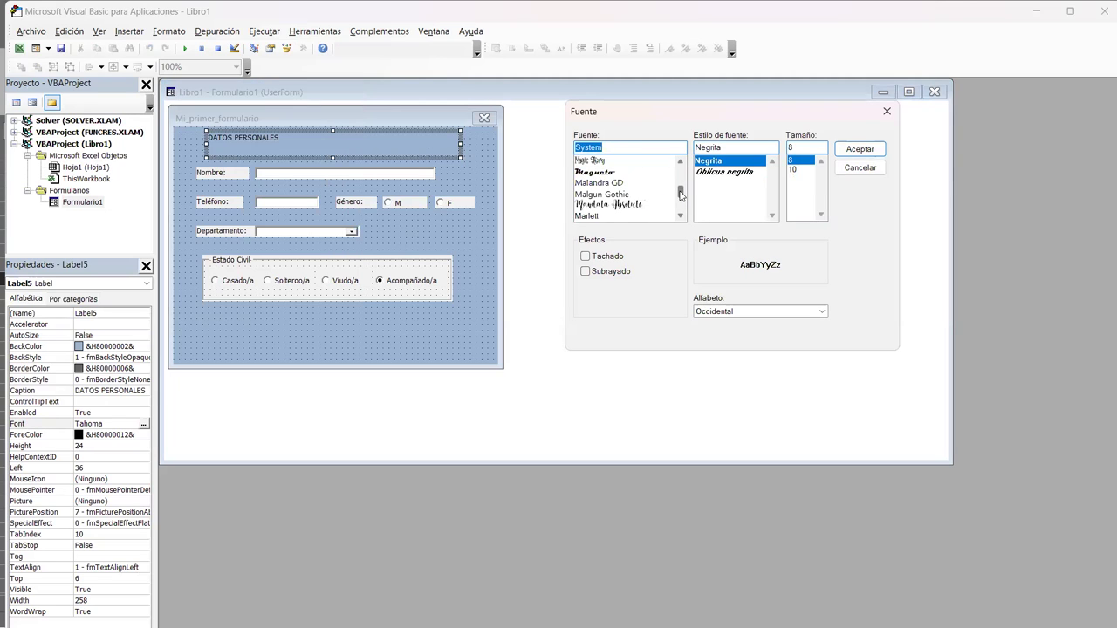
pyautogui.scroll(1, 620, 187)
pyautogui.scroll(1, 620, 187)
pyautogui.scroll(1, 620, 189)
pyautogui.scroll(1, 619, 189)
pyautogui.scroll(1, 619, 192)
pyautogui.scroll(1, 619, 198)
pyautogui.scroll(1, 618, 206)
pyautogui.scroll(1, 617, 215)
# Step: Choose Century Schoolbook at size 16 and apply the font with Aceptar
pyautogui.click(596, 216)
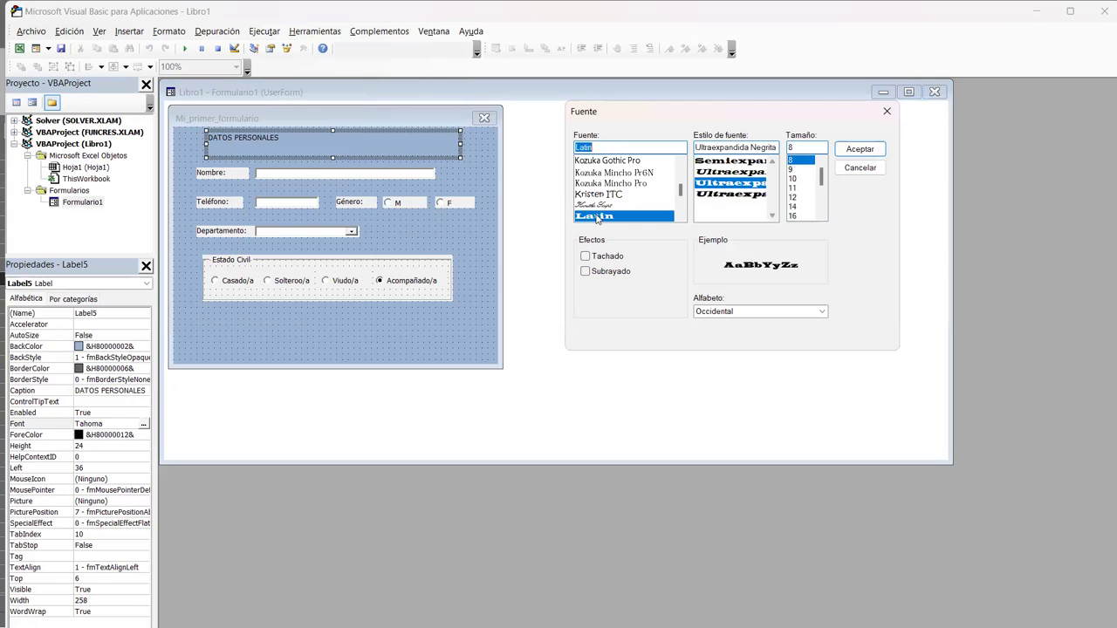
pyautogui.moveTo(821, 183)
pyautogui.click(805, 179)
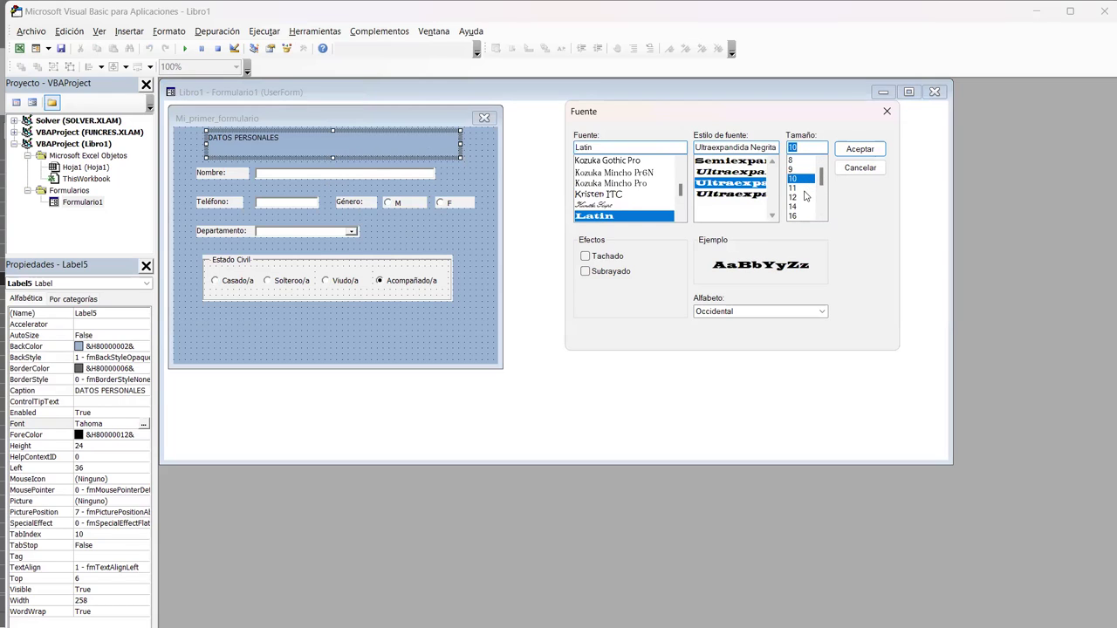
pyautogui.click(803, 190)
pyautogui.click(805, 198)
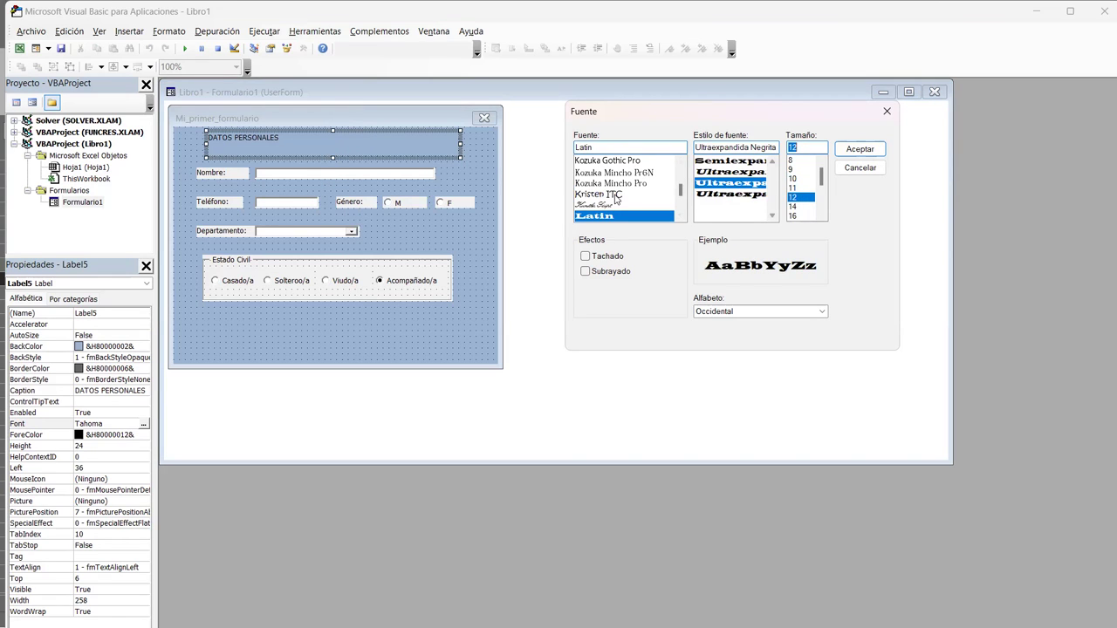
pyautogui.moveTo(682, 191); pyautogui.dragTo(682, 185)
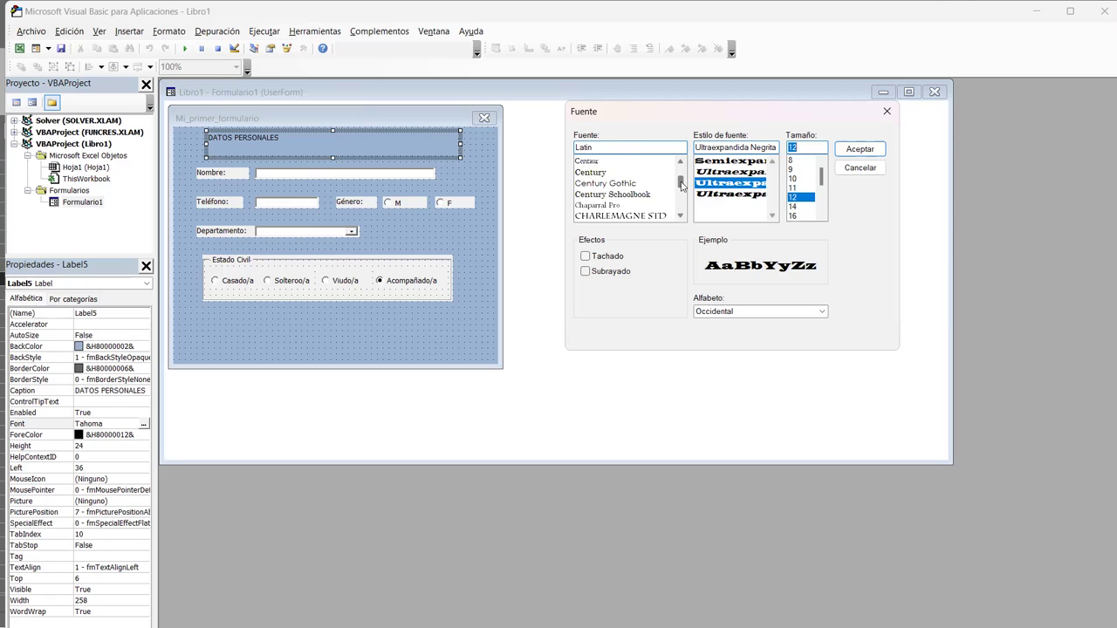
pyautogui.click(630, 196)
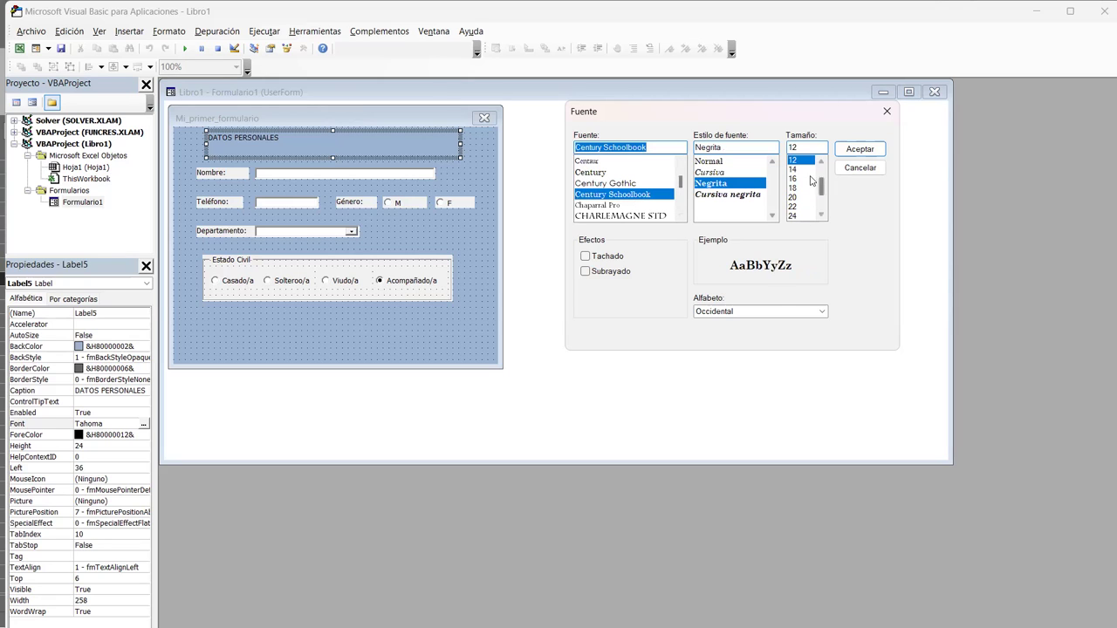
pyautogui.click(801, 179)
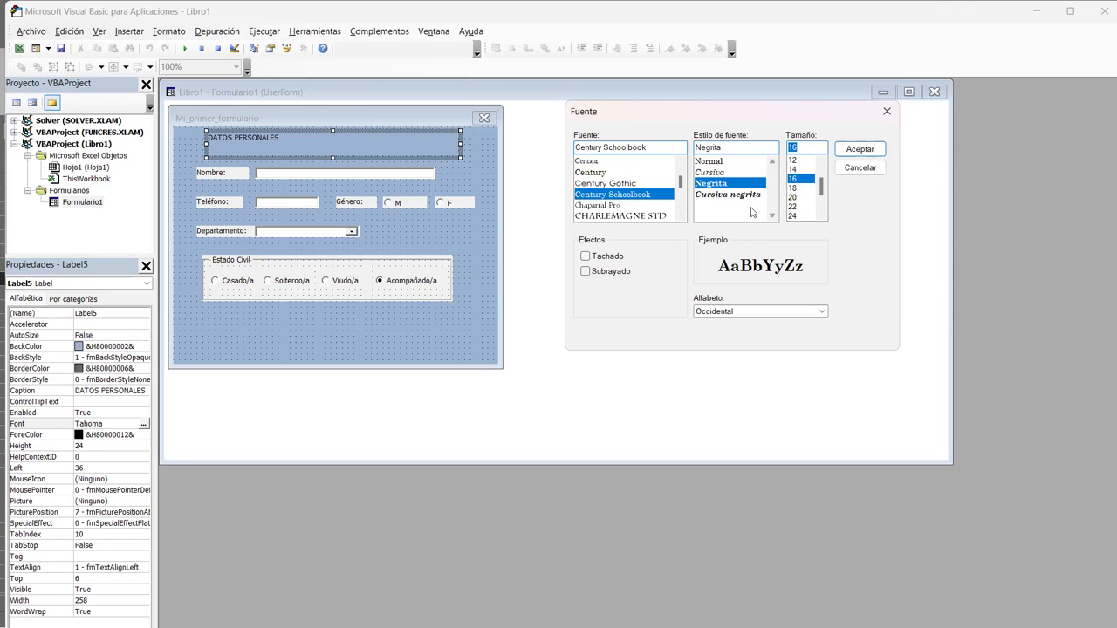
pyautogui.click(851, 151)
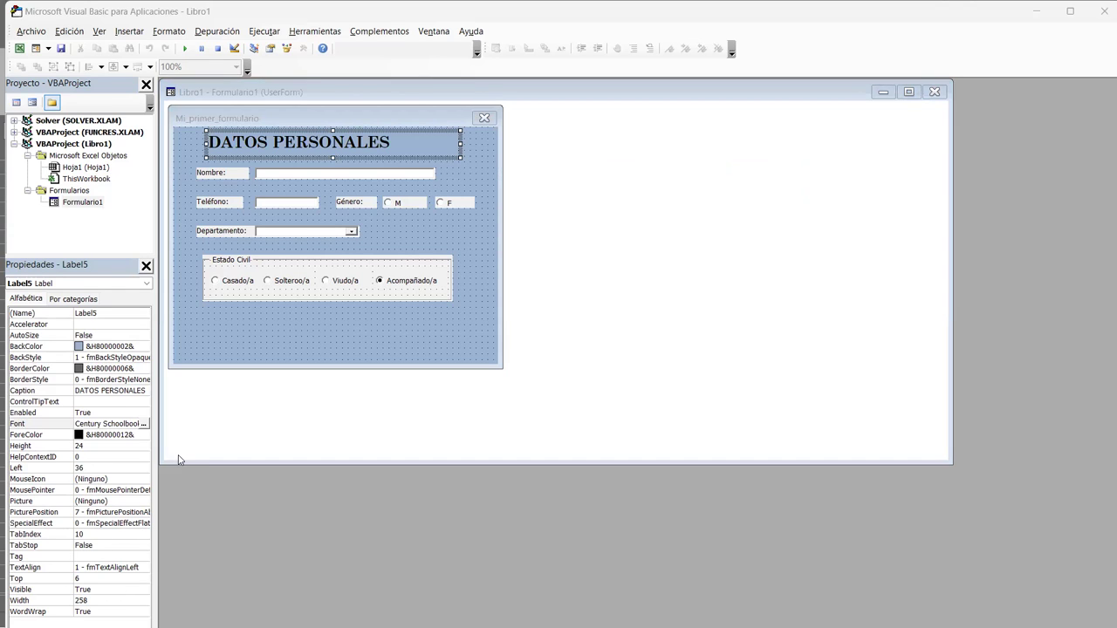
# Step: Set the title label's ForeColor to red from the Paleta colours
pyautogui.click(128, 347)
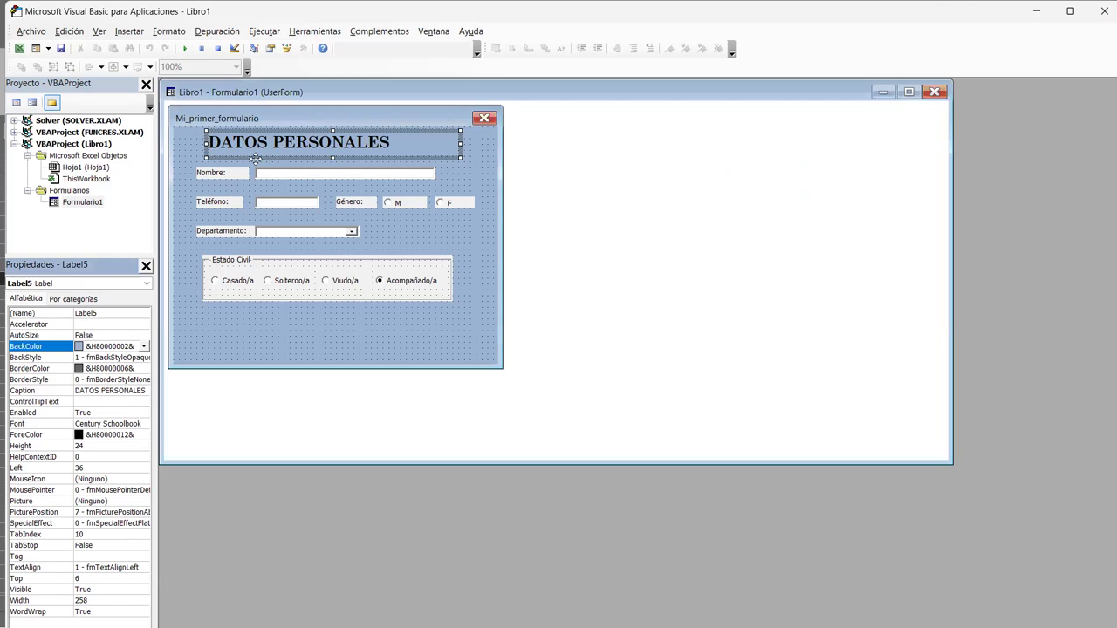
pyautogui.click(255, 159)
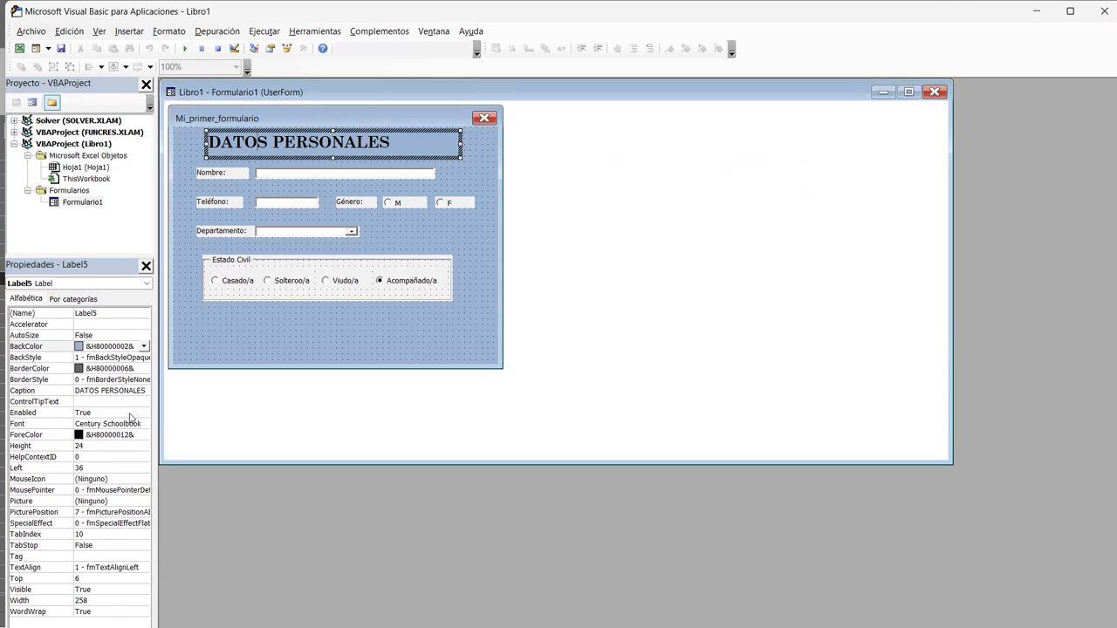
pyautogui.click(81, 439)
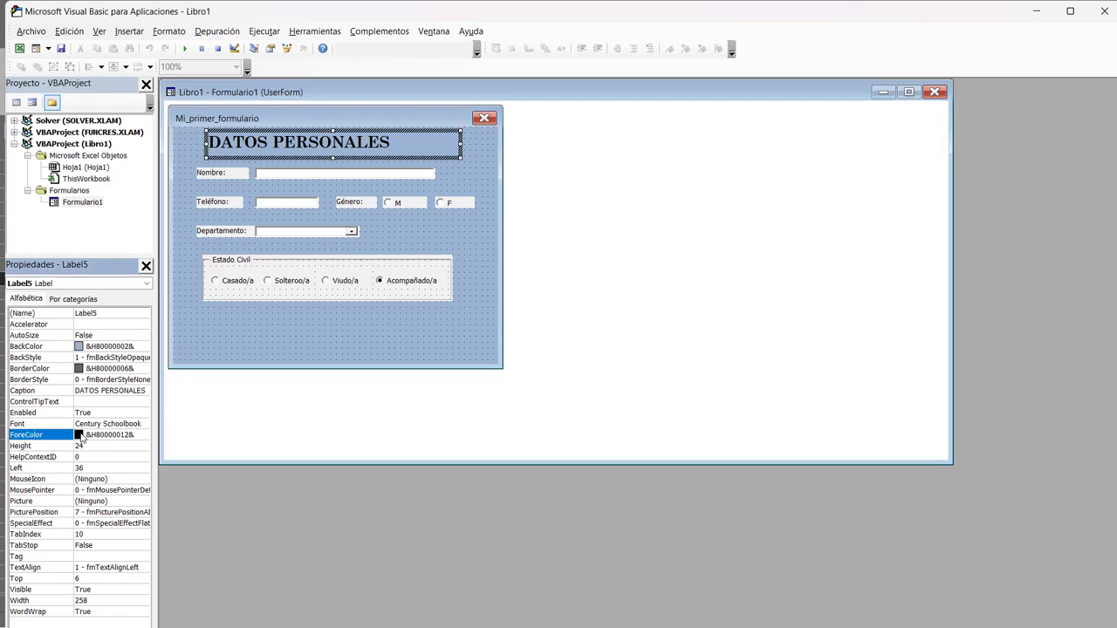
pyautogui.doubleClick(81, 438)
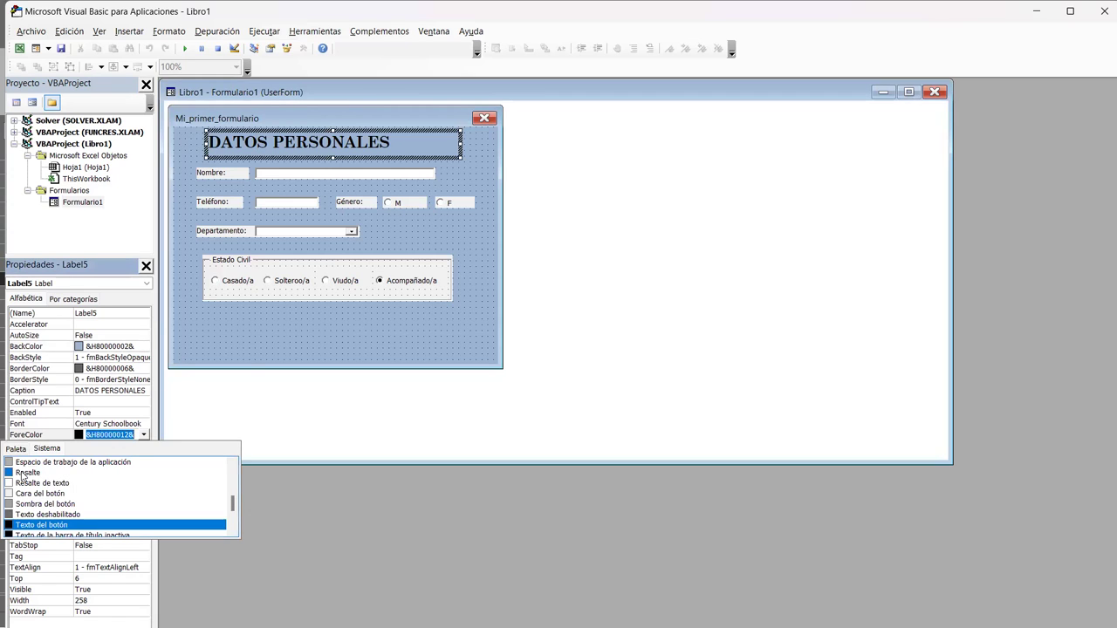
pyautogui.click(26, 473)
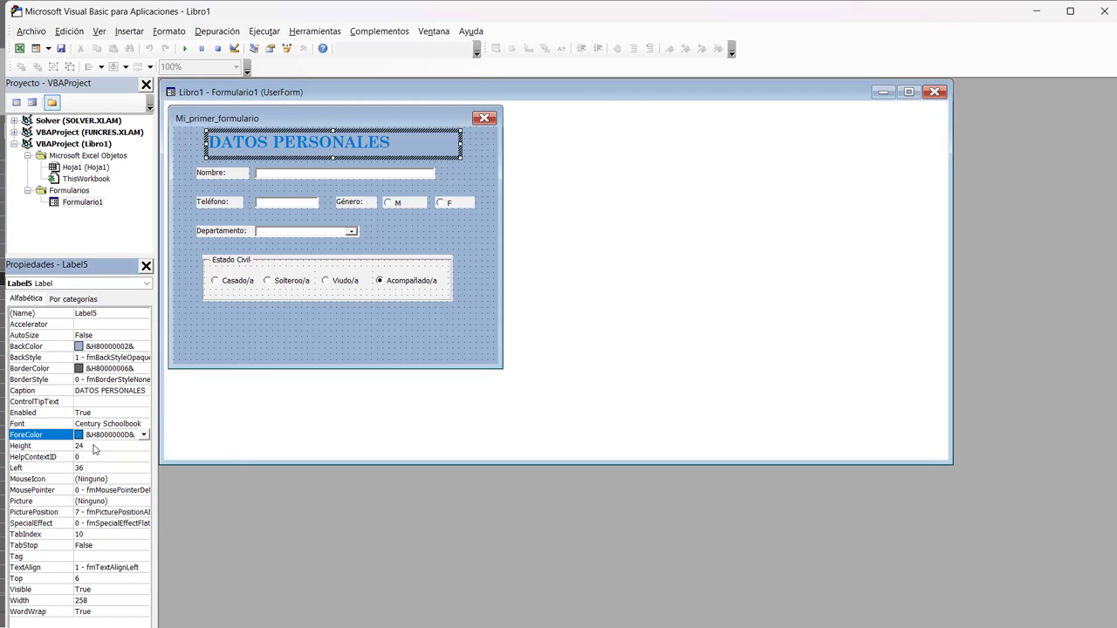
pyautogui.hotkey('alt', 'Down')
pyautogui.click(20, 449)
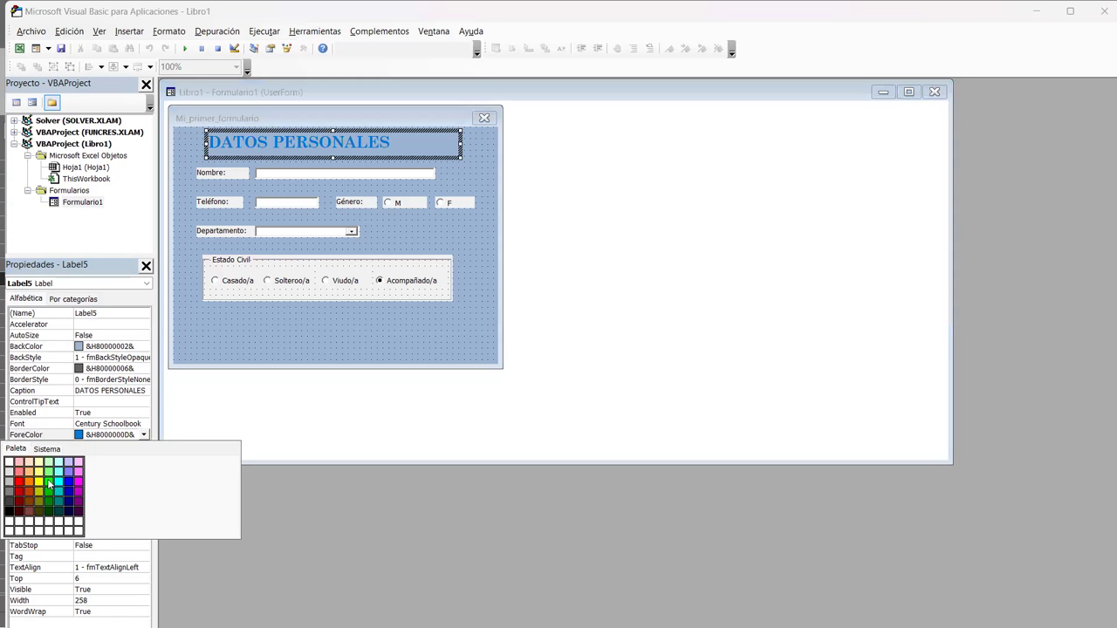
pyautogui.click(49, 483)
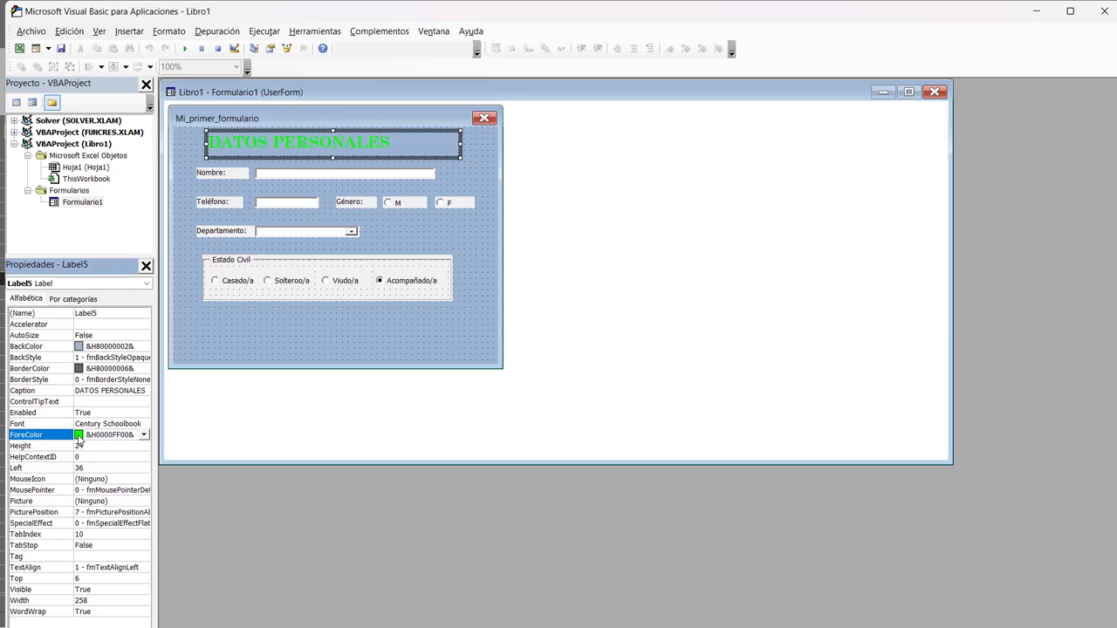
pyautogui.click(144, 434)
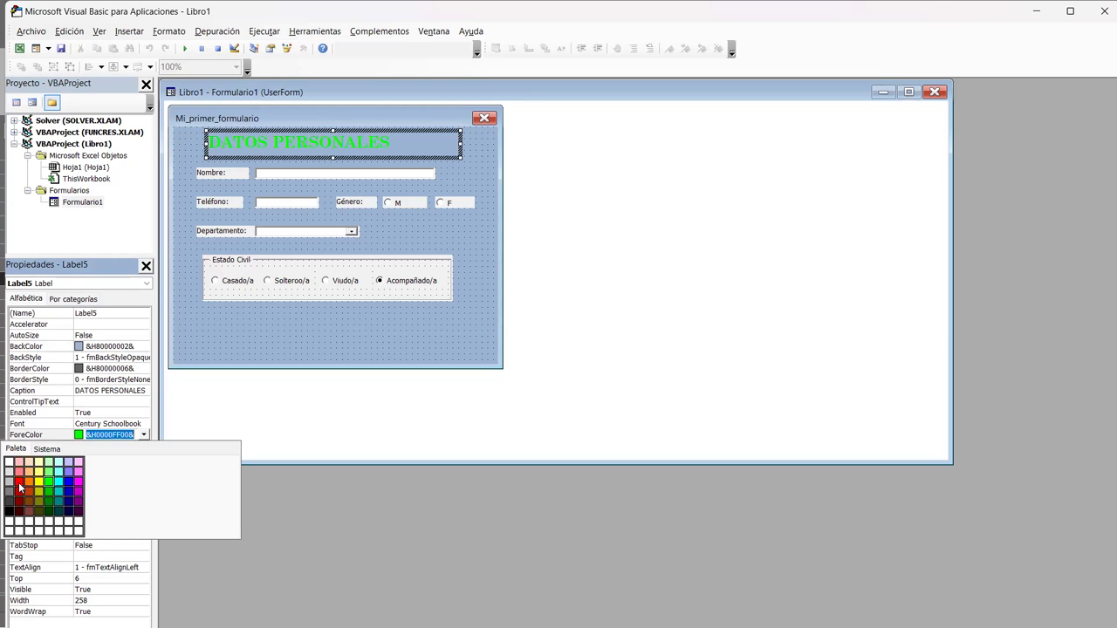
pyautogui.click(19, 482)
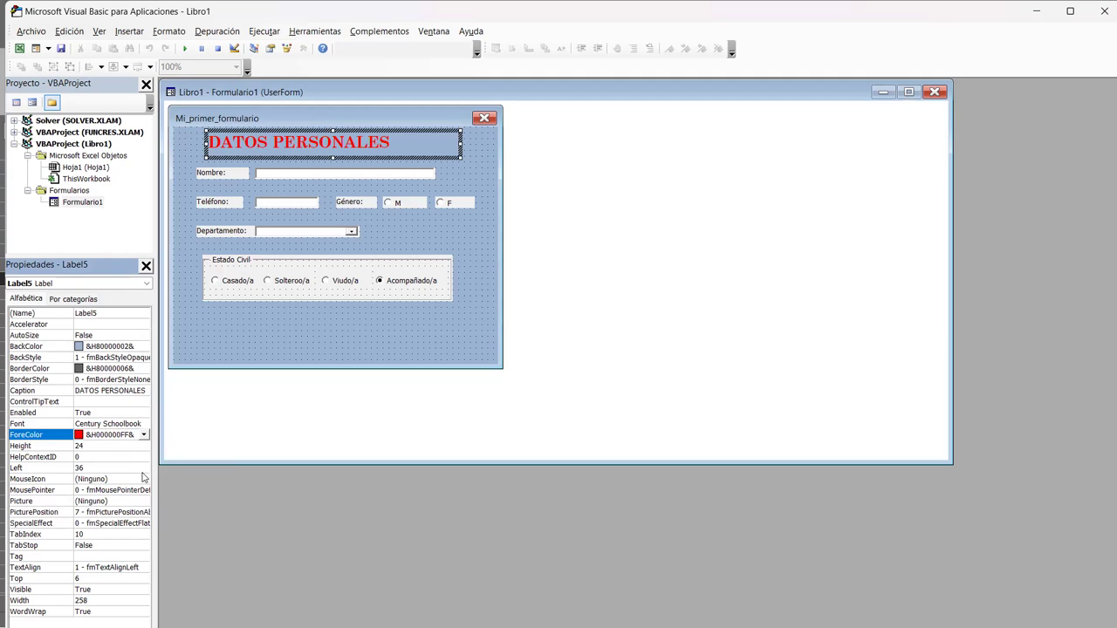
# Step: Set the title's TextAlign to 2 - fmTextAlignCenter
pyautogui.click(142, 567)
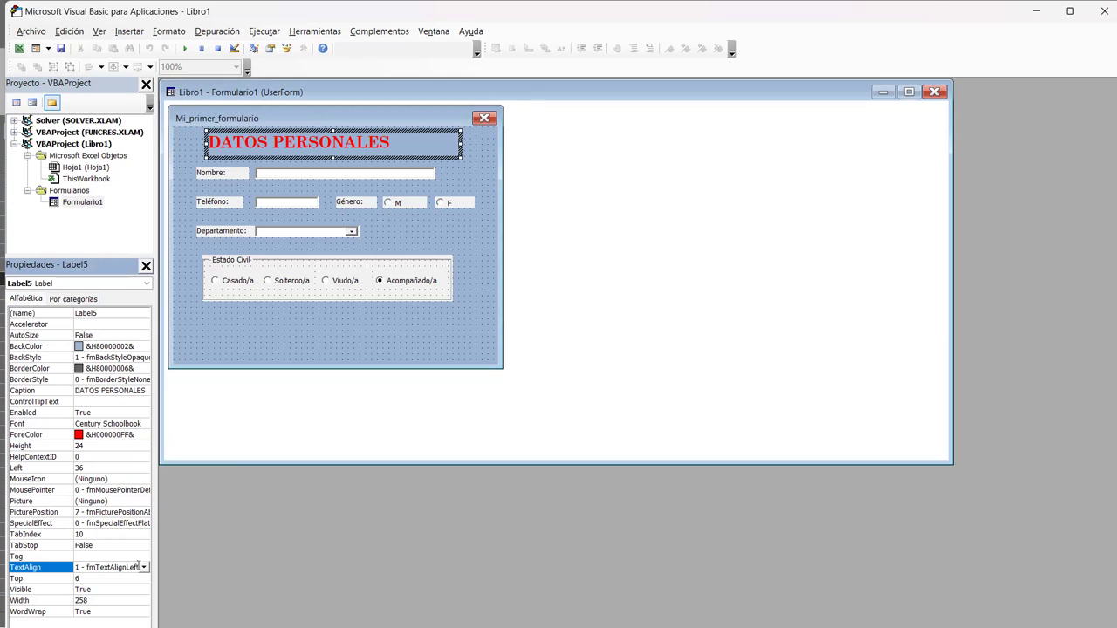
pyautogui.click(142, 567)
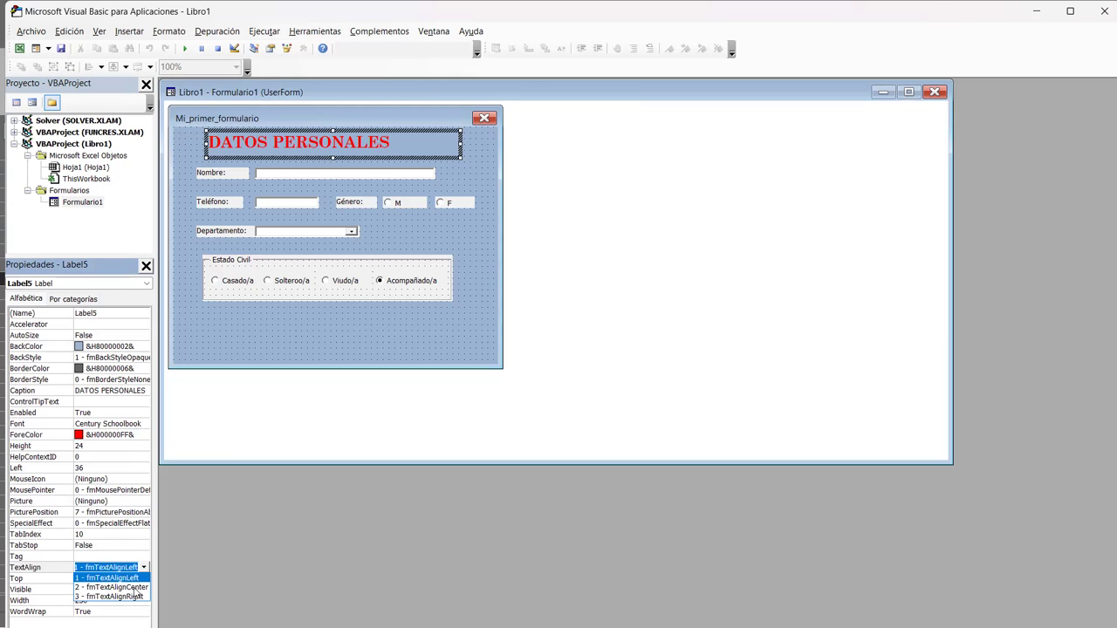
pyautogui.click(135, 587)
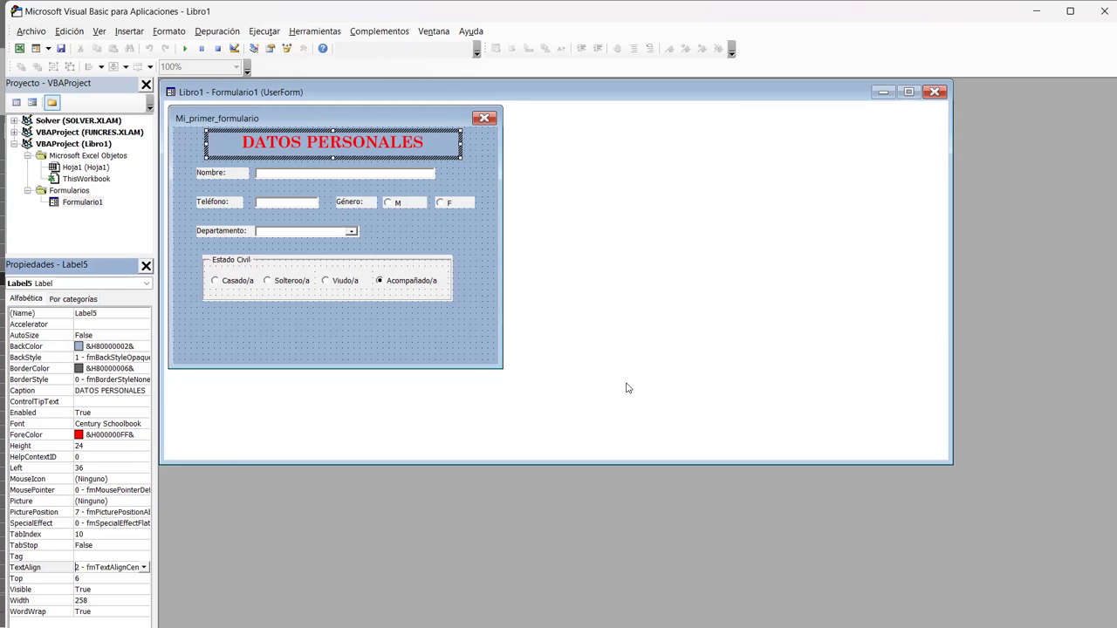
pyautogui.click(435, 330)
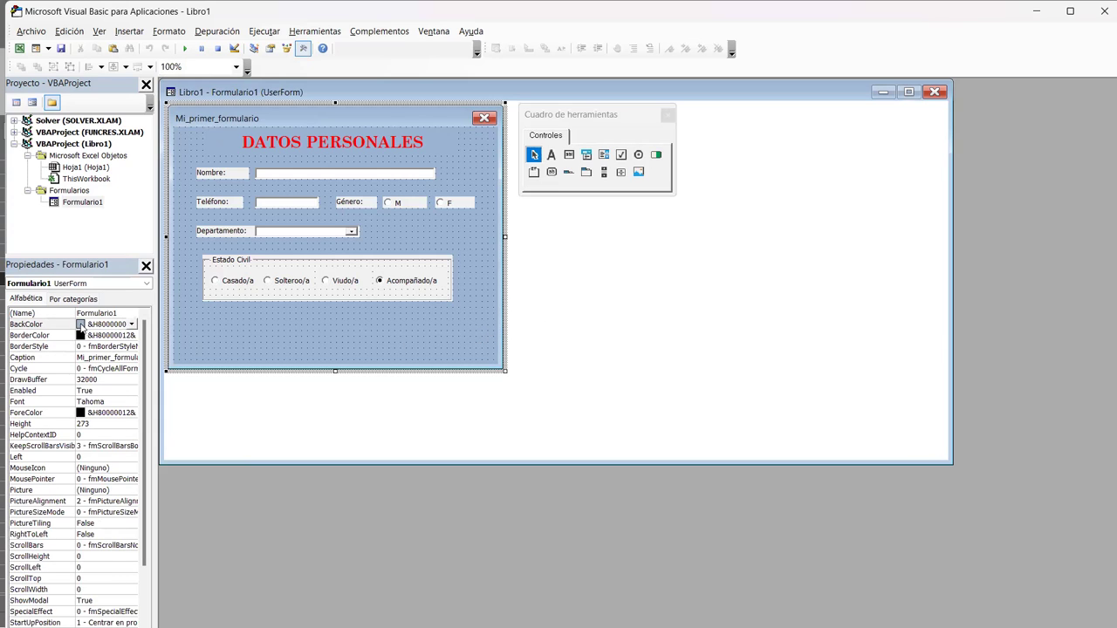
# Step: Set the form's BackColor to the bright cyan swatch on the Paleta tab
pyautogui.click(131, 324)
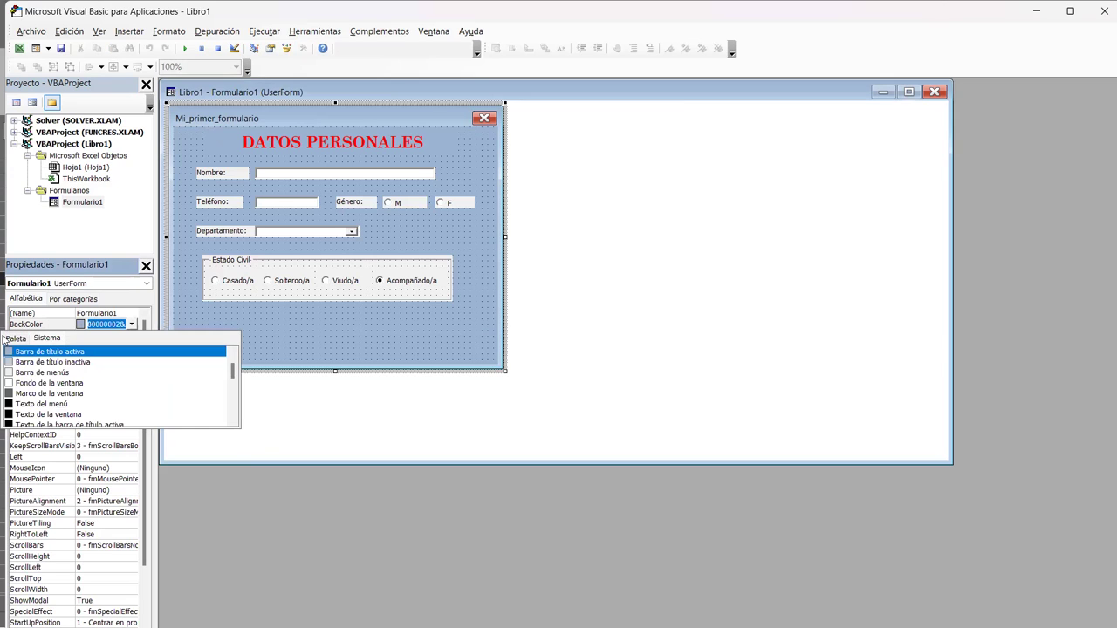
pyautogui.click(18, 339)
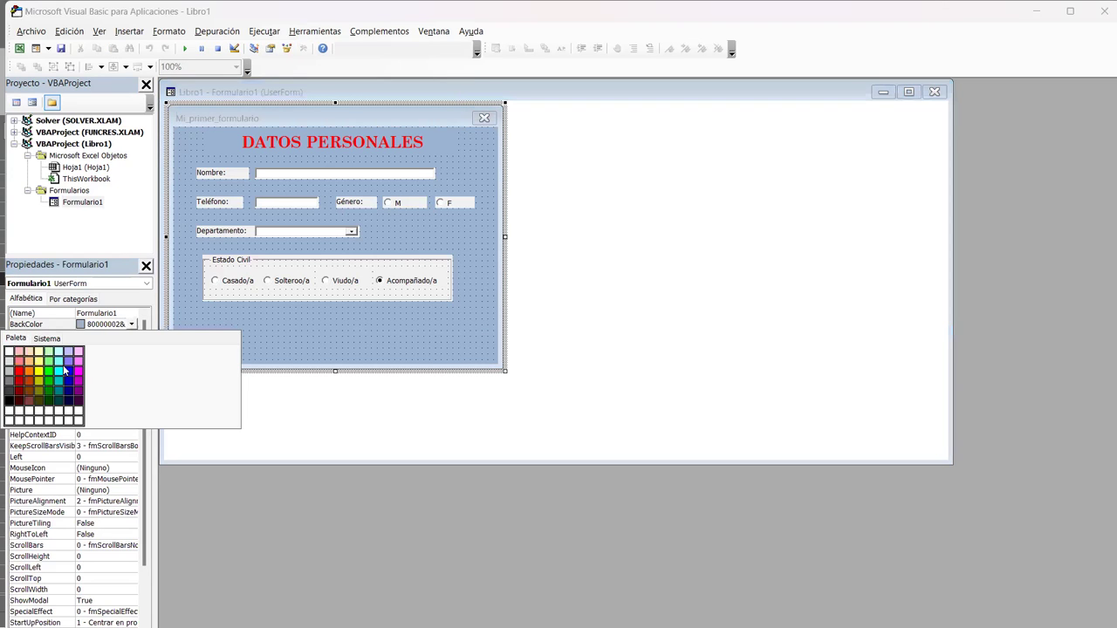
pyautogui.click(41, 361)
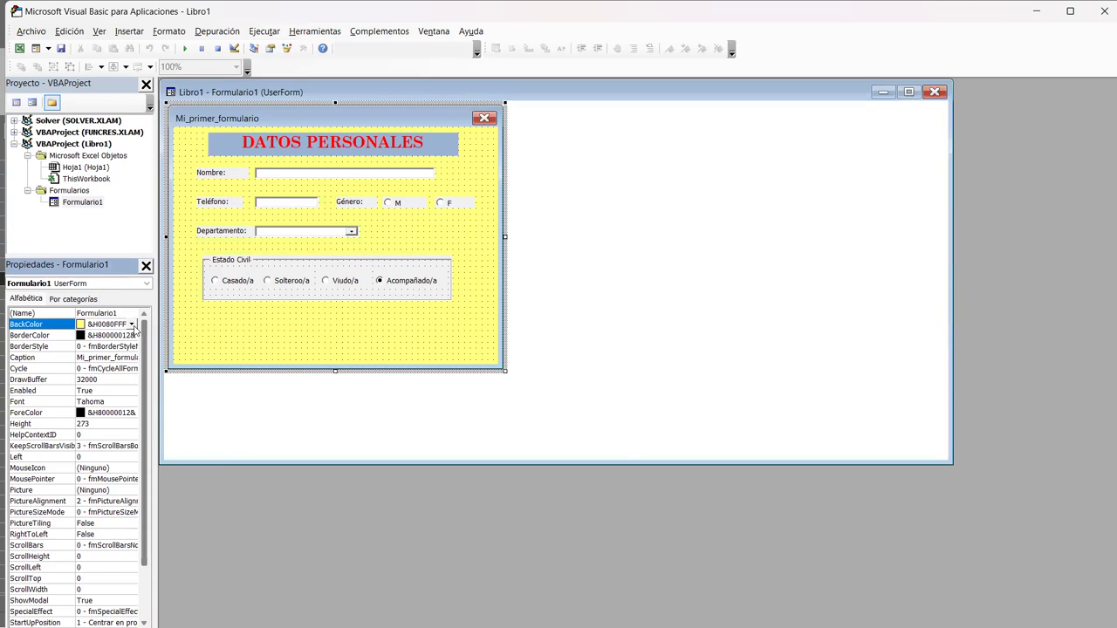
pyautogui.click(132, 325)
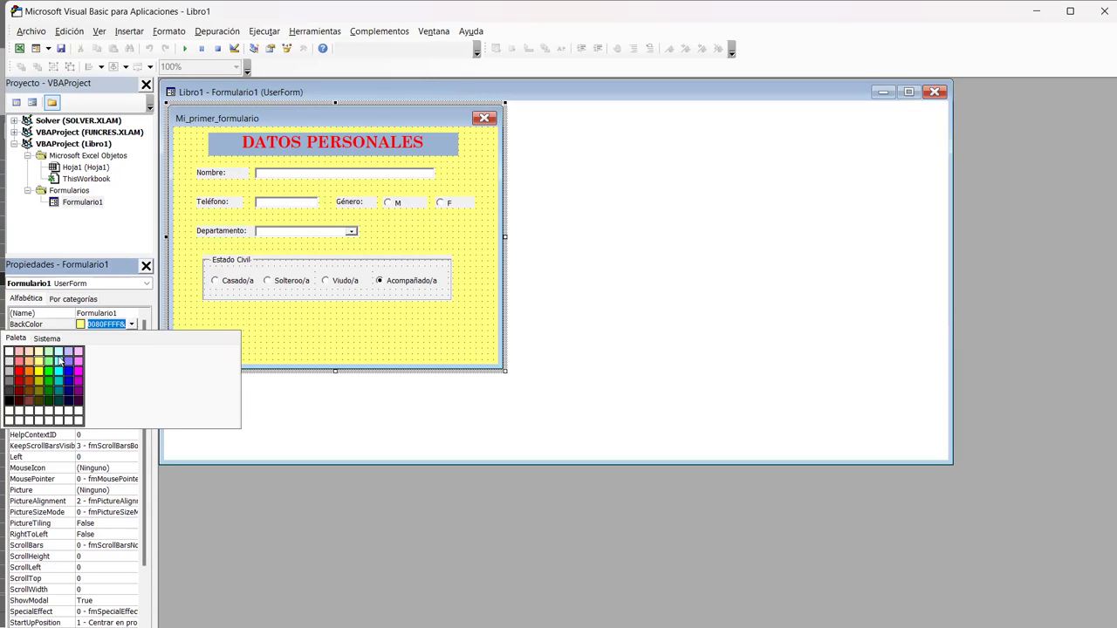
pyautogui.click(59, 361)
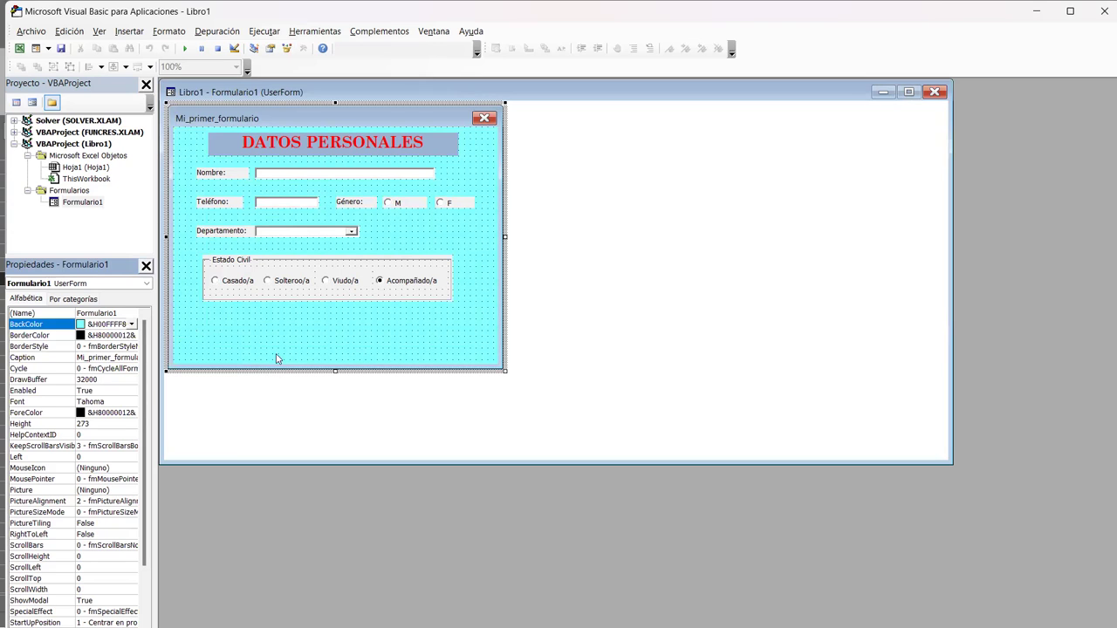
pyautogui.hotkey('alt', 'Down')
pyautogui.click(59, 377)
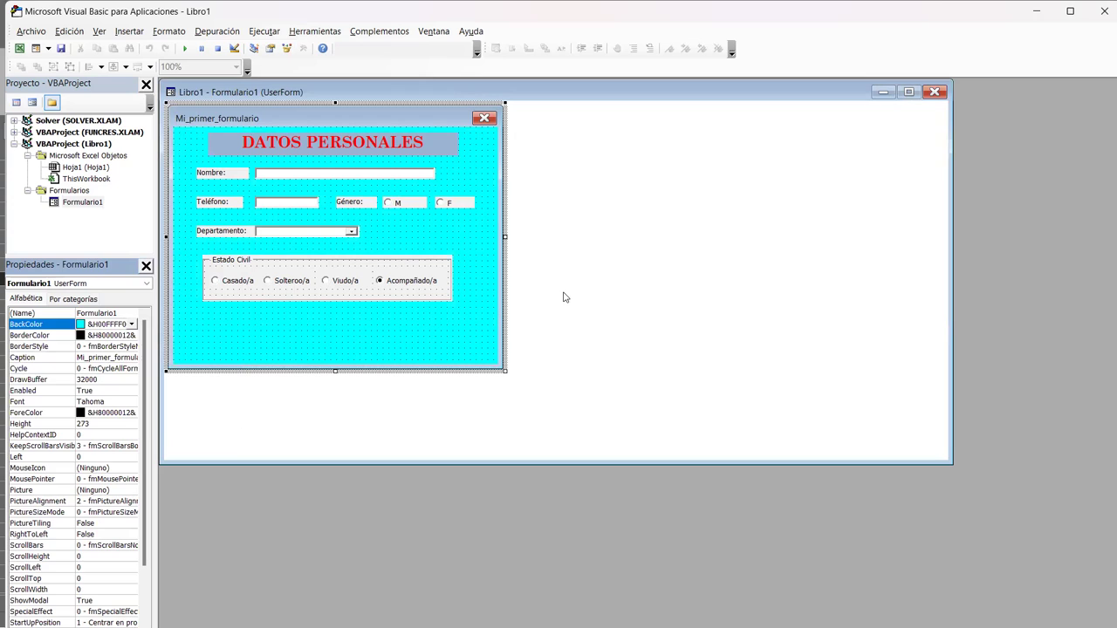
pyautogui.click(469, 252)
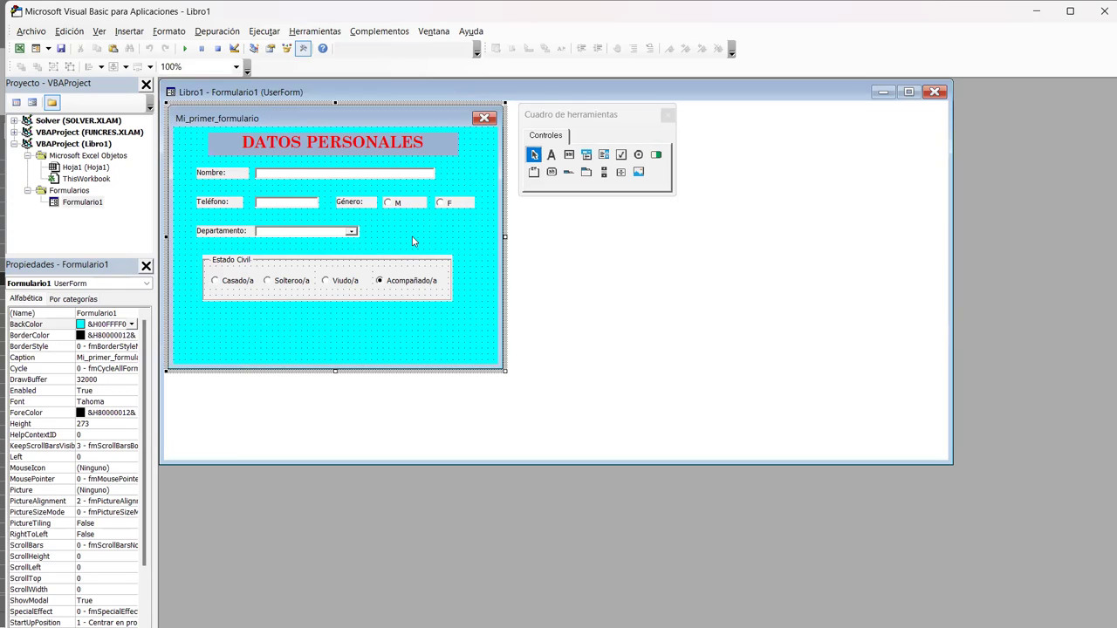
# Step: Run Mi_primer_formulario to show it over the Excel worksheet
pyautogui.click(628, 117)
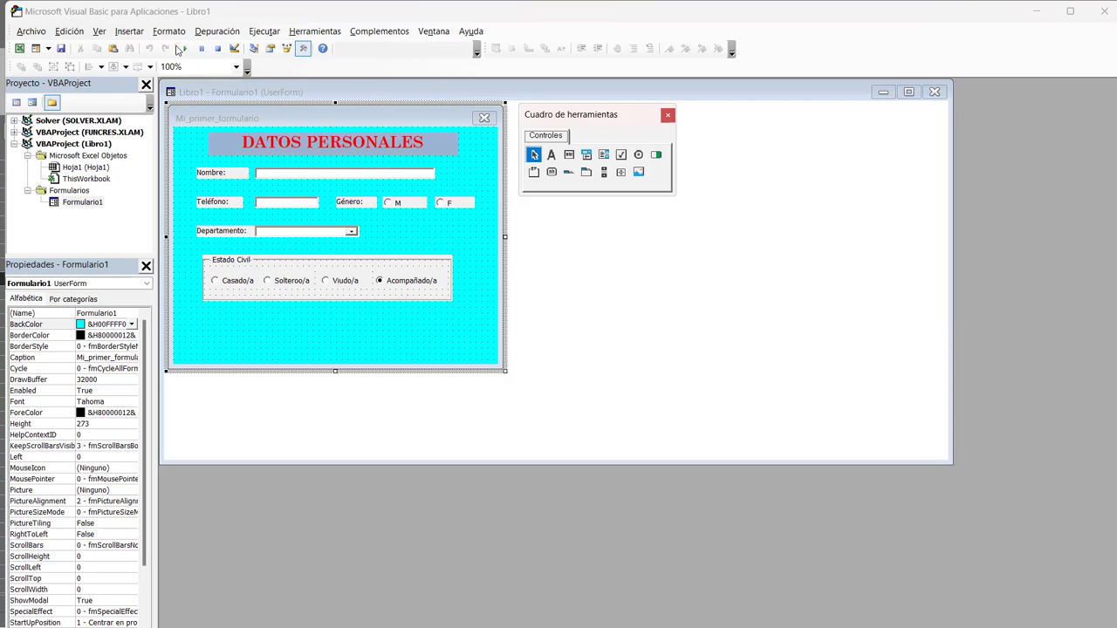
pyautogui.click(185, 49)
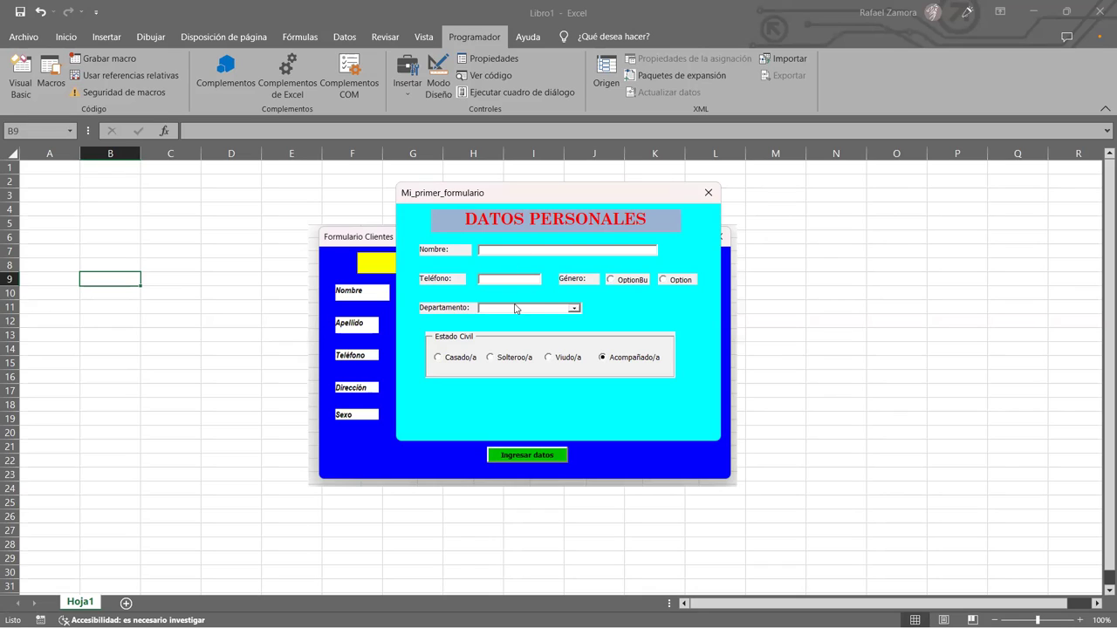
# Step: Try each Estado Civil option, finishing on Acompañado/a
pyautogui.click(575, 309)
pyautogui.click(449, 358)
pyautogui.click(506, 358)
pyautogui.click(563, 359)
pyautogui.click(619, 359)
# Step: Toggle between the Género options, leaving the second one selected
pyautogui.click(621, 286)
pyautogui.click(679, 281)
pyautogui.click(625, 281)
pyautogui.click(668, 280)
# Step: Close the test run and set the first Género option button's Caption to M
pyautogui.click(708, 193)
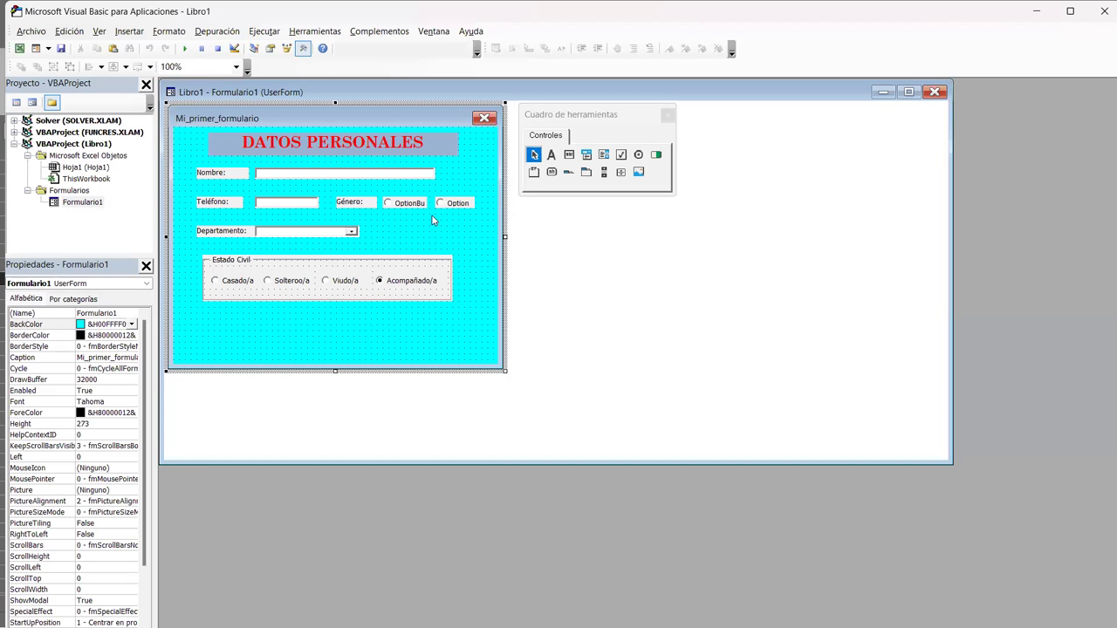
pyautogui.click(412, 206)
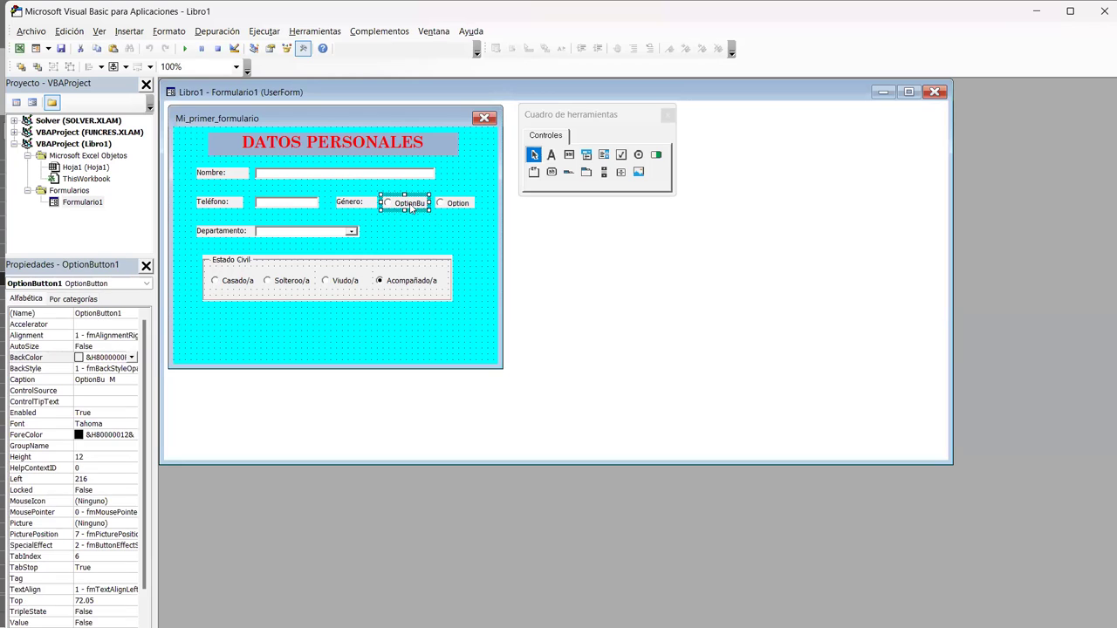
pyautogui.click(412, 206)
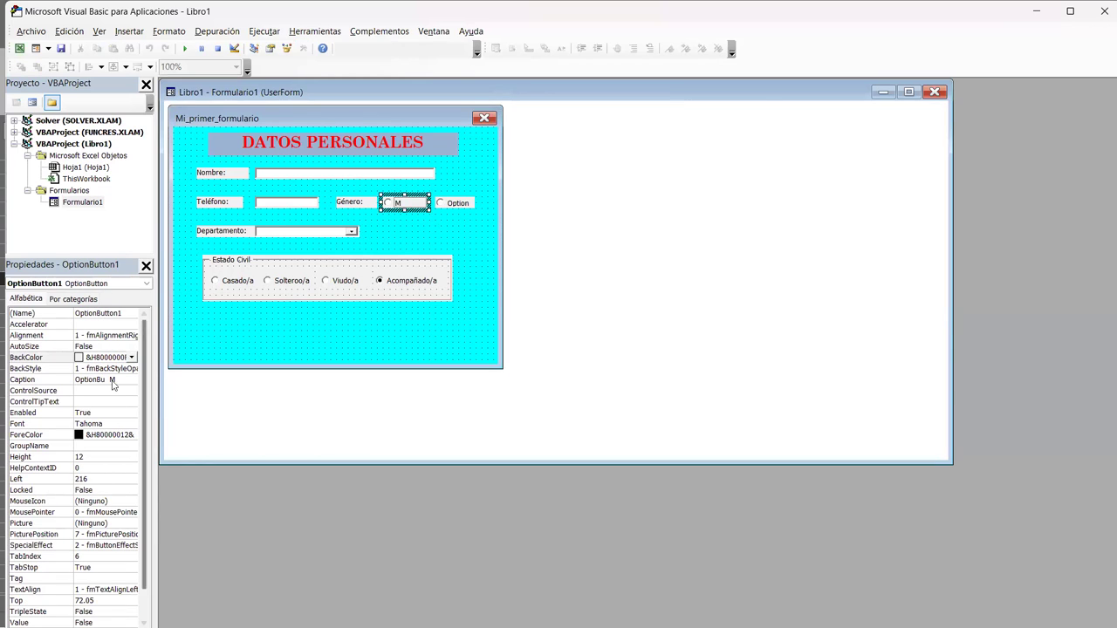
pyautogui.click(79, 381)
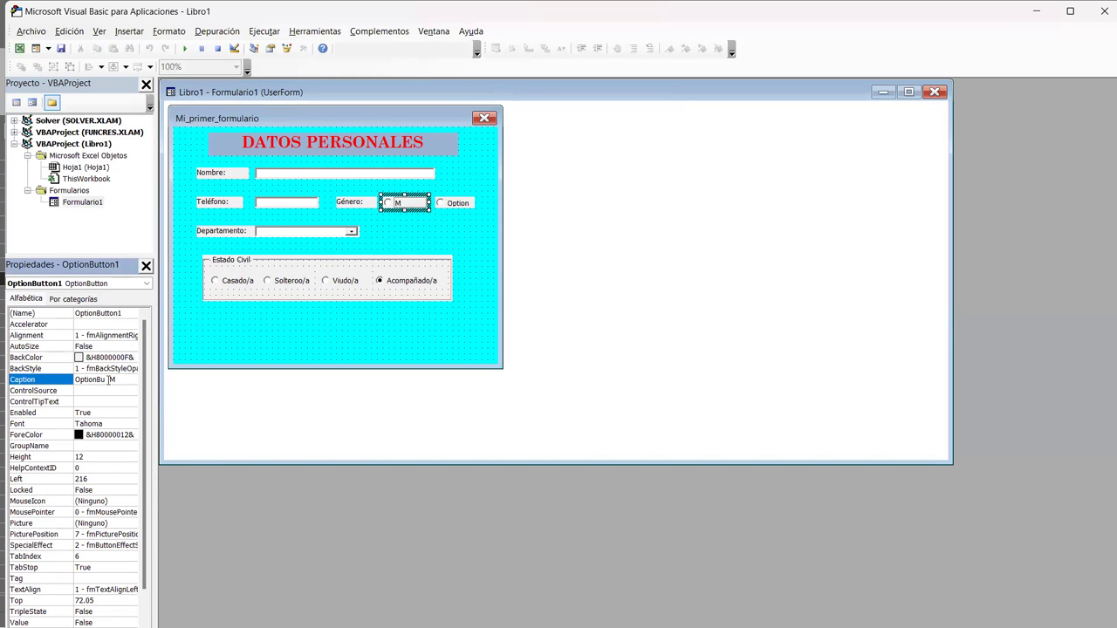
pyautogui.moveTo(109, 379); pyautogui.dragTo(11, 384)
pyautogui.press('BackSpace')
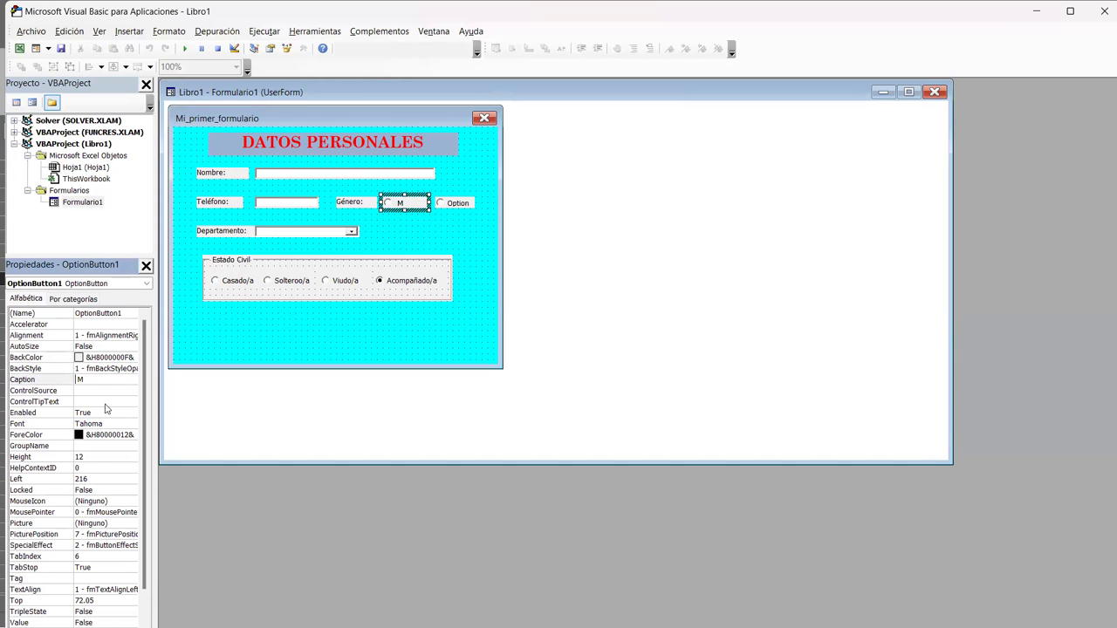
# Step: Set the second Género option button's Caption to F
pyautogui.click(454, 205)
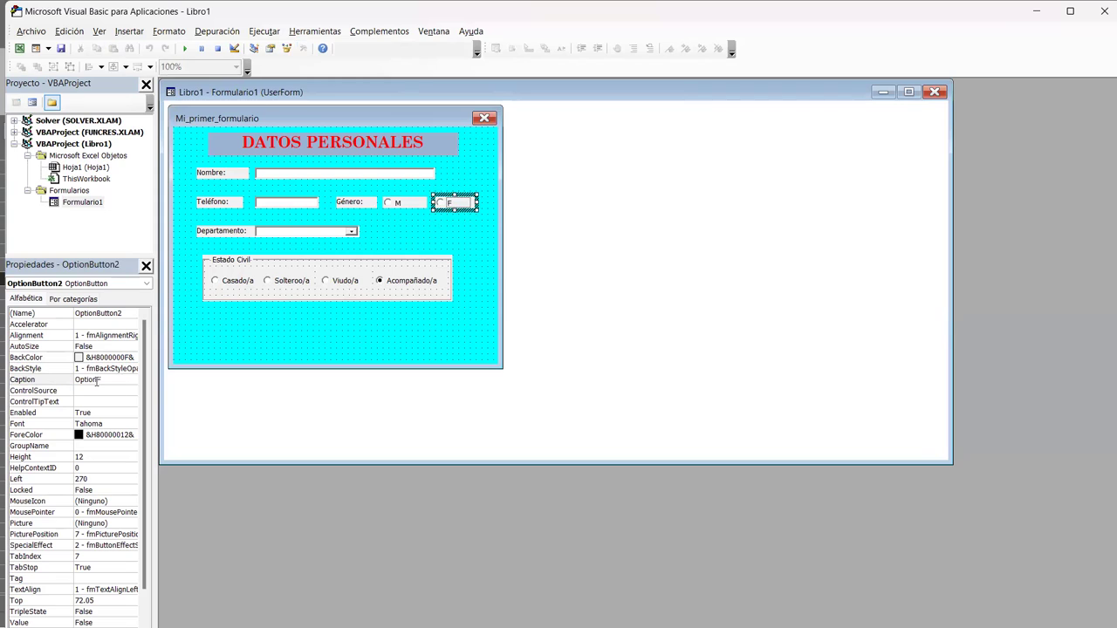
pyautogui.moveTo(98, 381); pyautogui.dragTo(38, 384)
pyautogui.write('F')
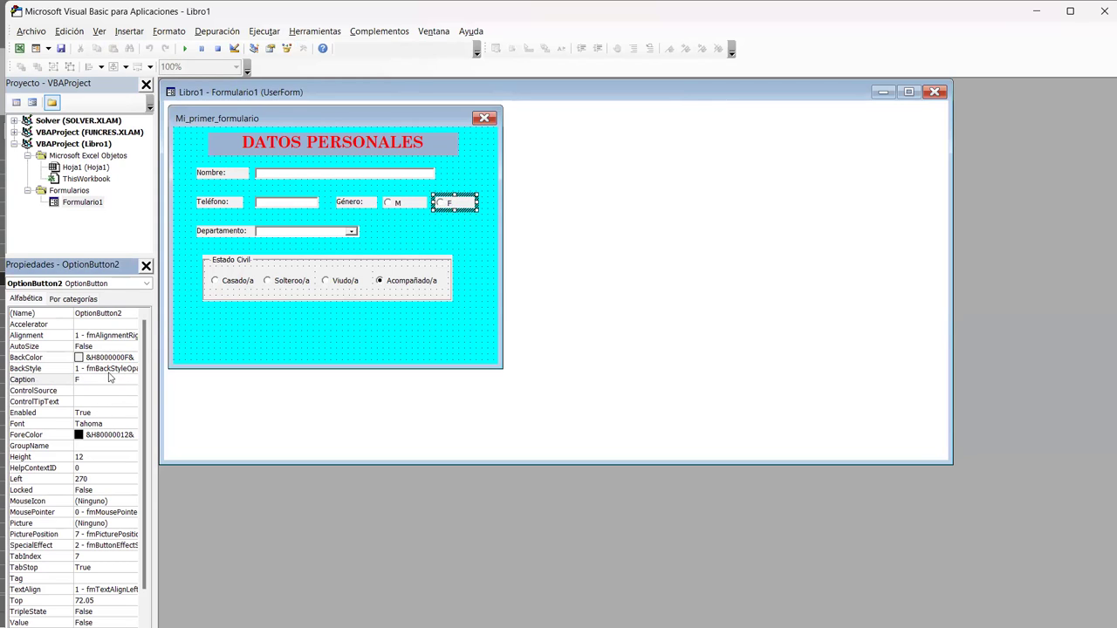
pyautogui.click(112, 389)
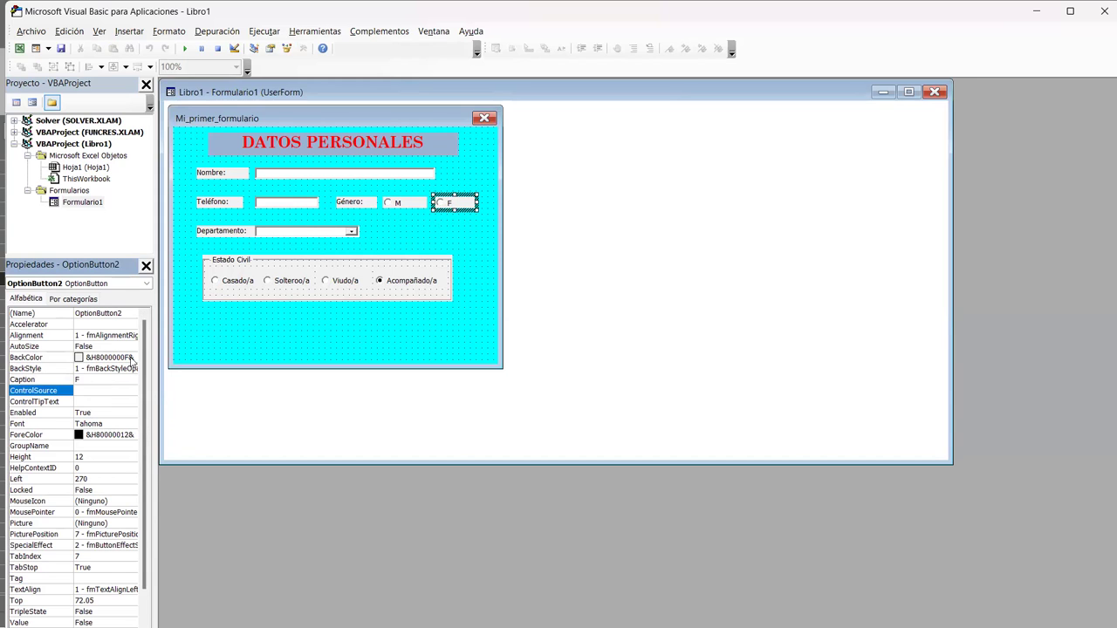
pyautogui.click(131, 358)
pyautogui.click(130, 358)
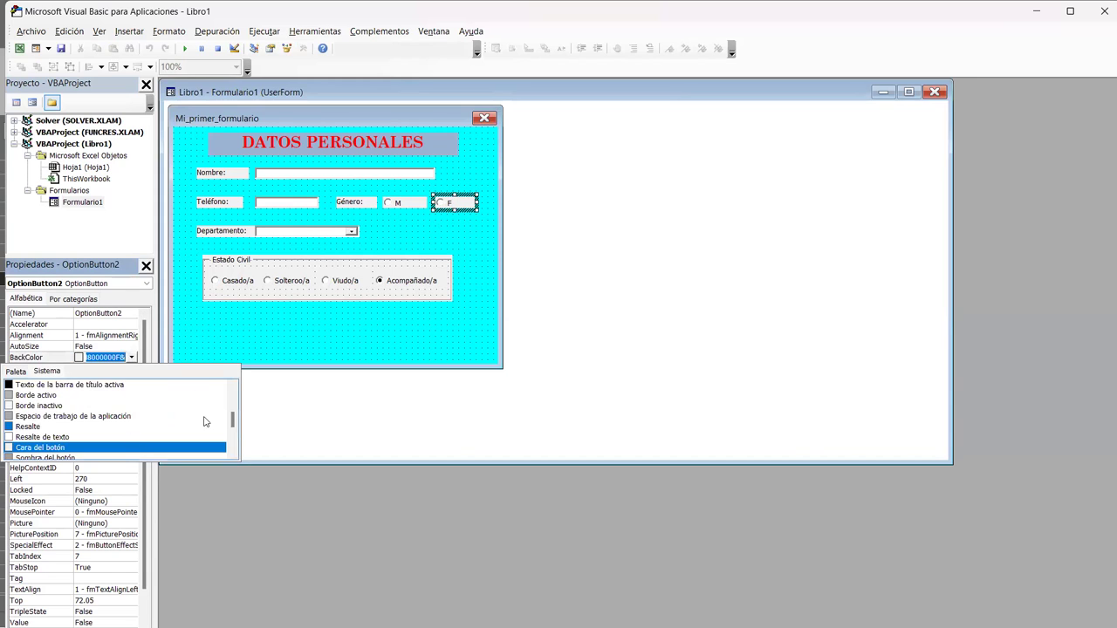
pyautogui.scroll(3, 223, 422)
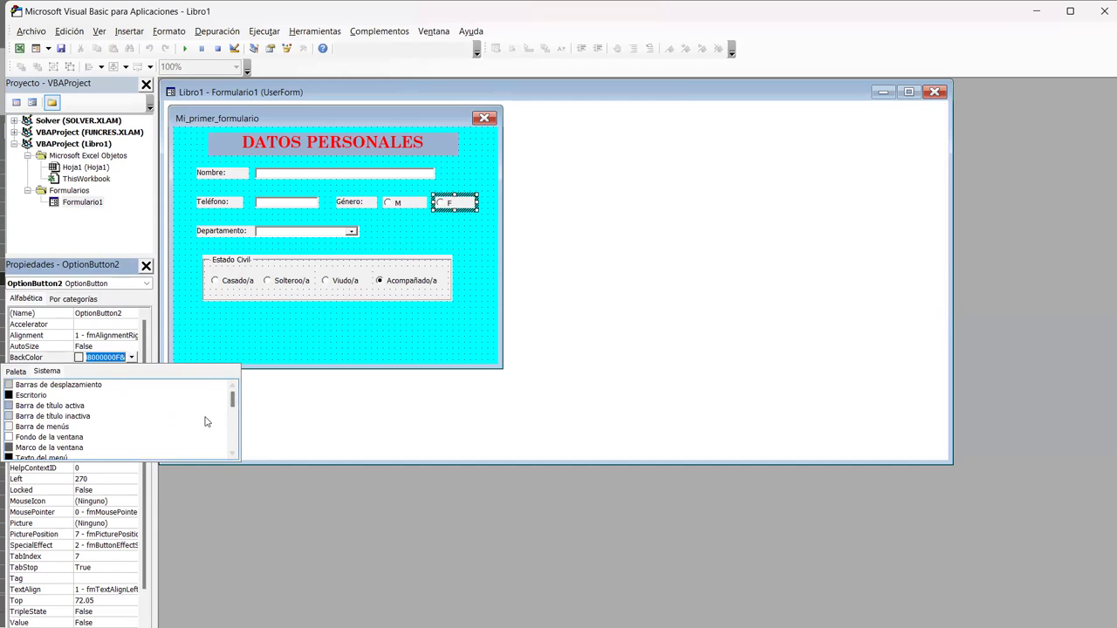
pyautogui.scroll(-2, 205, 422)
pyautogui.scroll(-1, 204, 427)
pyautogui.scroll(-1, 205, 437)
pyautogui.scroll(-1, 206, 422)
pyautogui.scroll(-1, 204, 421)
pyautogui.scroll(-1, 204, 419)
pyautogui.scroll(-1, 210, 423)
pyautogui.click(233, 397)
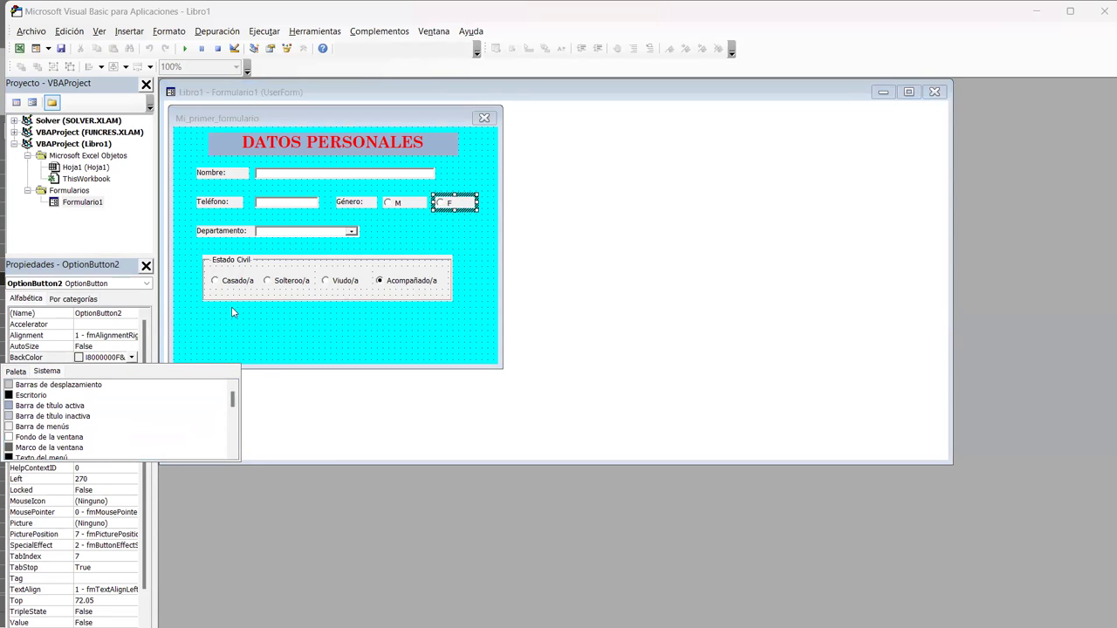
pyautogui.moveTo(145, 330)
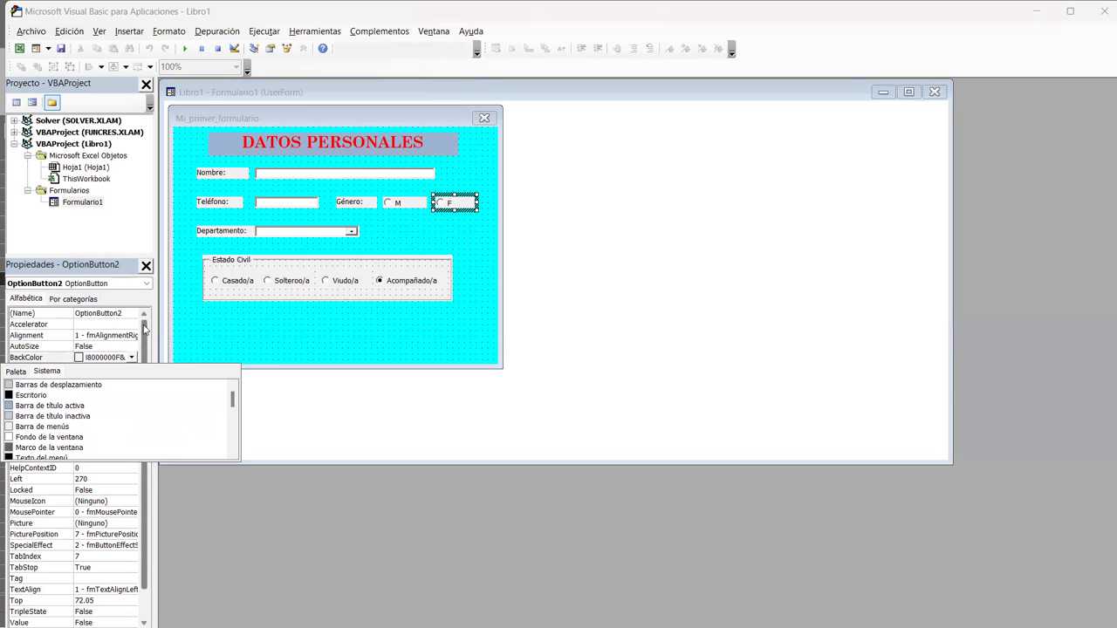
pyautogui.click(144, 329)
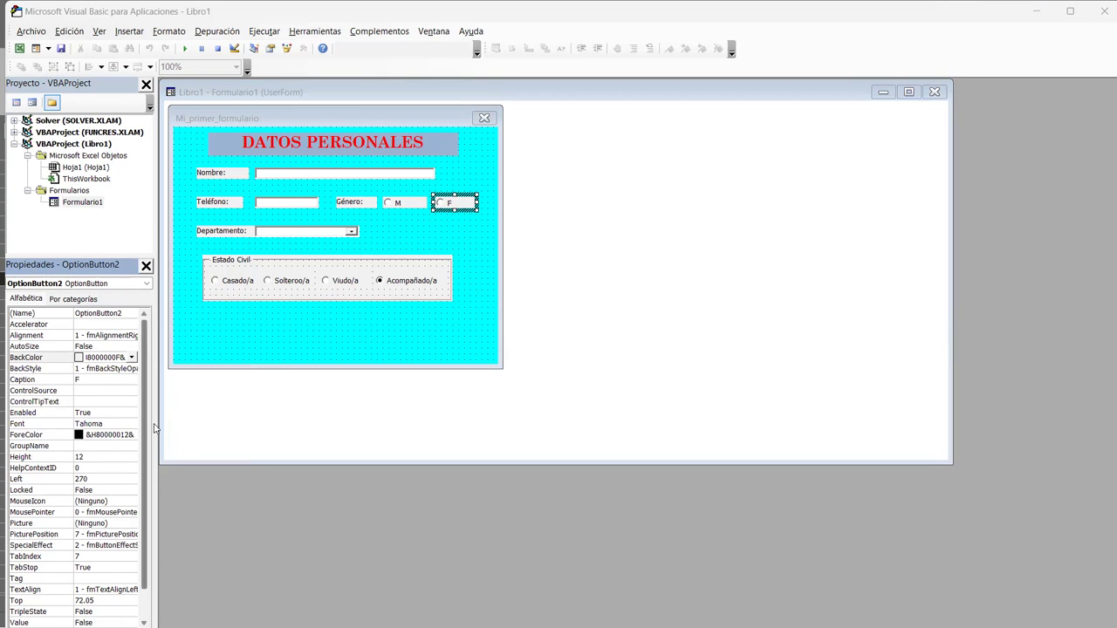
pyautogui.scroll(-3, 137, 489)
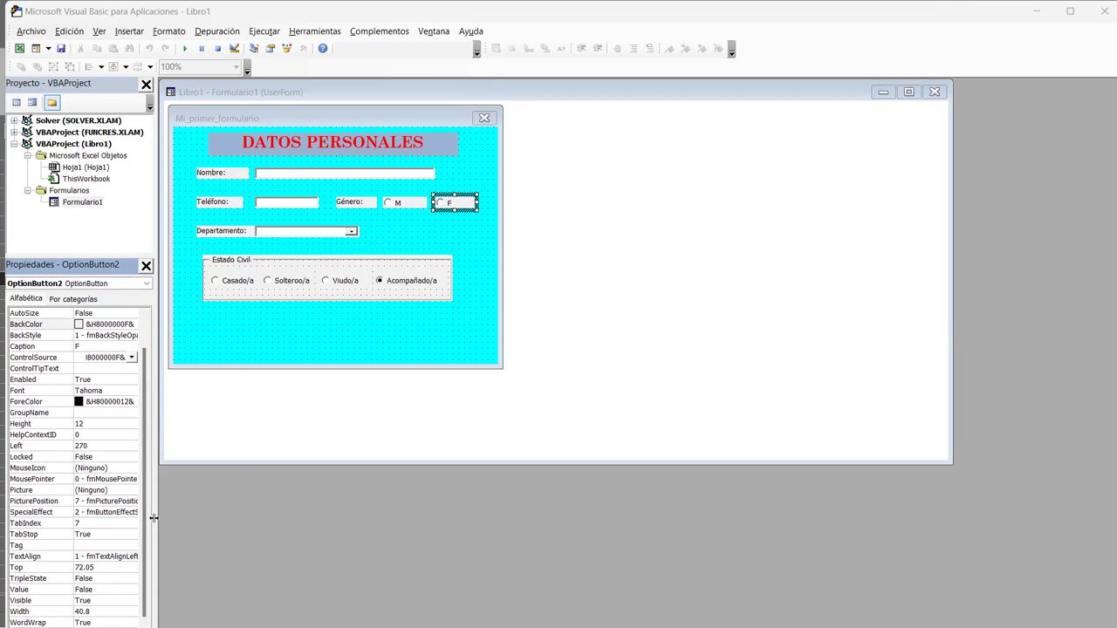
# Step: Widen the Project and Properties panes, then inspect the Estado Civil frame and M/F option buttons
pyautogui.moveTo(228, 516); pyautogui.dragTo(229, 516)
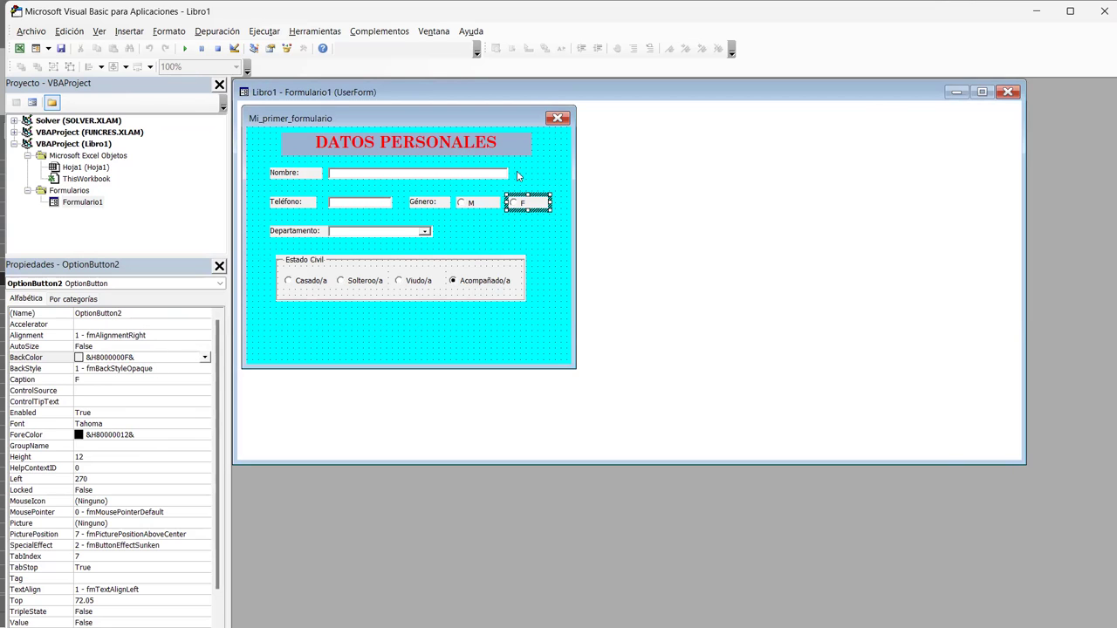
pyautogui.click(458, 268)
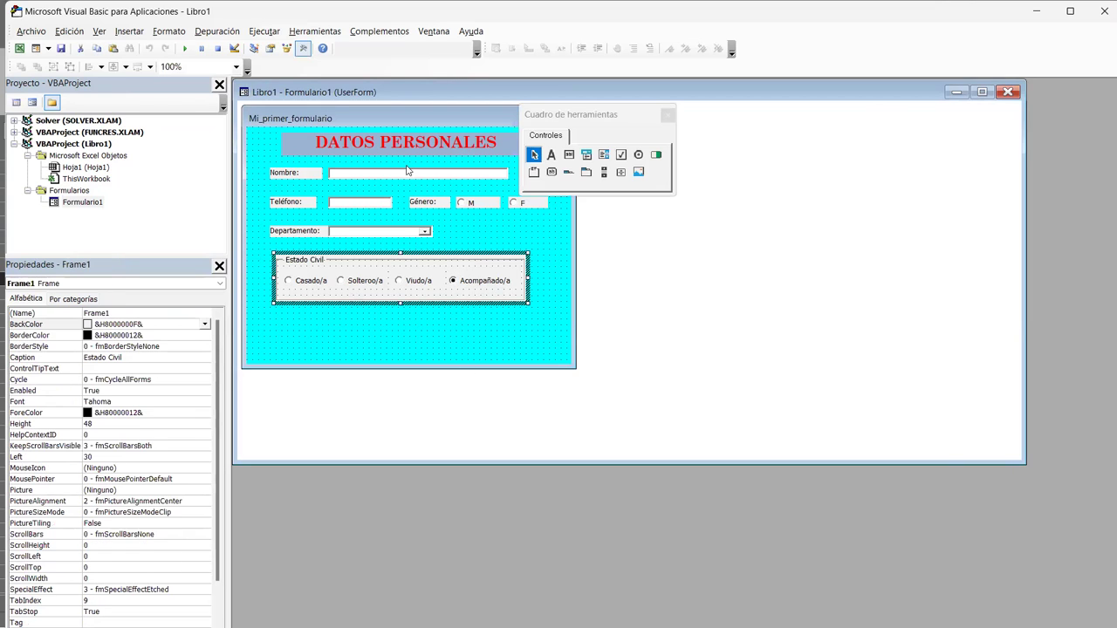
pyautogui.click(482, 203)
pyautogui.click(524, 206)
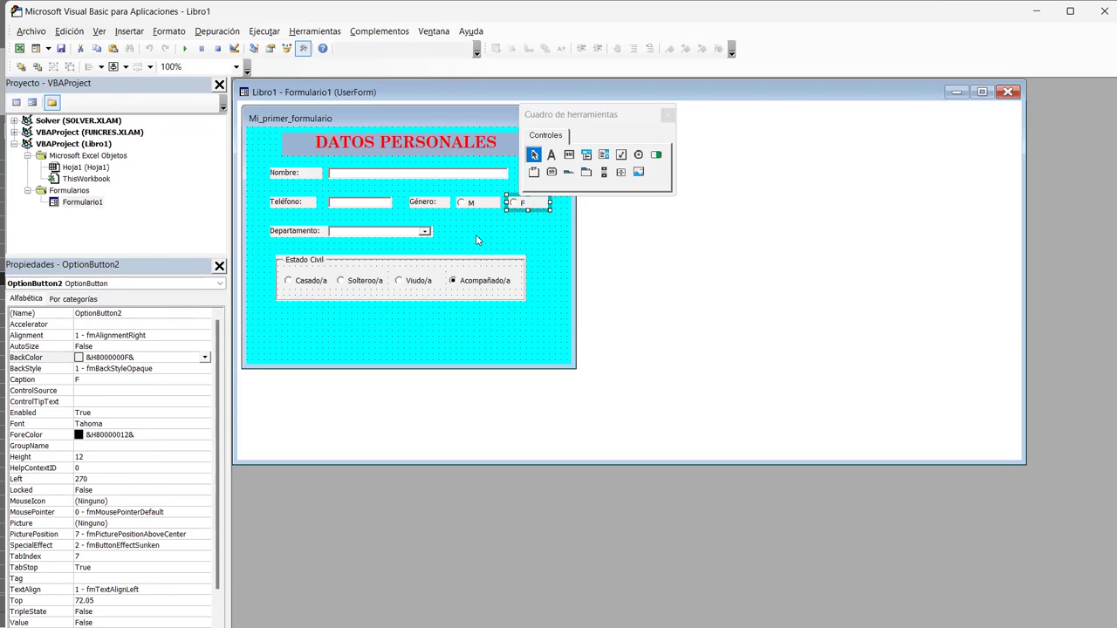
pyautogui.click(452, 269)
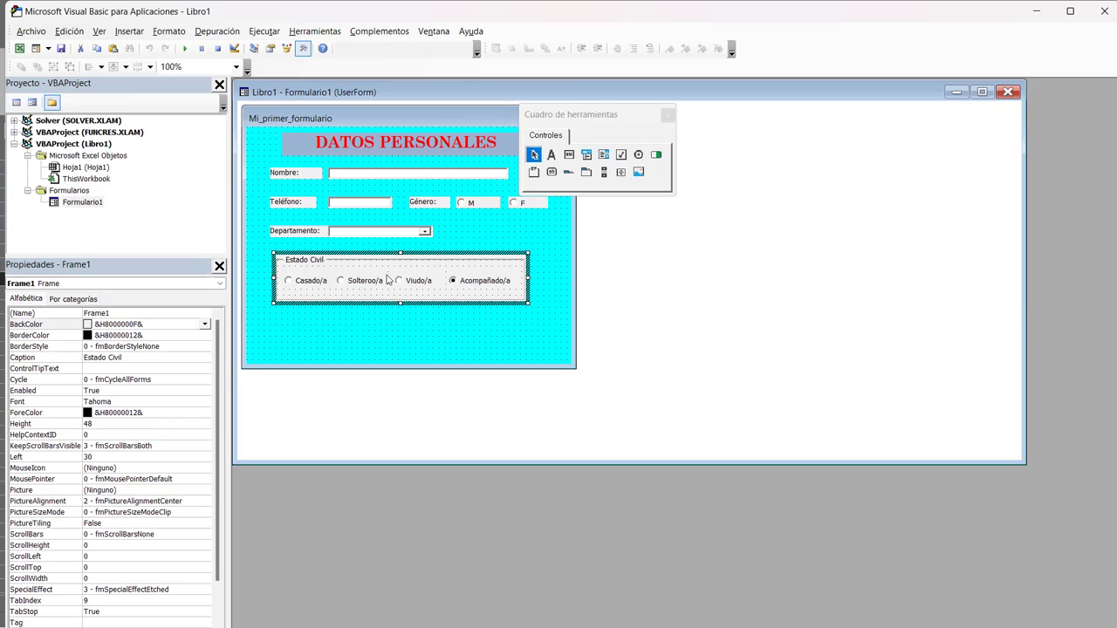
pyautogui.click(478, 208)
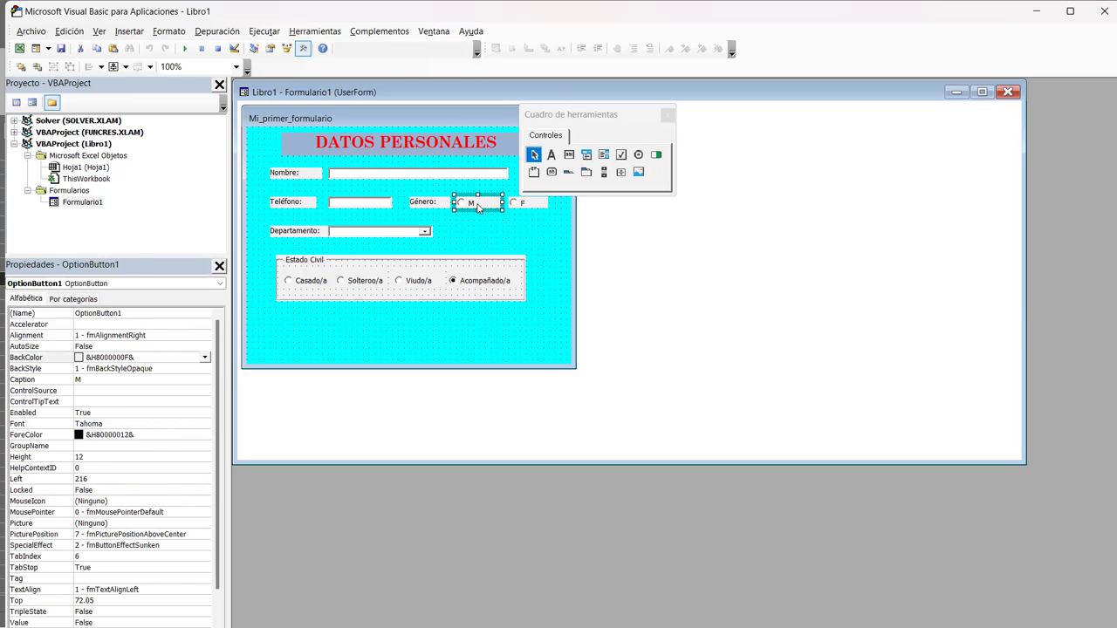
pyautogui.click(521, 207)
pyautogui.click(508, 269)
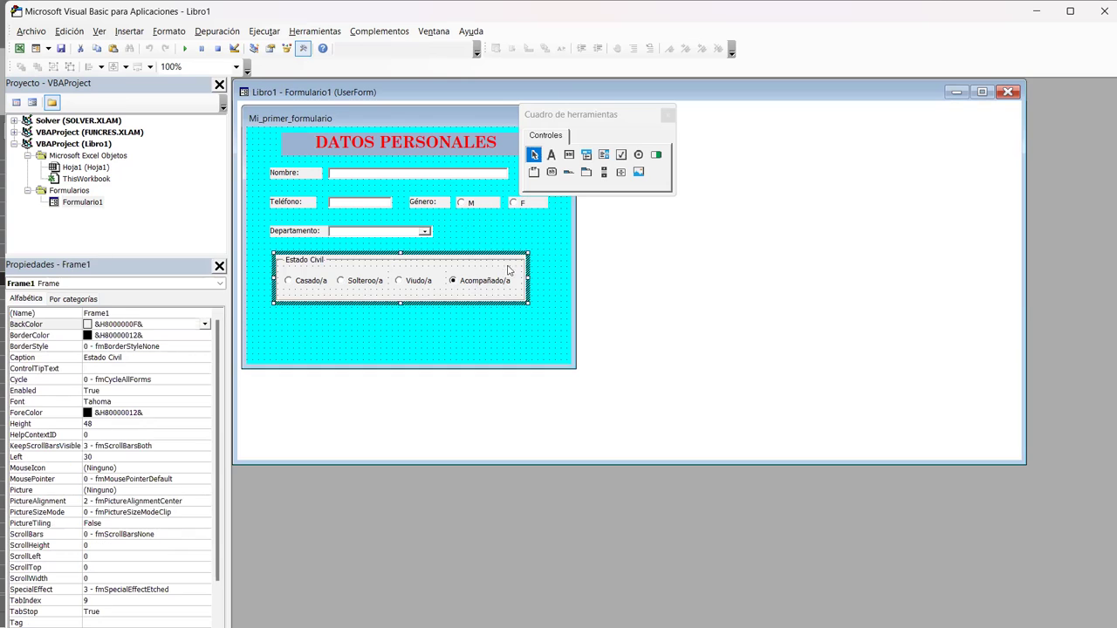
pyautogui.click(475, 205)
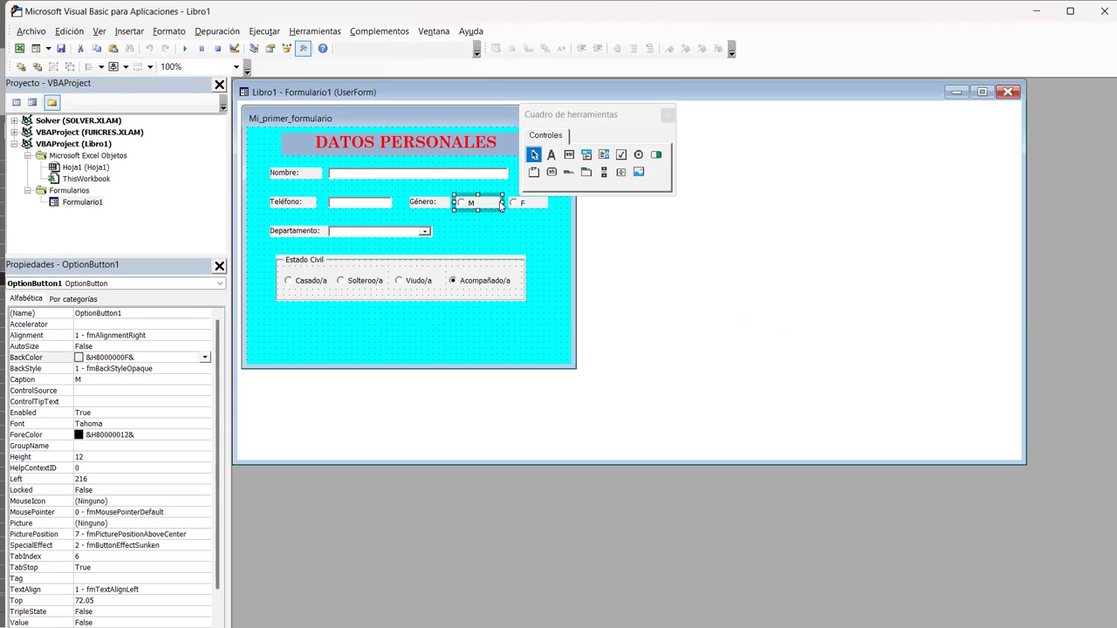
# Step: Make the Teléfono label bold through its Font property's Negrita style
pyautogui.click(528, 338)
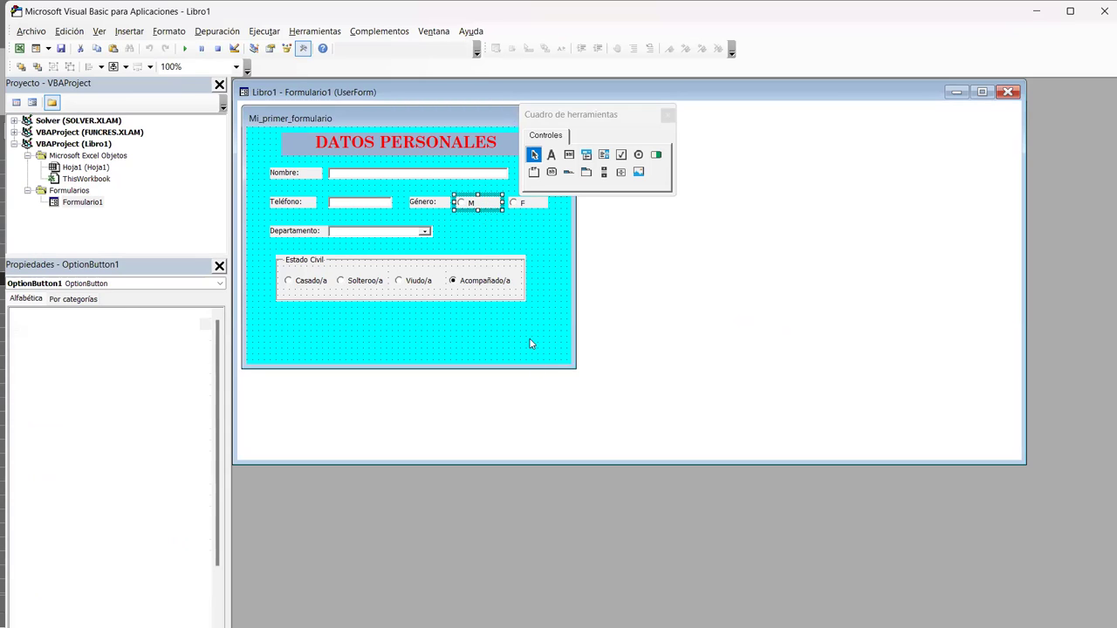
pyautogui.click(307, 206)
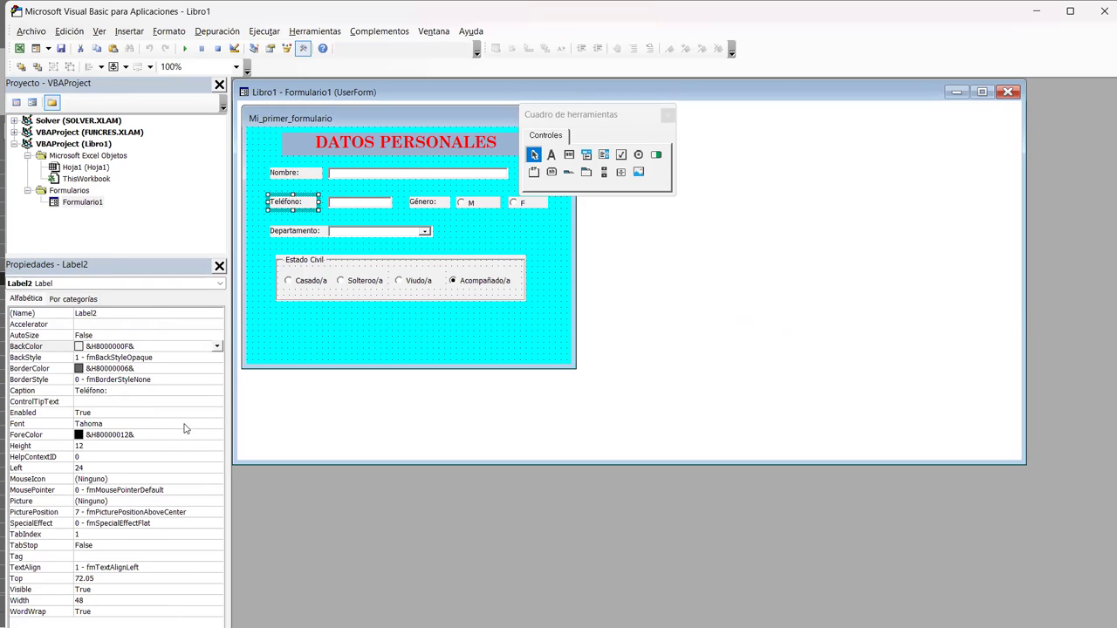
pyautogui.click(216, 424)
pyautogui.click(175, 157)
pyautogui.click(320, 134)
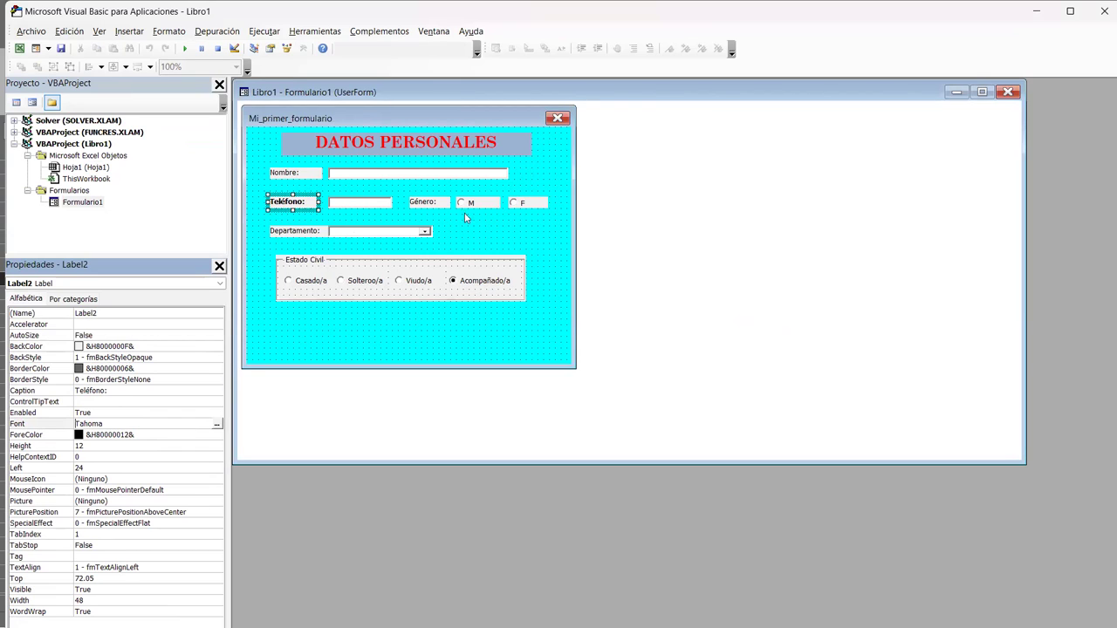
pyautogui.click(436, 204)
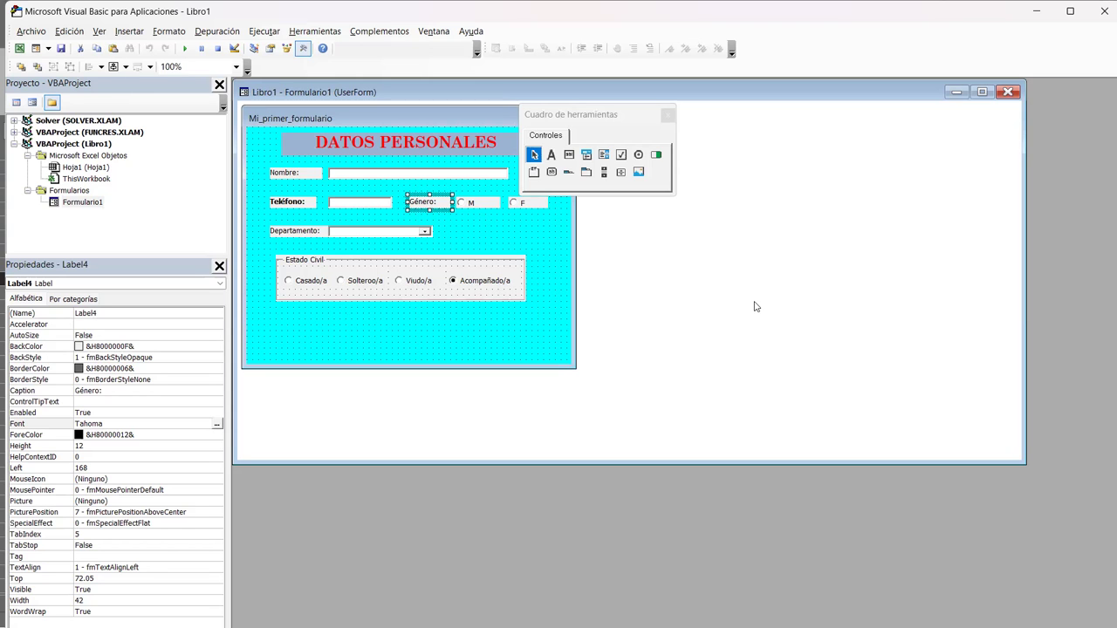
pyautogui.press('F5')
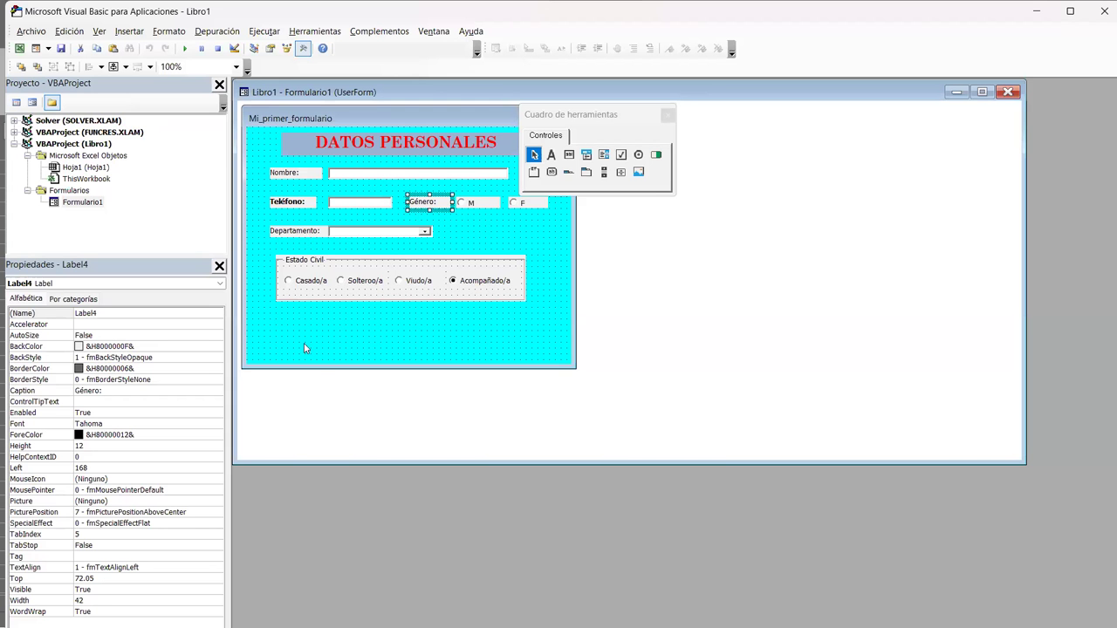
# Step: Select the Nombre, Género and Departamento labels together and set their font to Negrita
pyautogui.click(312, 177)
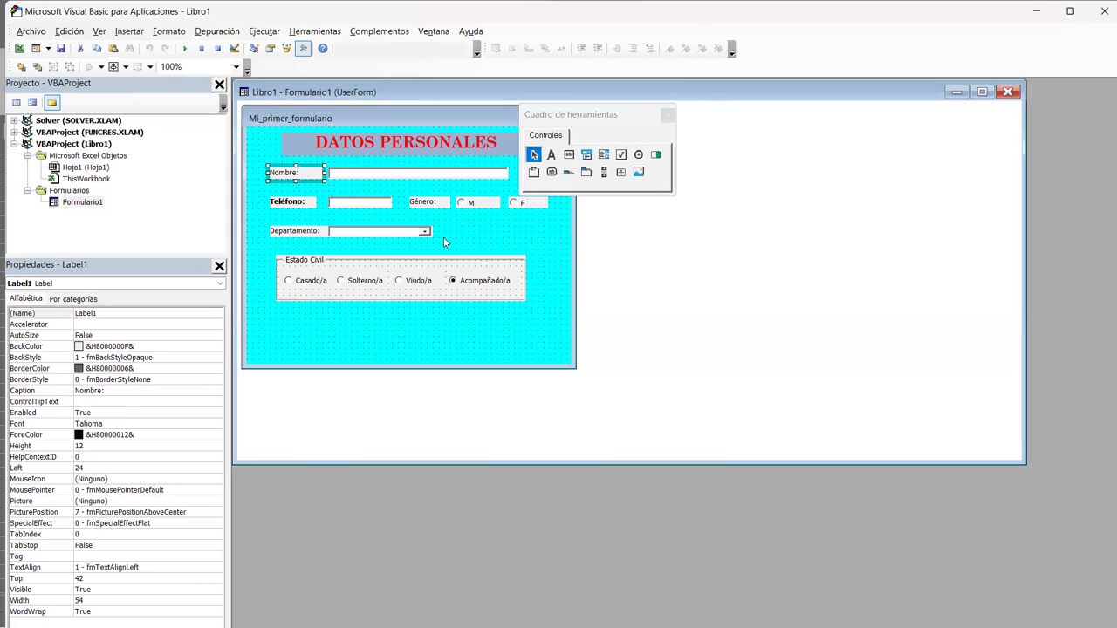
pyautogui.keyDown('ctrl'); pyautogui.click(430, 206); pyautogui.keyUp('ctrl')
pyautogui.keyDown('ctrl'); pyautogui.click(305, 236); pyautogui.keyUp('ctrl')
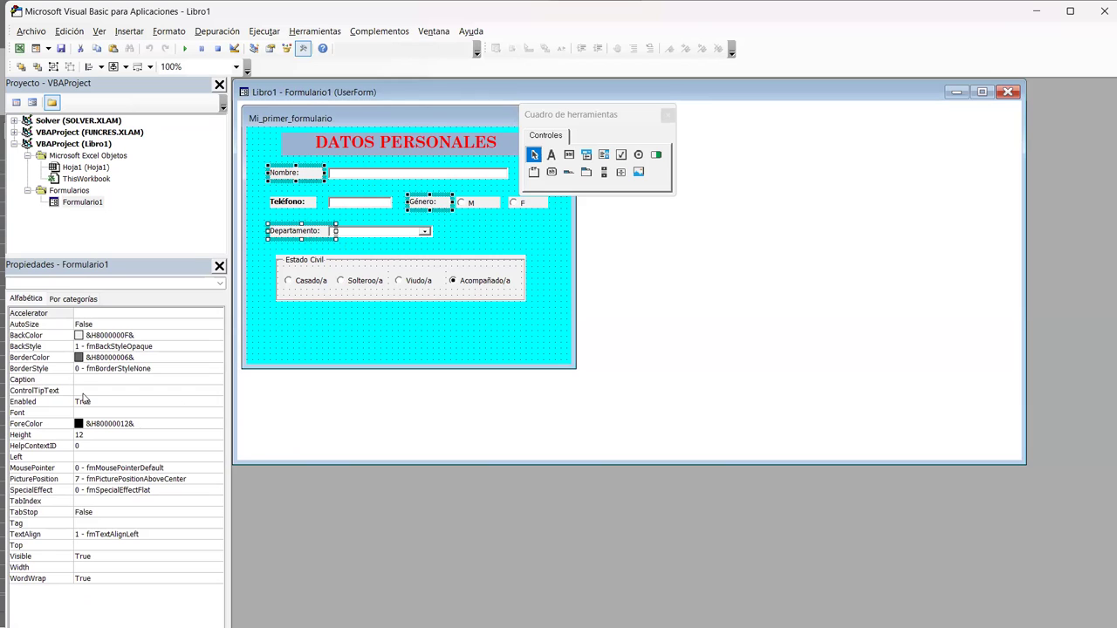
pyautogui.click(129, 414)
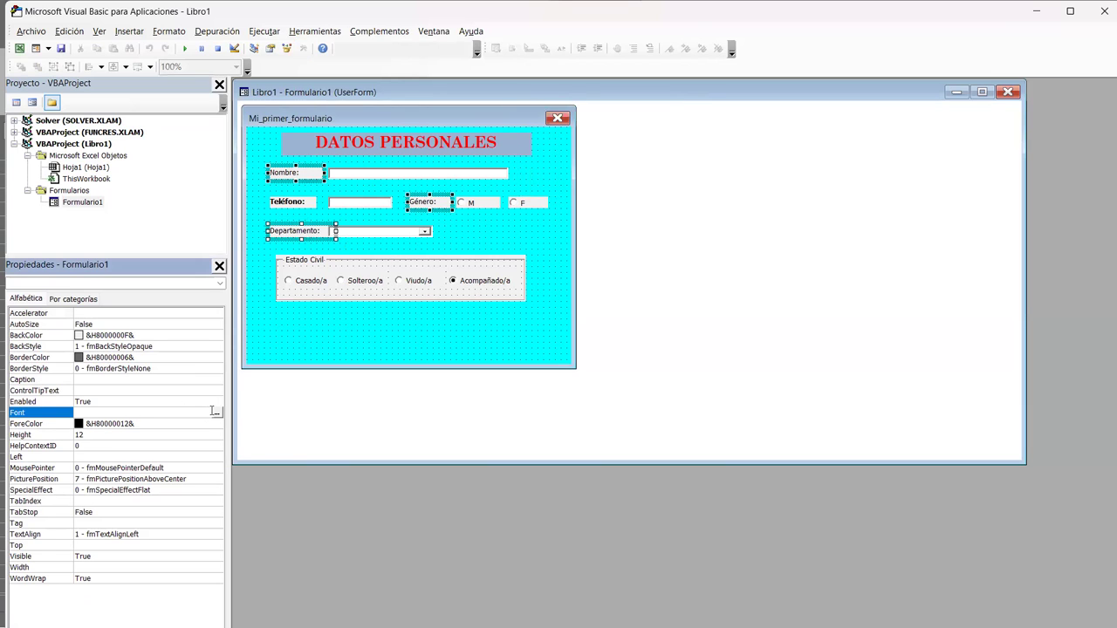
pyautogui.click(216, 413)
pyautogui.click(170, 157)
pyautogui.click(320, 141)
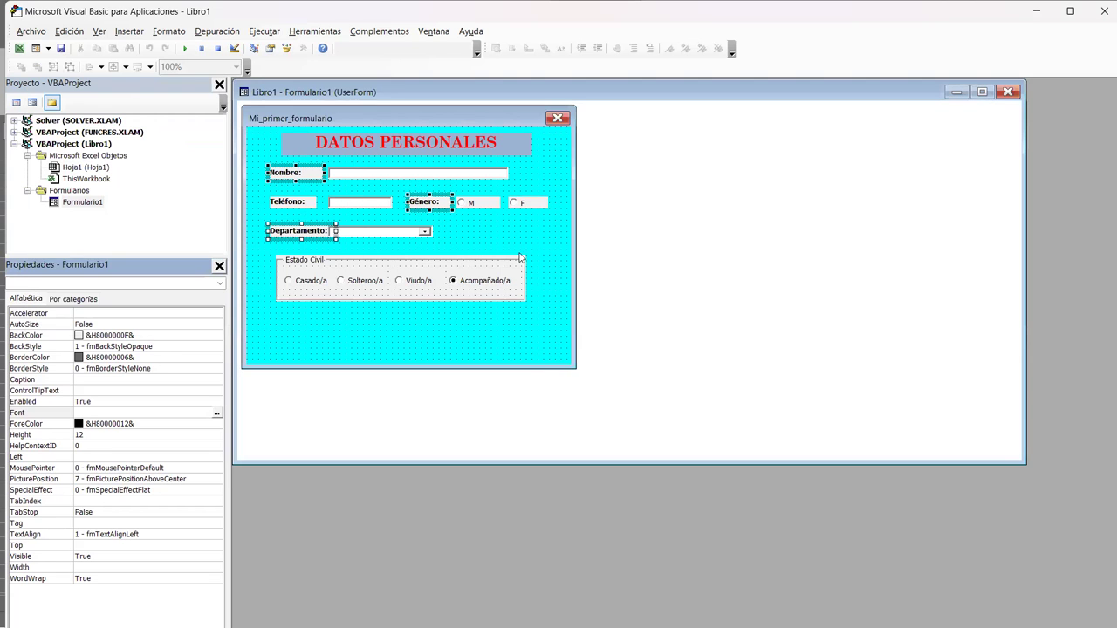
pyautogui.click(529, 244)
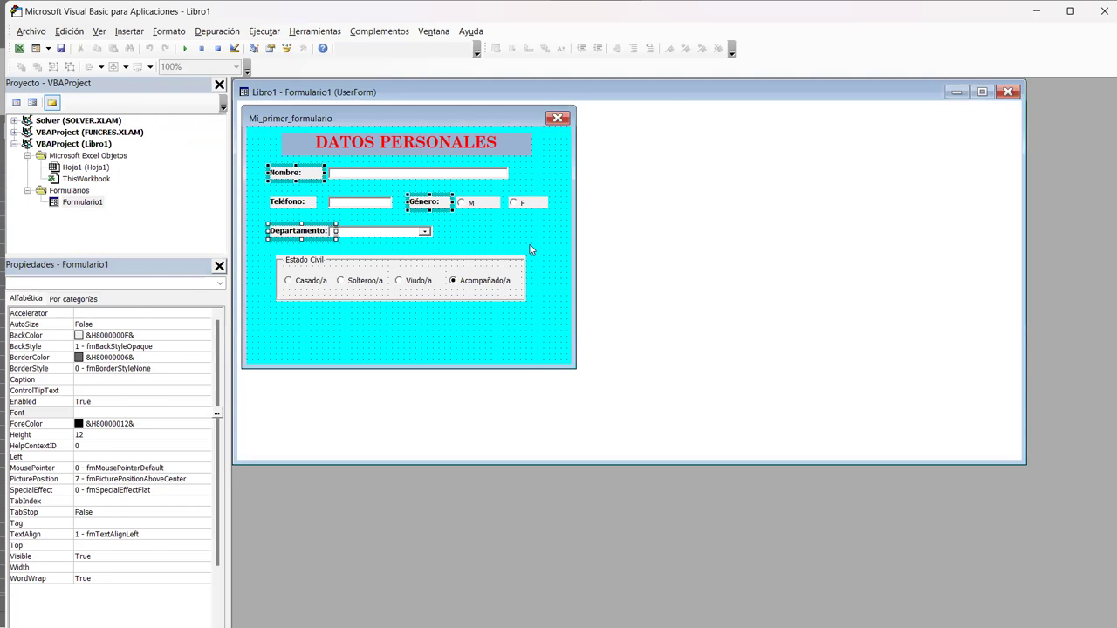
# Step: Set the M and F option button captions to Negrita and move the Toolbox aside
pyautogui.click(478, 205)
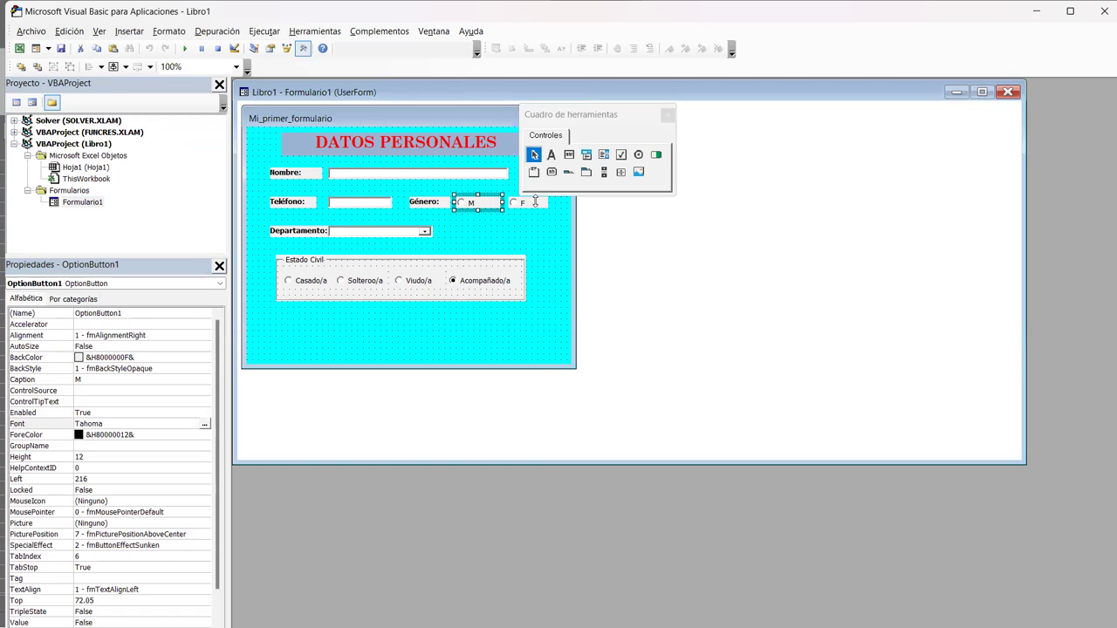
pyautogui.keyDown('ctrl'); pyautogui.click(534, 206); pyautogui.keyUp('ctrl')
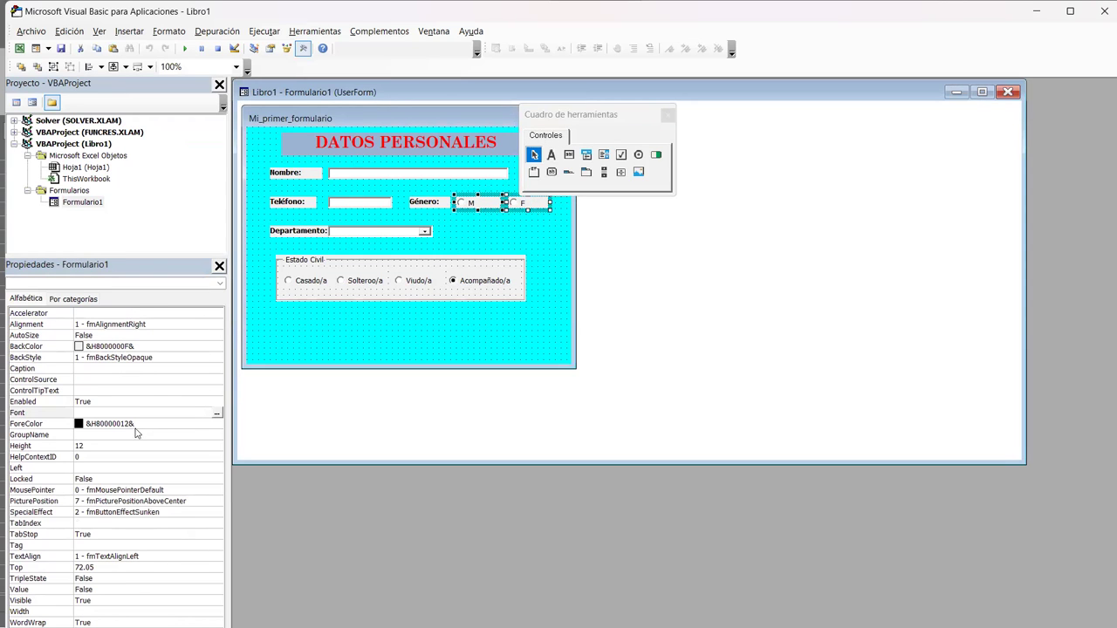
pyautogui.click(216, 414)
pyautogui.click(170, 157)
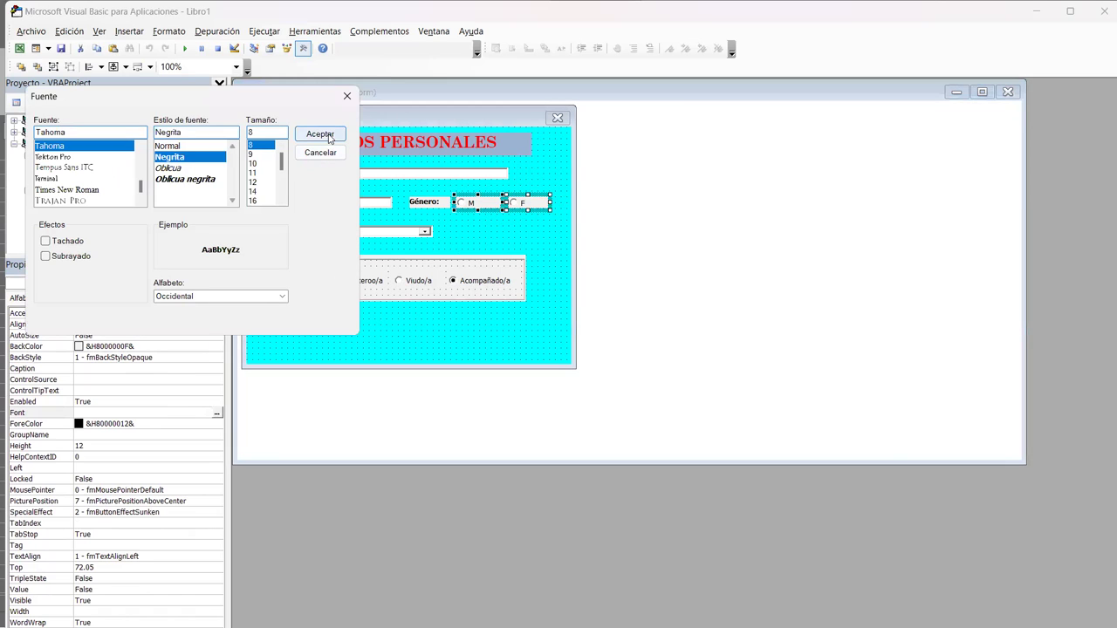
pyautogui.press('Return')
pyautogui.click(496, 348)
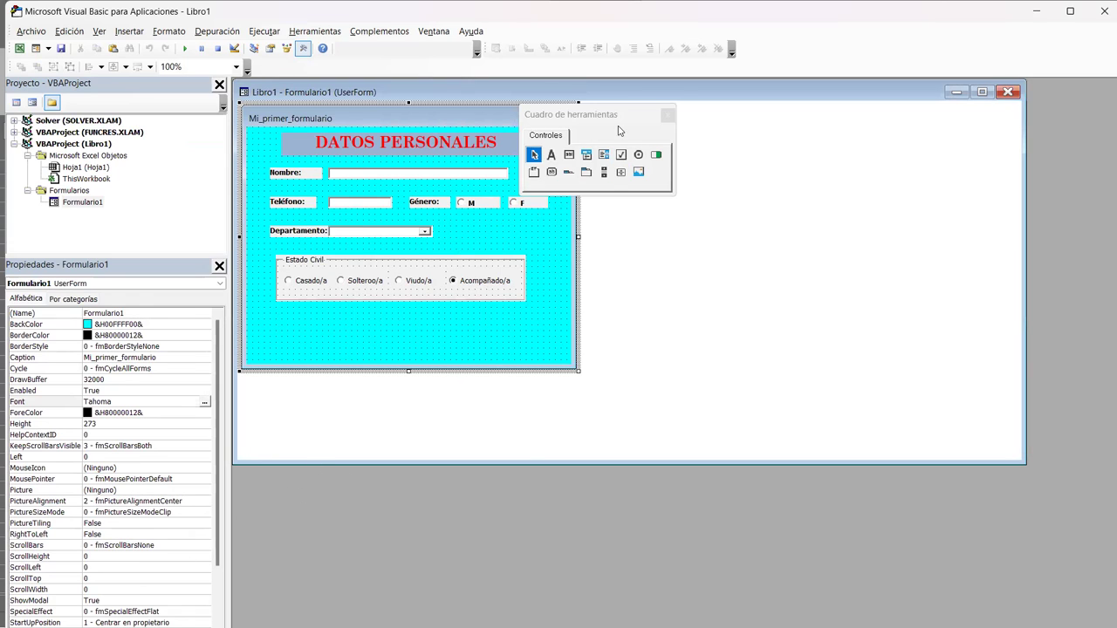
pyautogui.moveTo(615, 123); pyautogui.dragTo(731, 128)
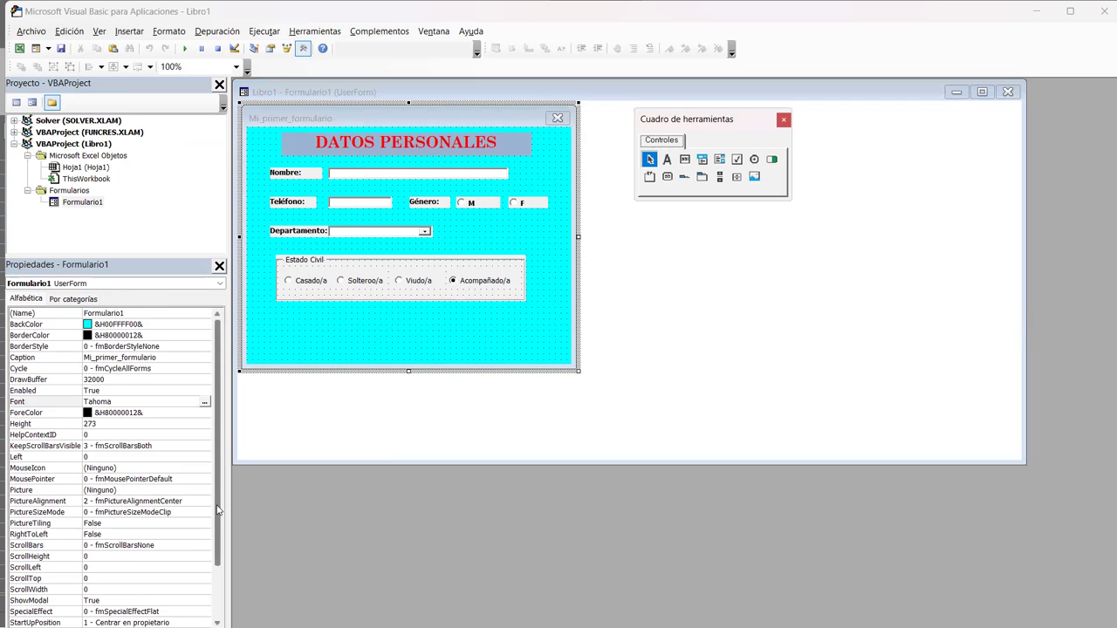
# Step: Keep the DATOS PERSONALES title's TextAlign at 2 - fmTextAlignCenter
pyautogui.moveTo(219, 510)
pyautogui.mouseDown()
pyautogui.moveTo(229, 610)
pyautogui.moveTo(222, 529)
pyautogui.mouseUp()
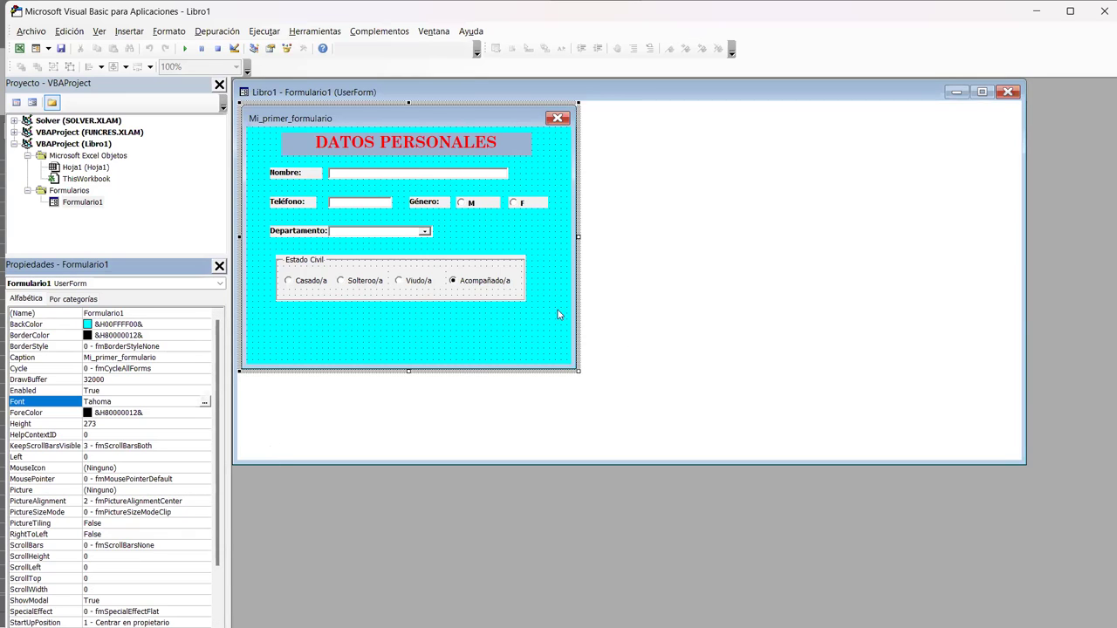
pyautogui.click(508, 156)
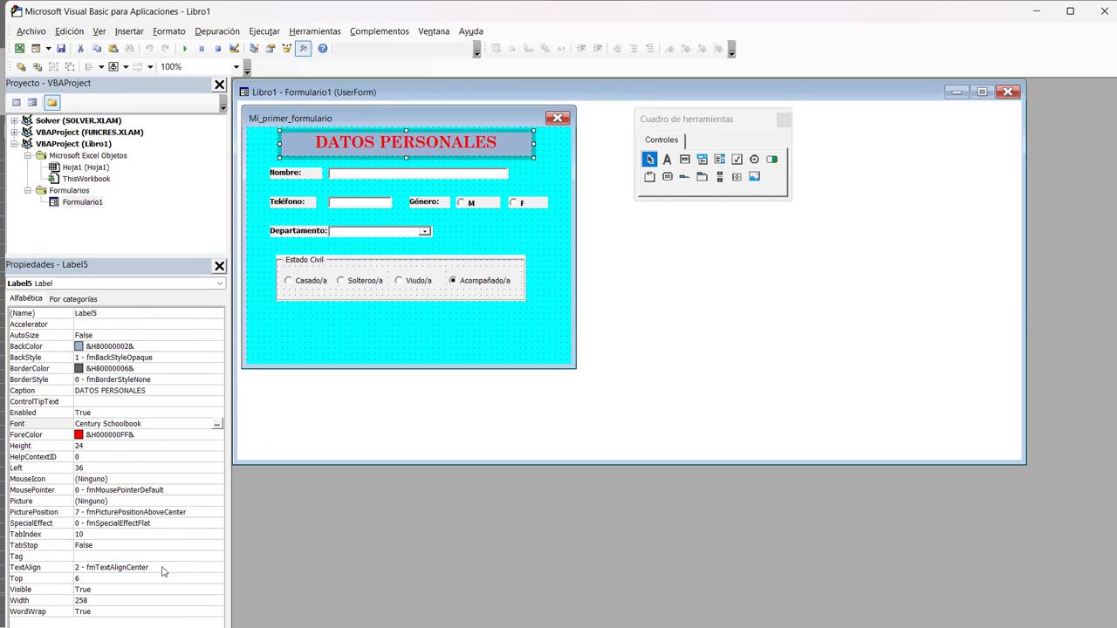
pyautogui.click(220, 571)
pyautogui.click(218, 568)
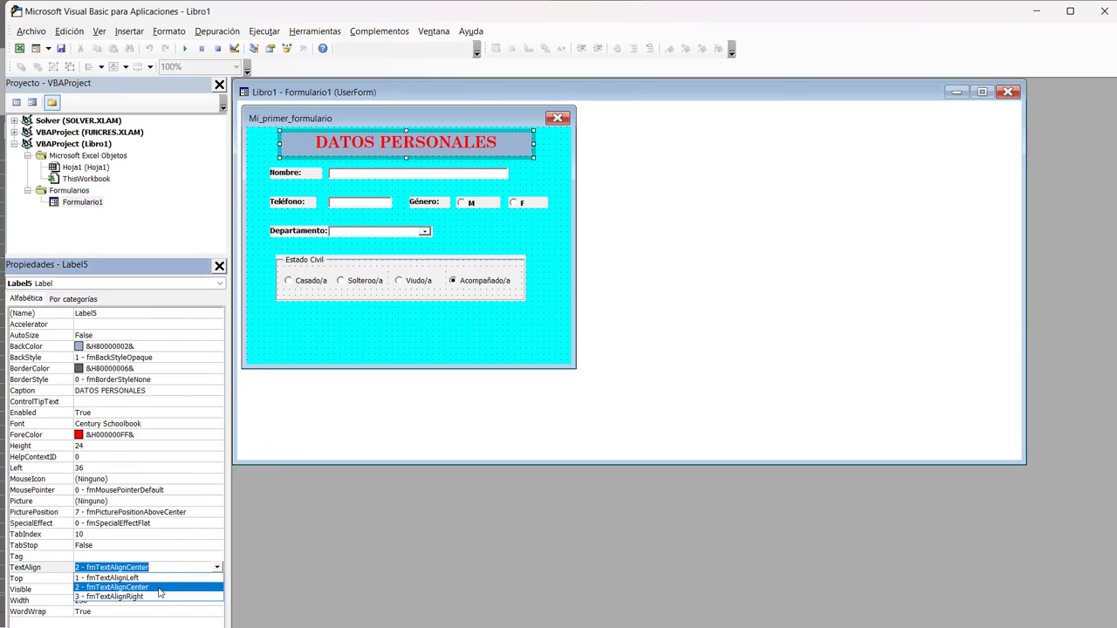
pyautogui.click(377, 449)
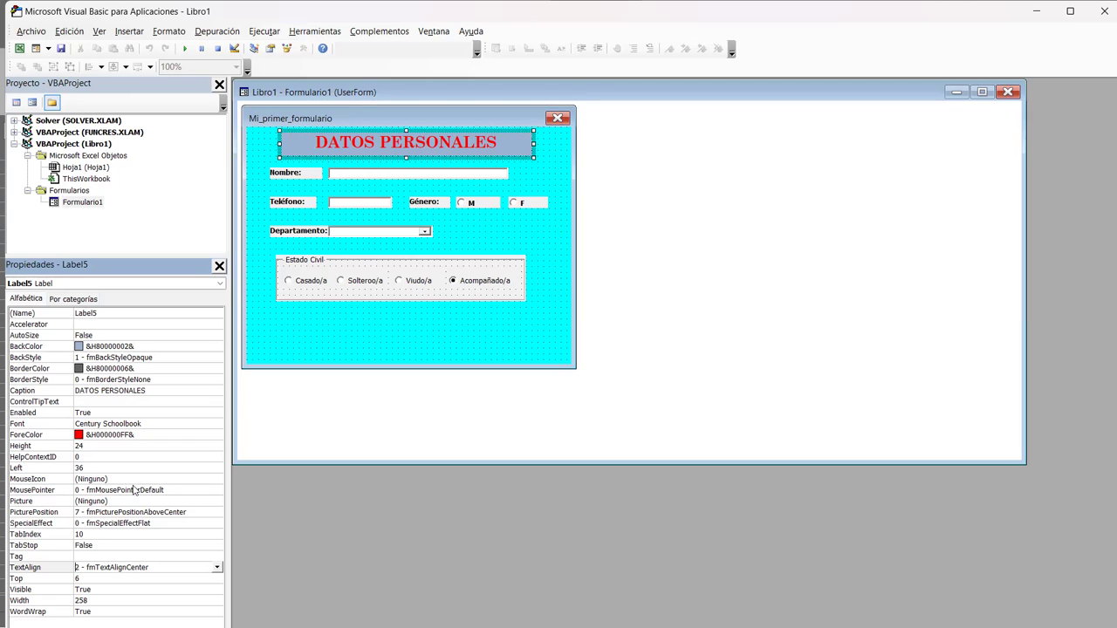
# Step: Show the Toolbox again and run the UserForm with Ejecutar
pyautogui.click(77, 369)
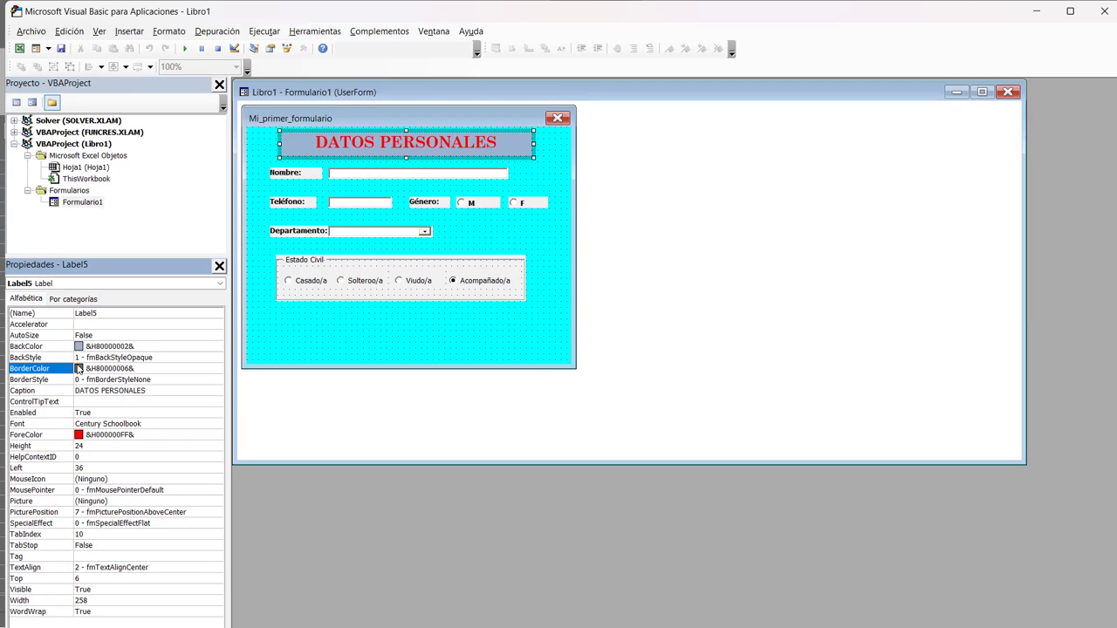
pyautogui.click(661, 292)
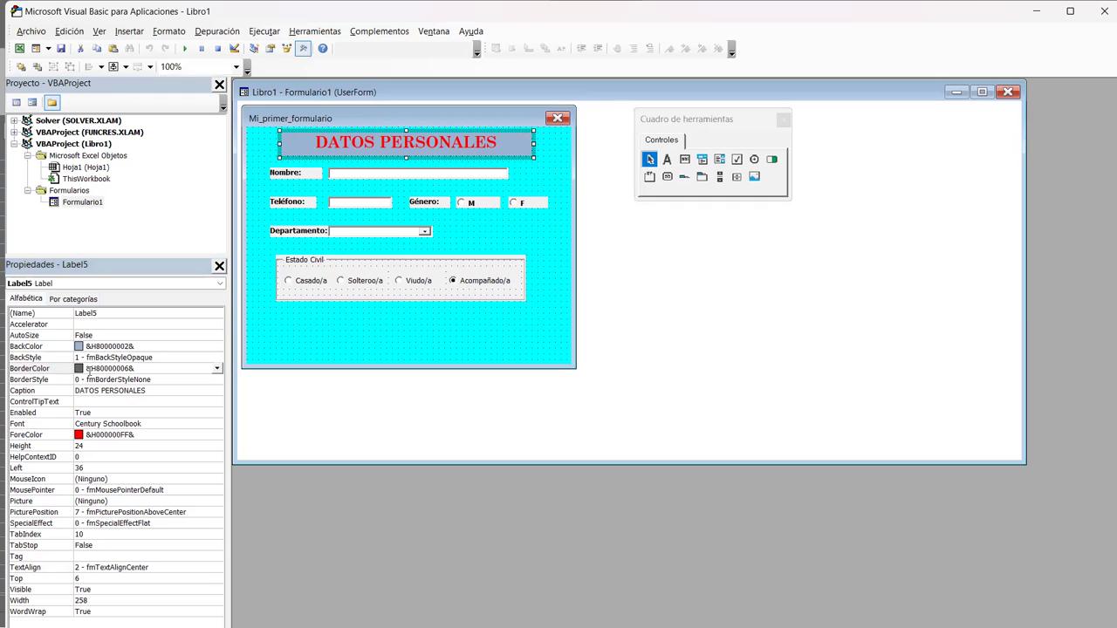
pyautogui.click(186, 49)
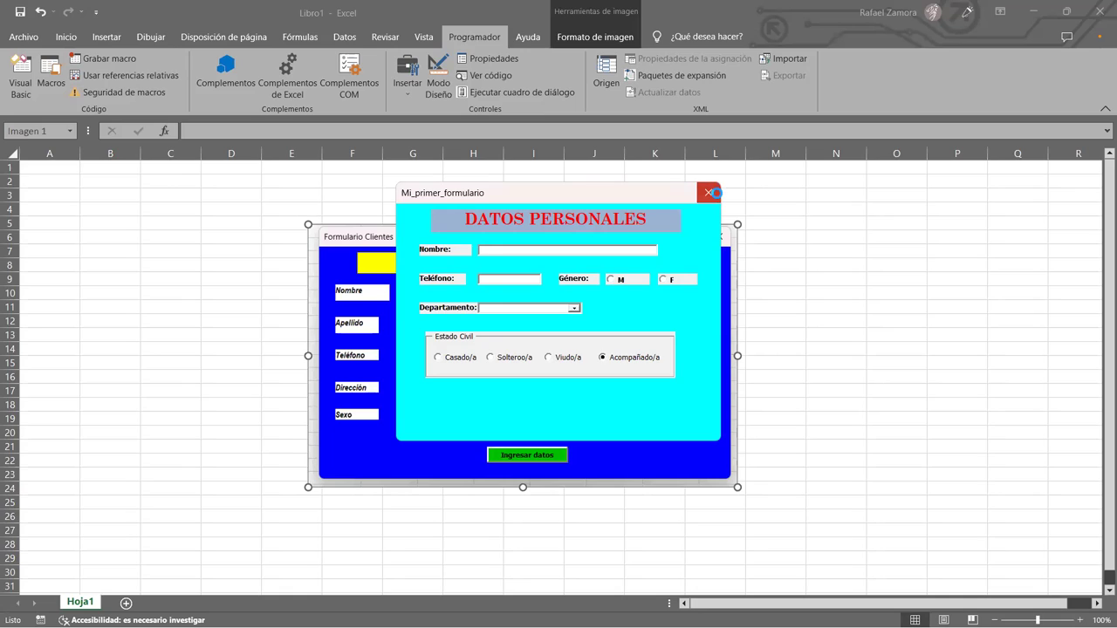
# Step: Close the running Mi_primer_formulario window to return to the form design
pyautogui.click(711, 192)
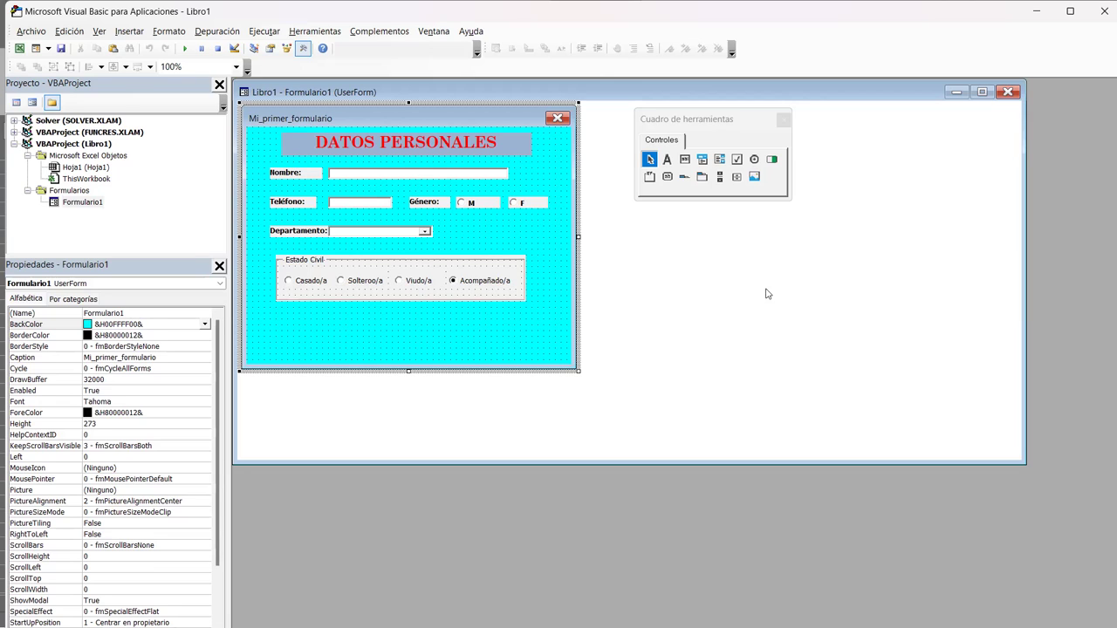
# Step: Remove the old form picture from the Excel worksheet
pyautogui.click(32, 30)
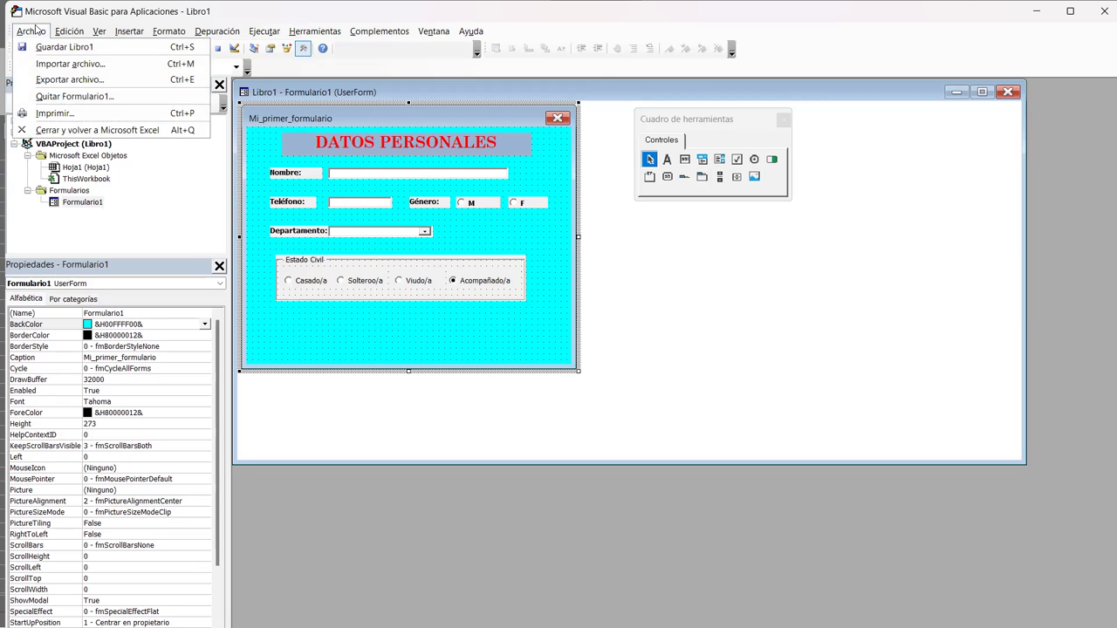
pyautogui.press('Right')
pyautogui.press('Right')
pyautogui.press('Right')
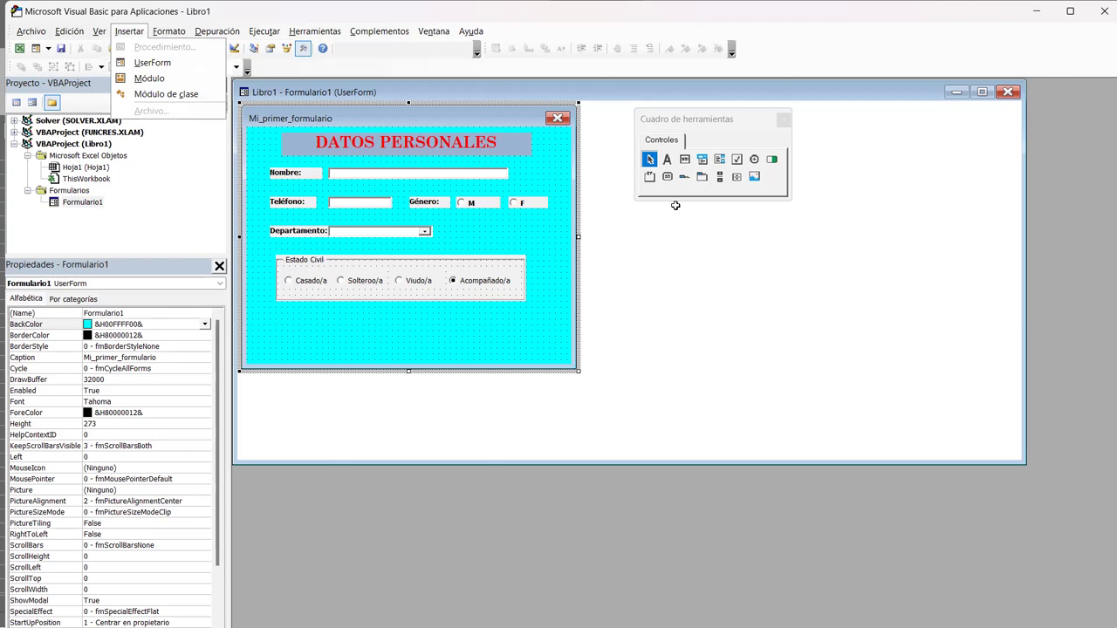
pyautogui.press('Delete')
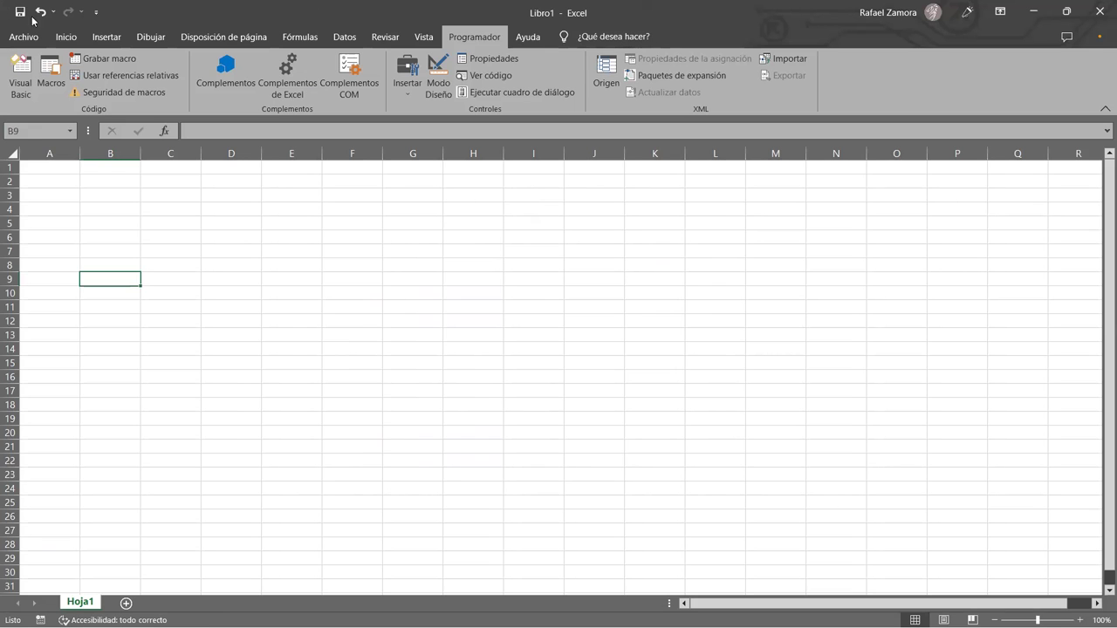
# Step: In Save As, choose Libro de Excel habilitado para macros and the Escritorio folder
pyautogui.click(24, 37)
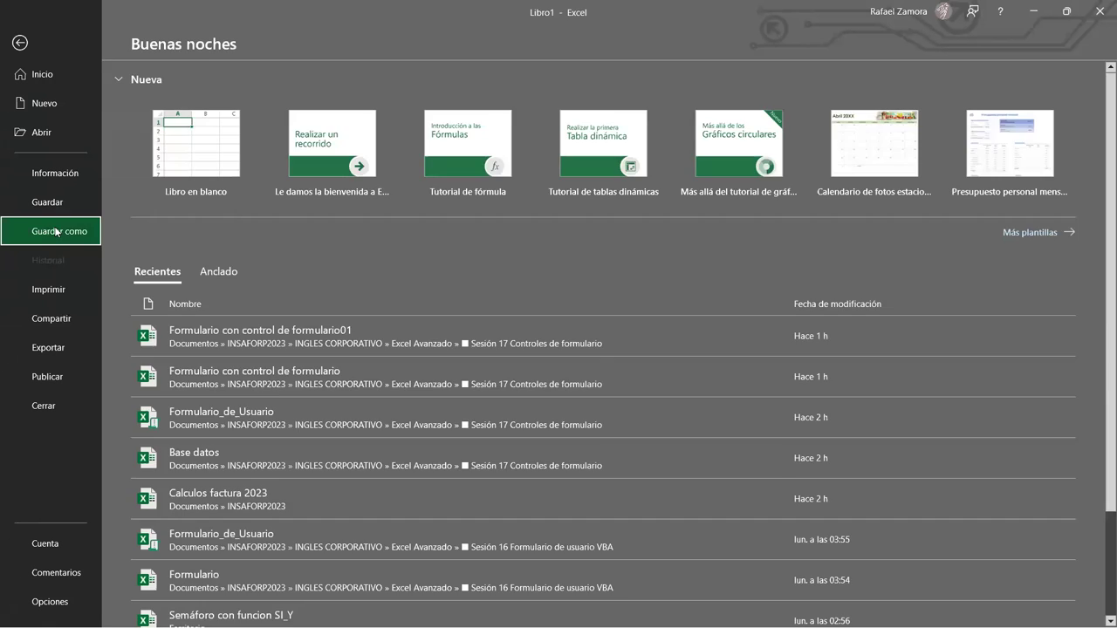
pyautogui.click(54, 230)
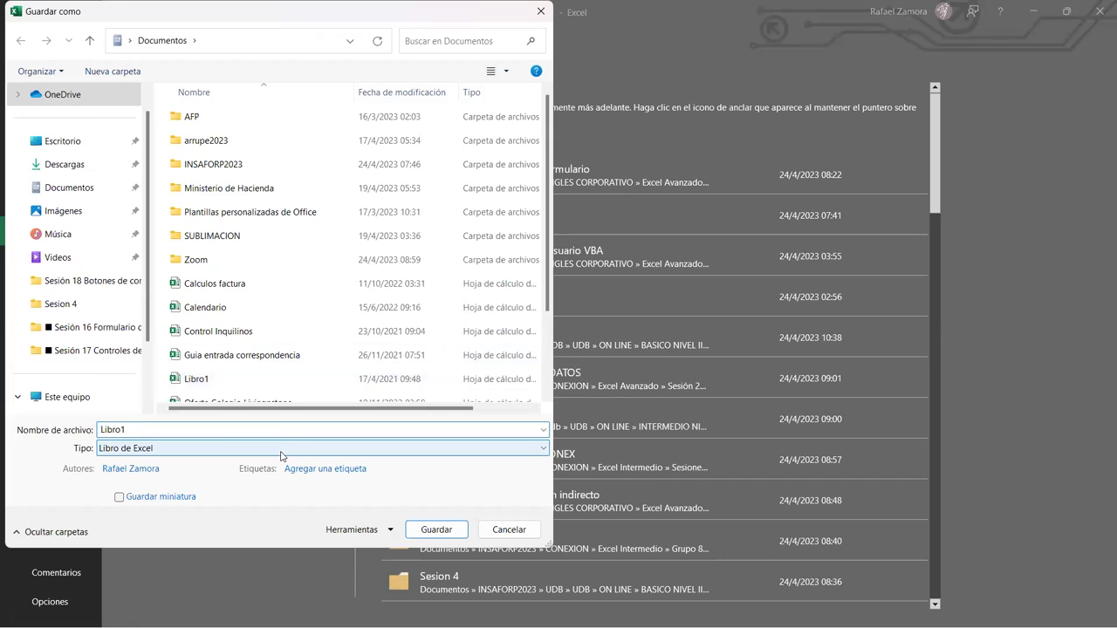
pyautogui.click(282, 450)
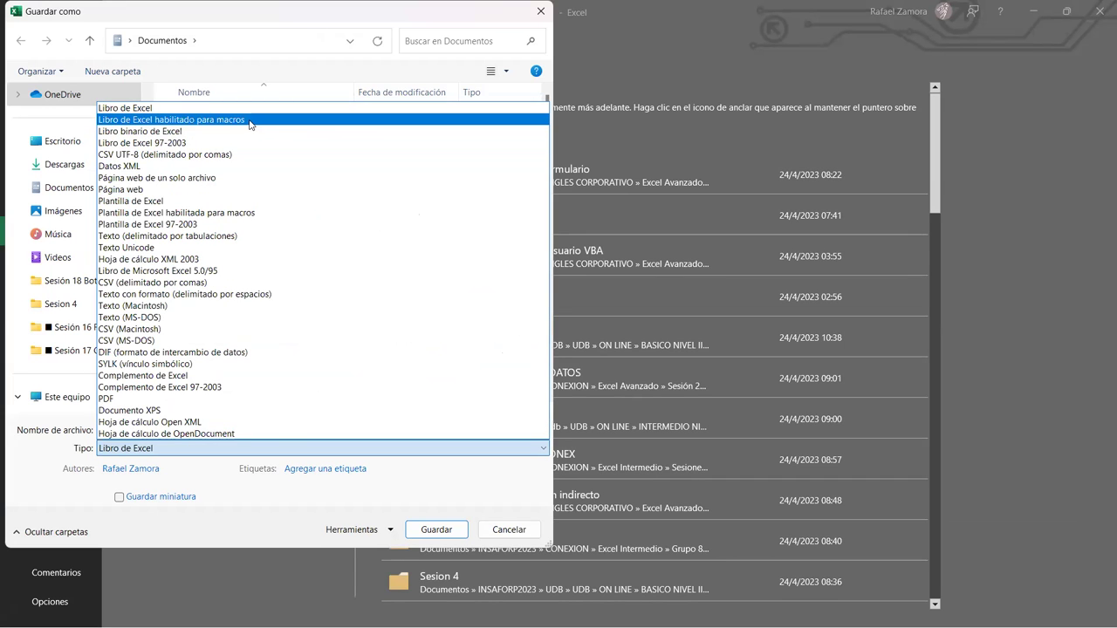
pyautogui.click(250, 121)
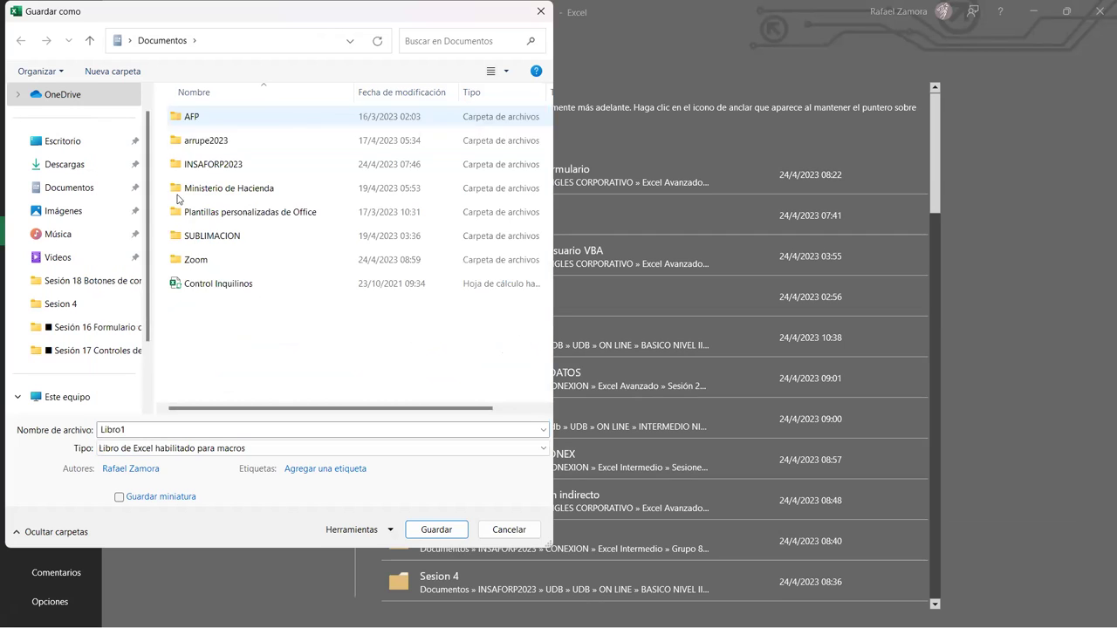
pyautogui.click(90, 190)
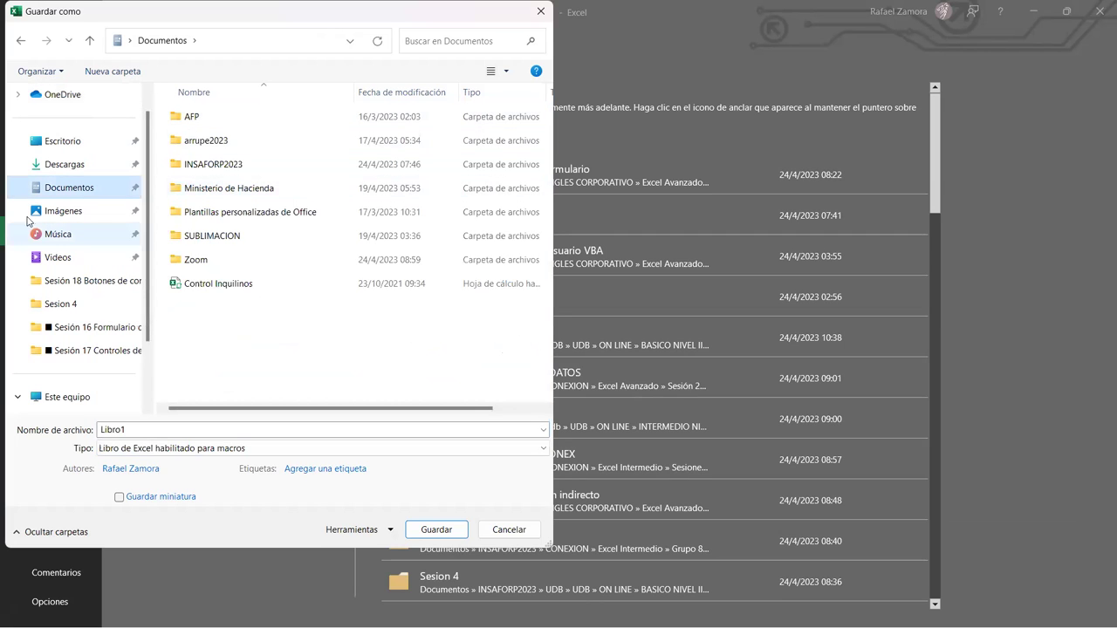
pyautogui.click(73, 175)
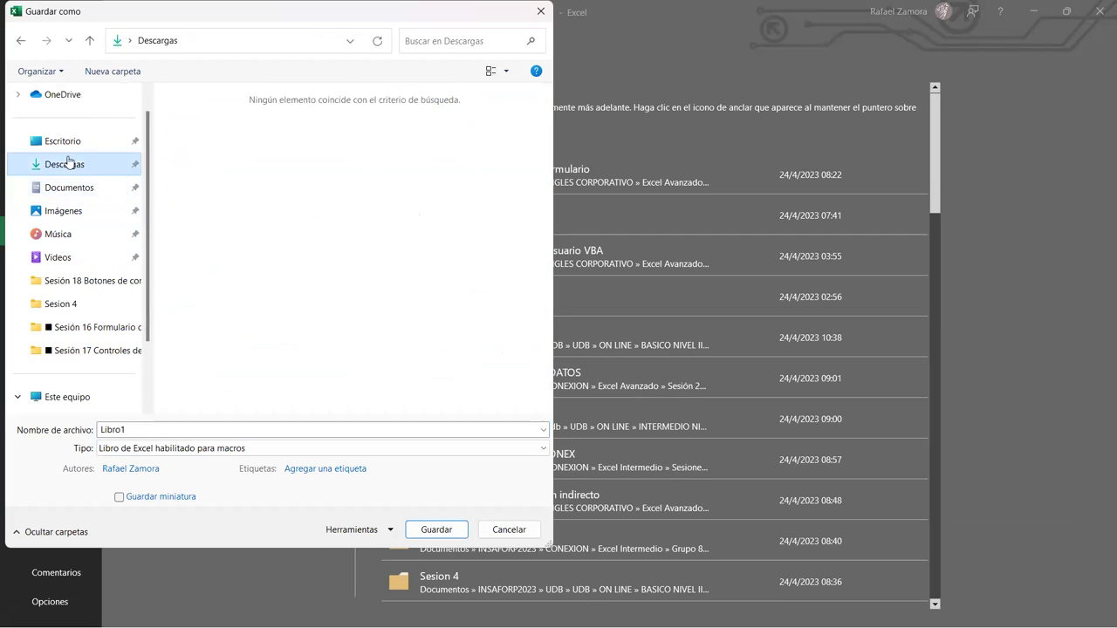
pyautogui.click(65, 144)
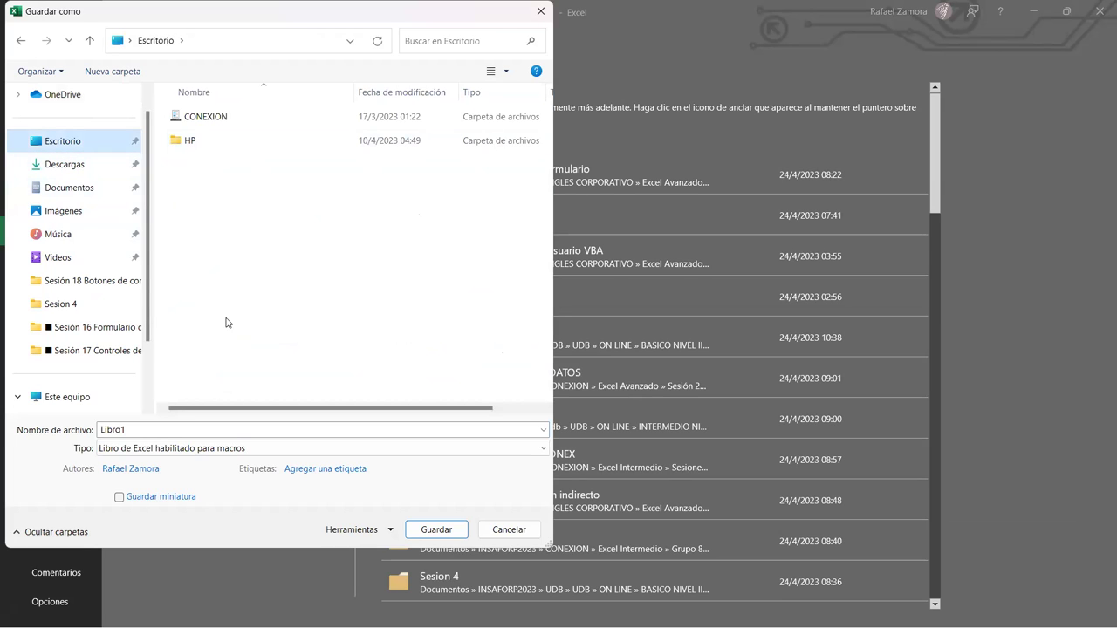
# Step: Name the file Formulario1 and save it
pyautogui.doubleClick(161, 429)
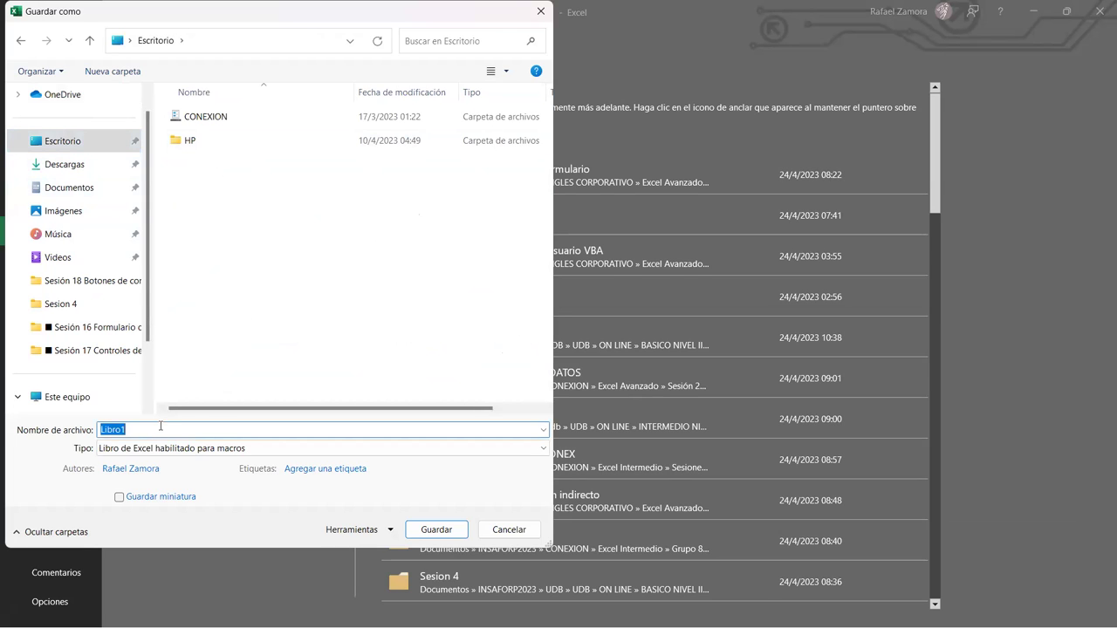
pyautogui.write('fORMULAR')
pyautogui.press('BackSpace')
pyautogui.press('BackSpace')
pyautogui.press('BackSpace')
pyautogui.press('BackSpace')
pyautogui.press('BackSpace')
pyautogui.press('BackSpace')
pyautogui.write('Formu')
pyautogui.click(437, 530)
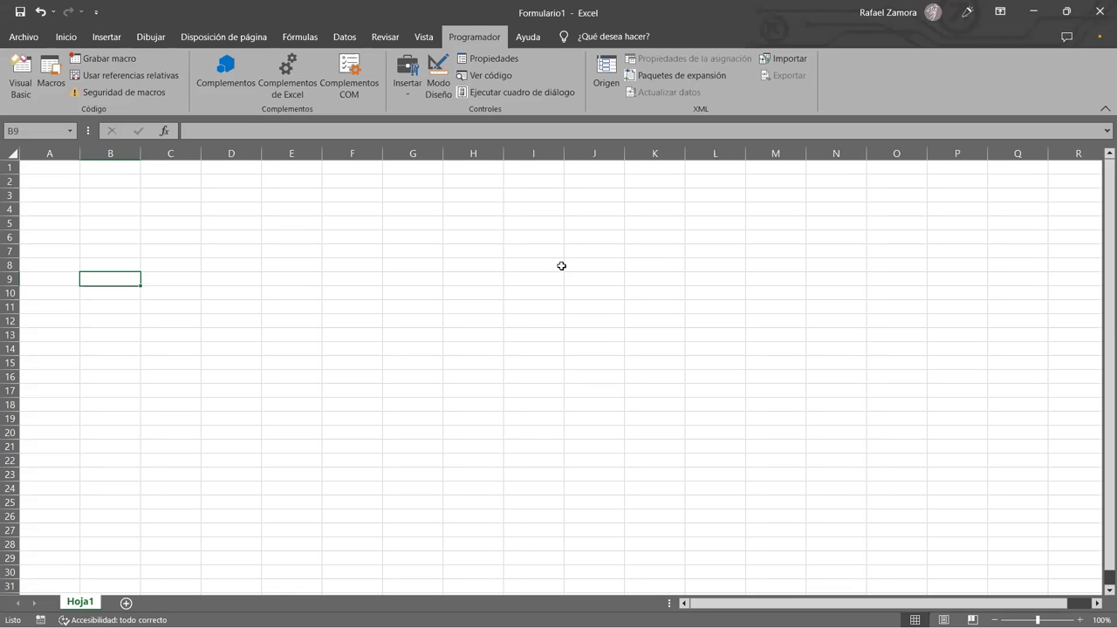
pyautogui.click(558, 266)
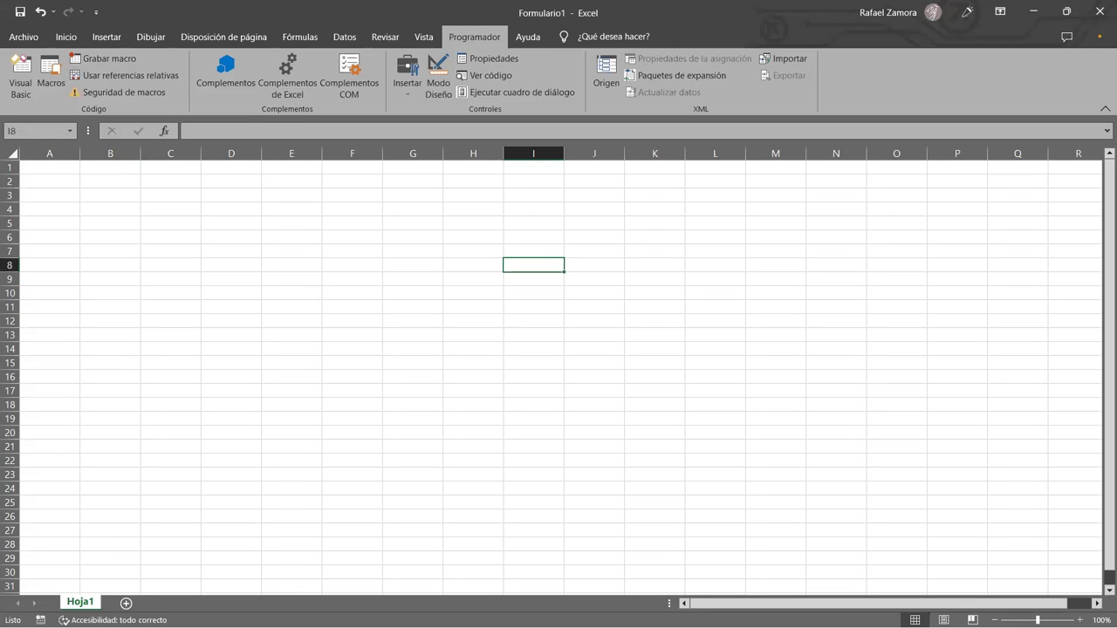